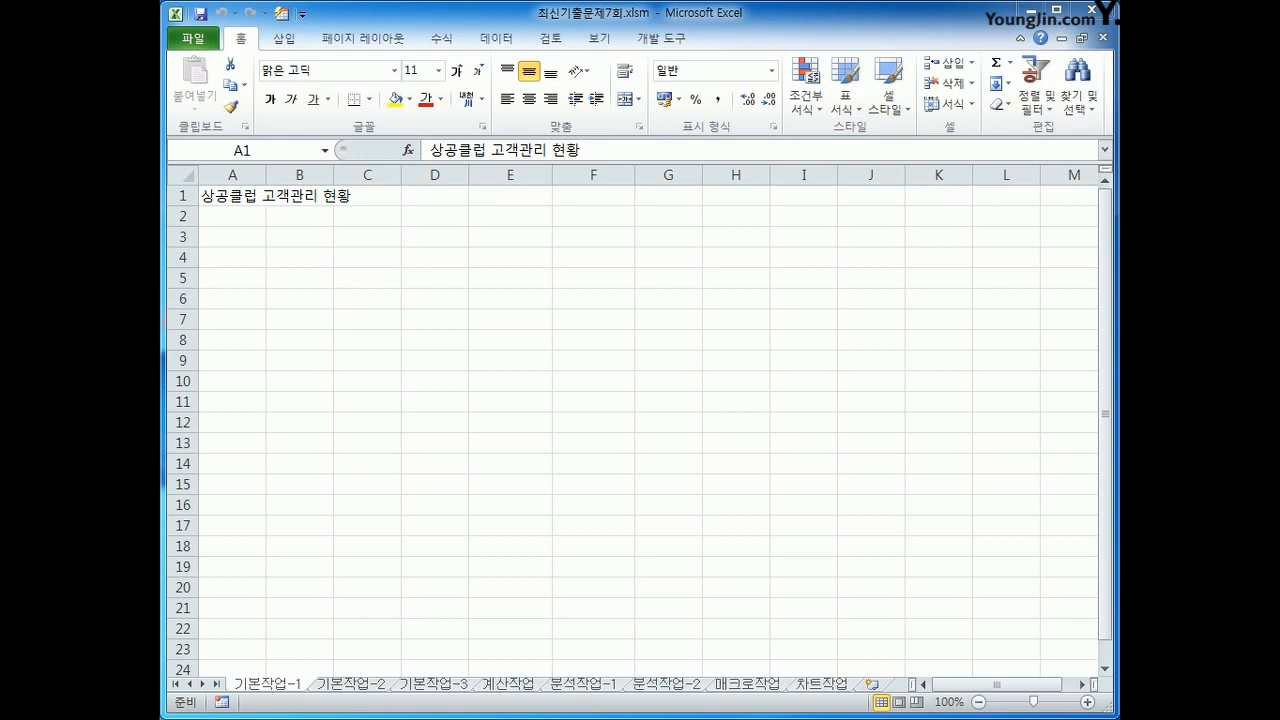
# Step: On the 기본작업-2 sheet, merge and center the title across A1:H1
pyautogui.click(348, 684)
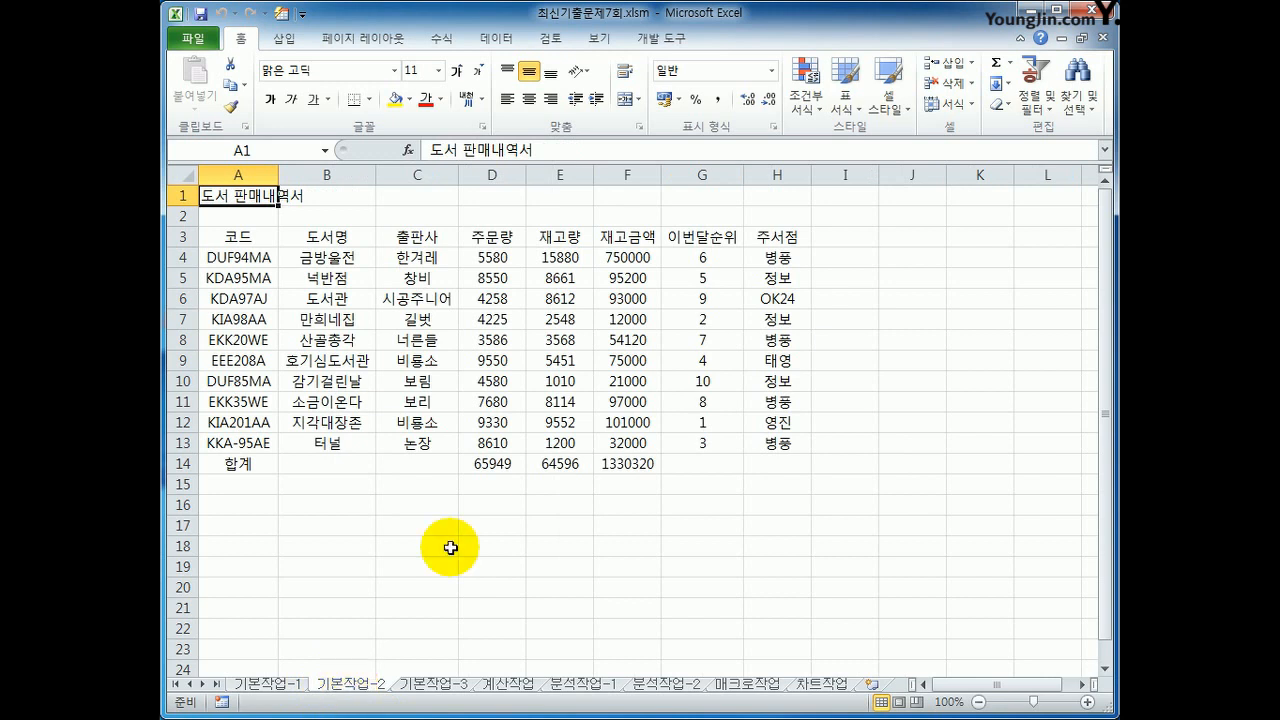
pyautogui.moveTo(245, 196); pyautogui.dragTo(774, 207)
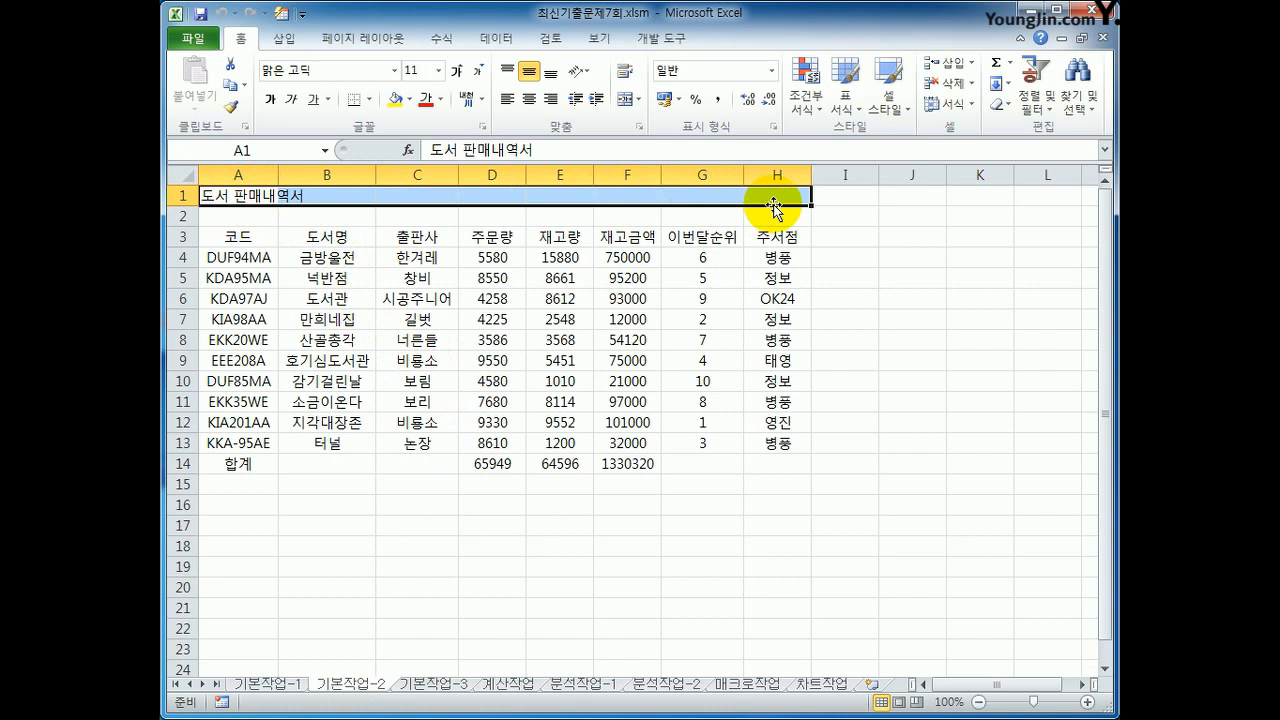
pyautogui.click(622, 100)
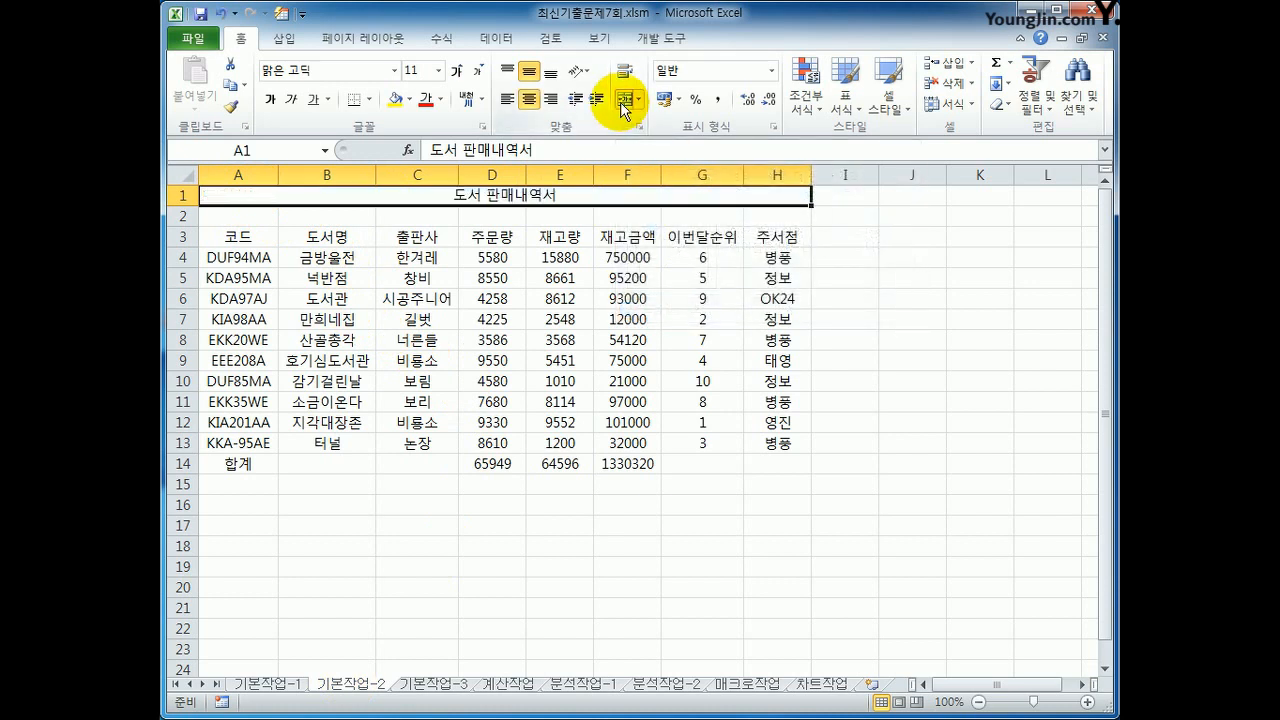
# Step: Set the title in A1 to the 굴림체 font at size 20
pyautogui.click(394, 70)
pyautogui.moveTo(518, 129); pyautogui.dragTo(518, 176)
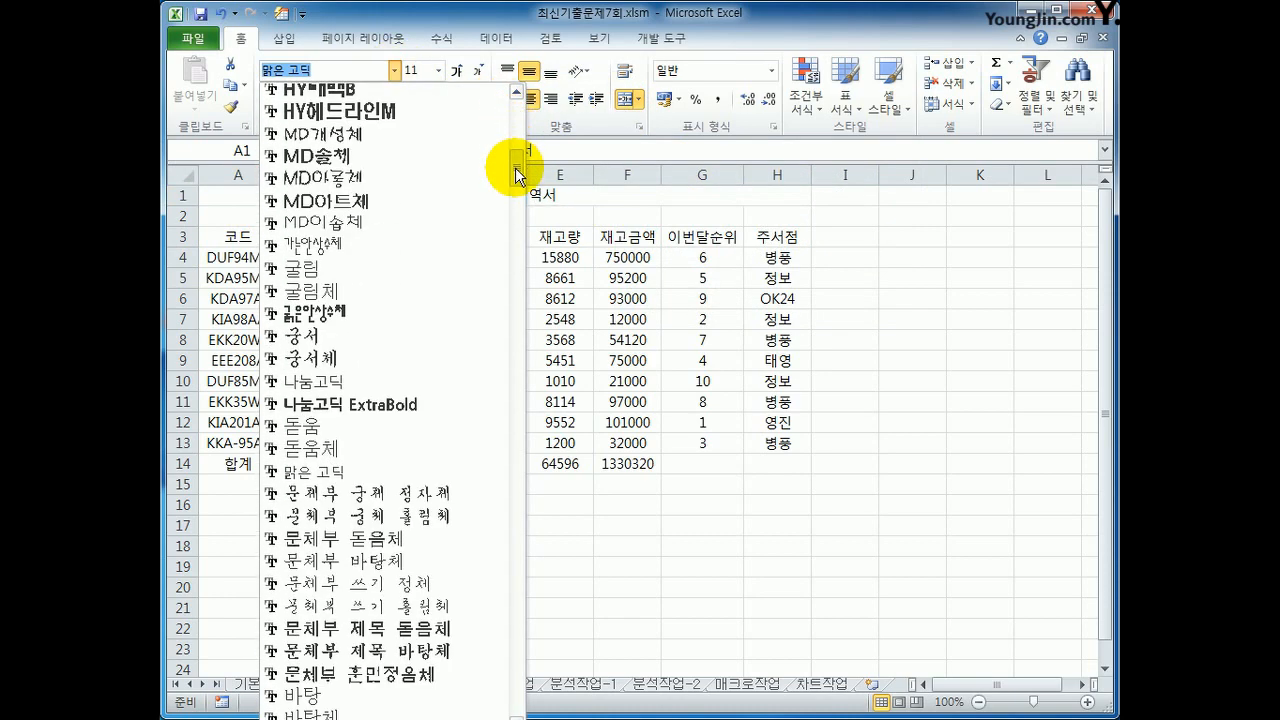
pyautogui.click(418, 288)
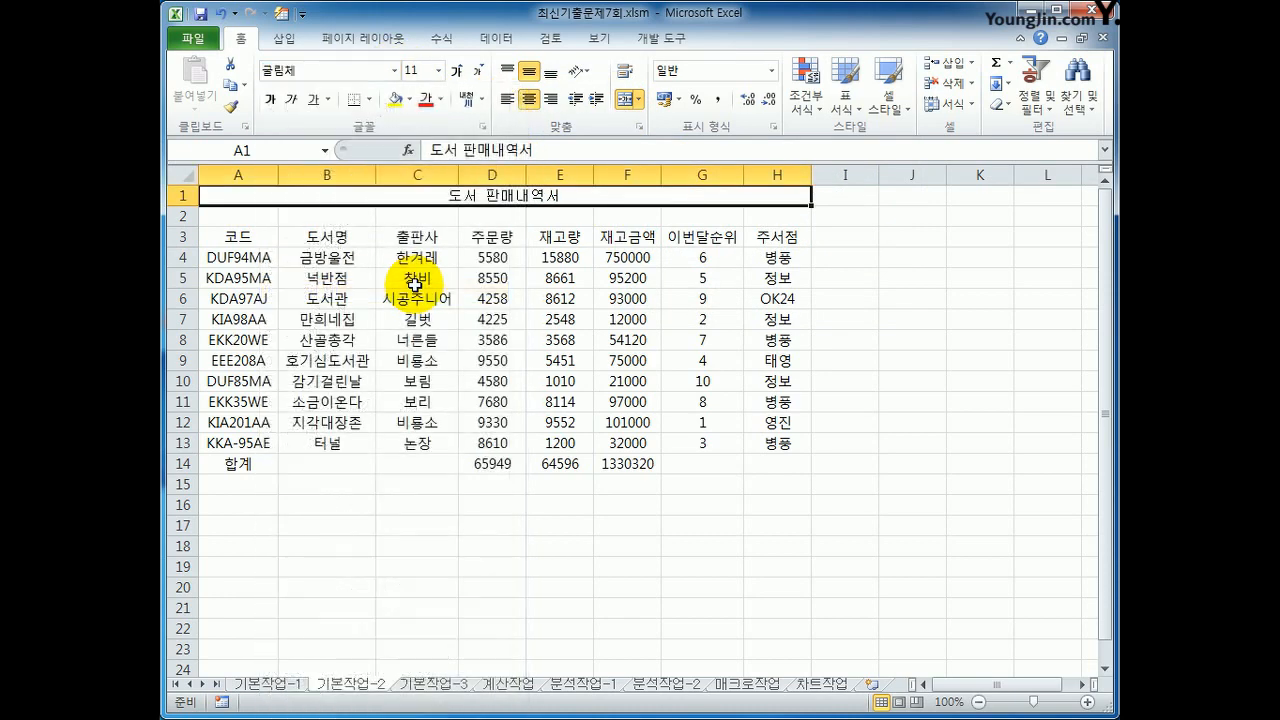
pyautogui.click(438, 70)
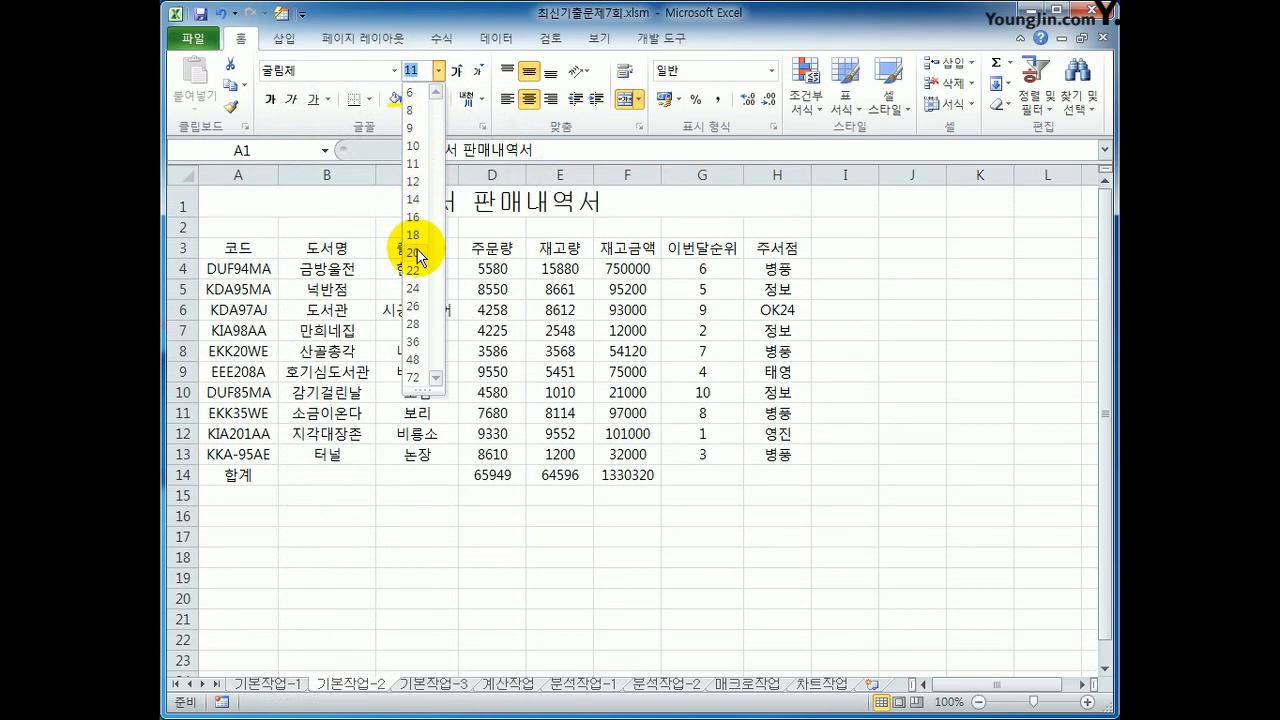
pyautogui.click(416, 252)
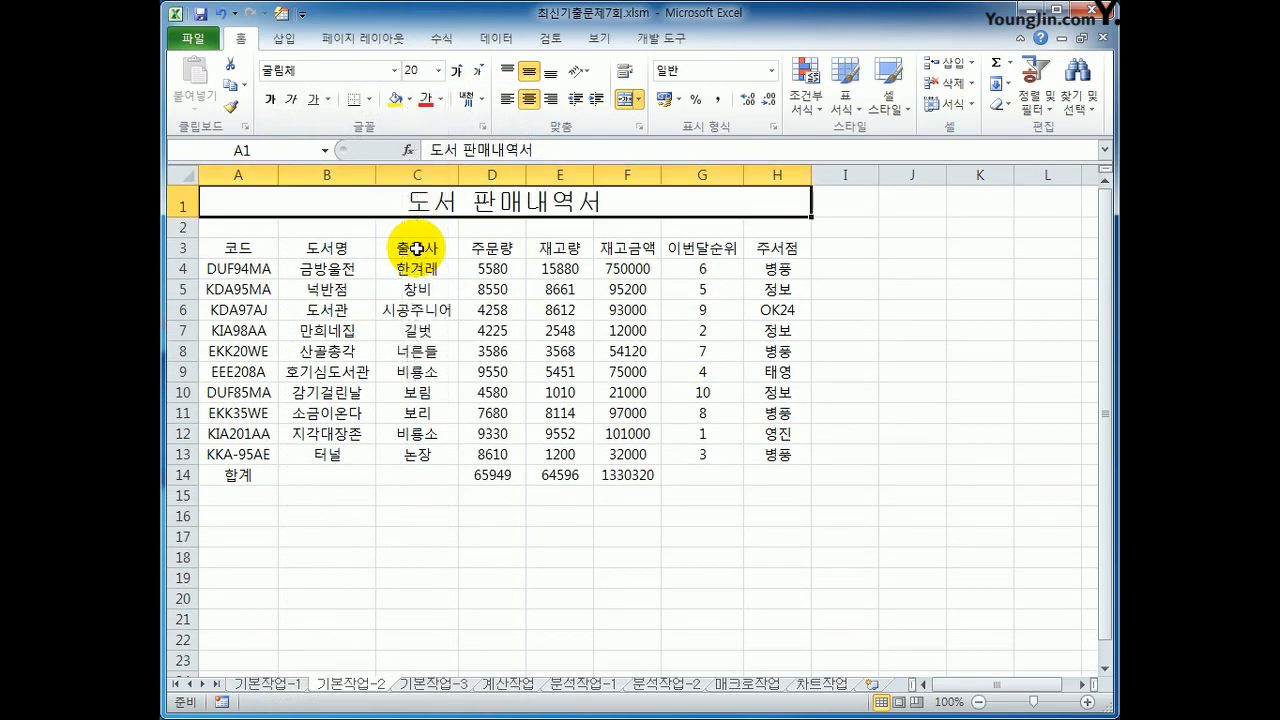
# Step: Set the height of row 1 to 30
pyautogui.click(179, 205)
pyautogui.rightClick(179, 205)
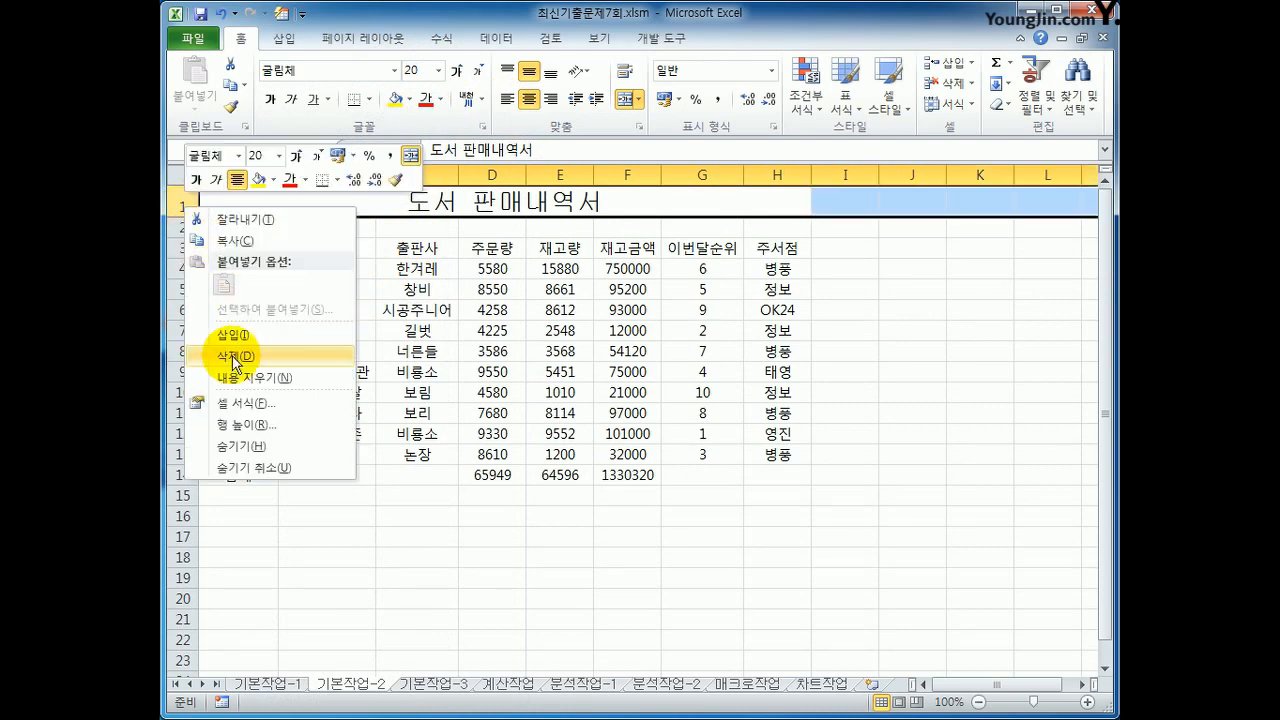
pyautogui.click(240, 428)
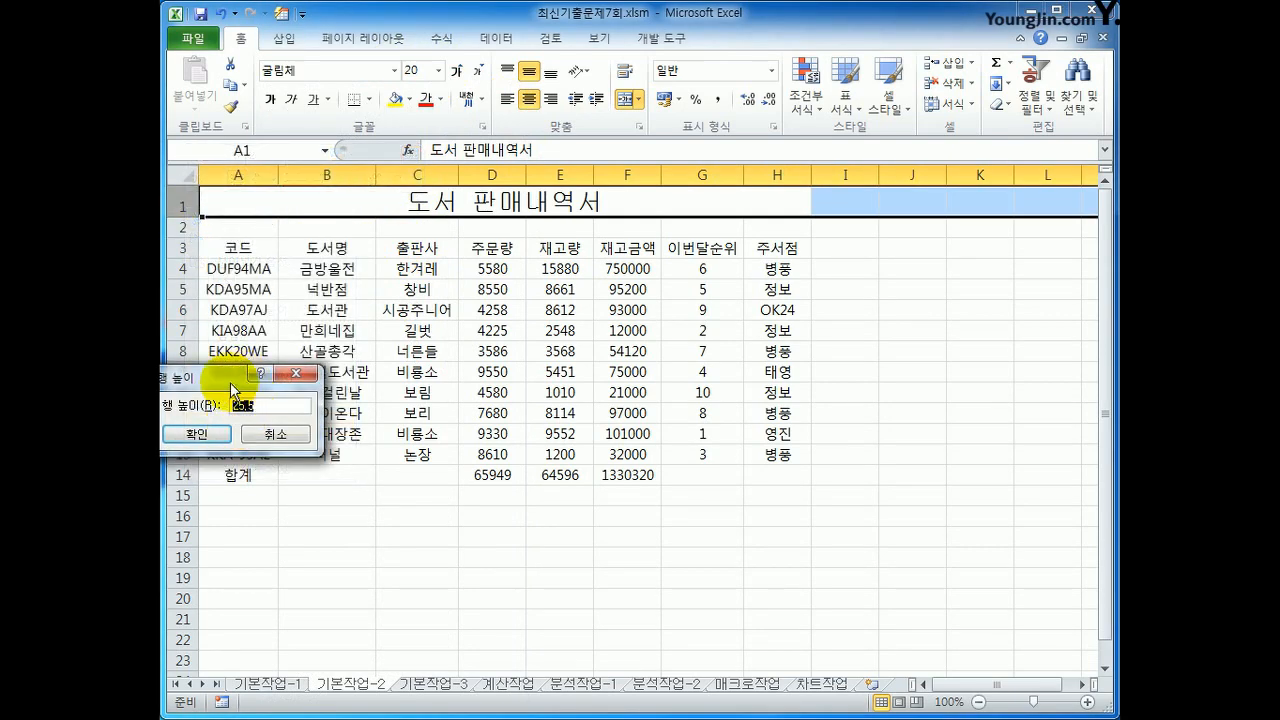
pyautogui.moveTo(237, 388); pyautogui.dragTo(377, 352)
pyautogui.write('30')
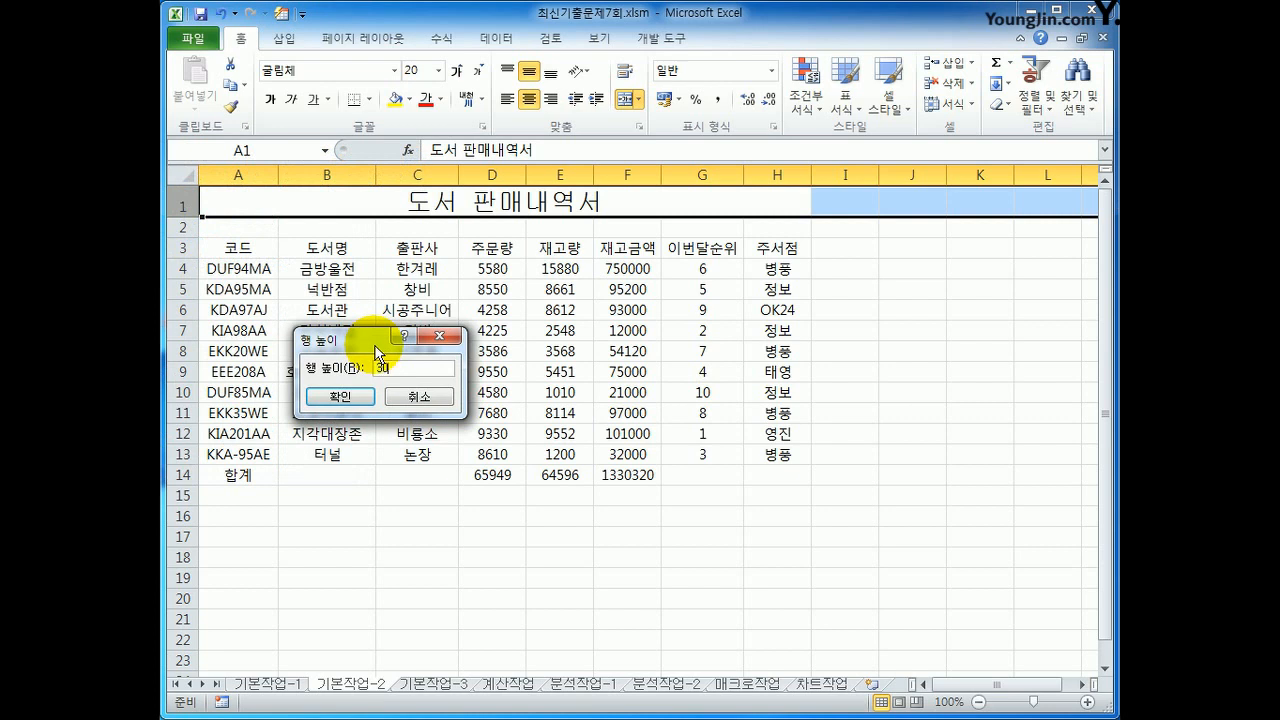
pyautogui.click(318, 398)
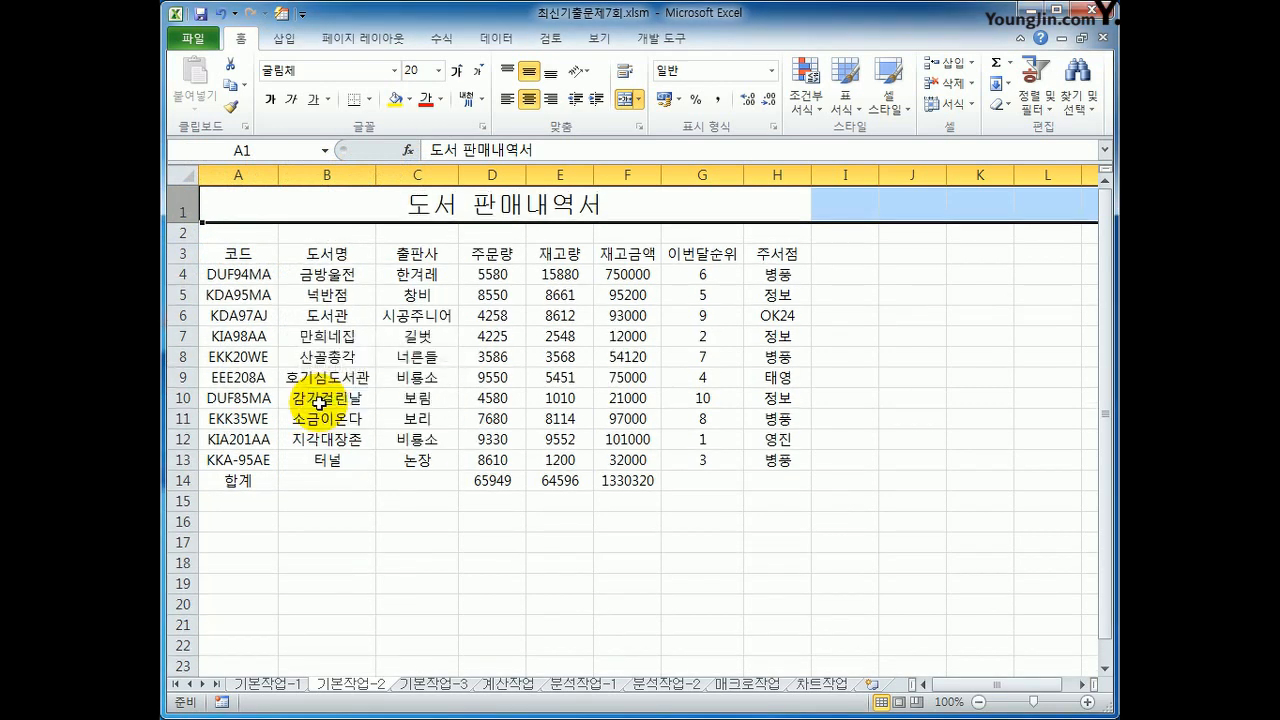
# Step: Merge and center A14:C14 and G14:H14 in the 합계 row as two separate ranges
pyautogui.moveTo(249, 484); pyautogui.dragTo(389, 481)
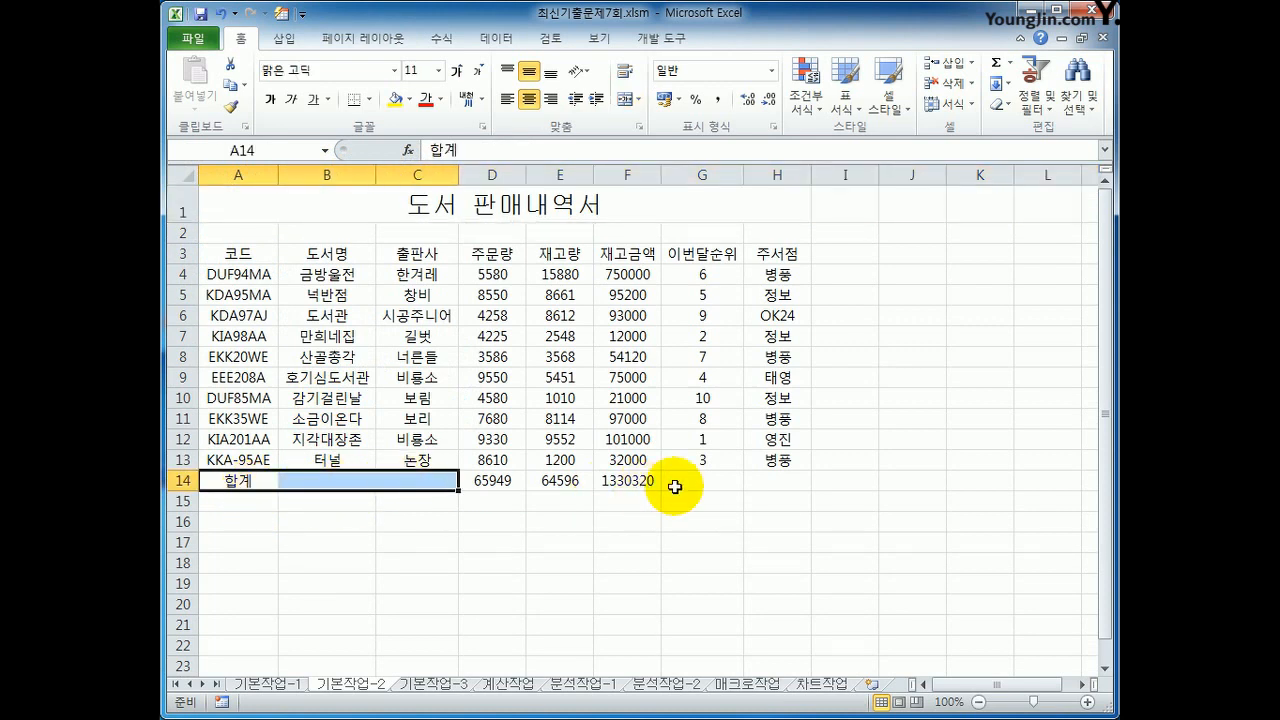
pyautogui.moveTo(690, 480); pyautogui.dragTo(769, 476)
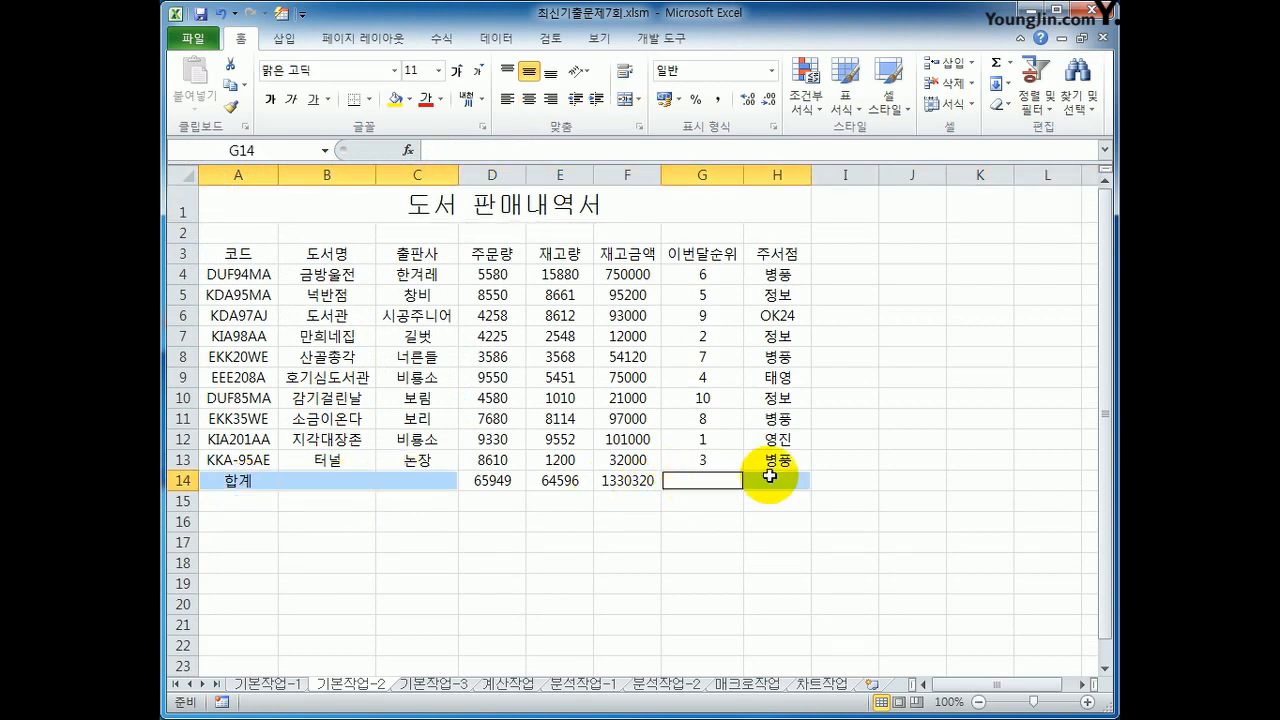
pyautogui.click(622, 104)
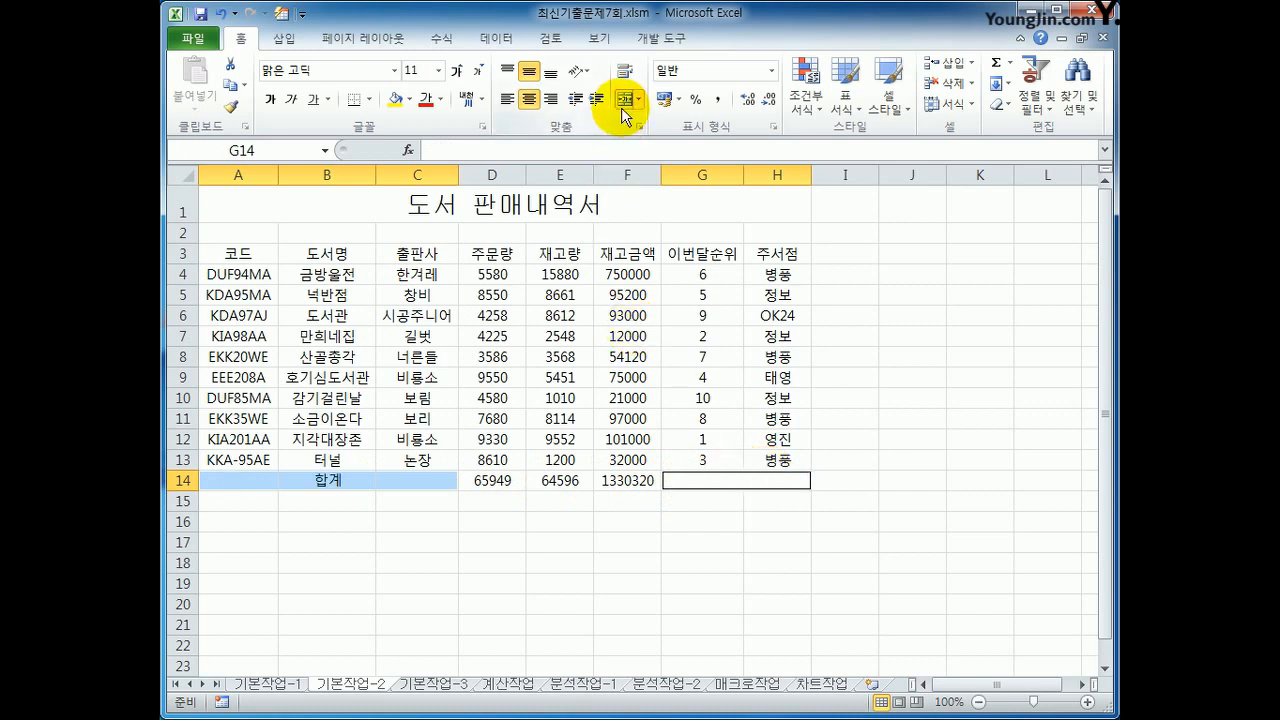
# Step: Apply the 강조색4 cell style to the header row A3:H3
pyautogui.moveTo(255, 252); pyautogui.dragTo(780, 246)
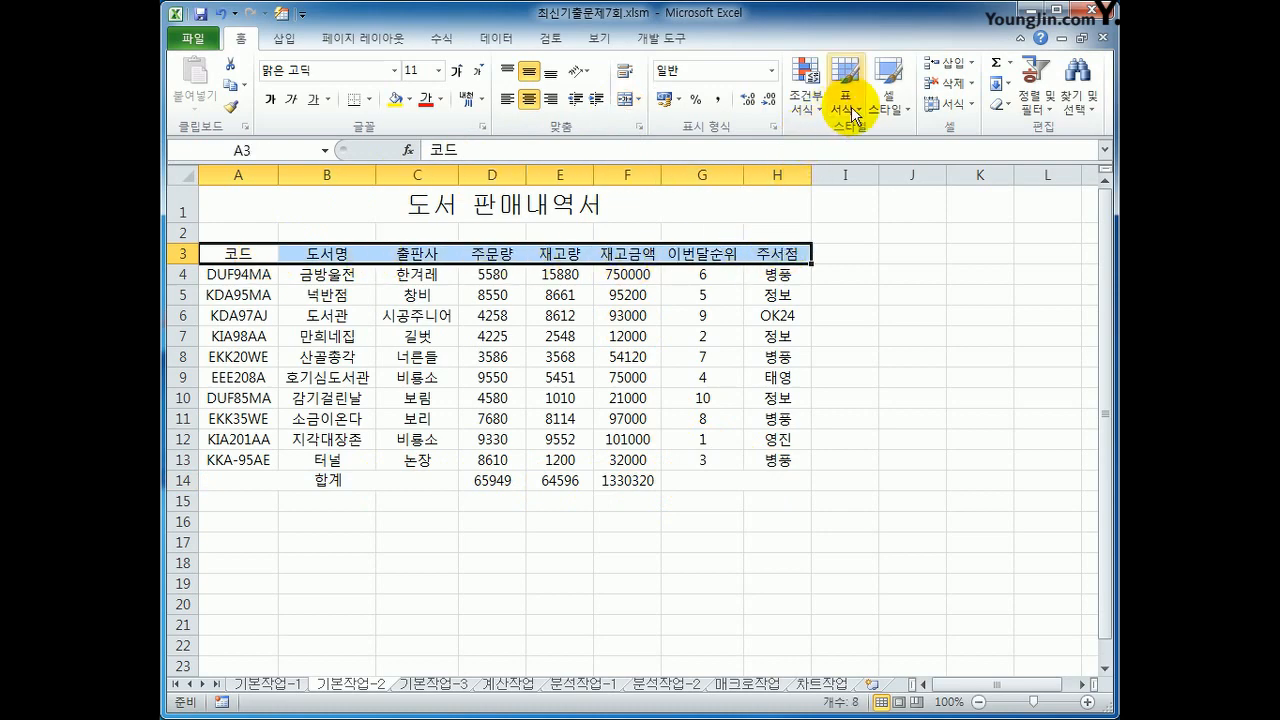
pyautogui.click(890, 102)
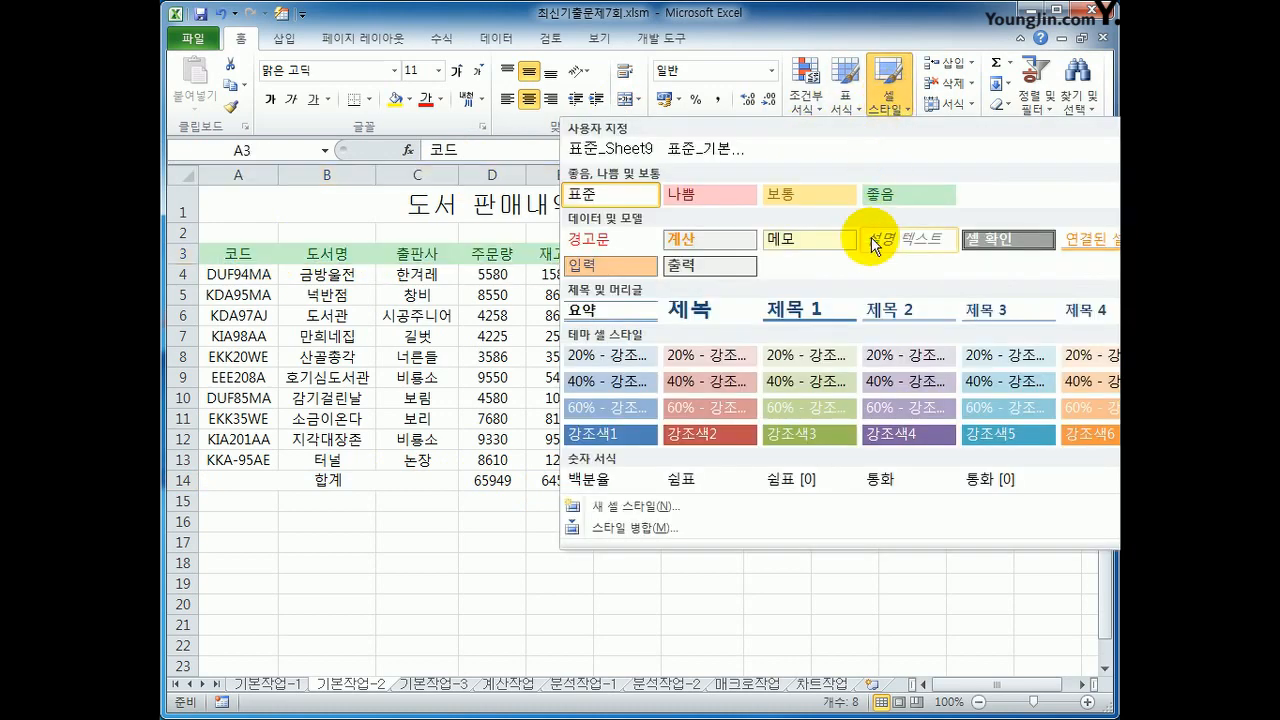
pyautogui.click(890, 436)
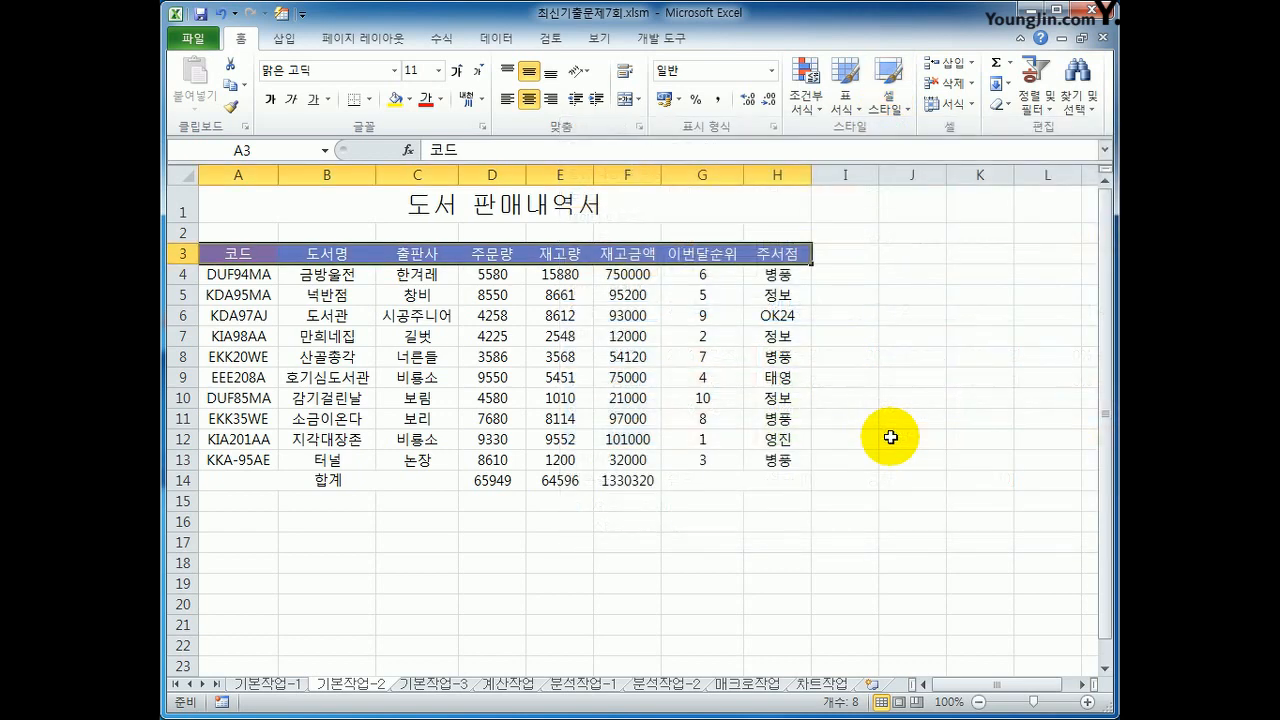
pyautogui.click(890, 437)
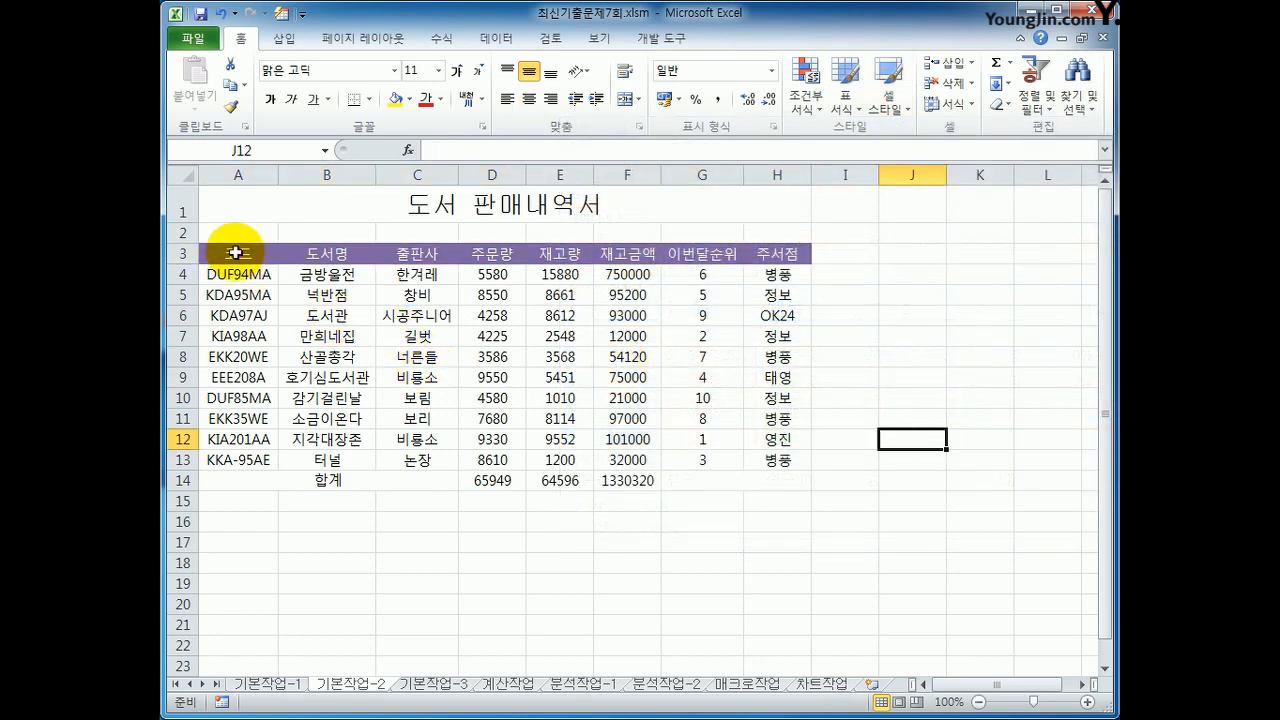
# Step: Apply all borders (모든 테두리) and a thick box border (굵은 상자 테두리) to the table A3:H14
pyautogui.moveTo(238, 253); pyautogui.dragTo(760, 477)
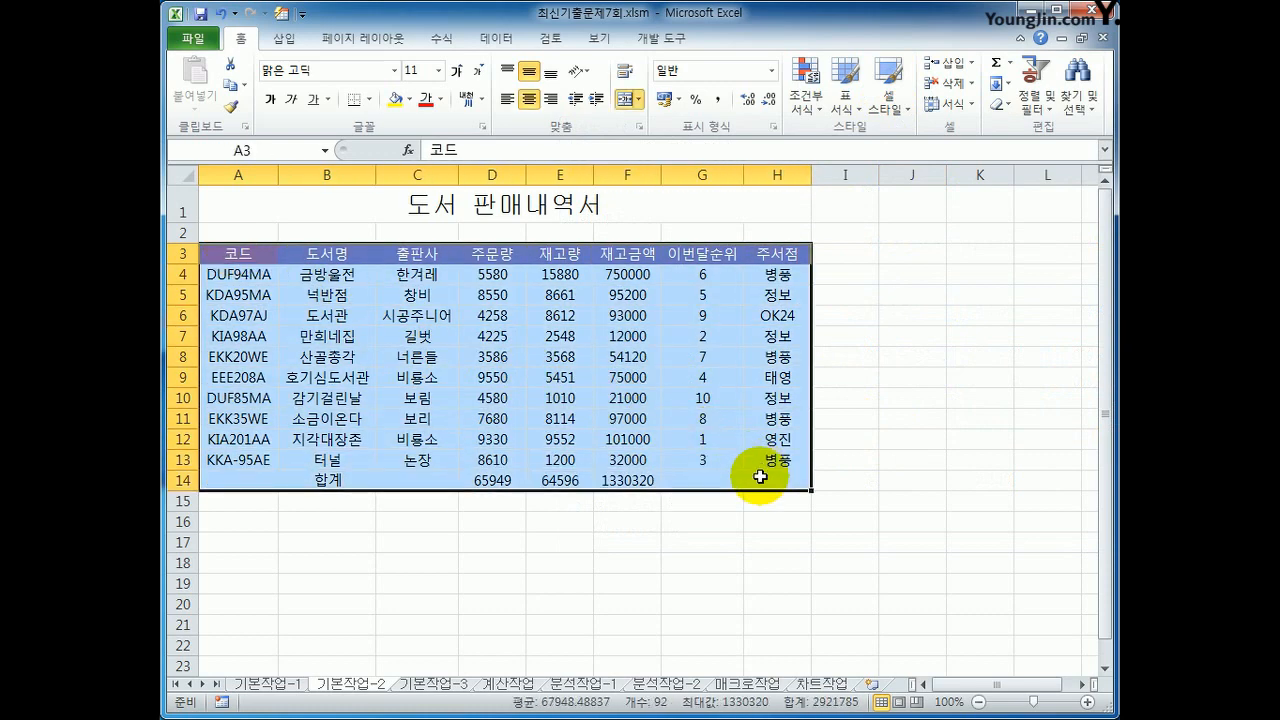
pyautogui.click(369, 100)
pyautogui.click(420, 262)
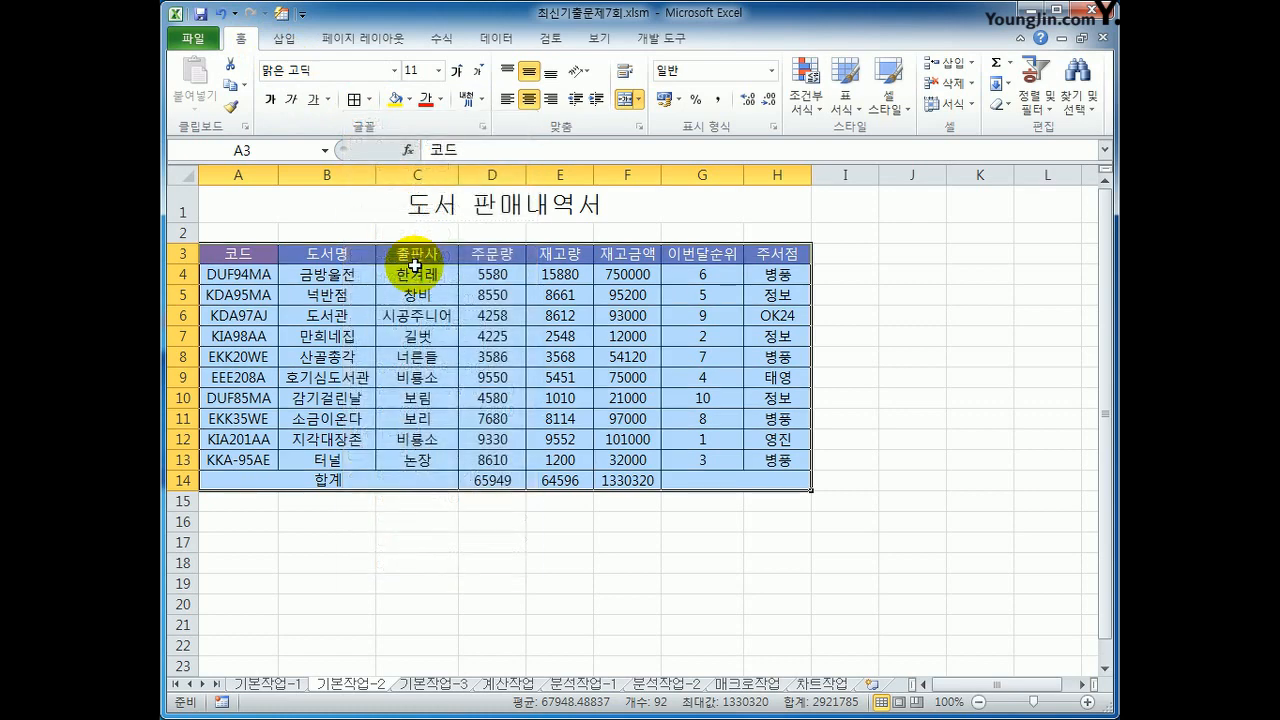
pyautogui.click(369, 100)
pyautogui.click(392, 297)
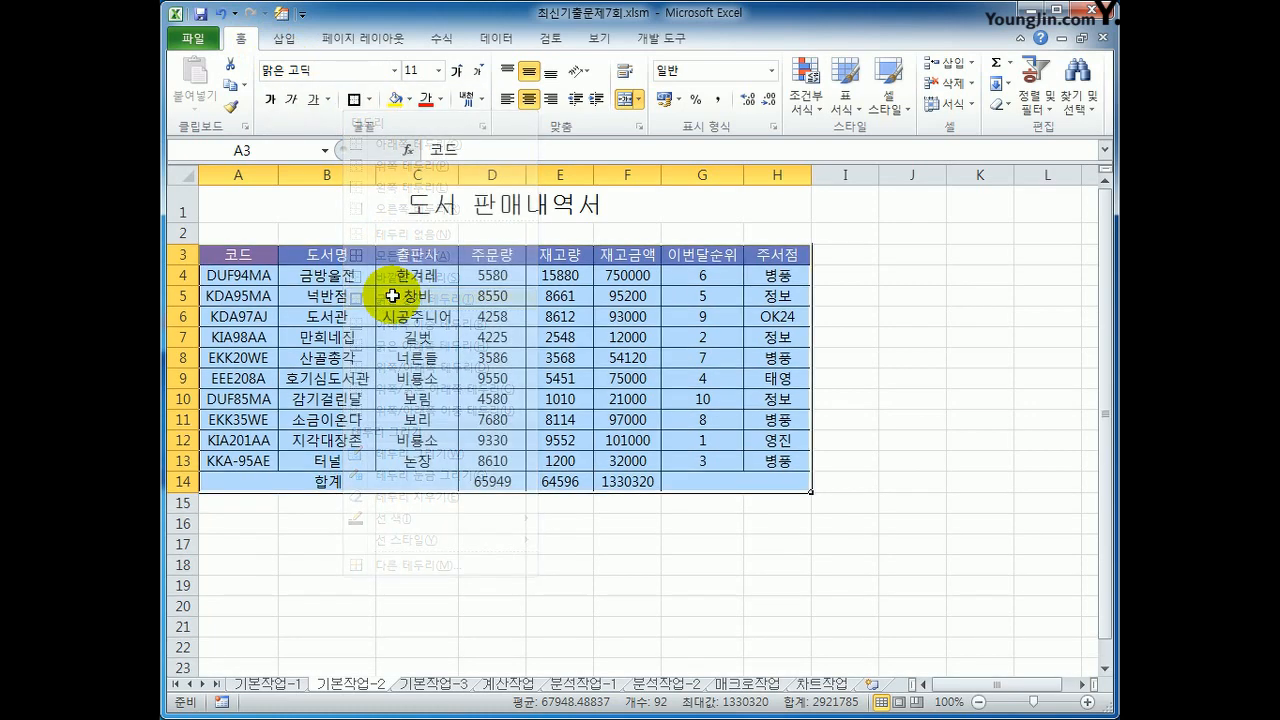
# Step: Add both diagonal borders to the merged cell G14:H14 to form an X
pyautogui.click(716, 484)
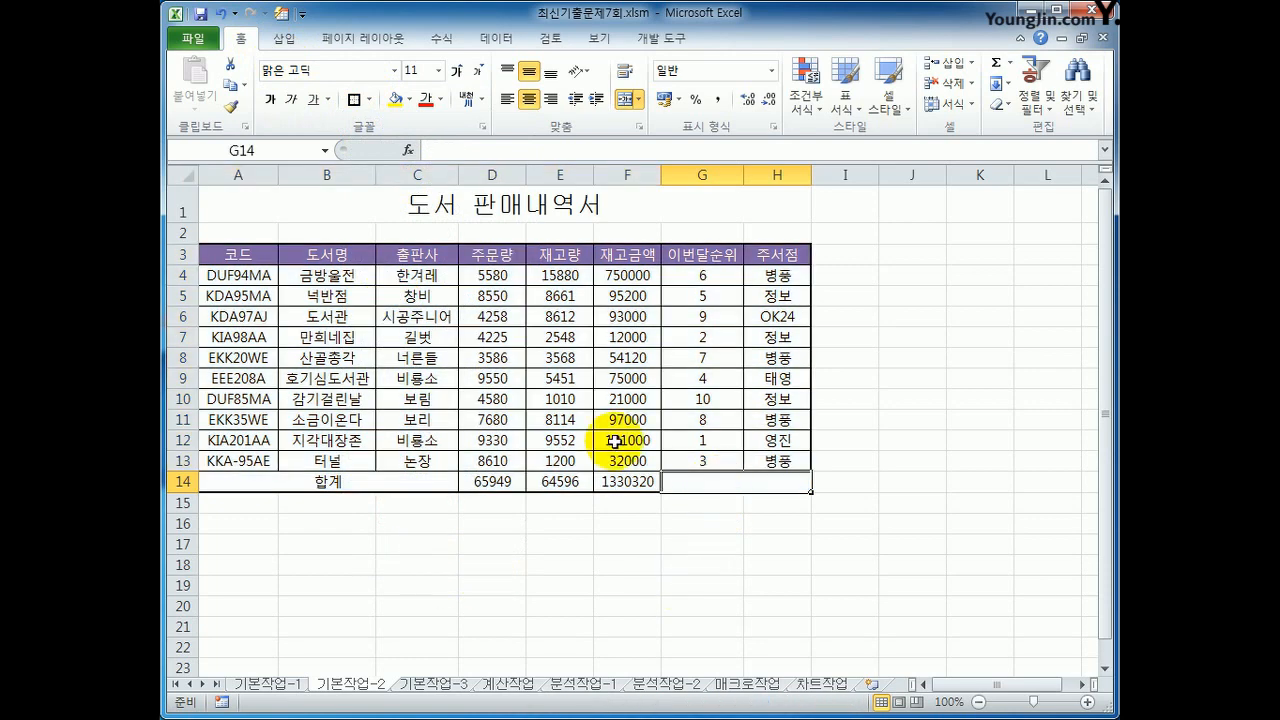
pyautogui.click(372, 100)
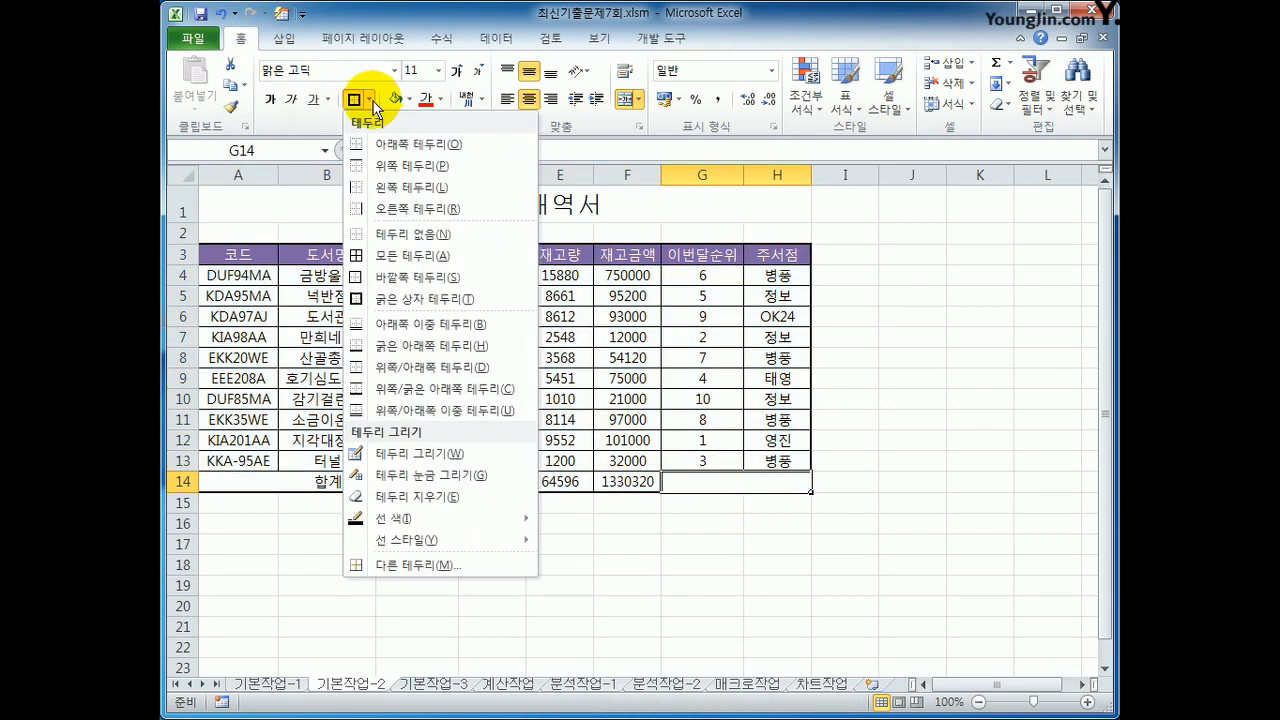
pyautogui.click(420, 566)
pyautogui.click(400, 390)
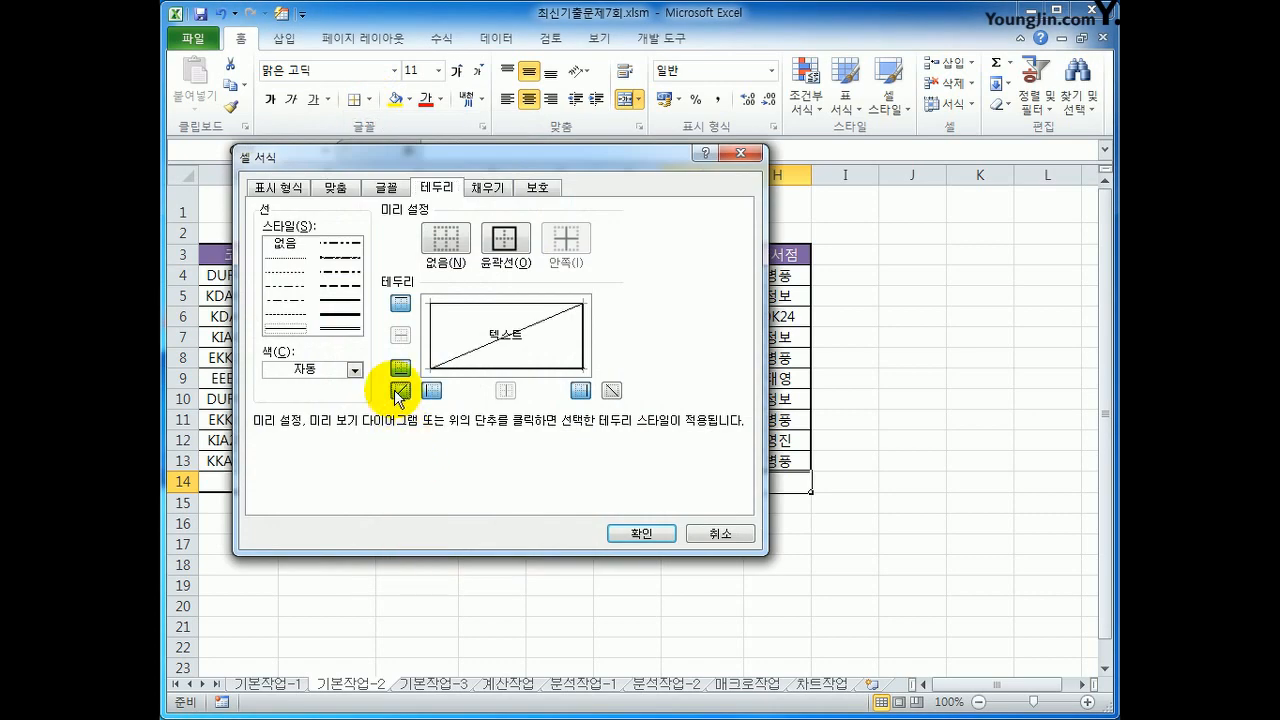
pyautogui.click(610, 390)
pyautogui.click(648, 533)
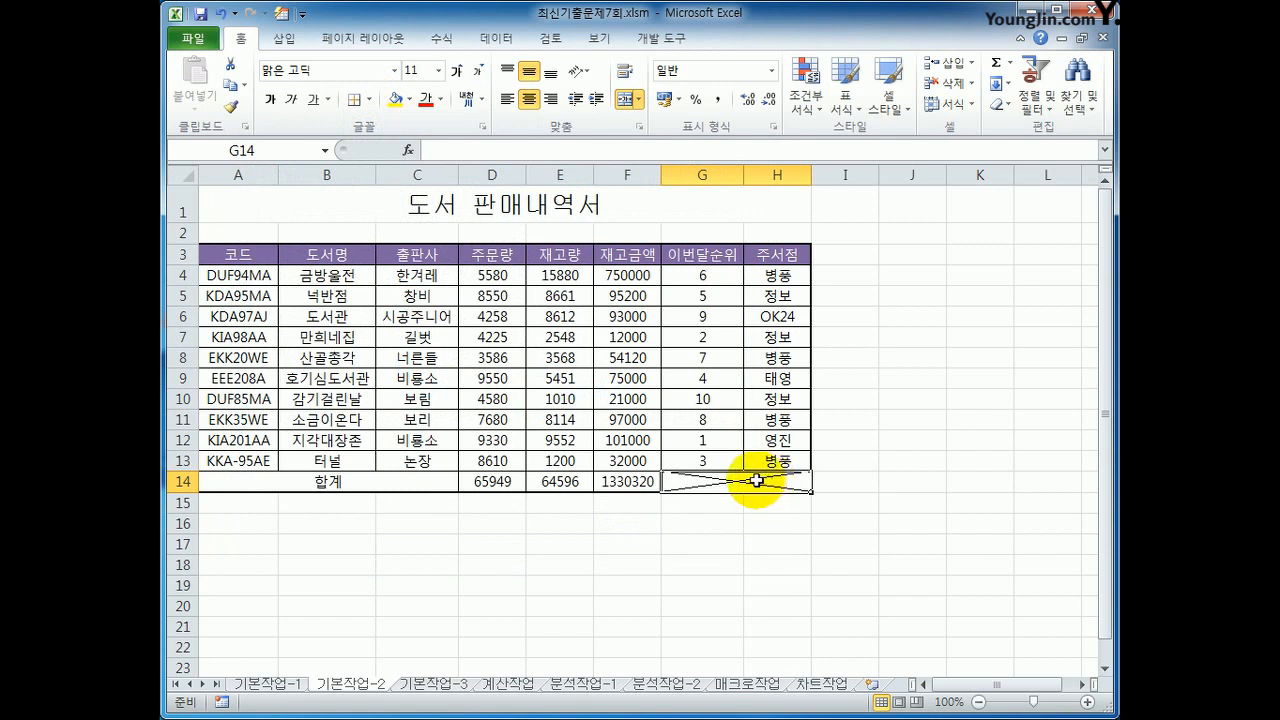
# Step: Apply the custom number format #,###권 to the 주문량 and 재고량 values in D4:E14
pyautogui.click(501, 277)
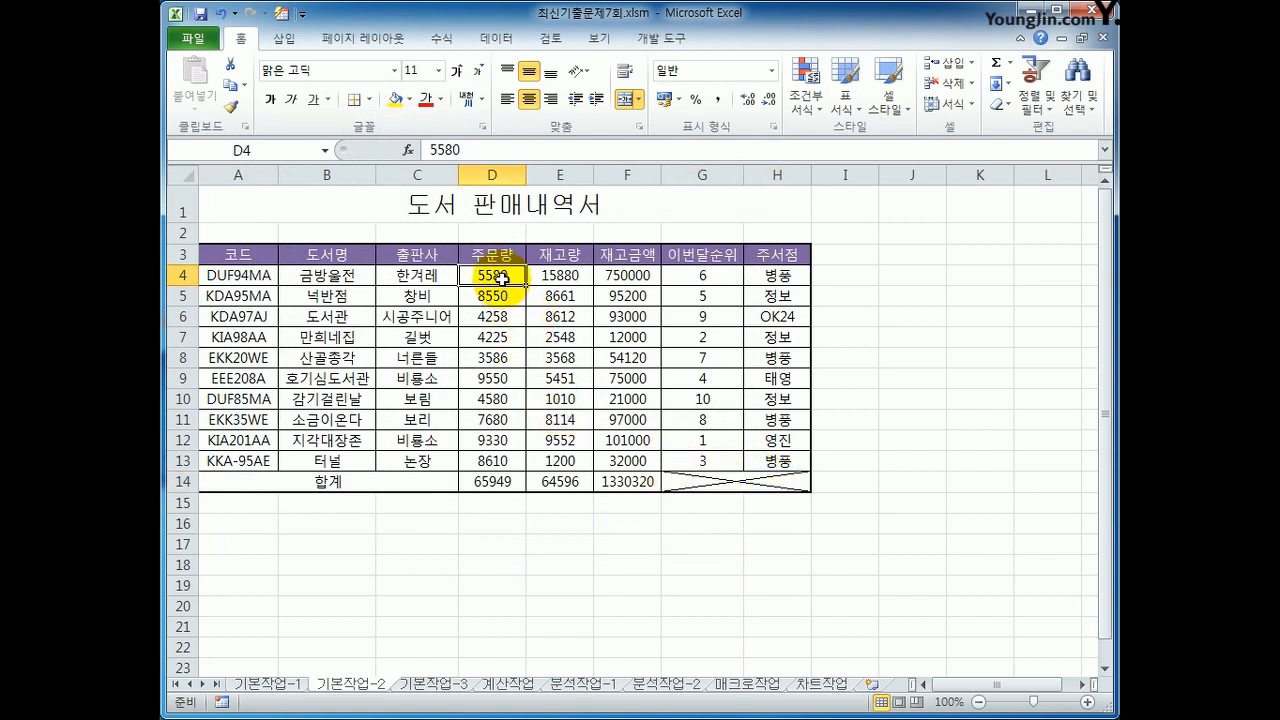
pyautogui.moveTo(501, 277); pyautogui.dragTo(563, 481)
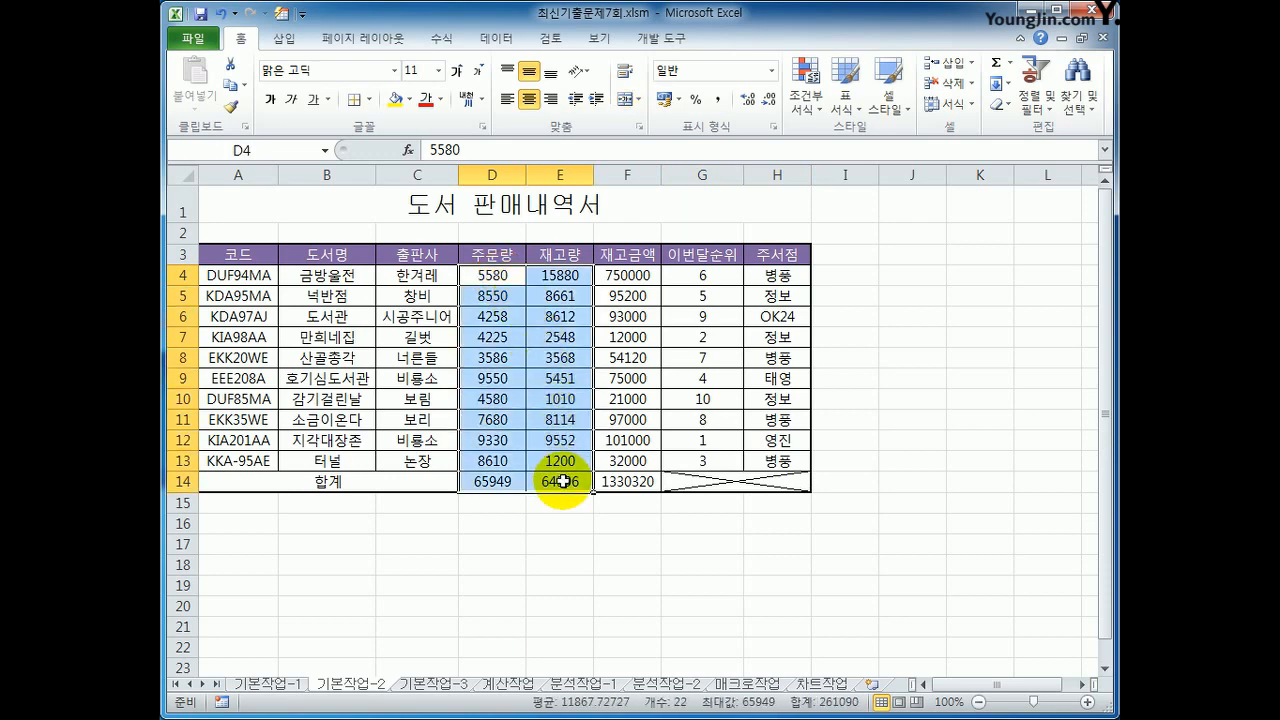
pyautogui.rightClick(557, 318)
pyautogui.click(628, 585)
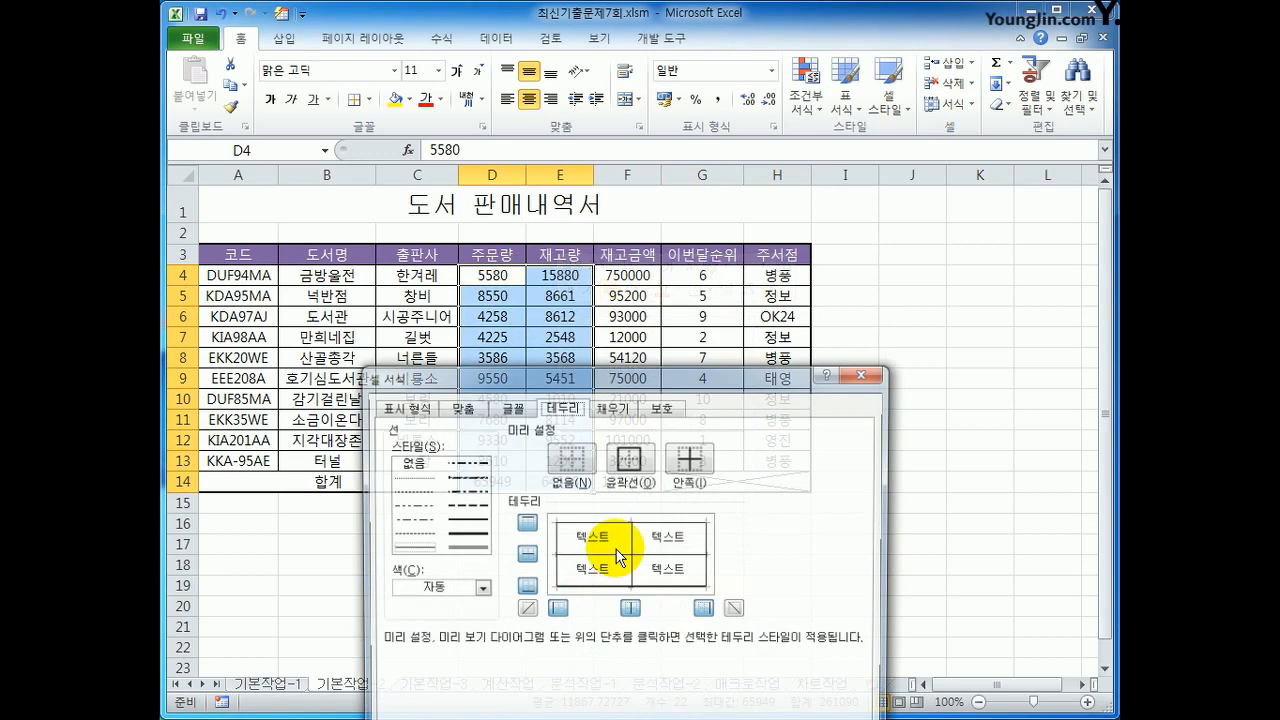
pyautogui.moveTo(603, 380); pyautogui.dragTo(727, 180)
pyautogui.click(540, 216)
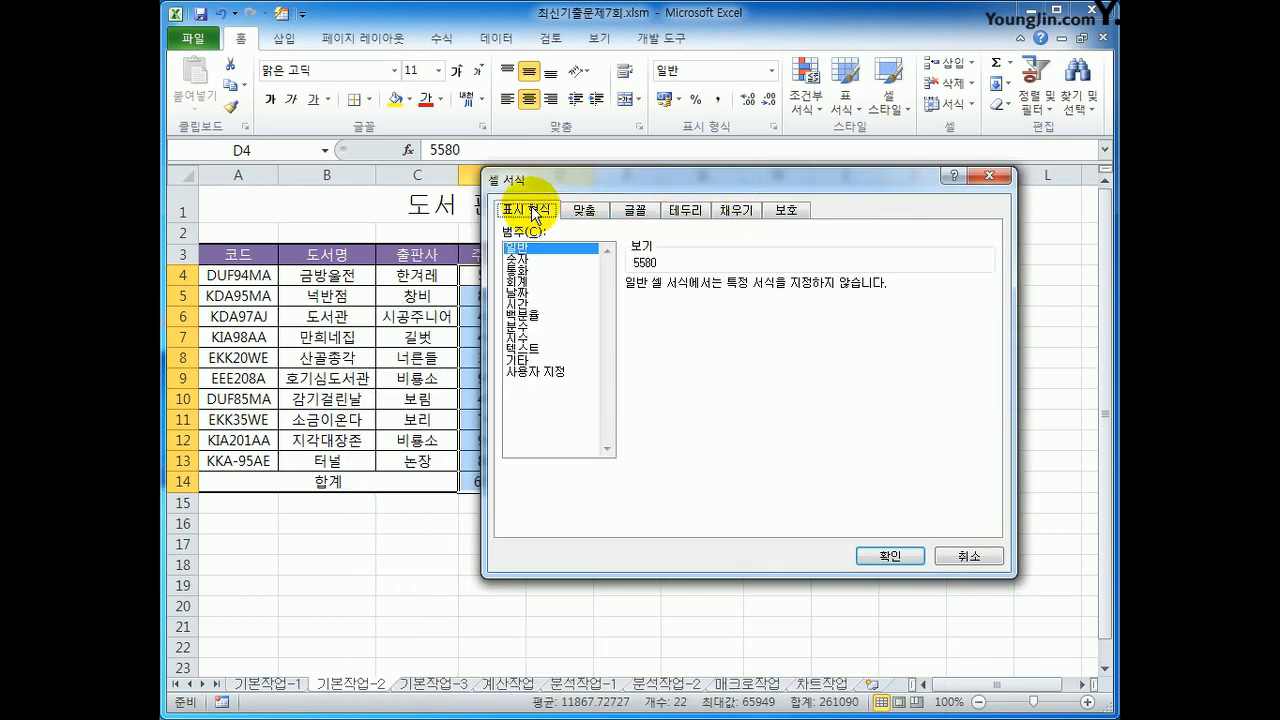
pyautogui.click(548, 374)
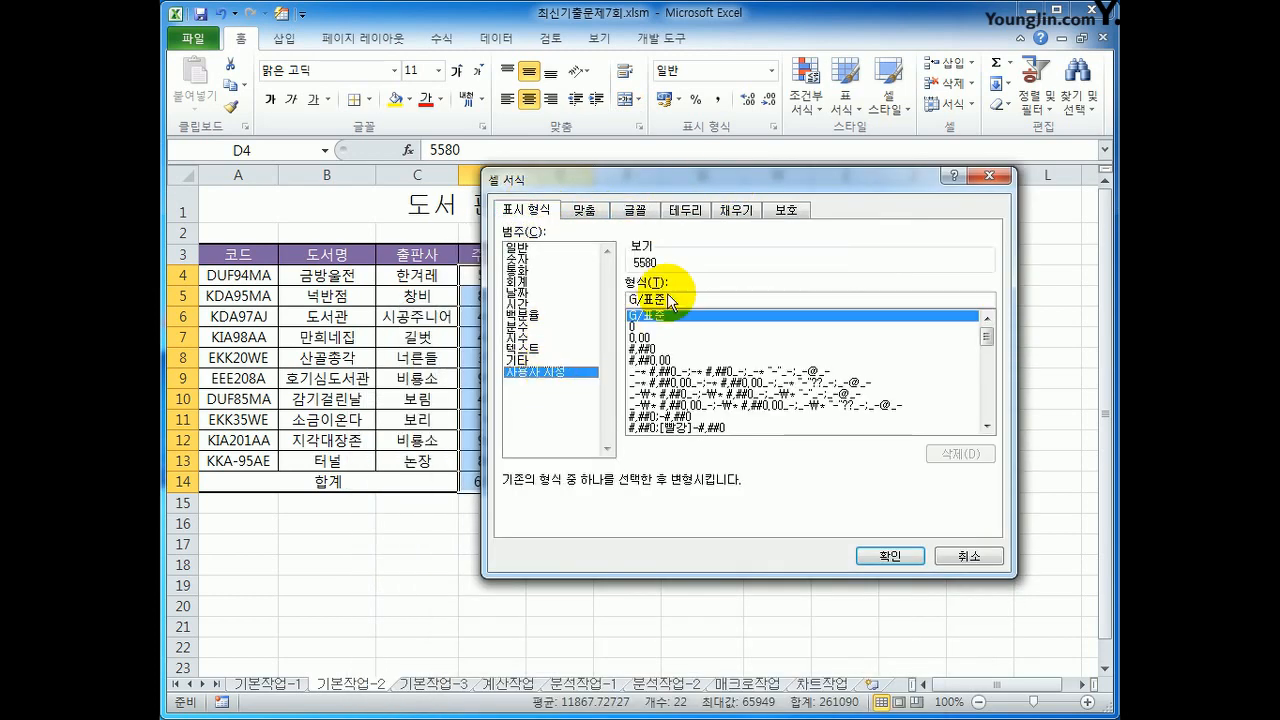
pyautogui.moveTo(679, 300); pyautogui.dragTo(604, 302)
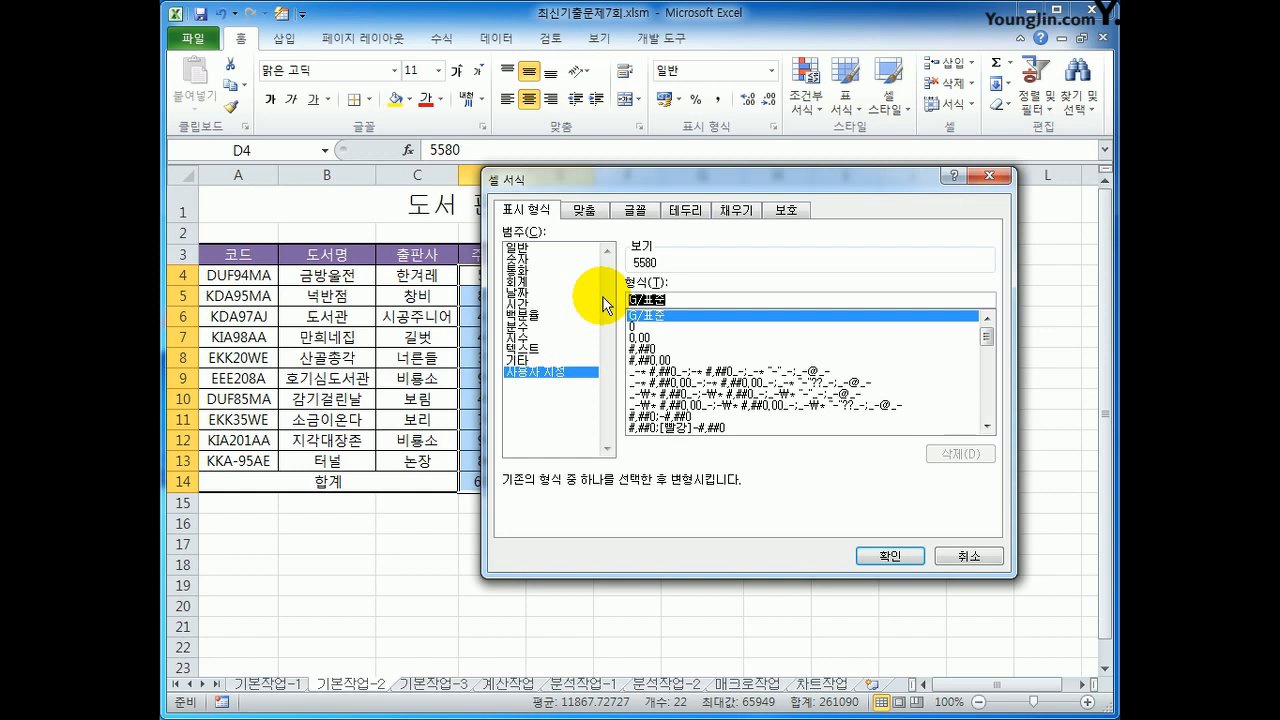
pyautogui.write('#,###')
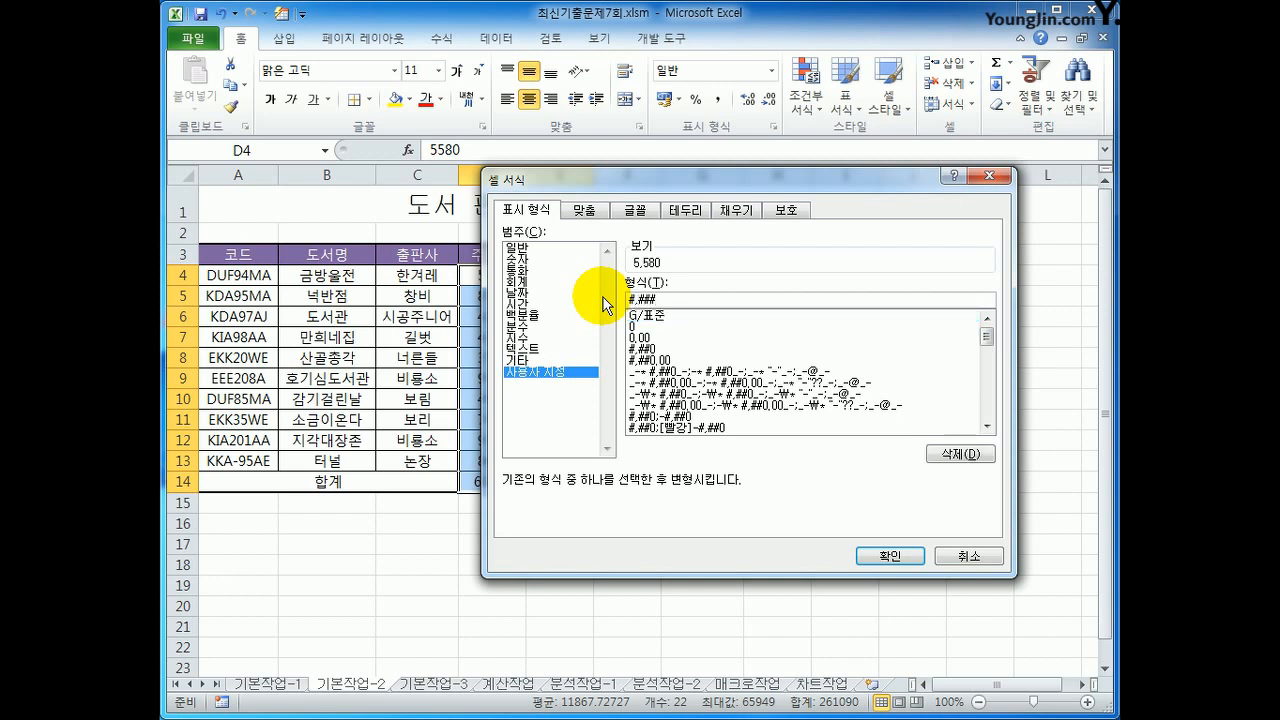
pyautogui.write('권')
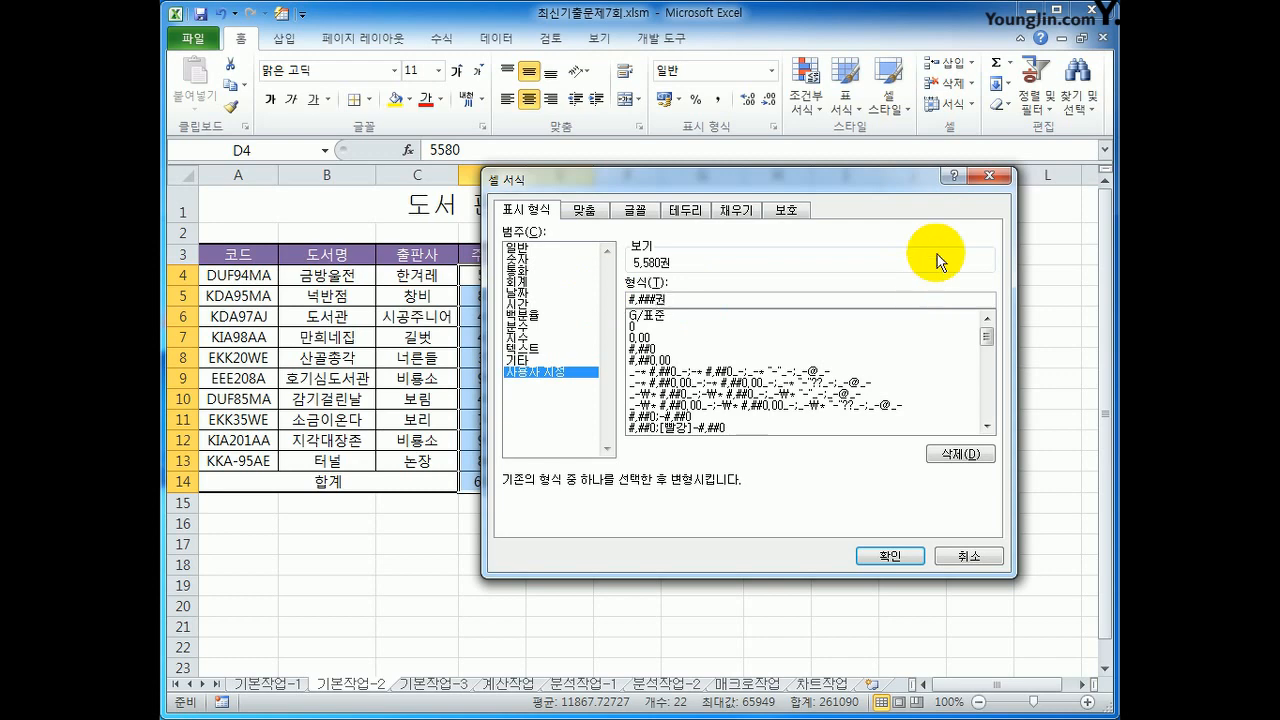
pyautogui.click(890, 557)
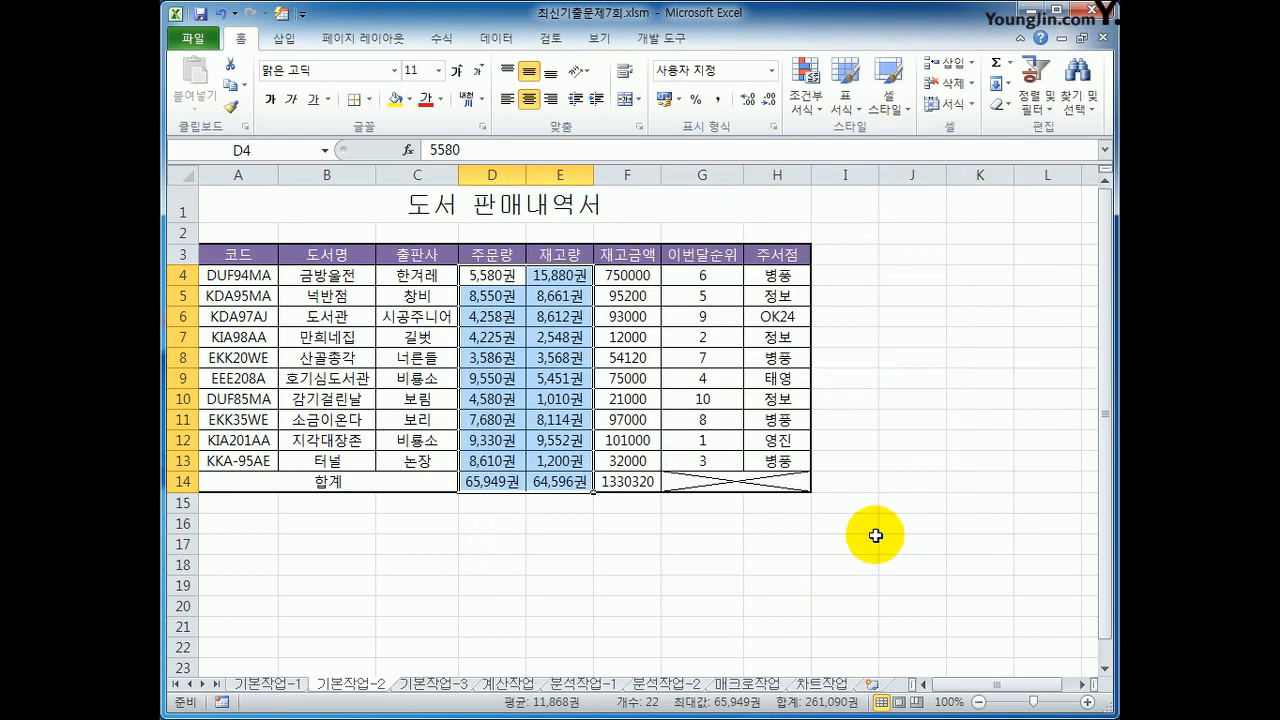
# Step: Apply the custom number format #위 to the 이번달순위 values in G4:G13
pyautogui.moveTo(726, 277); pyautogui.dragTo(737, 459)
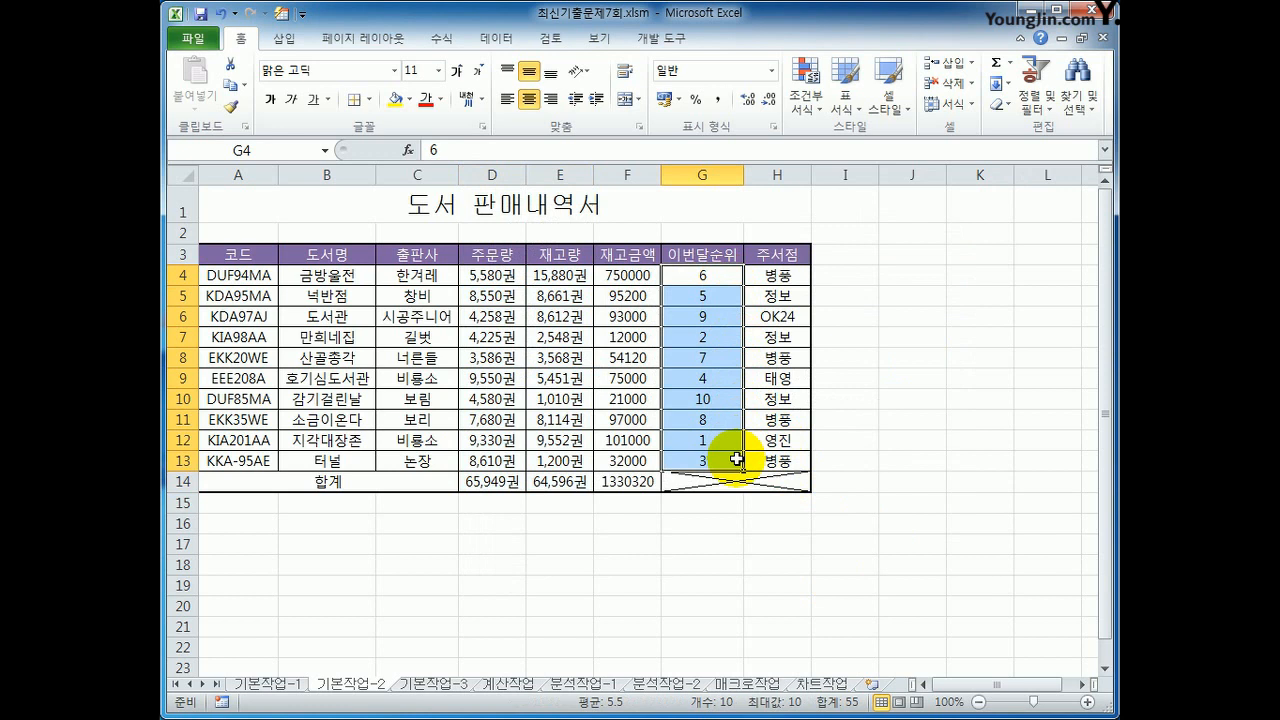
pyautogui.rightClick(701, 385)
pyautogui.click(785, 660)
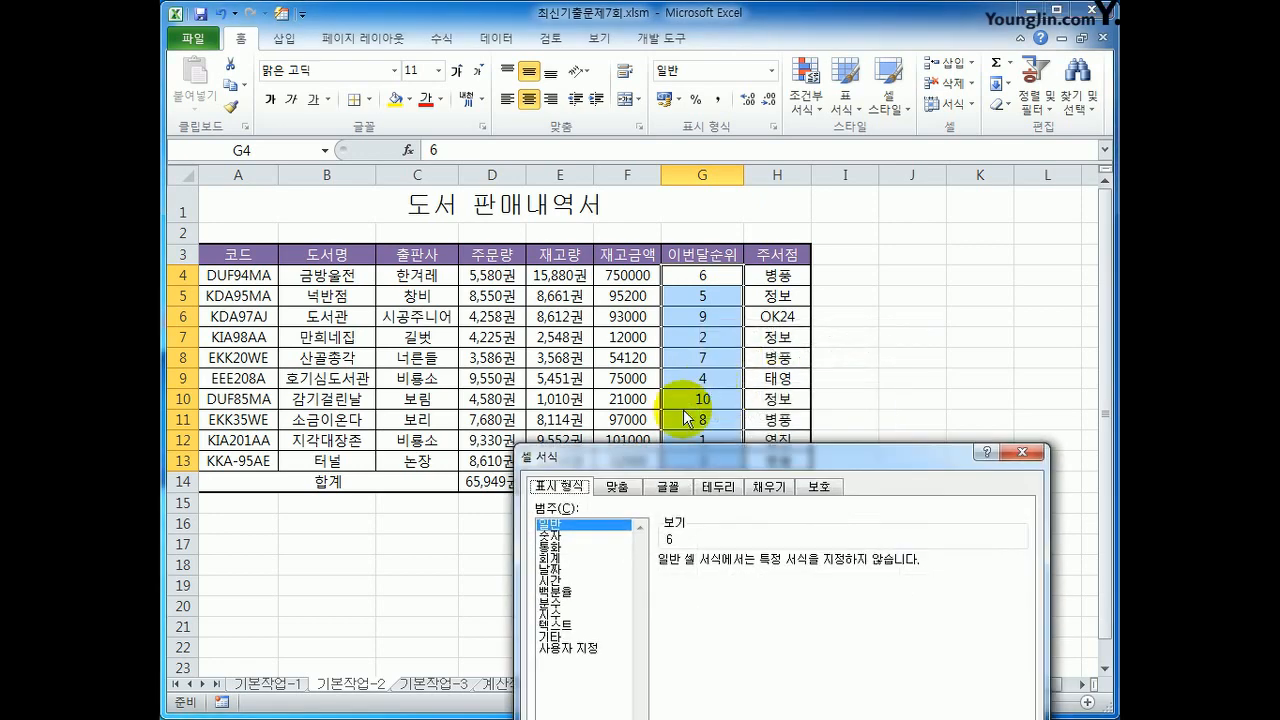
pyautogui.moveTo(674, 456); pyautogui.dragTo(563, 121)
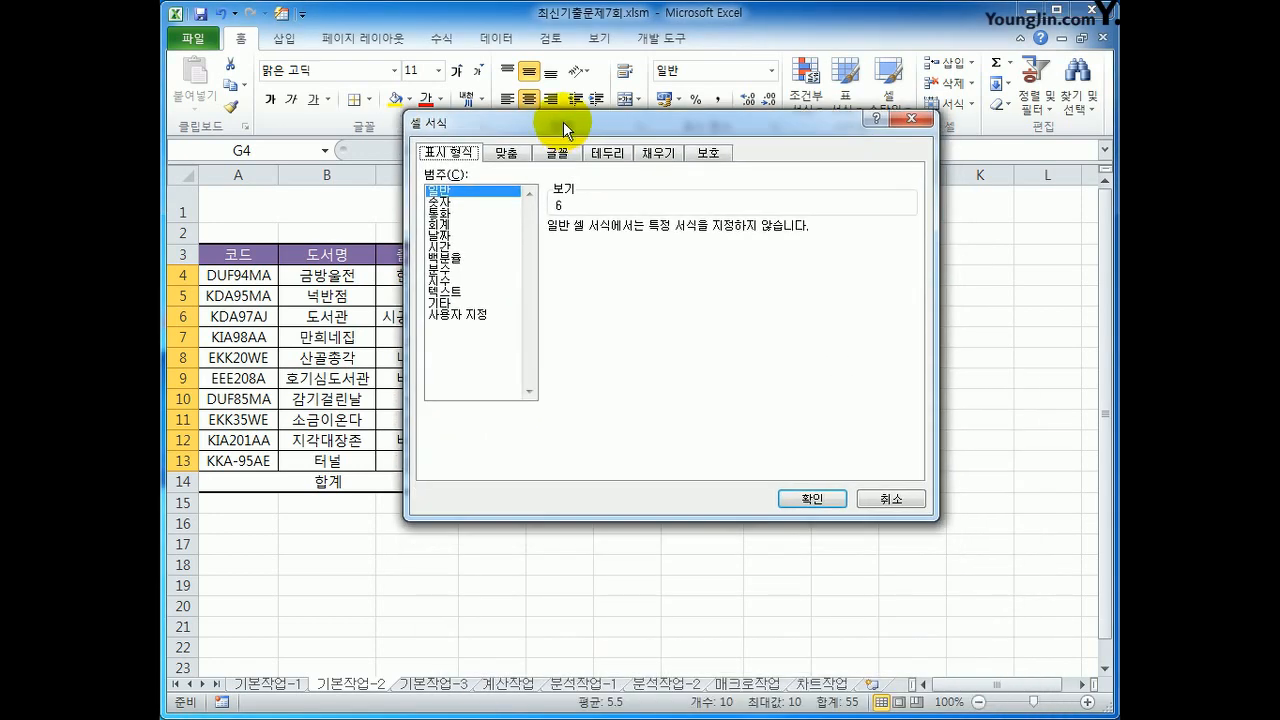
pyautogui.click(456, 314)
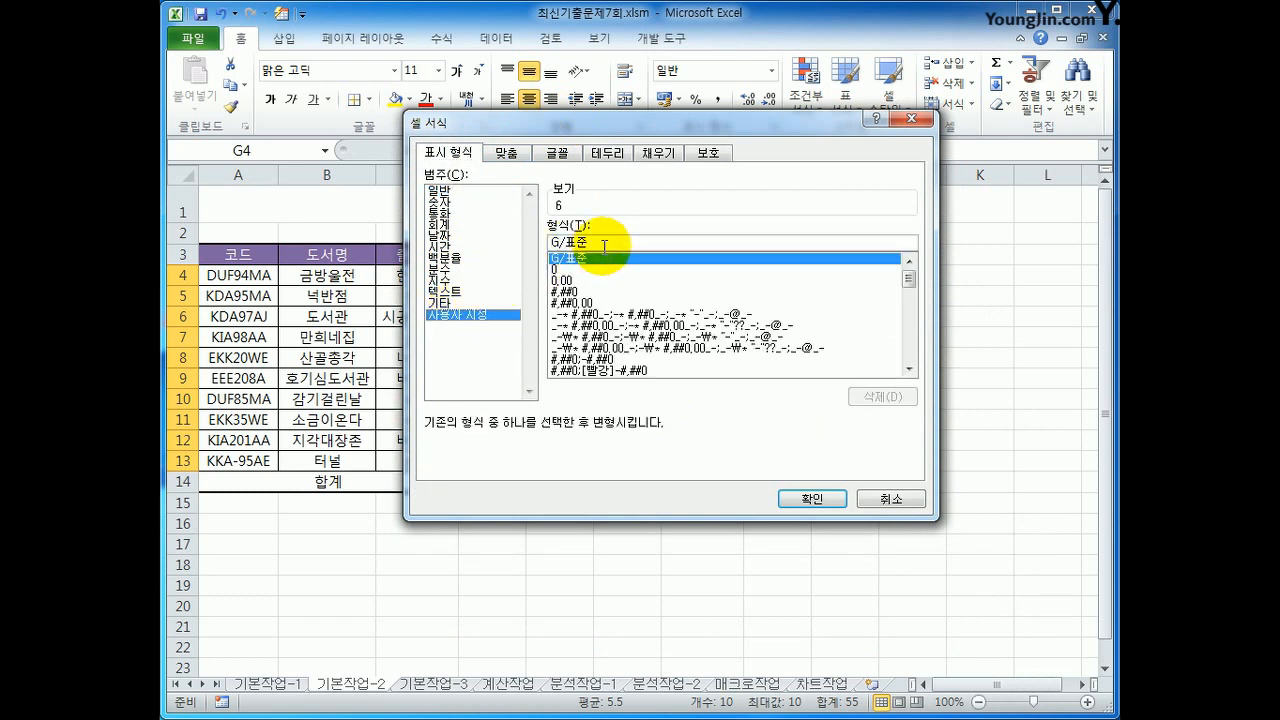
pyautogui.moveTo(590, 242); pyautogui.dragTo(550, 242)
pyautogui.write('#')
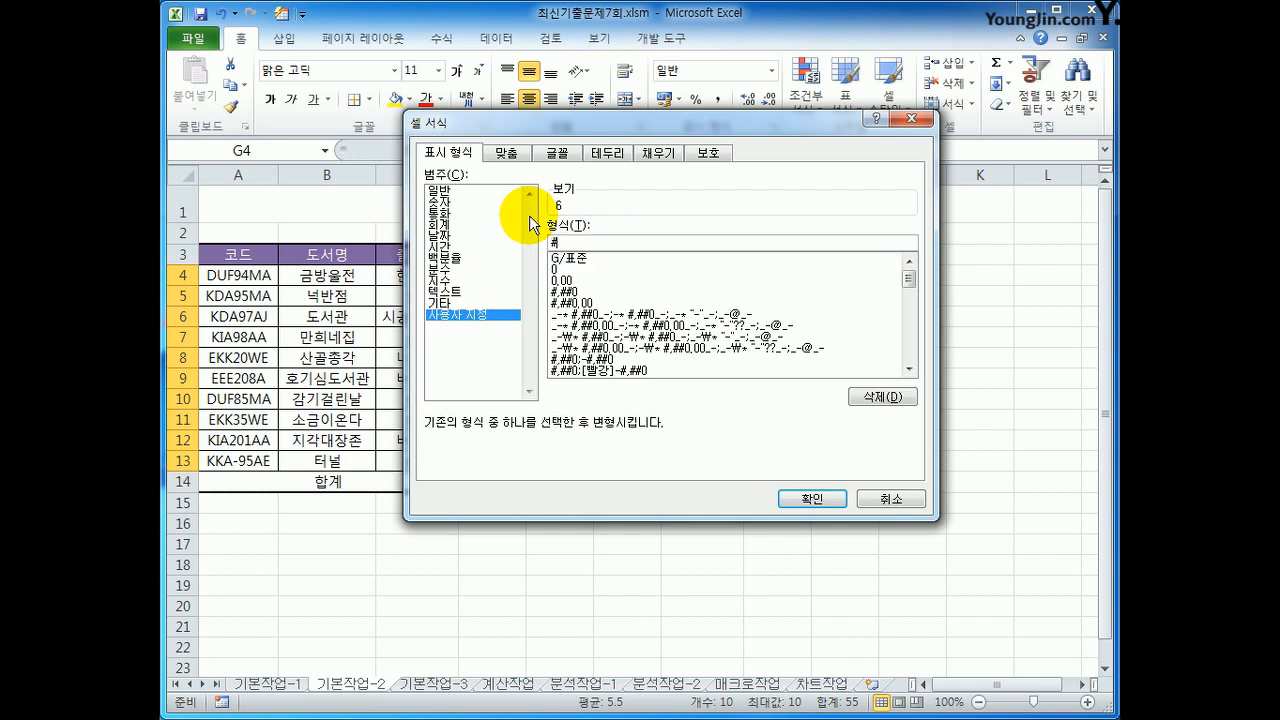
pyautogui.write('위')
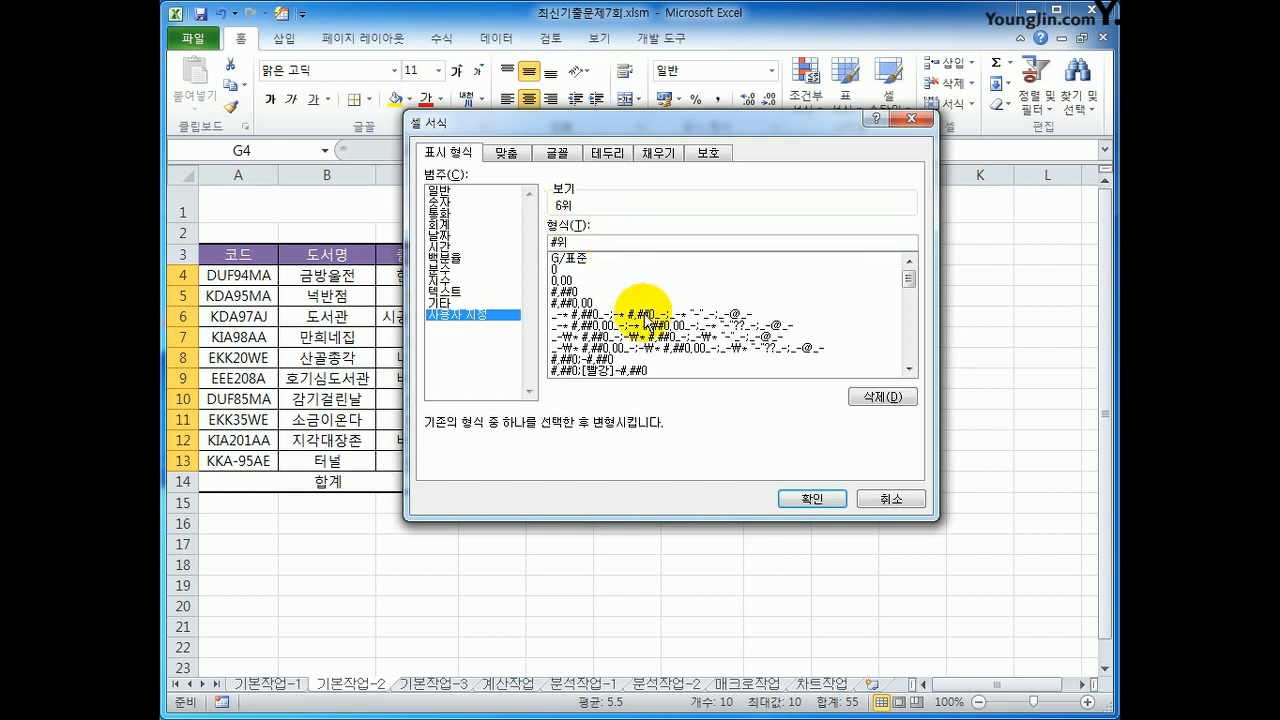
pyautogui.click(816, 496)
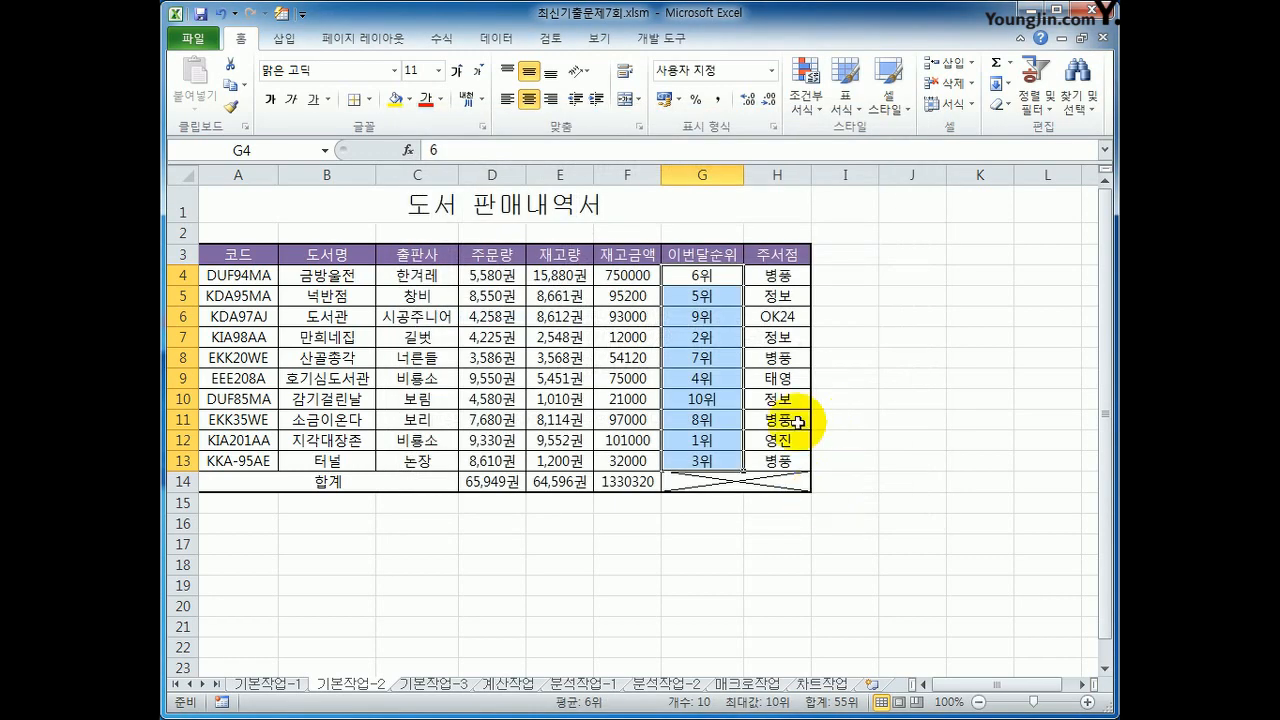
# Step: Insert a comment on cell G12, replacing its default author text with 인기상품
pyautogui.click(690, 445)
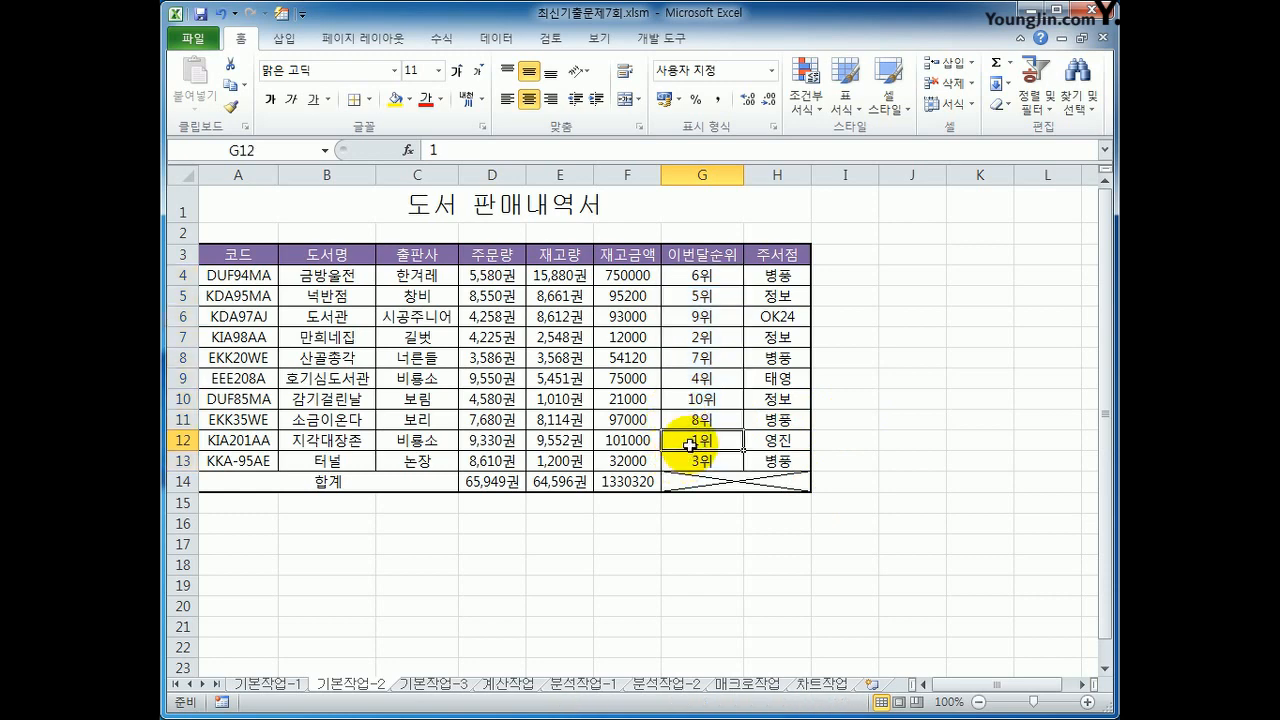
pyautogui.rightClick(690, 445)
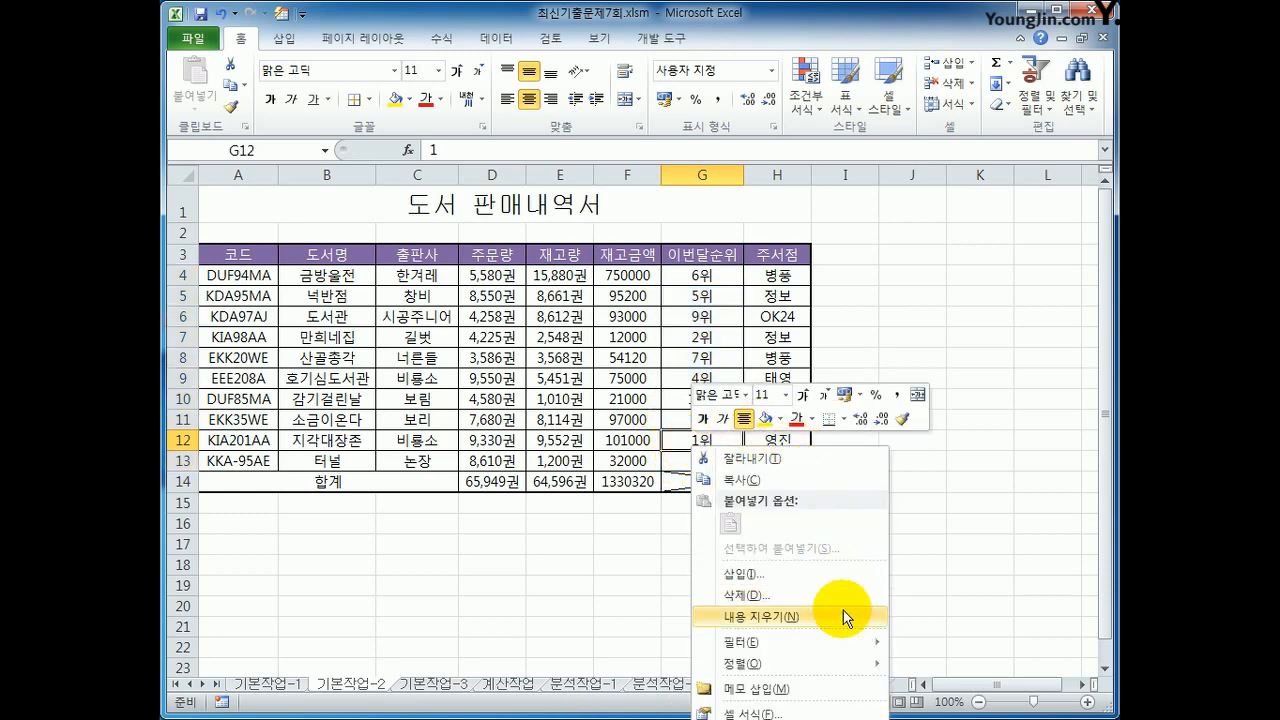
pyautogui.click(837, 687)
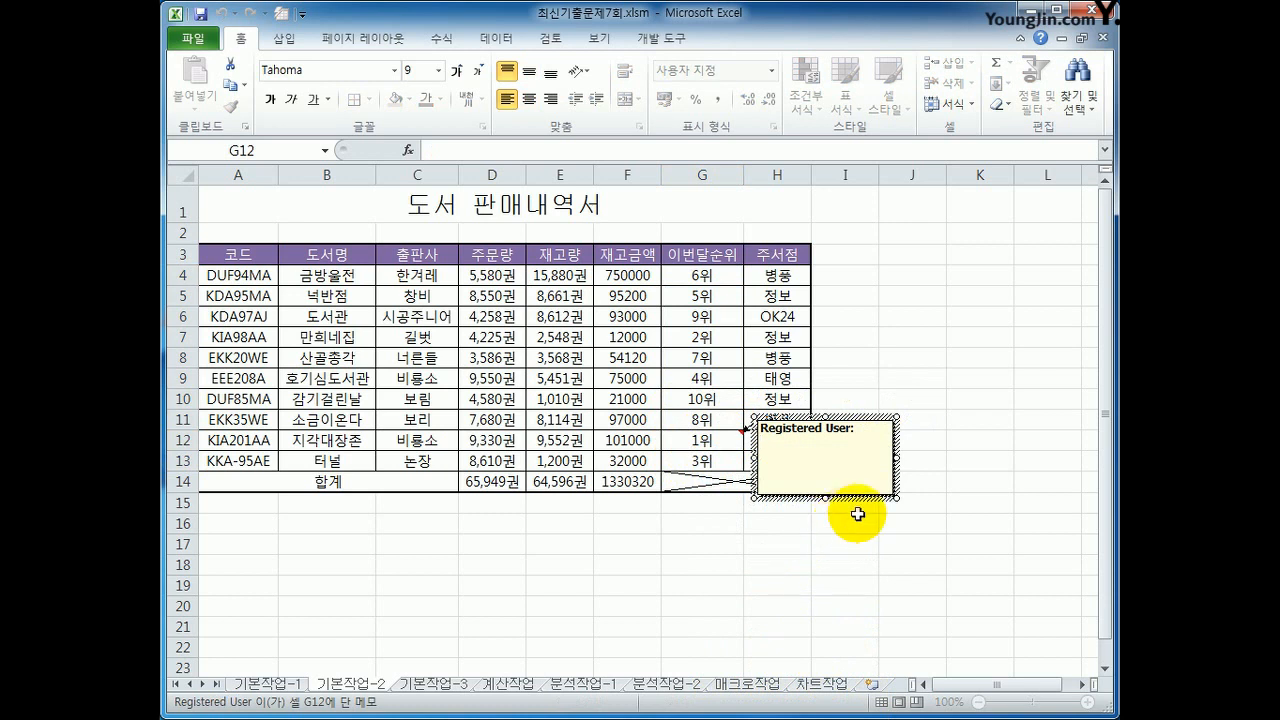
pyautogui.press('BackSpace')
pyautogui.press('BackSpace')
pyautogui.press('BackSpace')
pyautogui.press('BackSpace')
pyautogui.press('BackSpace')
pyautogui.press('BackSpace')
pyautogui.press('BackSpace')
pyautogui.press('BackSpace')
pyautogui.press('BackSpace')
pyautogui.press('BackSpace')
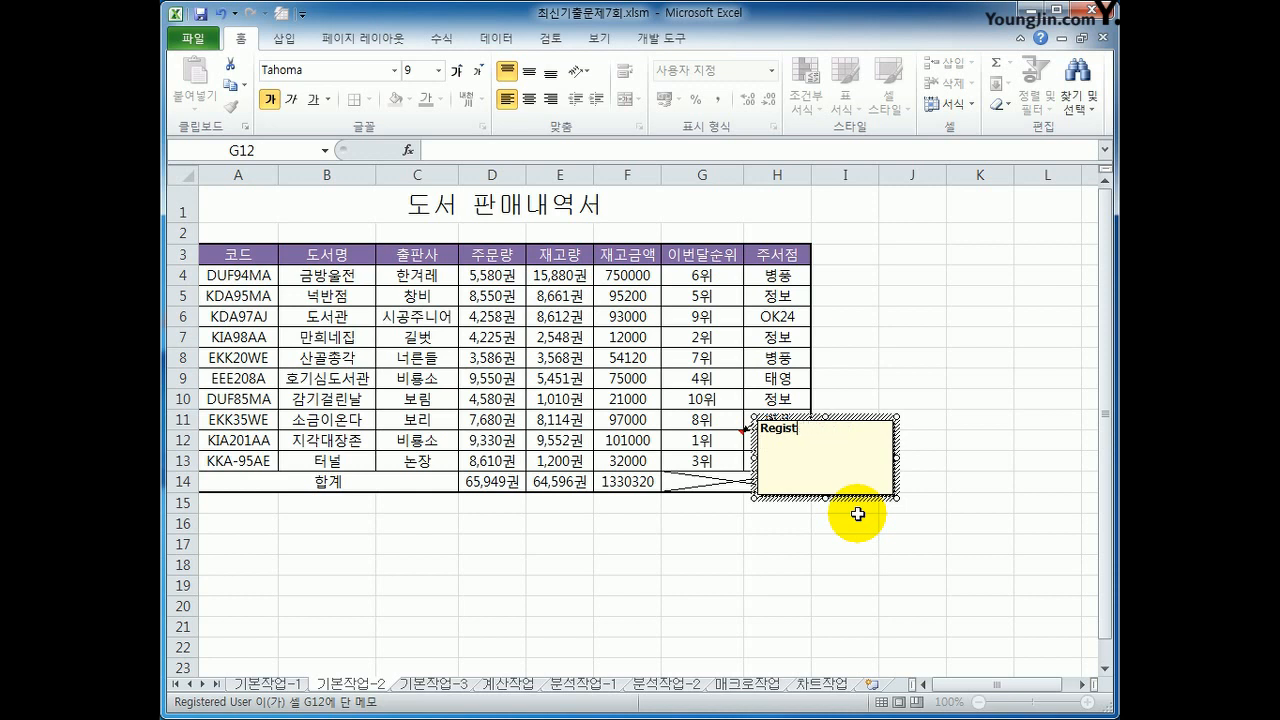
pyautogui.press('BackSpace')
pyautogui.press('BackSpace')
pyautogui.press('BackSpace')
pyautogui.press('BackSpace')
pyautogui.press('BackSpace')
pyautogui.press('BackSpace')
pyautogui.write('인기상품')
# Step: Set the comment on cell G12 to stay permanently displayed
pyautogui.rightClick(690, 440)
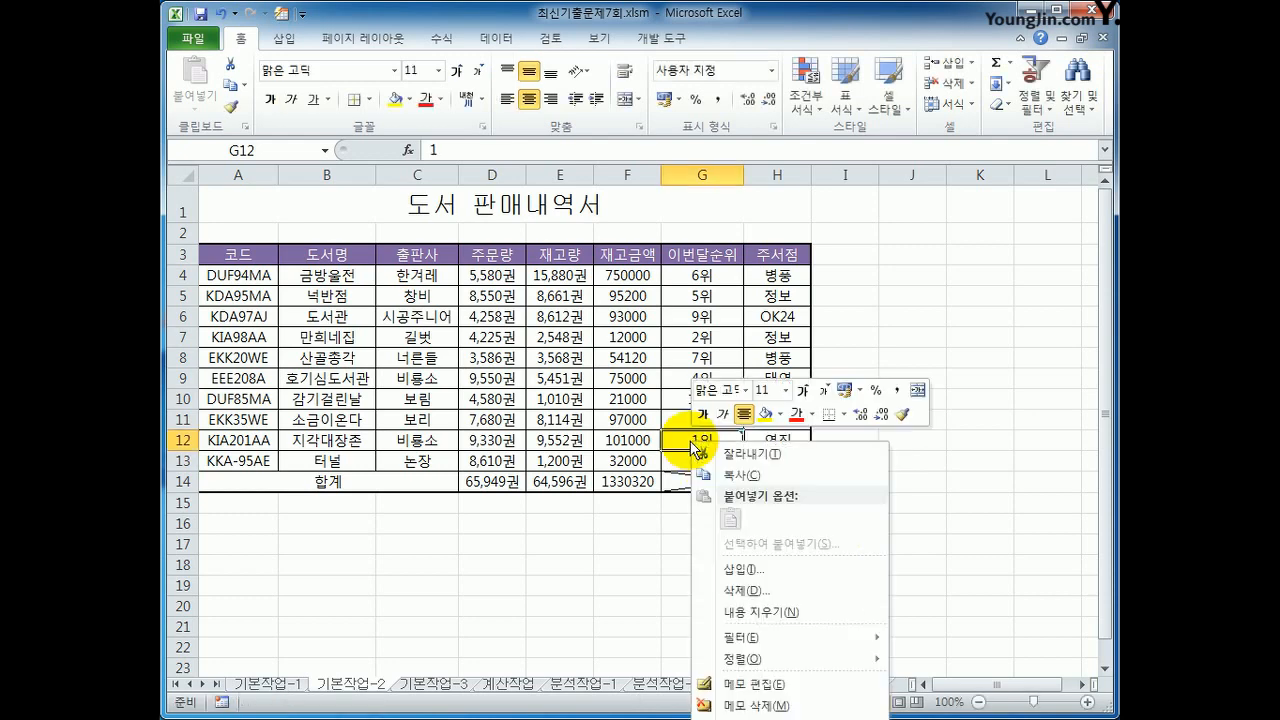
pyautogui.press('Escape')
pyautogui.scroll(-2, 903, 294)
pyautogui.rightClick(716, 314)
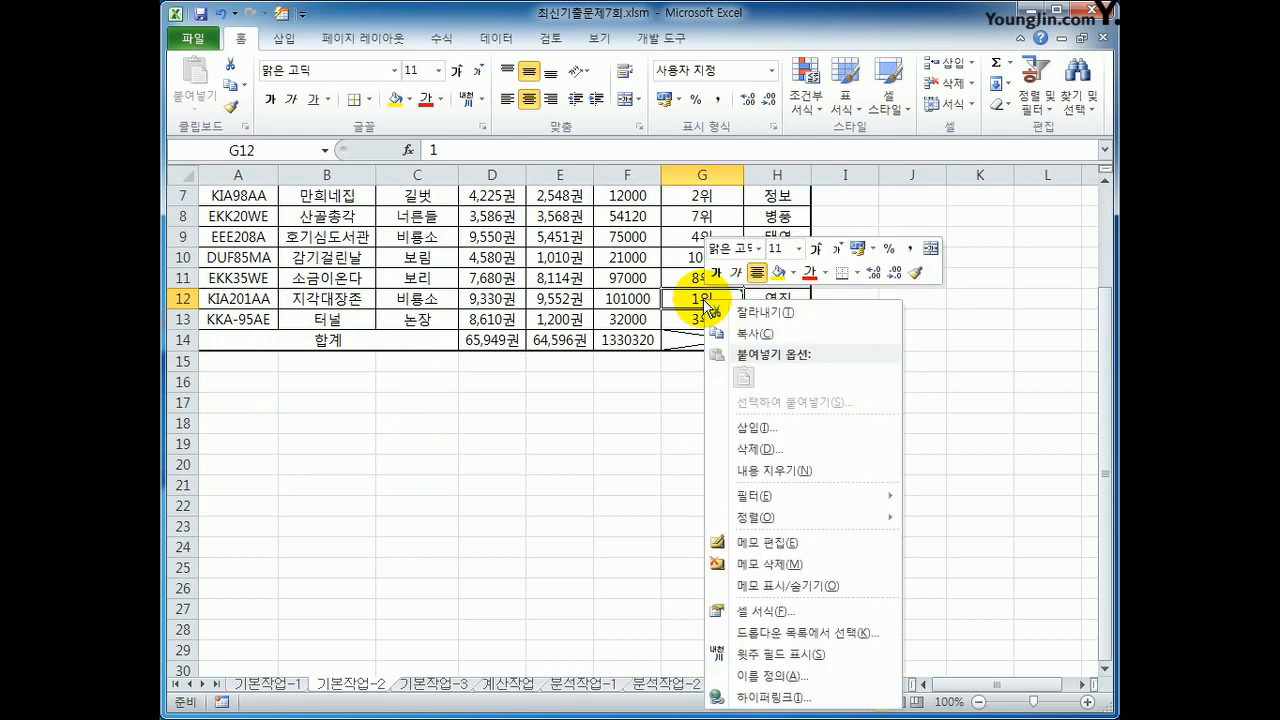
pyautogui.click(823, 593)
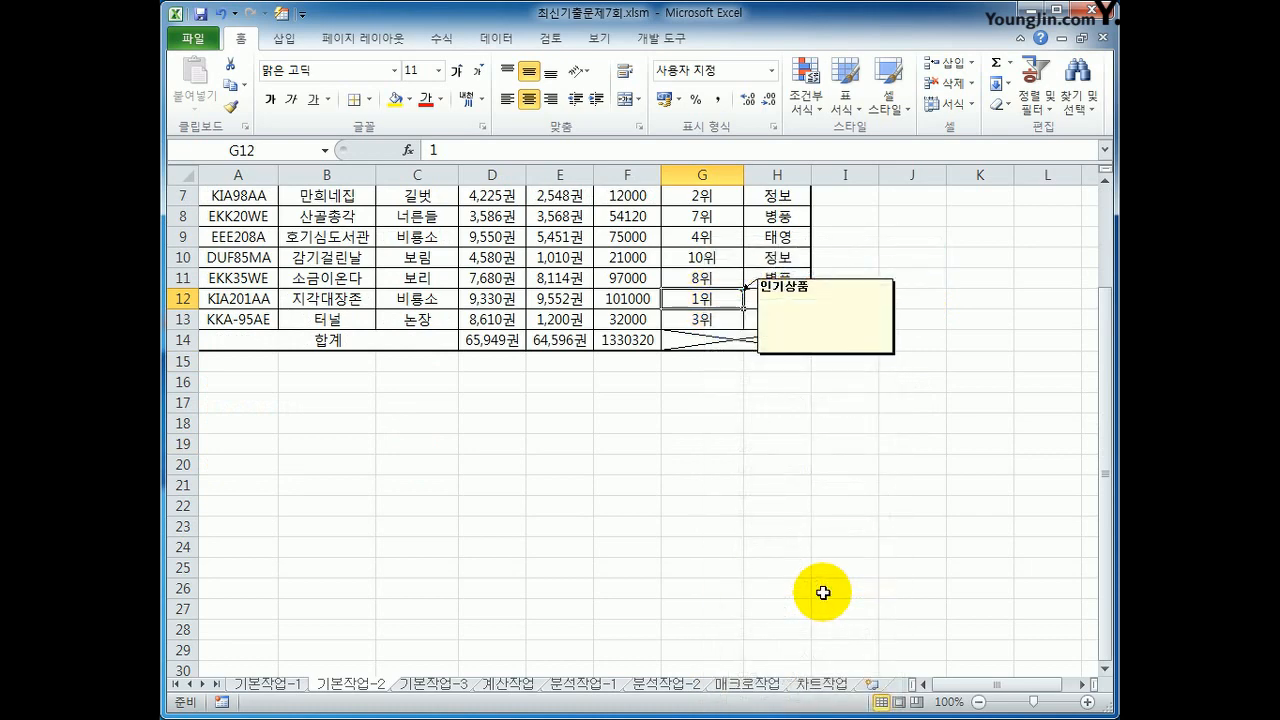
# Step: Format the 인기상품 comment with automatic size (자동 크기) so its box fits the text
pyautogui.click(824, 290)
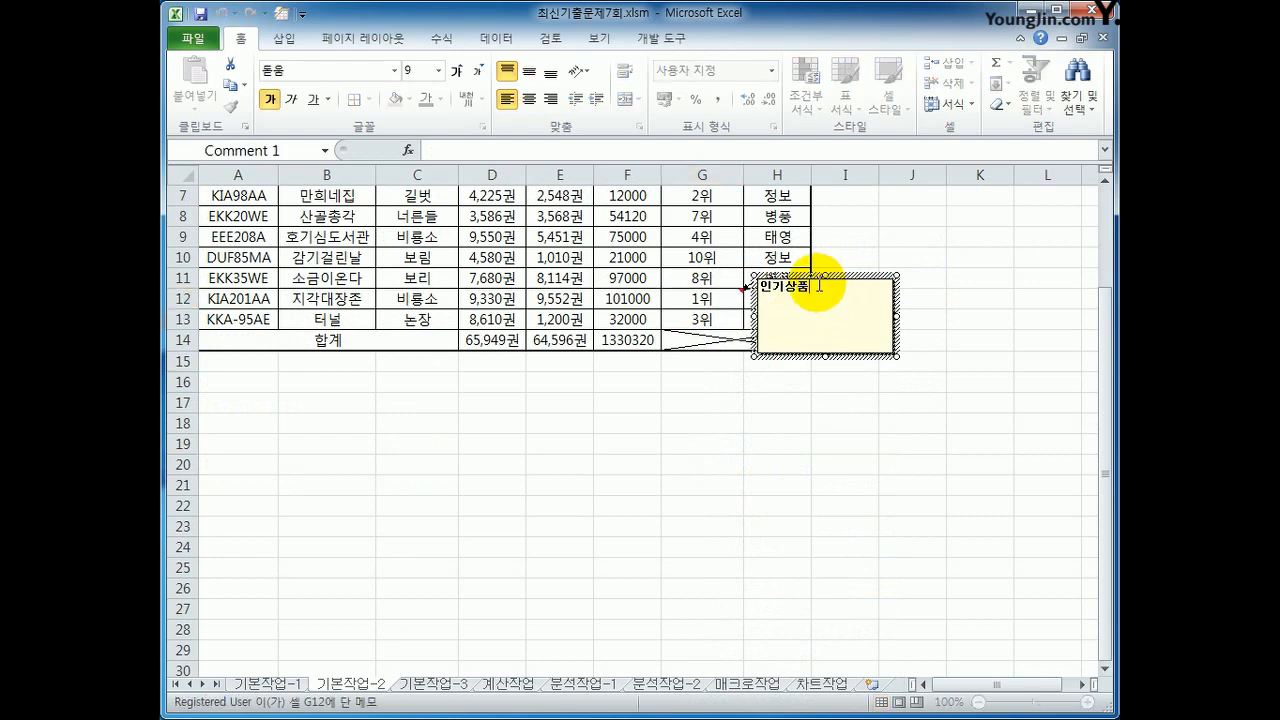
pyautogui.rightClick(838, 278)
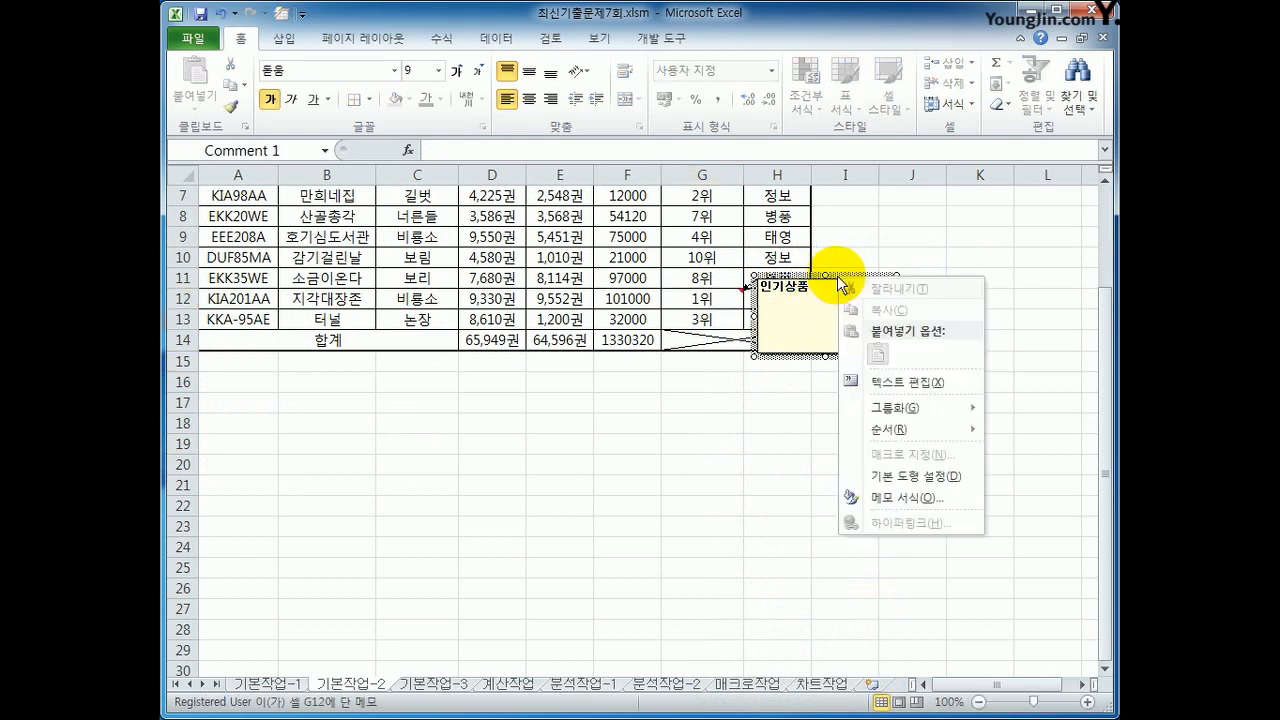
pyautogui.click(941, 498)
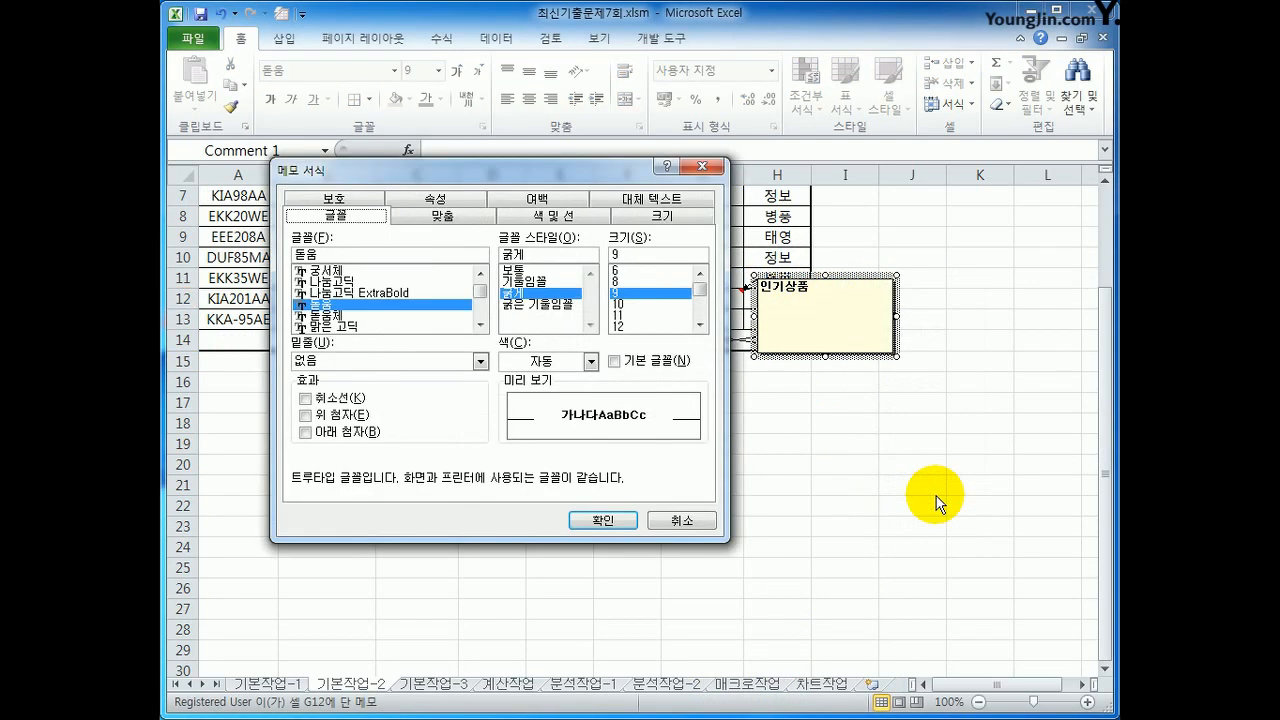
pyautogui.click(455, 216)
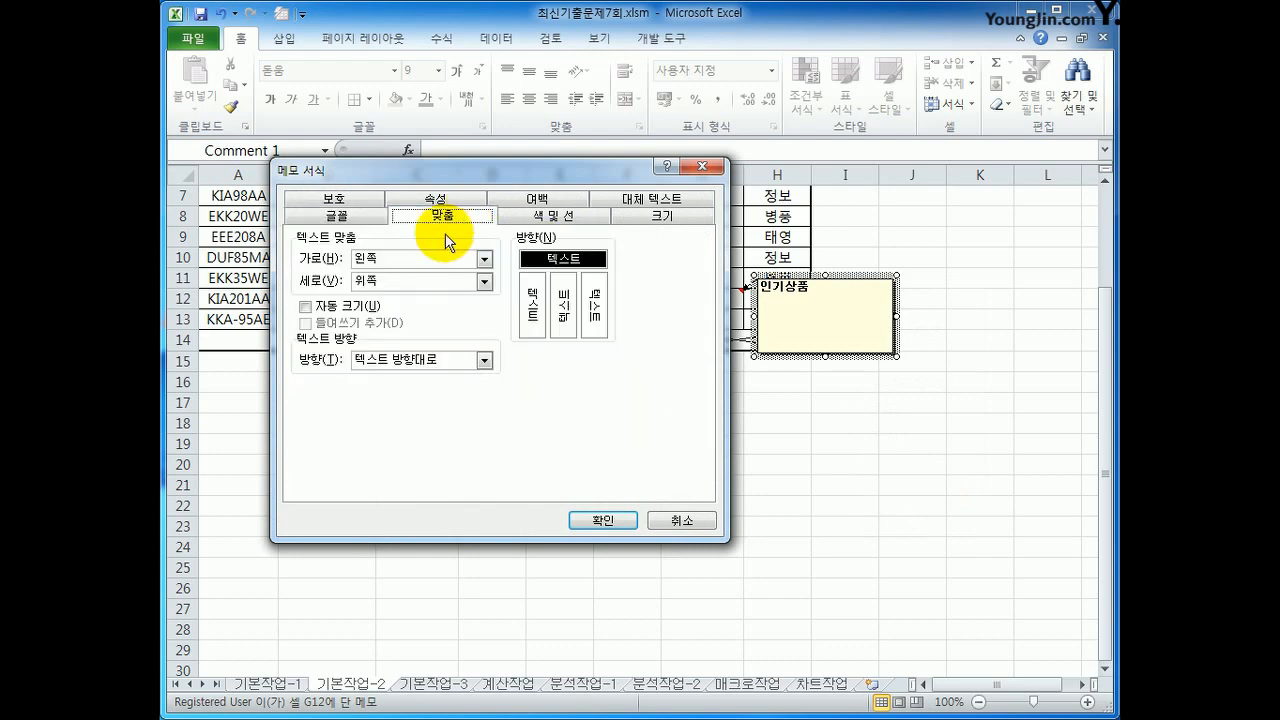
pyautogui.click(372, 307)
pyautogui.click(590, 521)
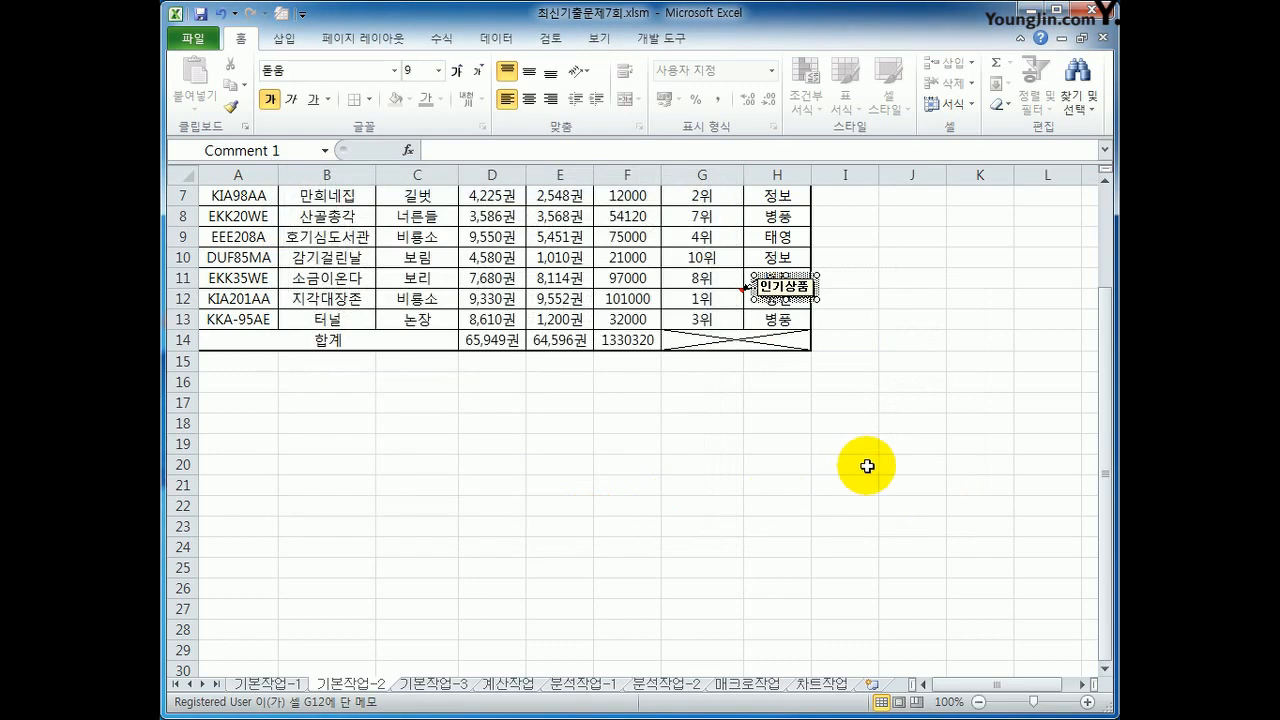
pyautogui.click(867, 466)
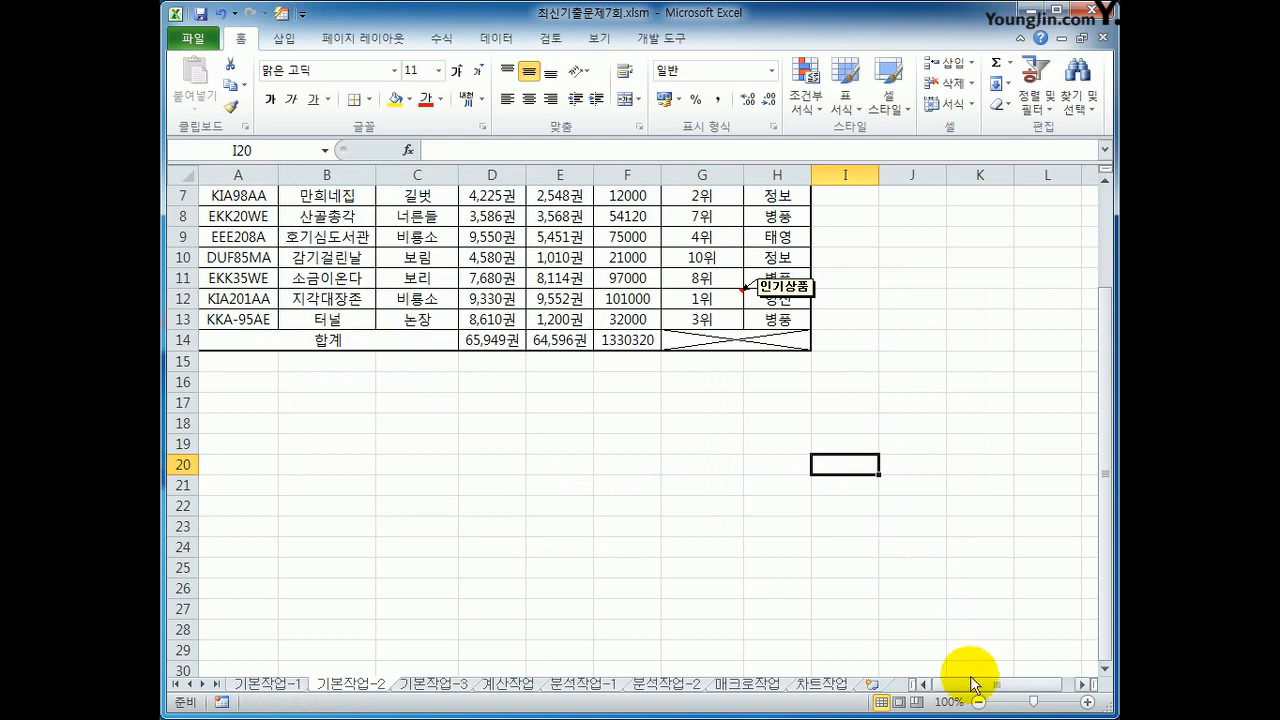
pyautogui.scroll(2, 880, 629)
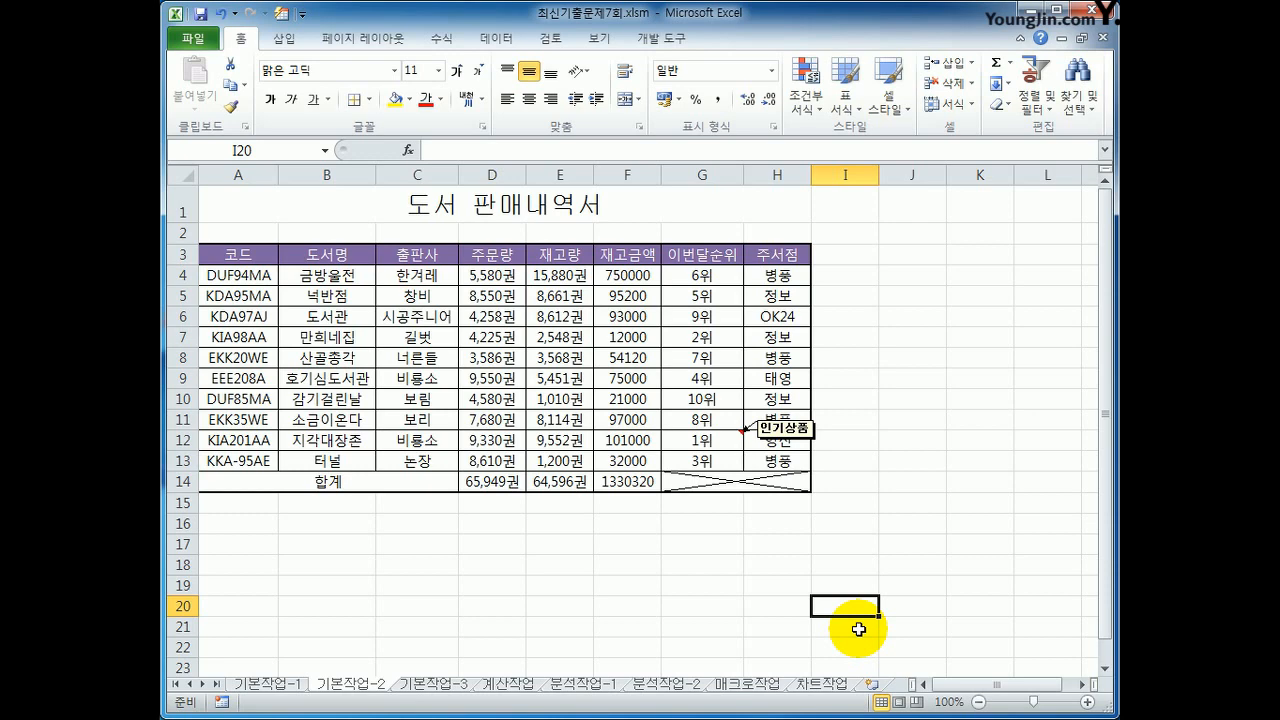
# Step: On the 기본작업-3 sheet, copy the 학과 header A3 and the 비서학과 value A5 to A23:A24
pyautogui.click(440, 684)
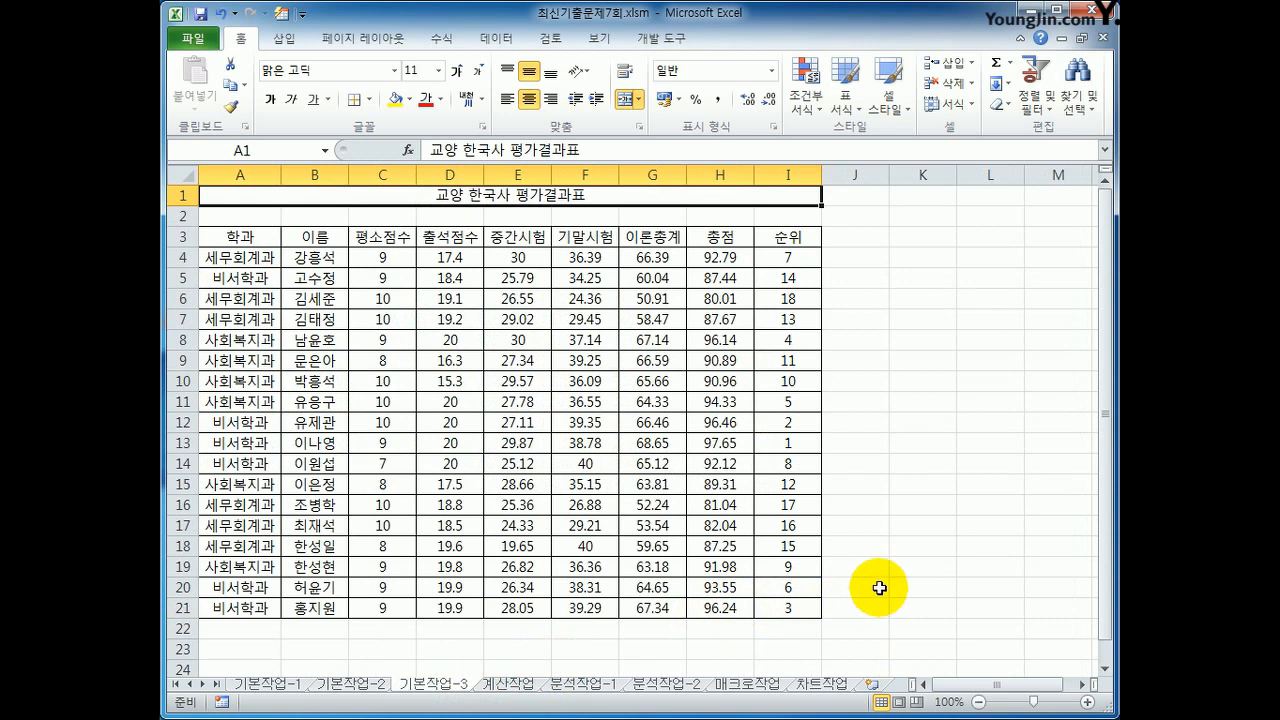
pyautogui.click(248, 239)
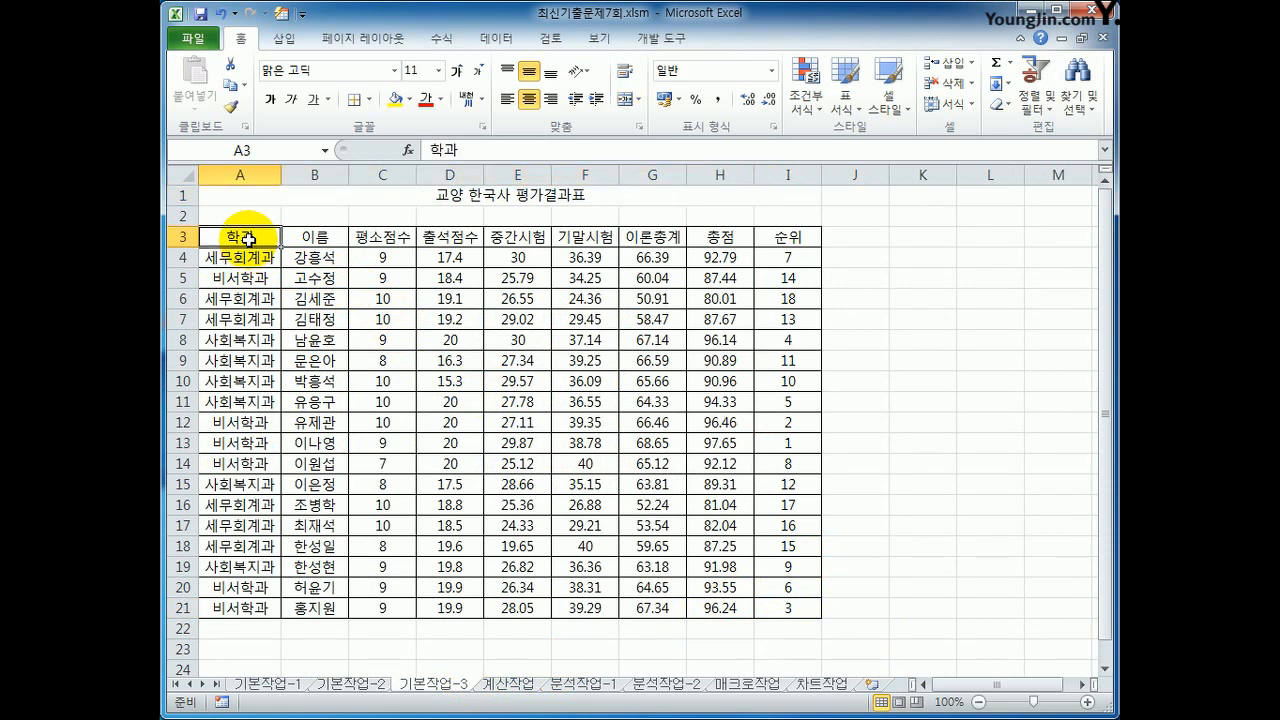
pyautogui.keyDown('ctrl'); pyautogui.click(262, 281); pyautogui.keyUp('ctrl')
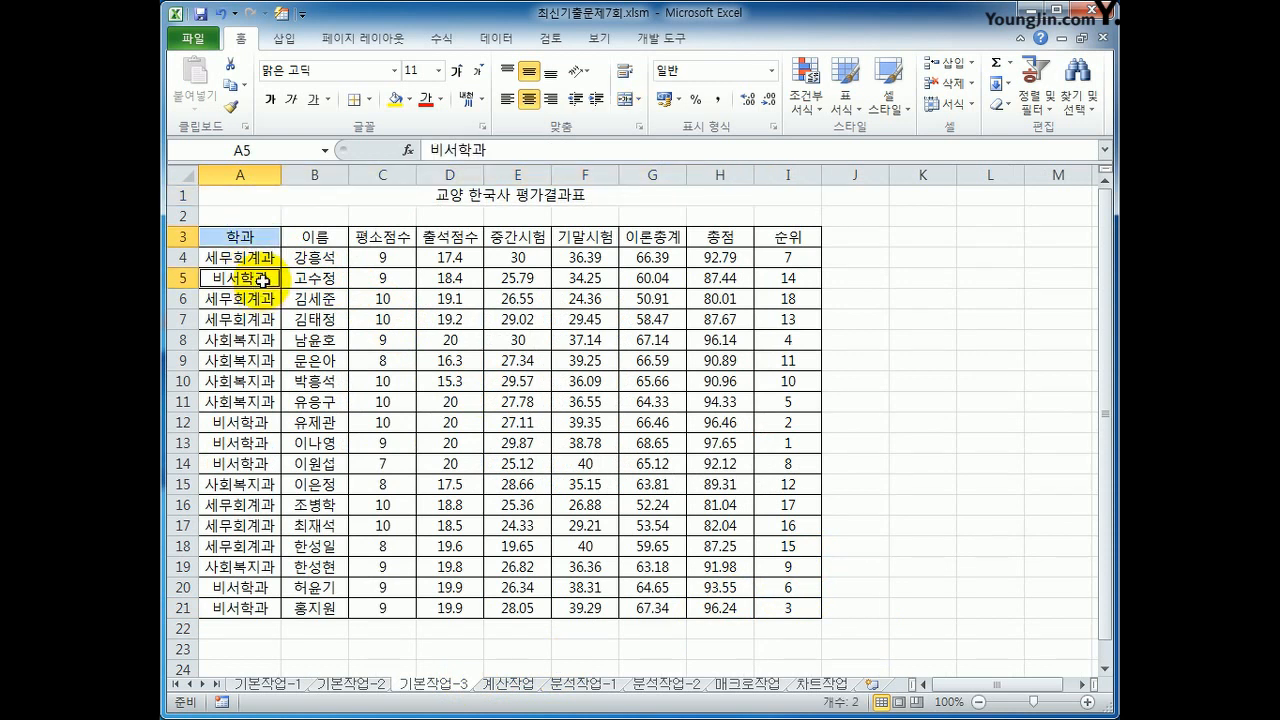
pyautogui.hotkey('ctrl', 'c')
pyautogui.scroll(-3, 252, 370)
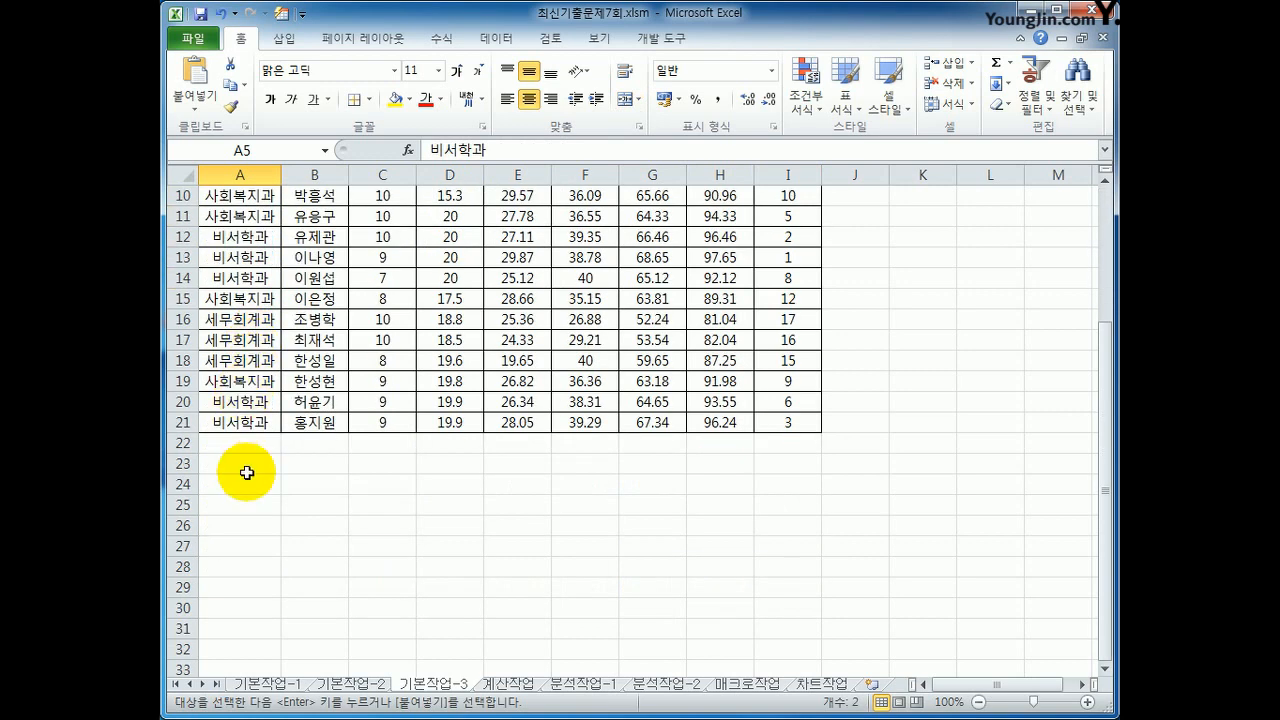
pyautogui.click(249, 470)
pyautogui.hotkey('ctrl', 'v')
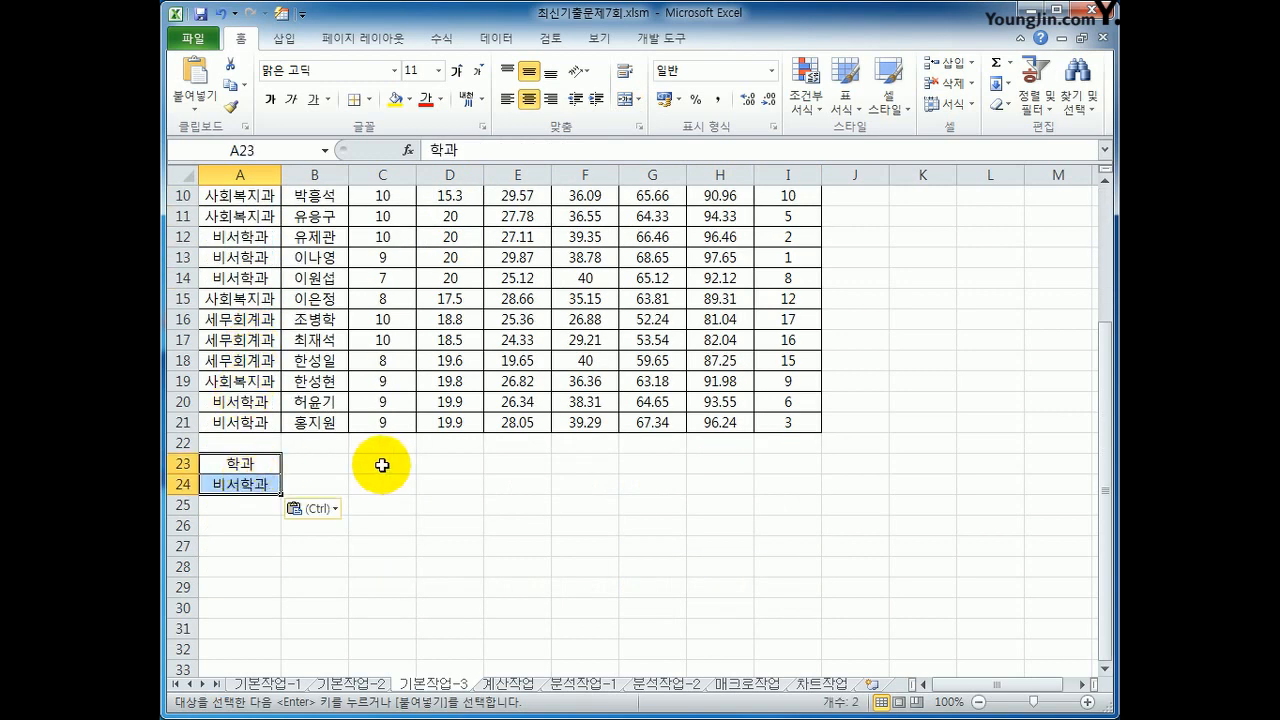
# Step: Copy the 총점 header from H3 to B23 and enter the condition >=95 in B24
pyautogui.scroll(3, 382, 465)
pyautogui.click(697, 237)
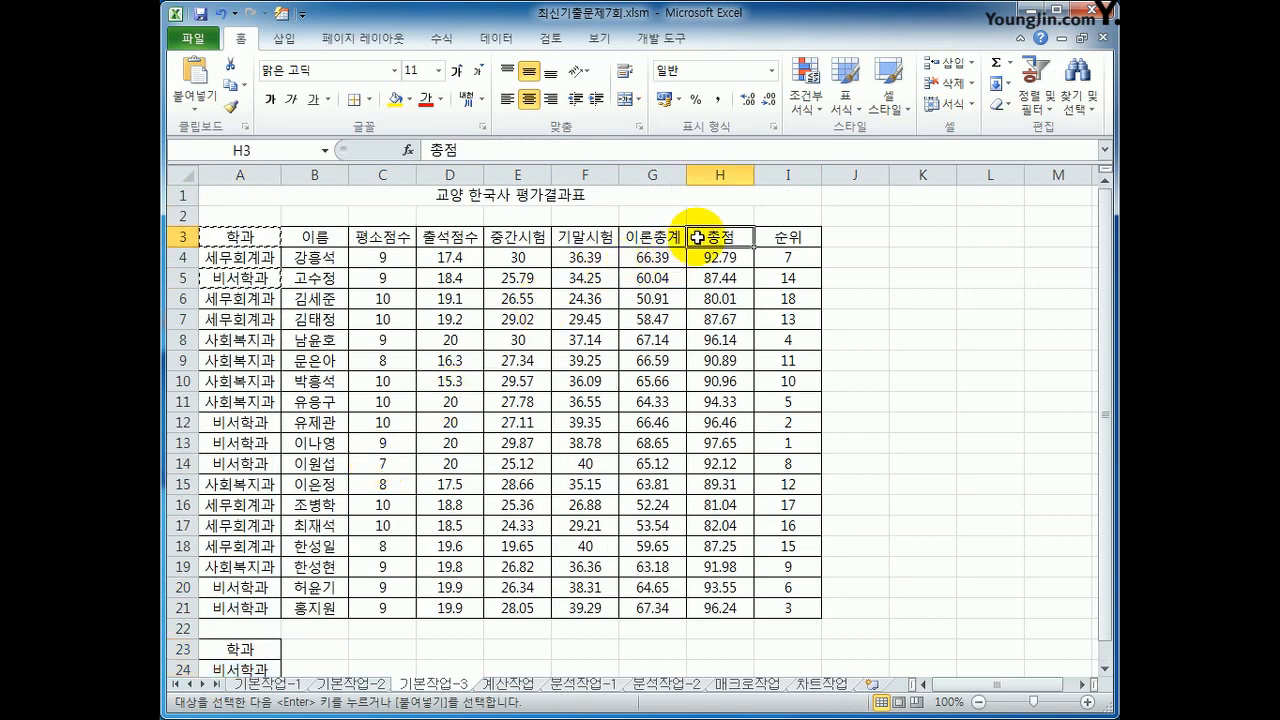
pyautogui.hotkey('ctrl', 'c')
pyautogui.click(315, 647)
pyautogui.hotkey('ctrl', 'v')
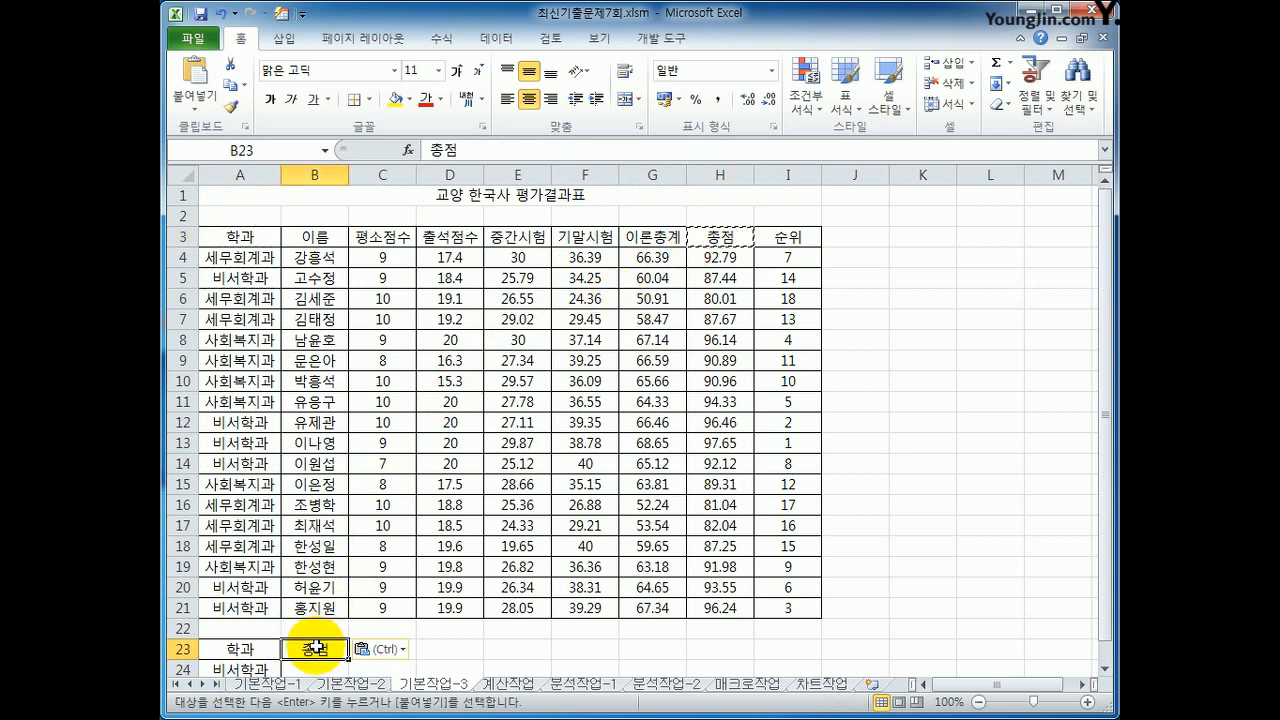
pyautogui.scroll(-2, 315, 647)
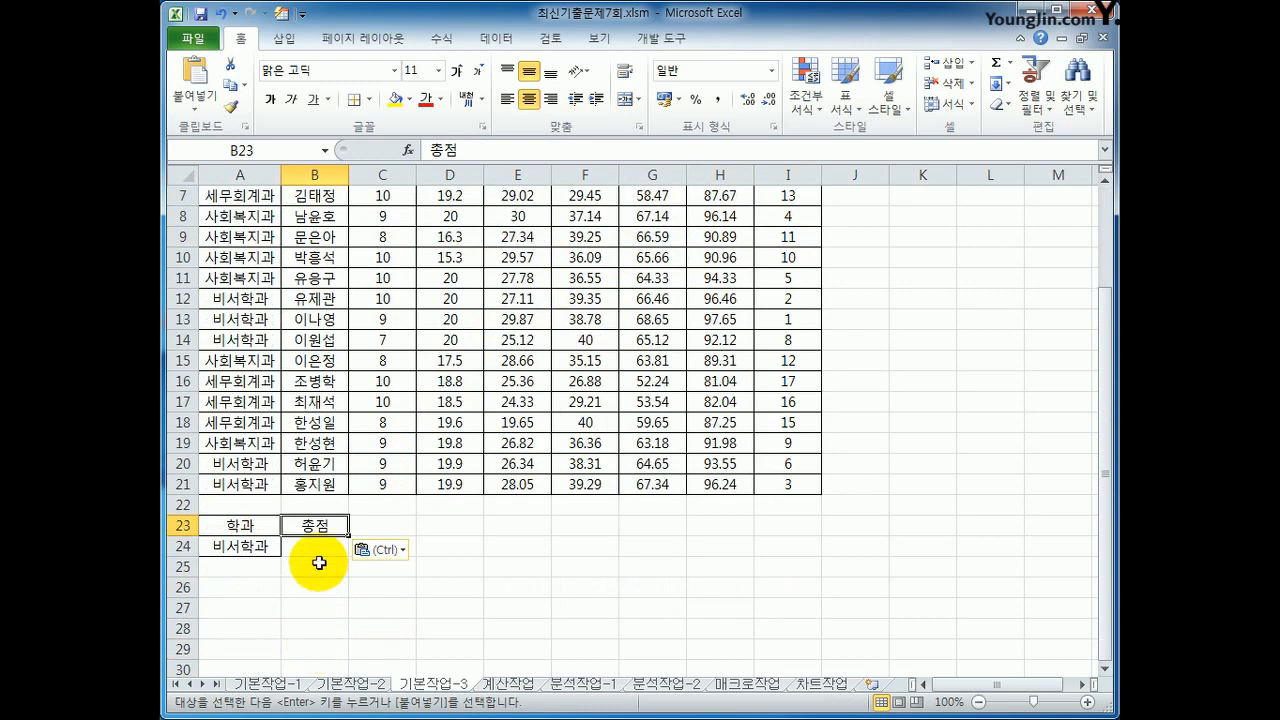
pyautogui.click(317, 549)
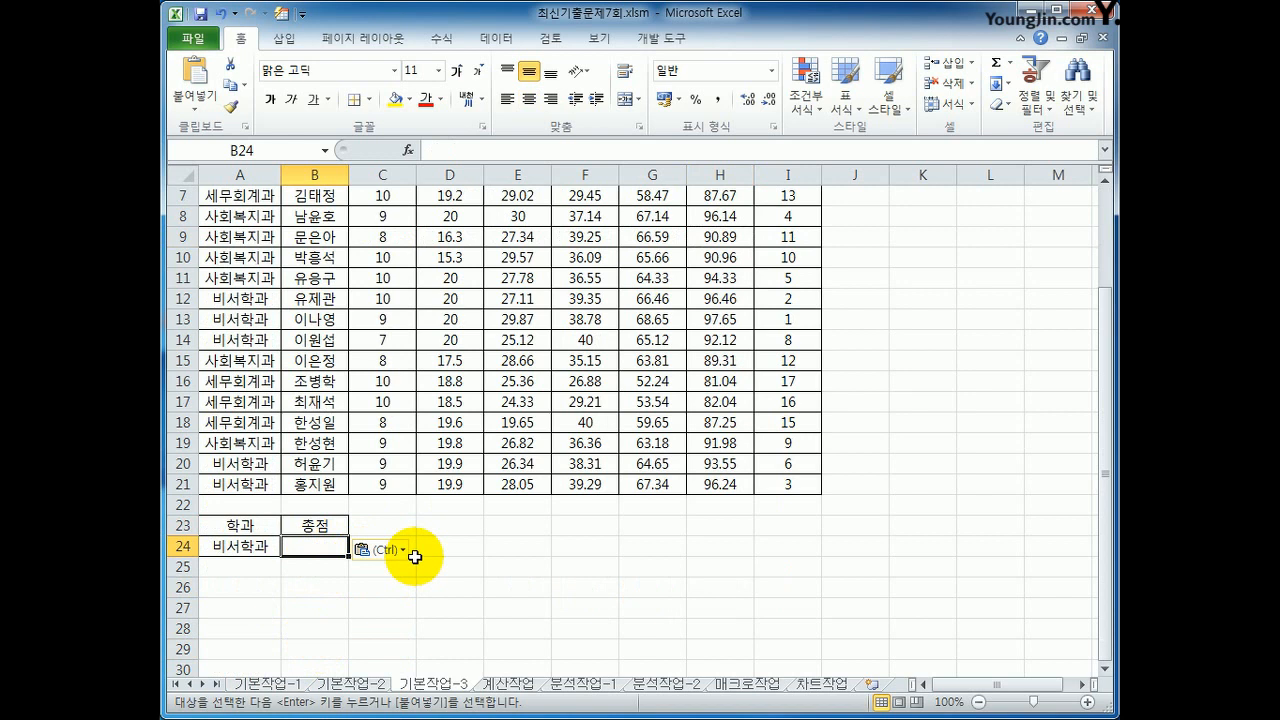
pyautogui.write('>=95')
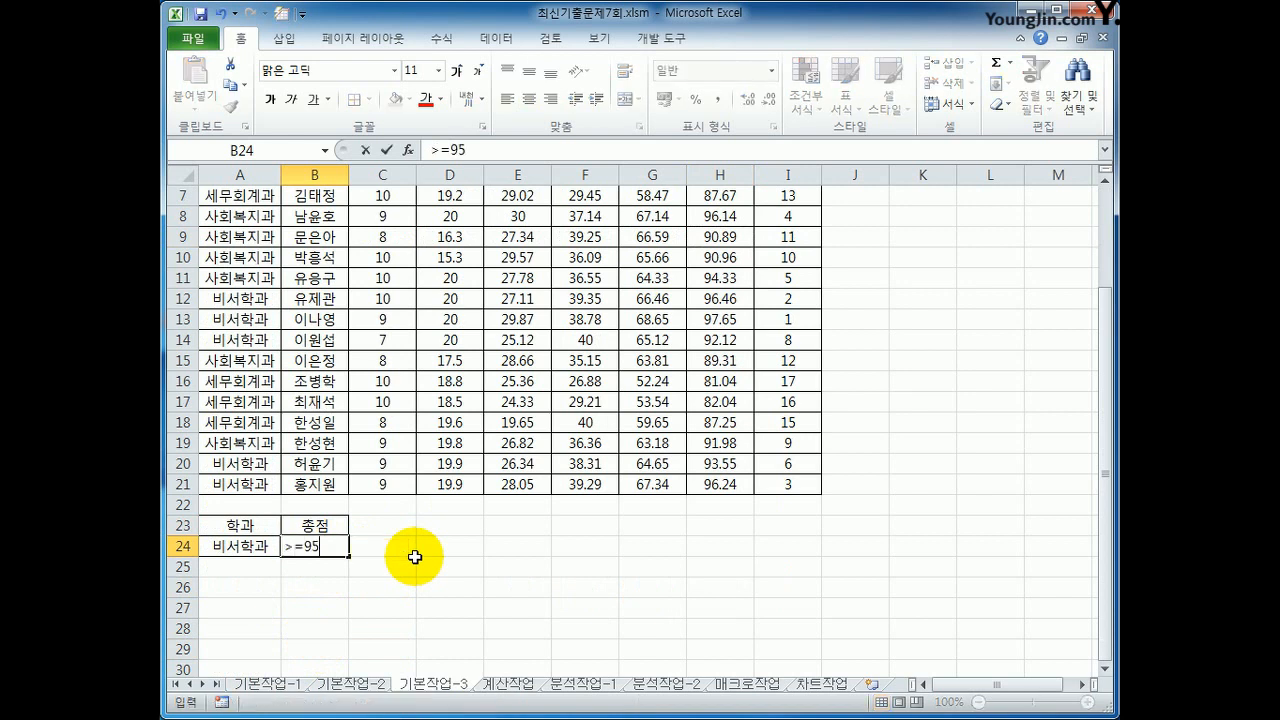
pyautogui.press('Return')
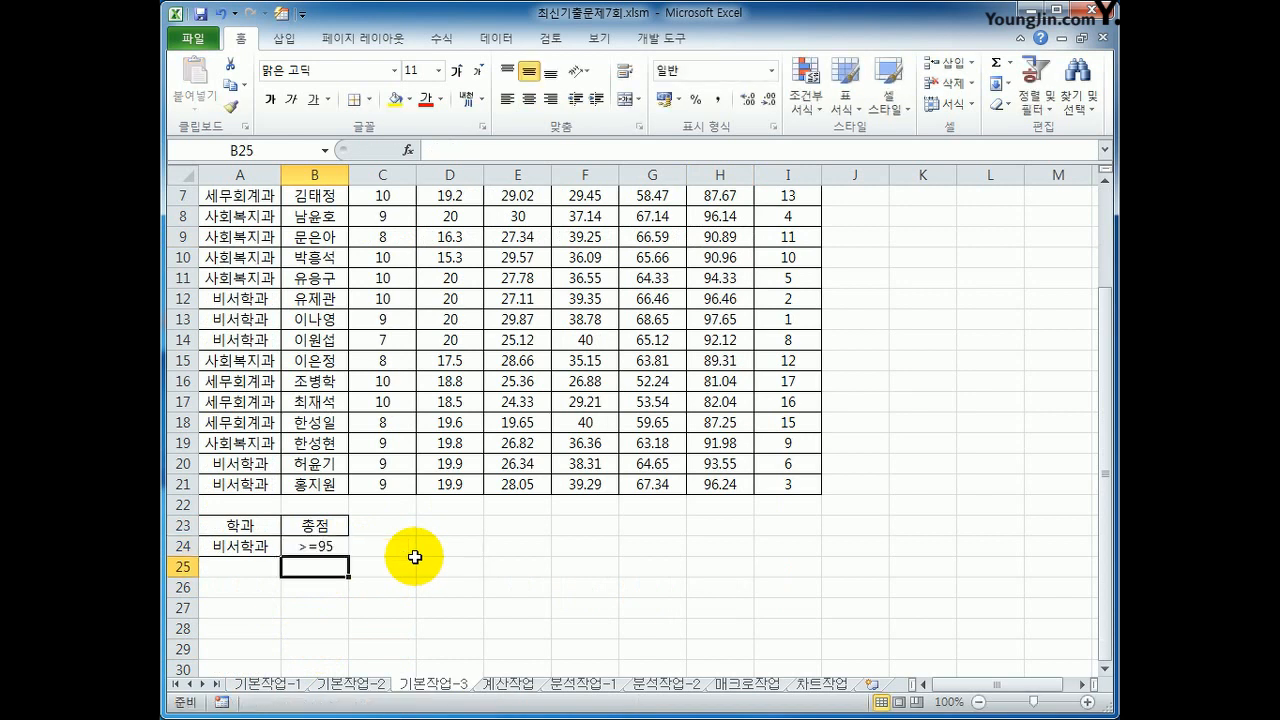
# Step: Set up an Advanced Filter (고급 필터) on the 교양 한국사 평가결과표 list A3:I21 with criteria range A23:B24
pyautogui.scroll(2, 414, 557)
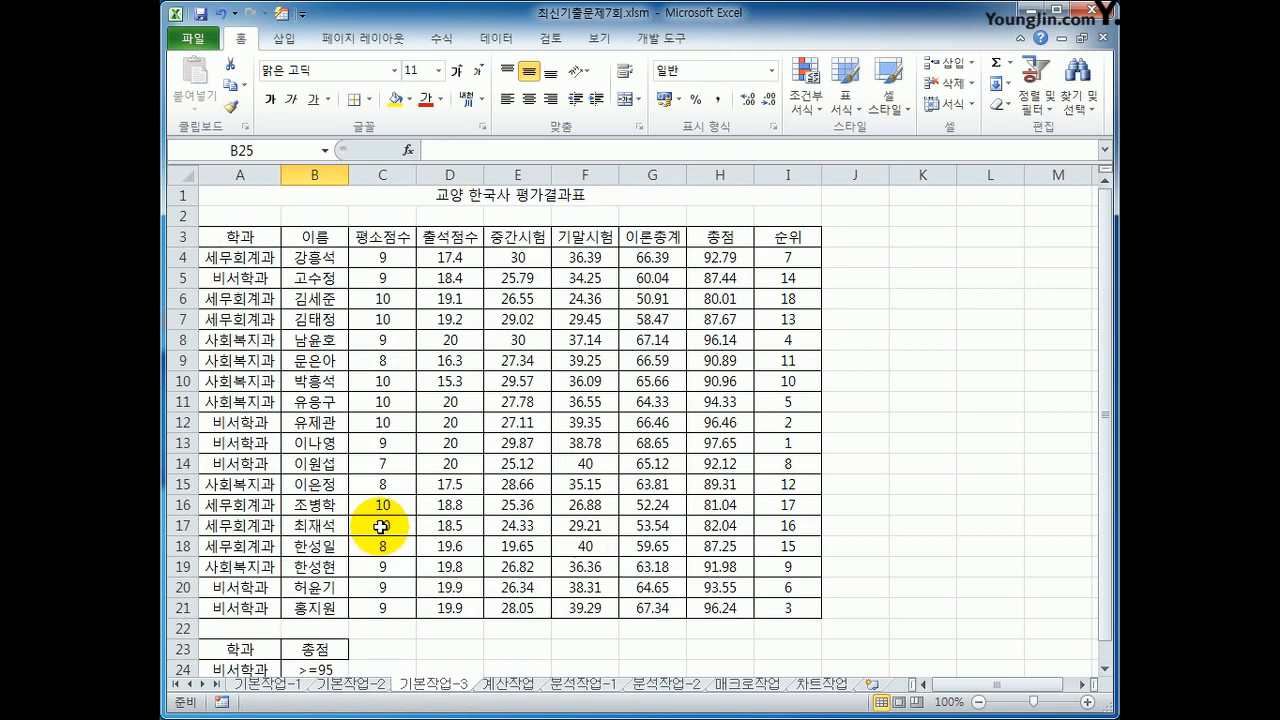
pyautogui.click(304, 335)
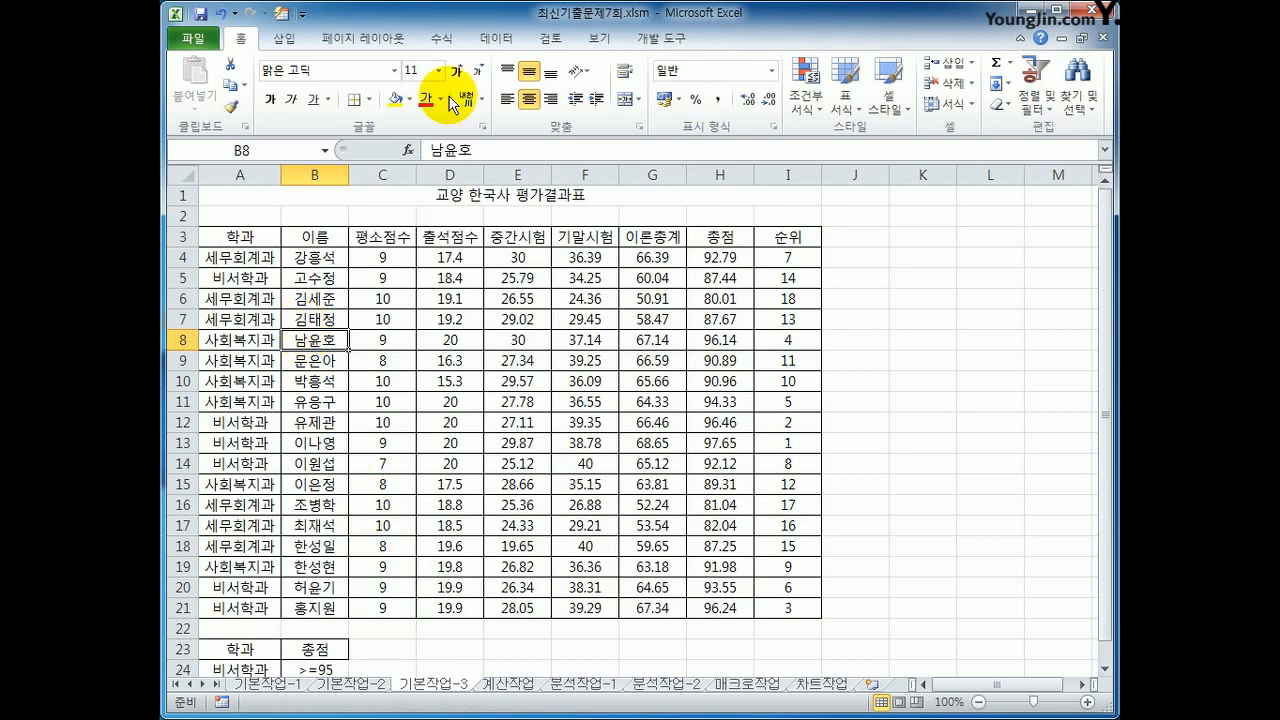
pyautogui.click(497, 38)
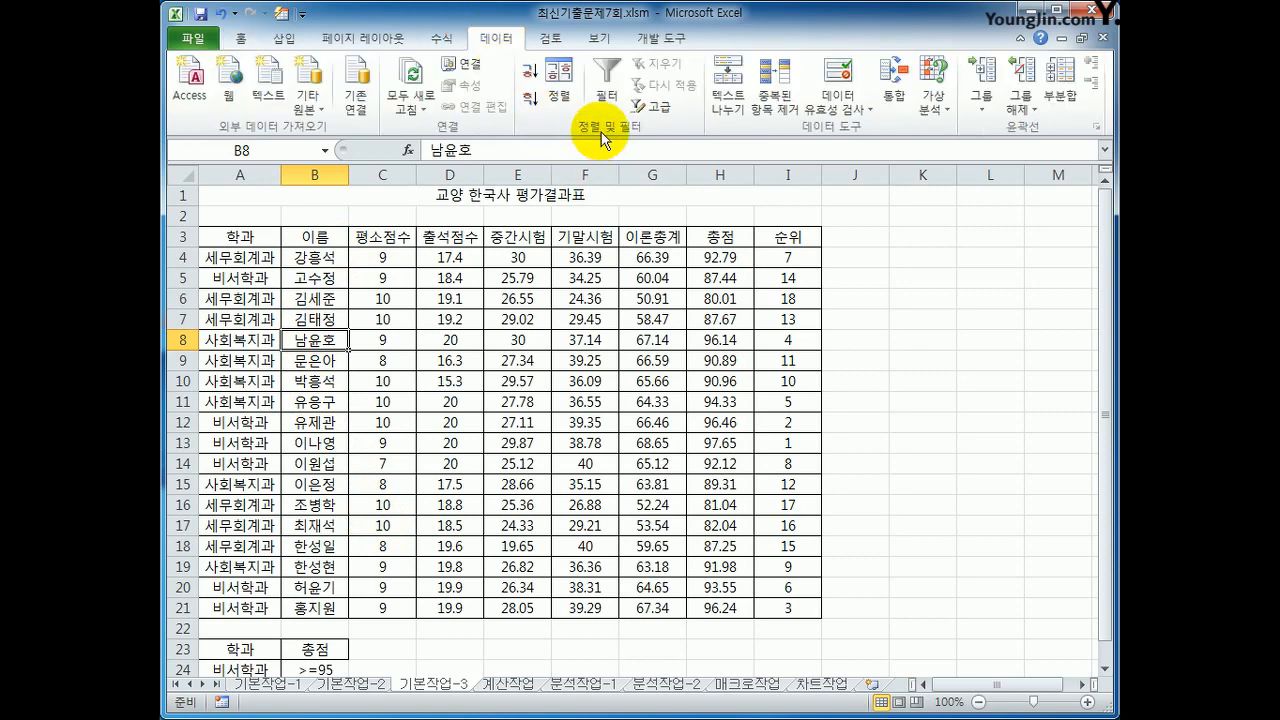
pyautogui.click(651, 111)
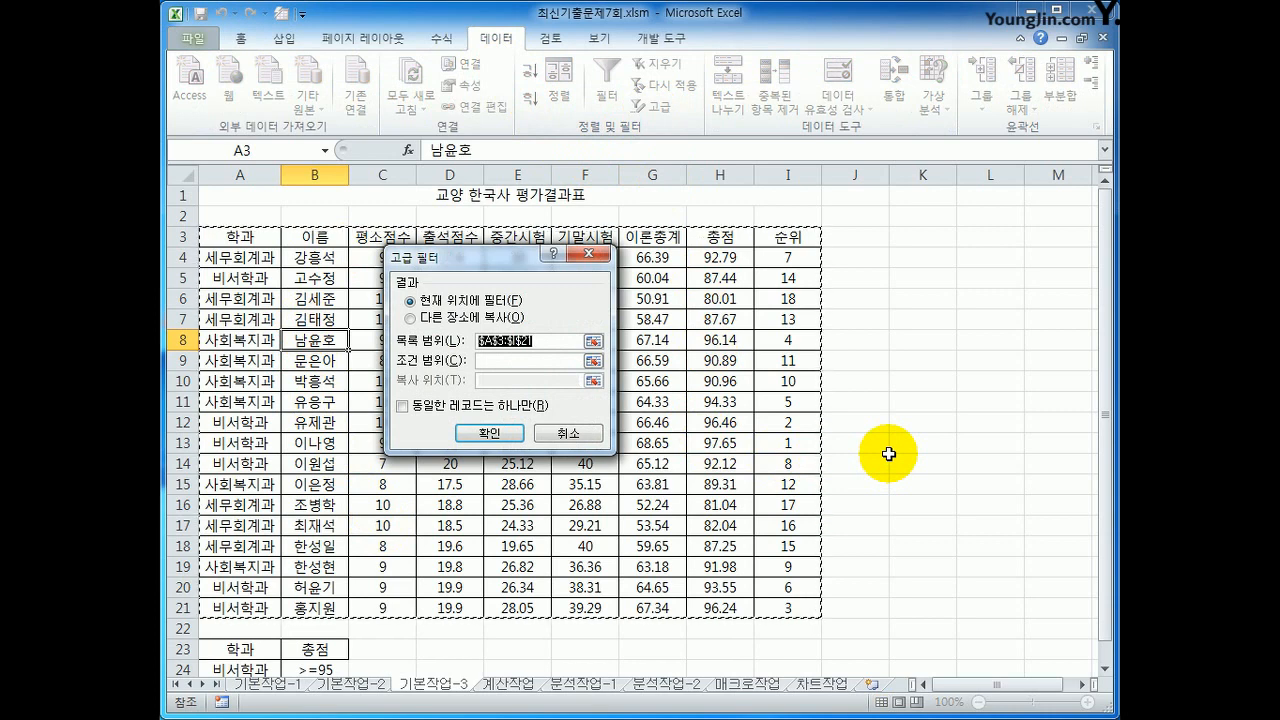
pyautogui.scroll(-2, 888, 454)
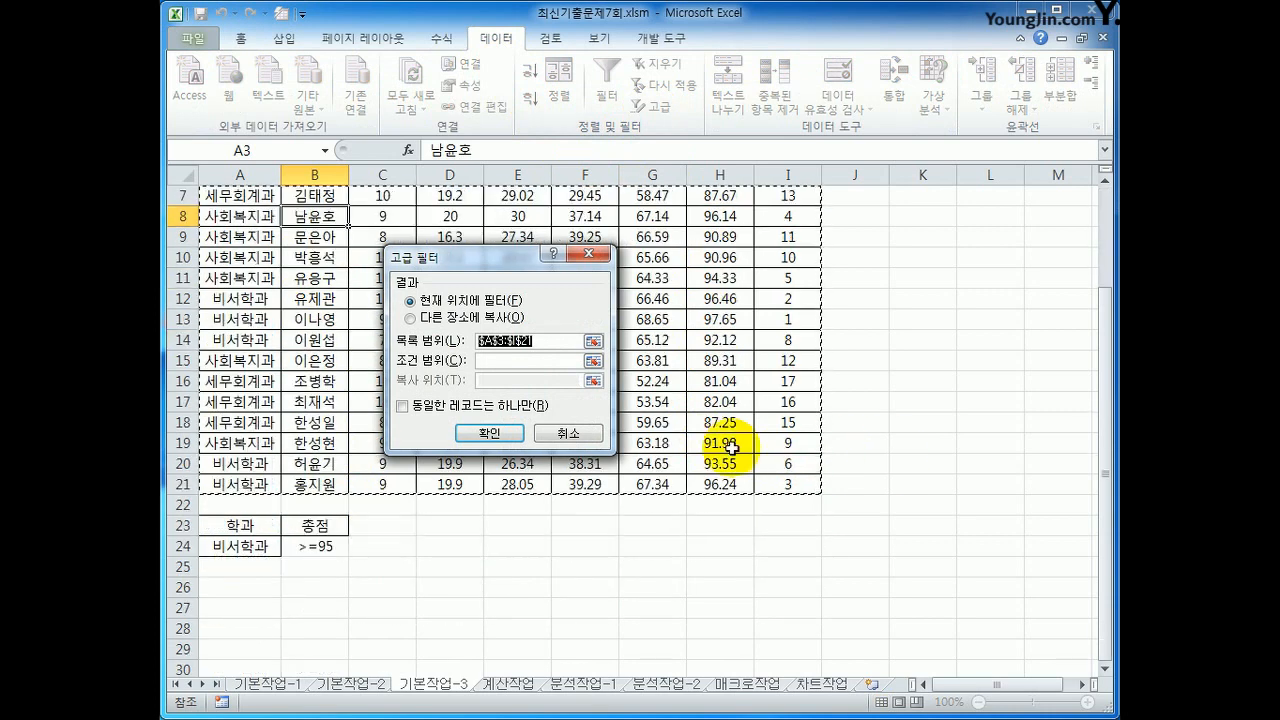
pyautogui.click(528, 360)
pyautogui.moveTo(250, 525); pyautogui.dragTo(297, 541)
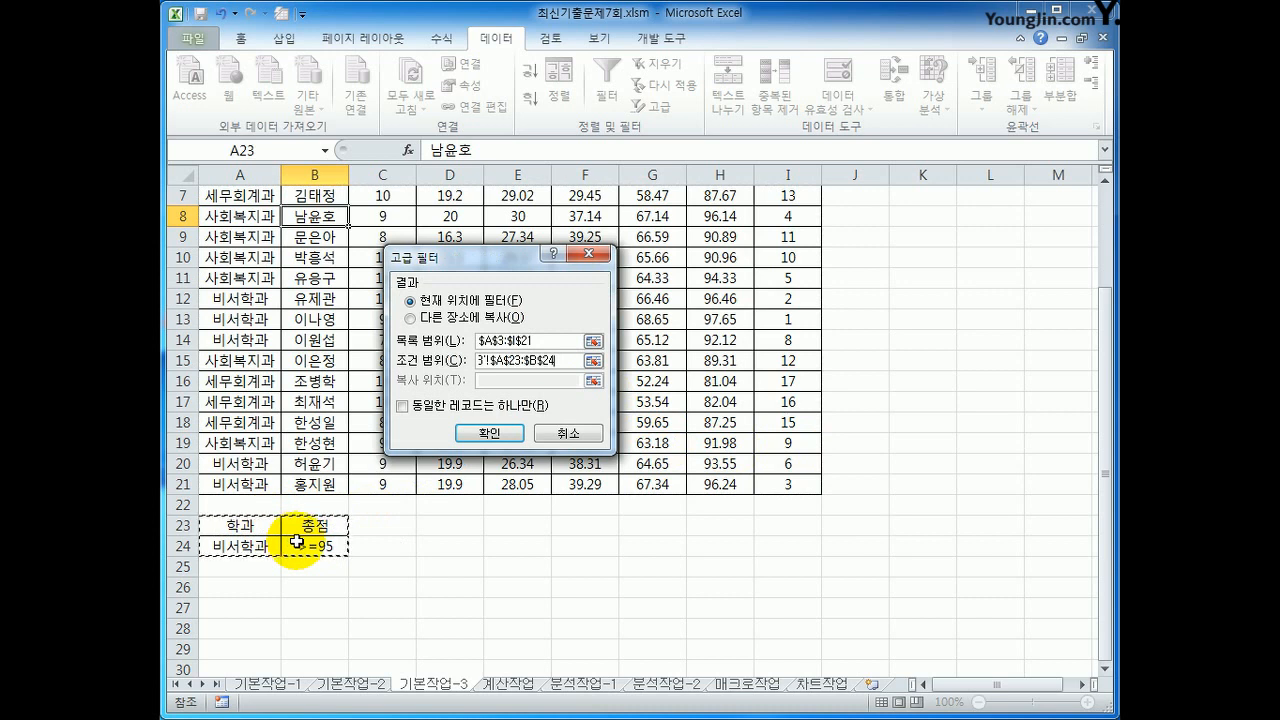
# Step: Set the filter to copy its results to another location starting at A27, run it, and check the extracted 학과 and 총점 values
pyautogui.click(443, 320)
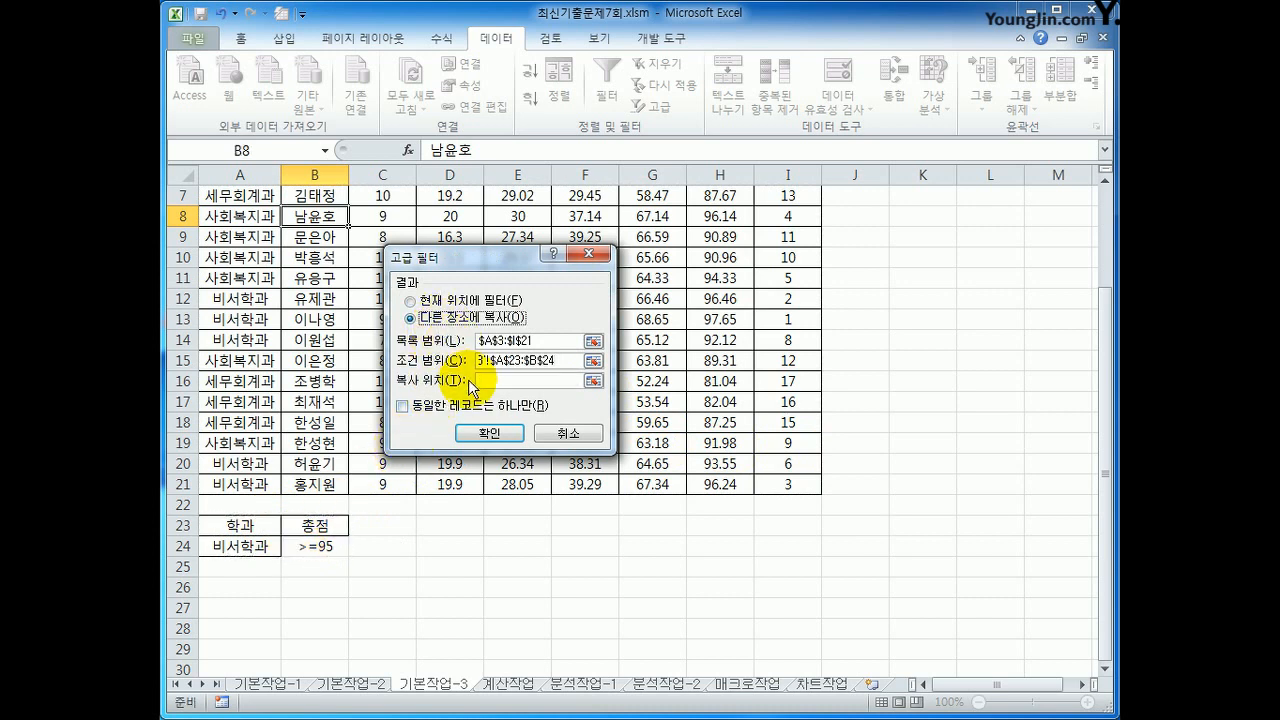
pyautogui.click(484, 381)
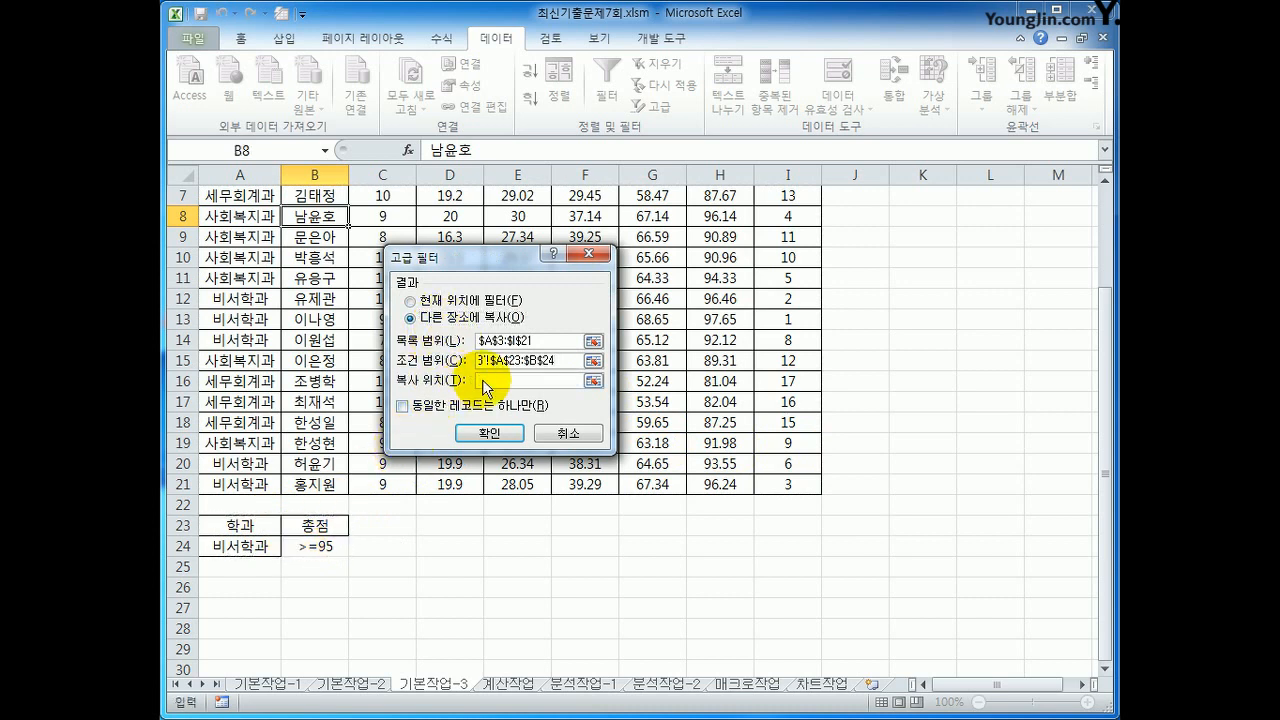
pyautogui.click(232, 607)
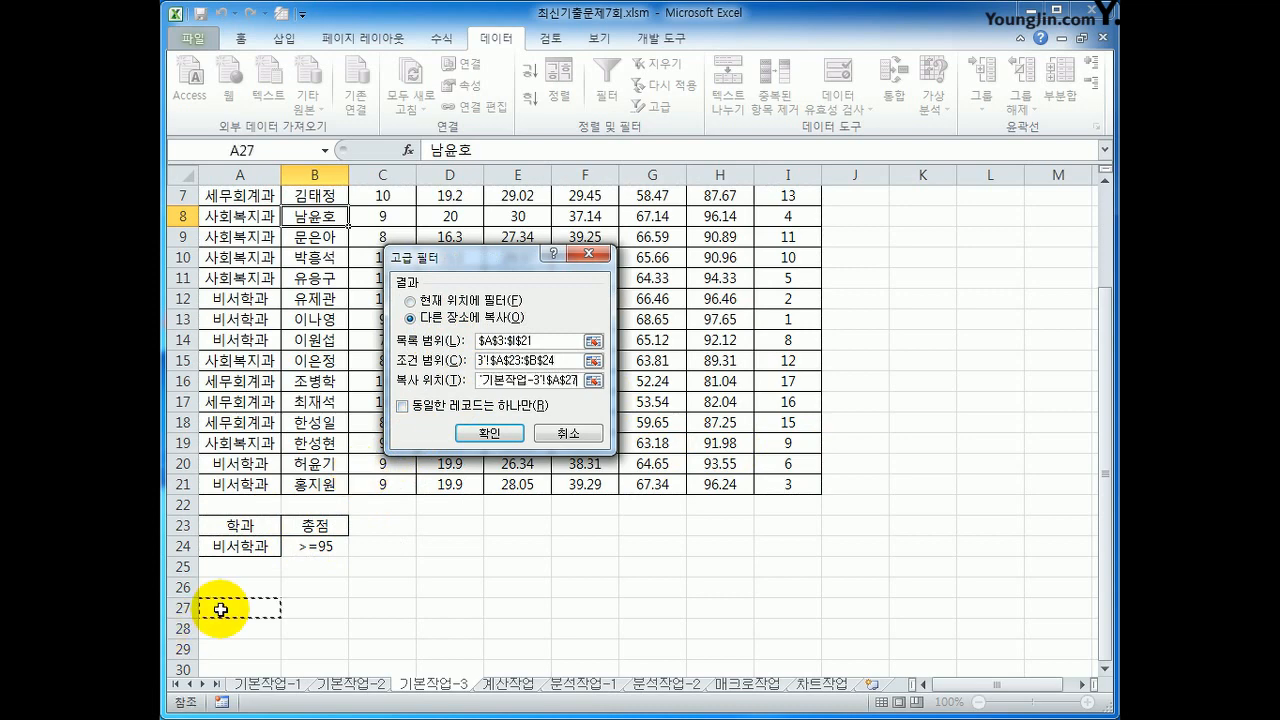
pyautogui.click(470, 433)
pyautogui.scroll(-2, 457, 471)
pyautogui.moveTo(242, 505); pyautogui.dragTo(243, 537)
pyautogui.moveTo(718, 505); pyautogui.dragTo(710, 541)
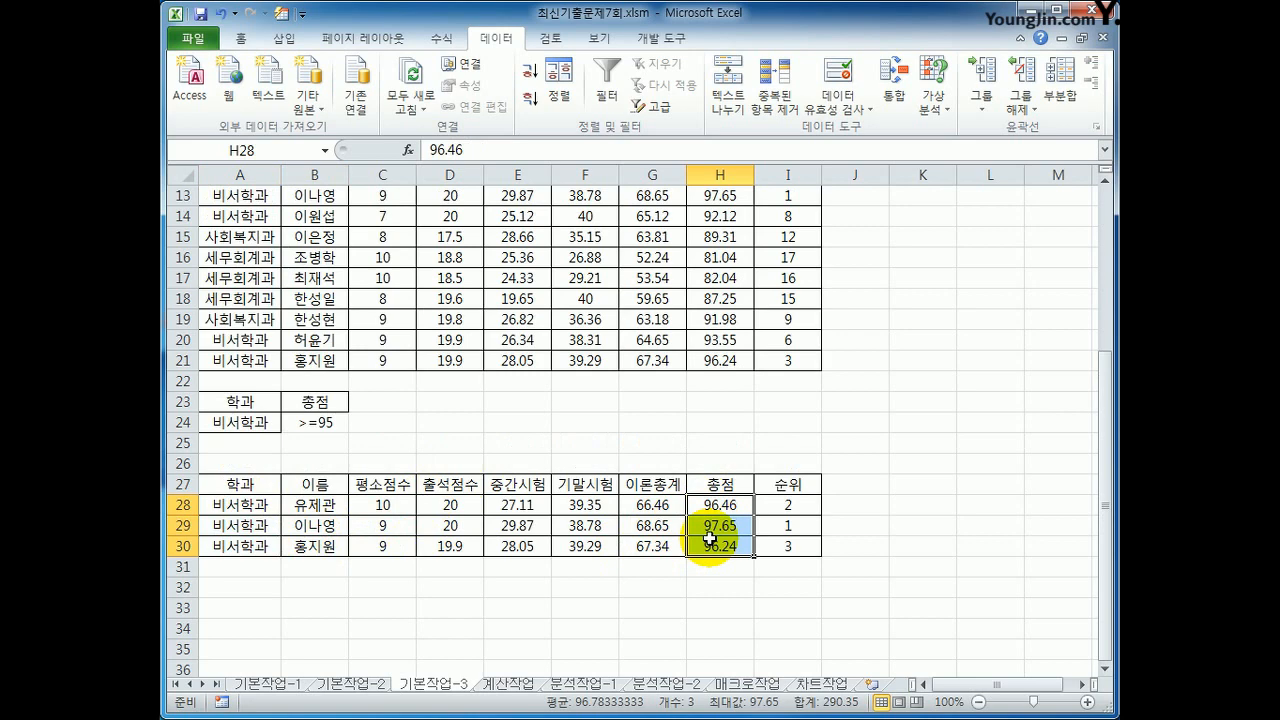
# Step: On the 계산작업 sheet, enter =MEDIAN($D$3:$D$9) in E3 to get the median of 계약총액
pyautogui.click(508, 684)
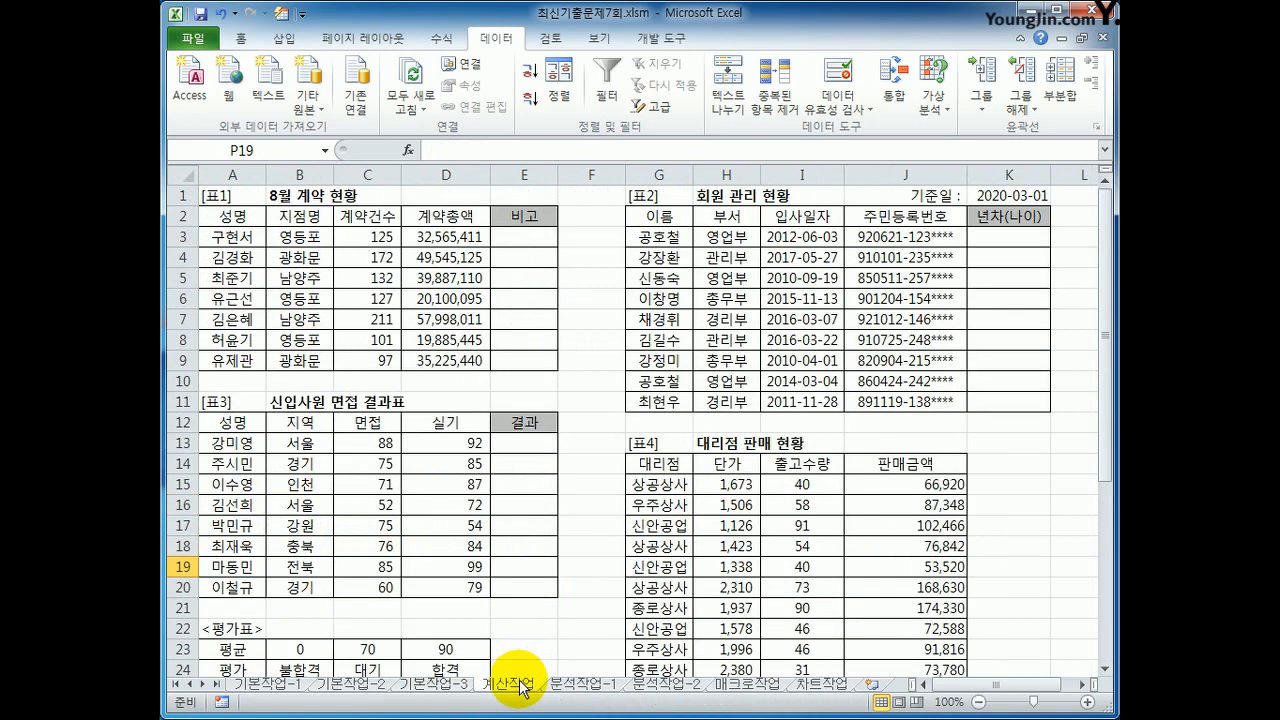
pyautogui.click(518, 237)
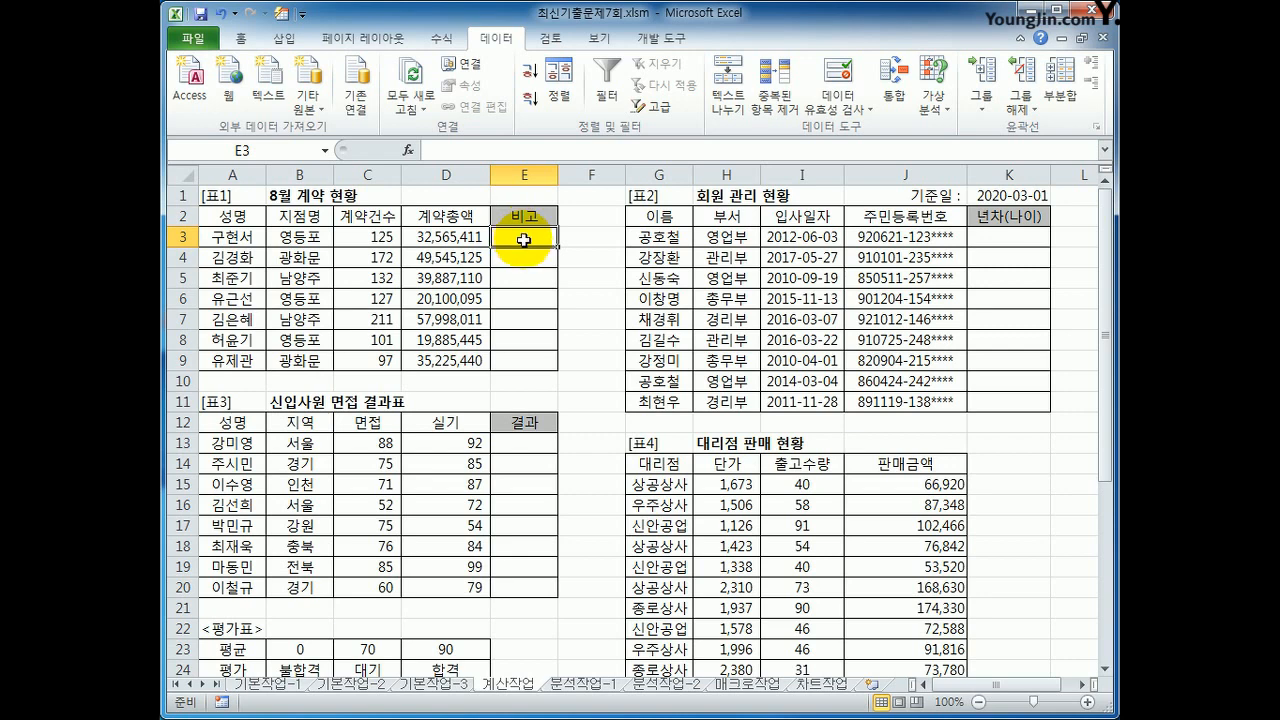
pyautogui.write('=')
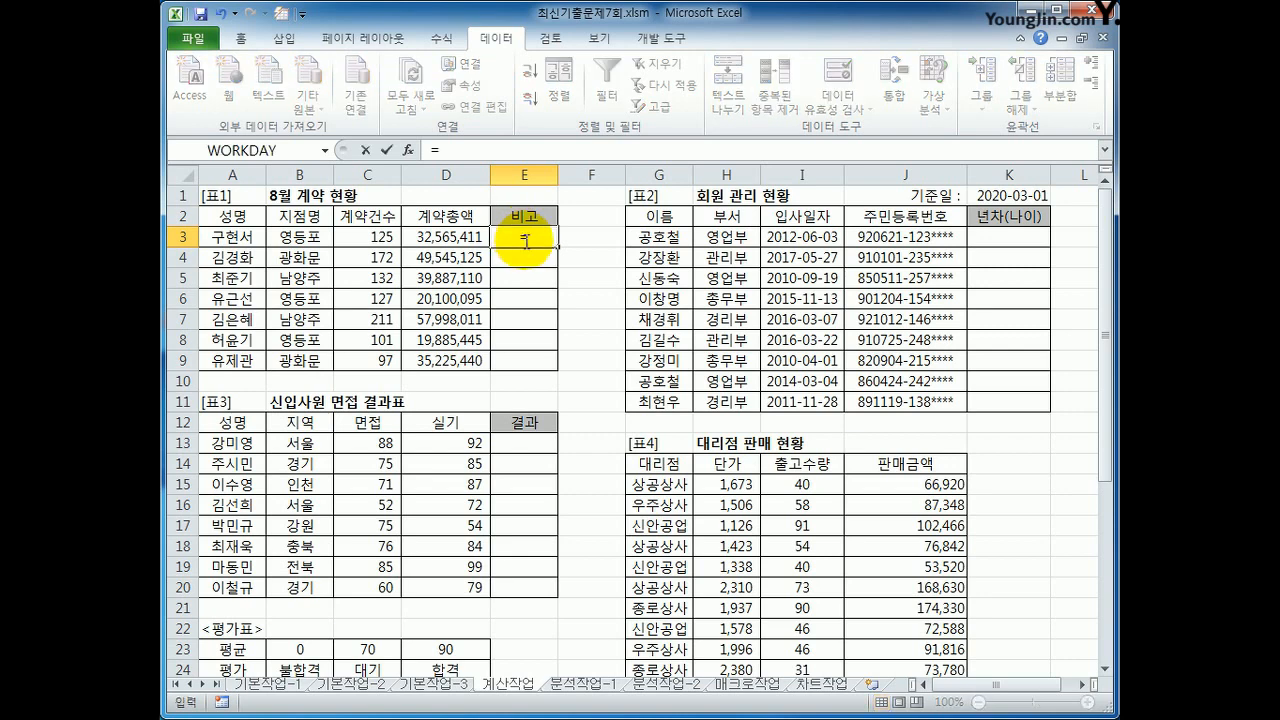
pyautogui.write('ㅡ')
pyautogui.press('BackSpace')
pyautogui.write('med')
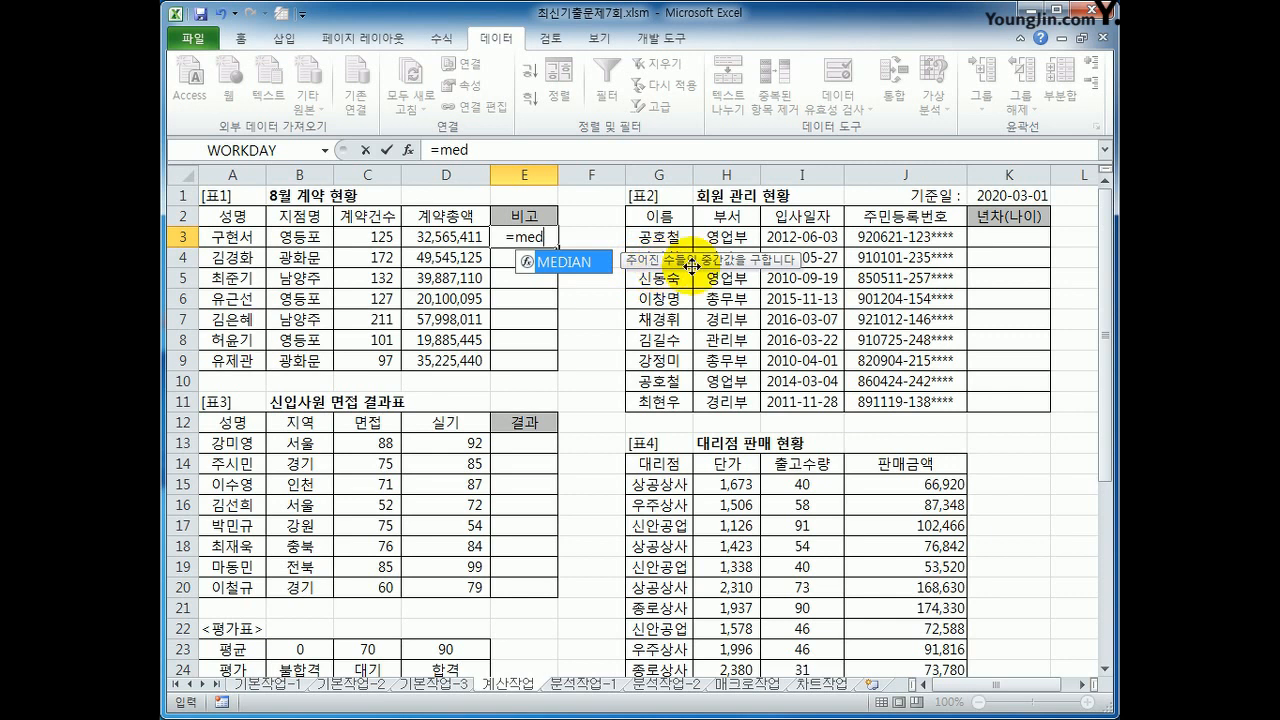
pyautogui.press('Tab')
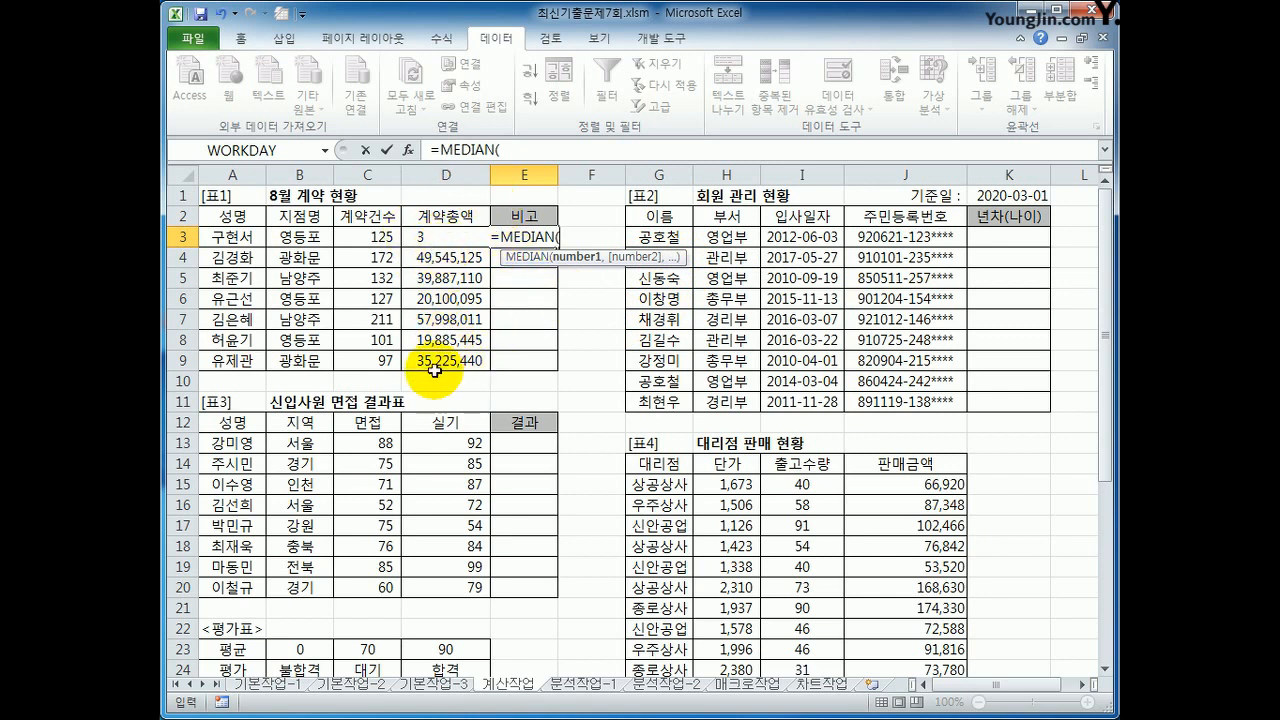
pyautogui.moveTo(440, 362); pyautogui.dragTo(440, 241)
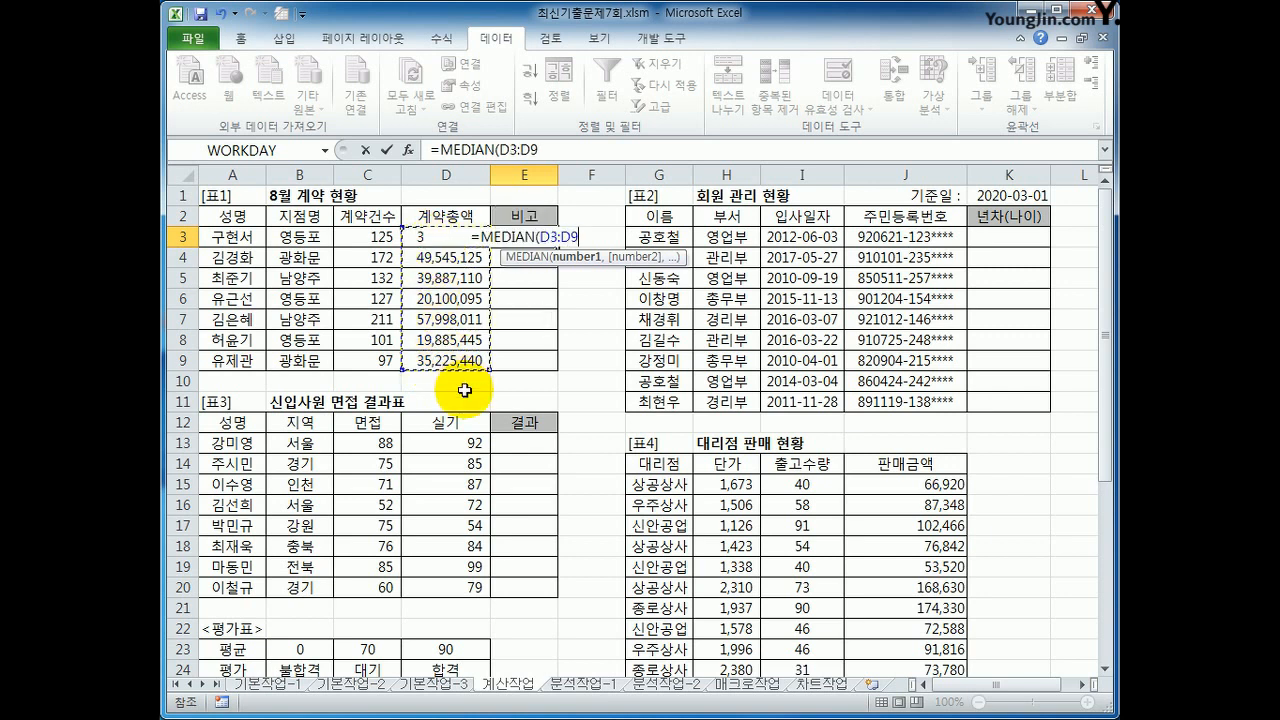
pyautogui.press('F4')
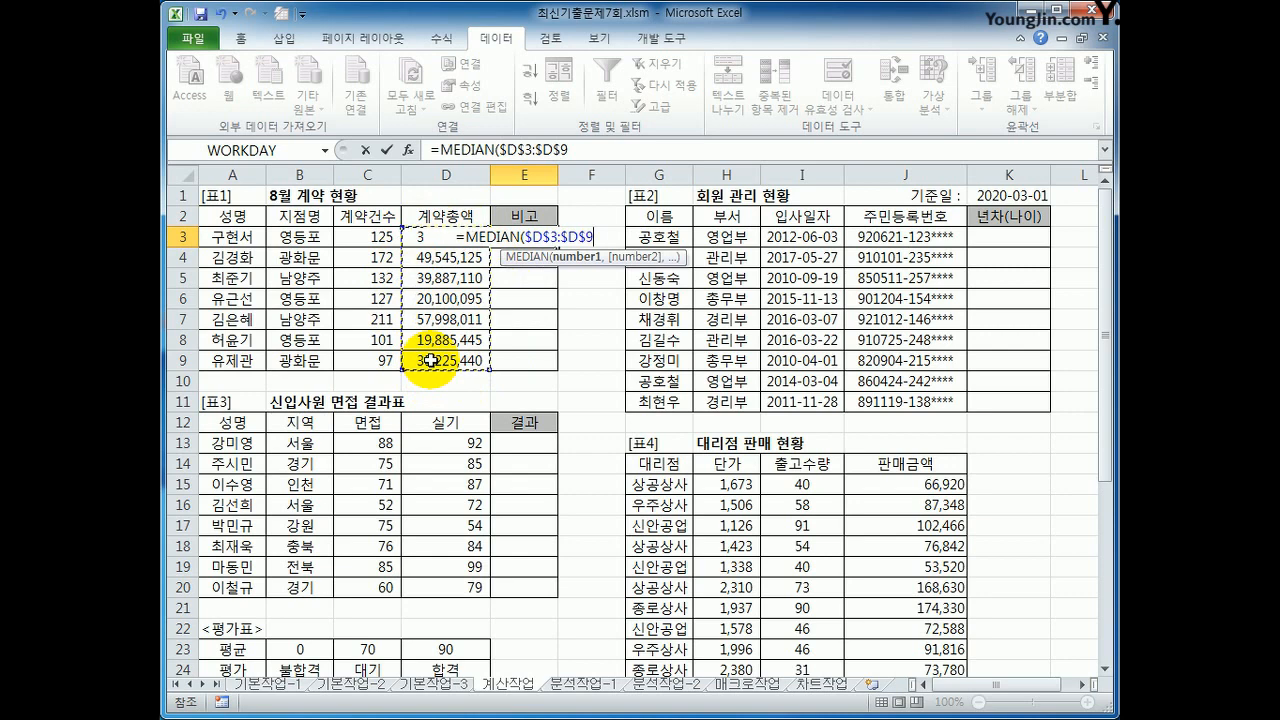
pyautogui.write(')')
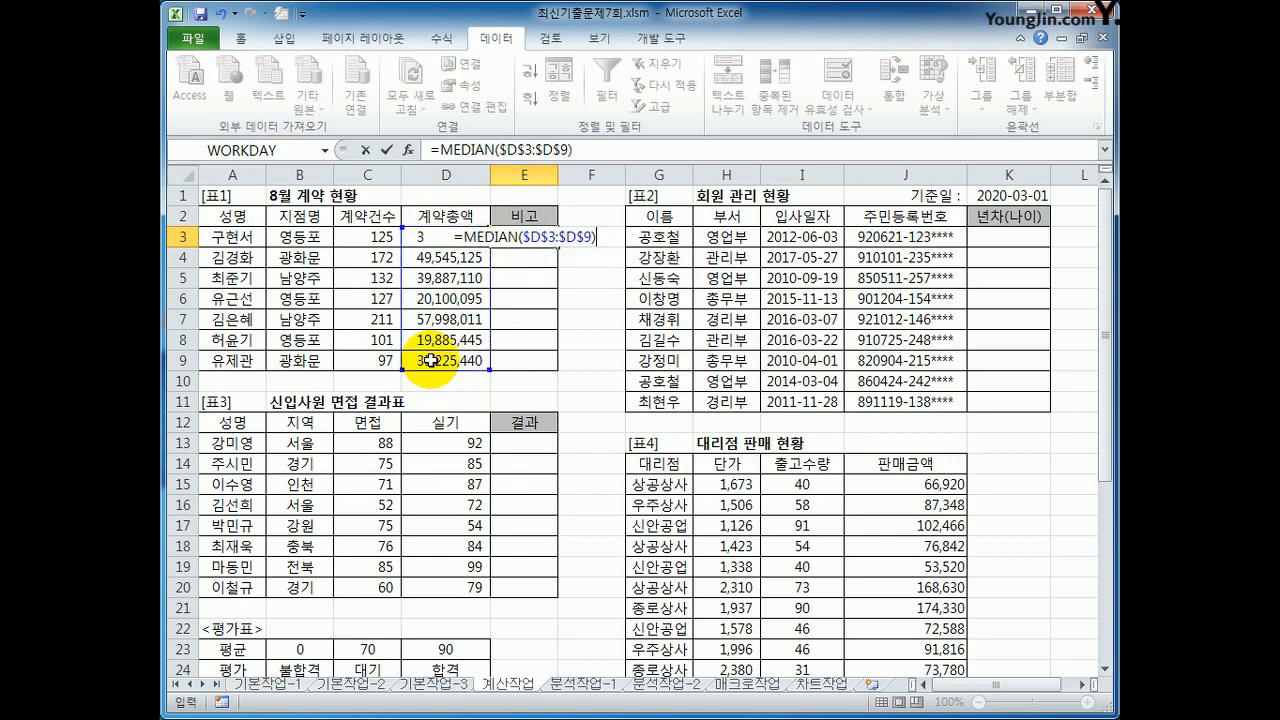
pyautogui.press('Return')
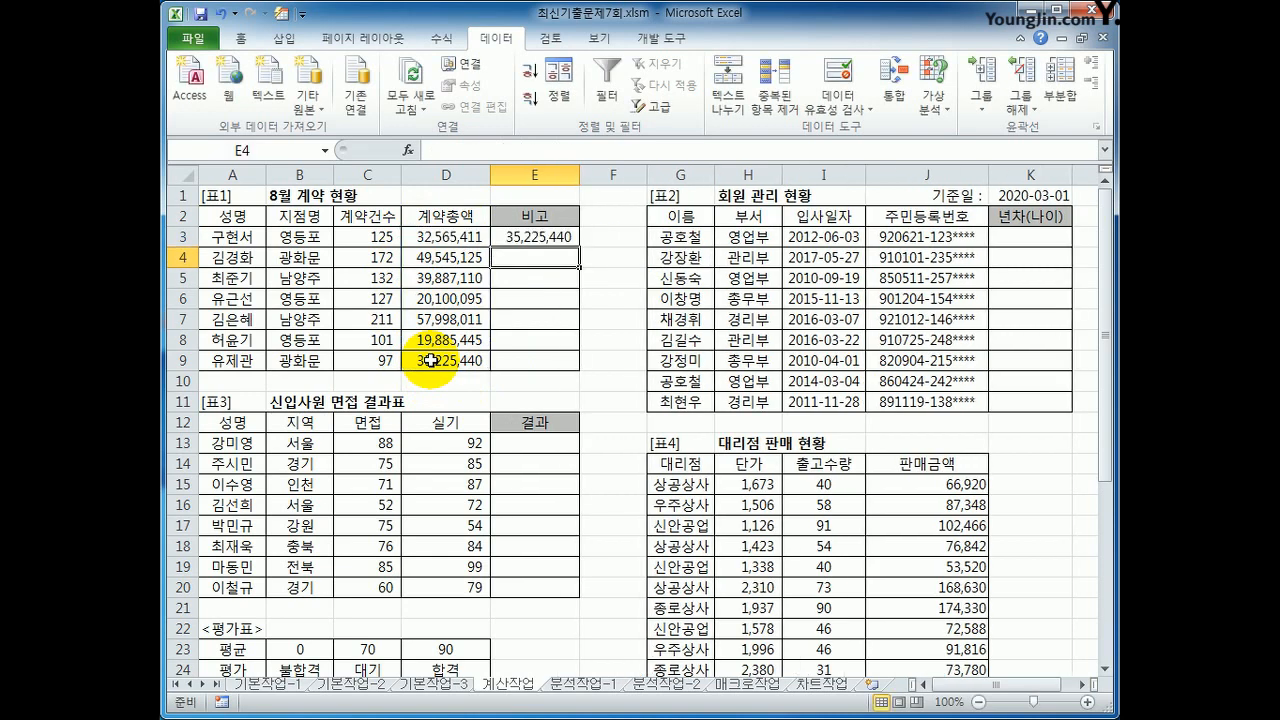
# Step: Extend the E3 formula to compare the row's 계약총액 with the median: =D3>=MEDIAN($D$3:$D$9)
pyautogui.click(557, 236)
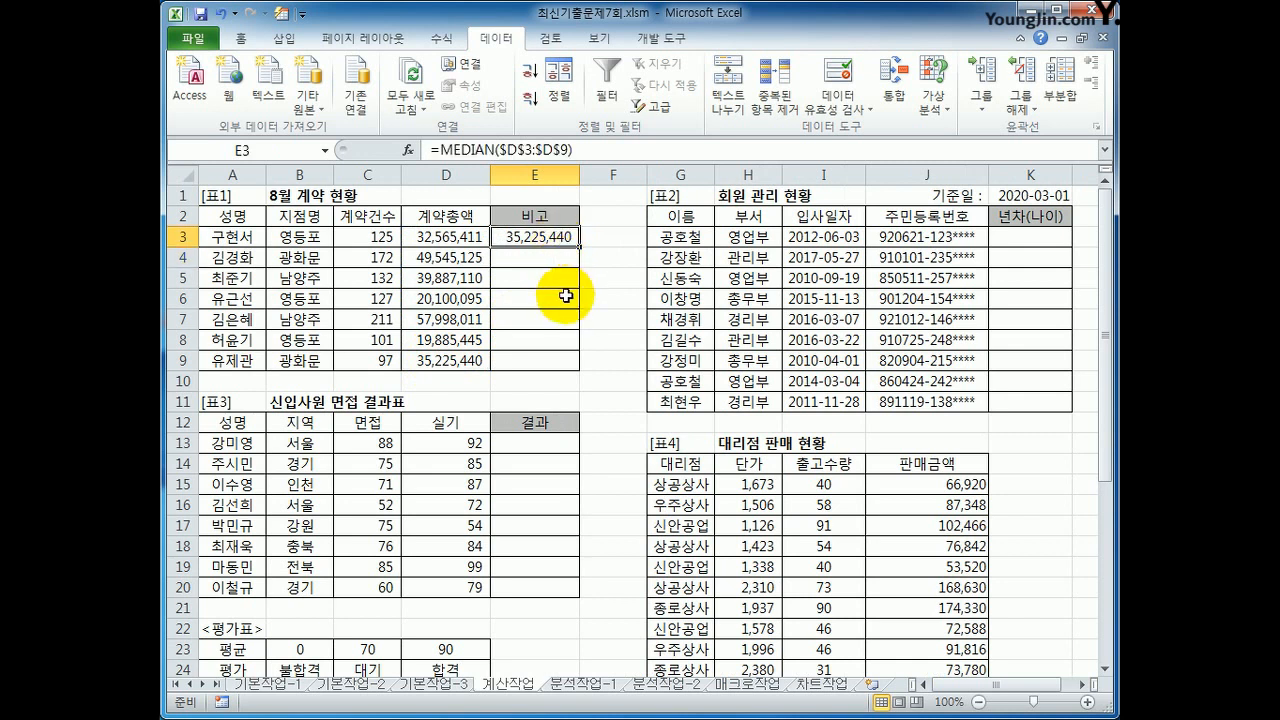
pyautogui.click(452, 362)
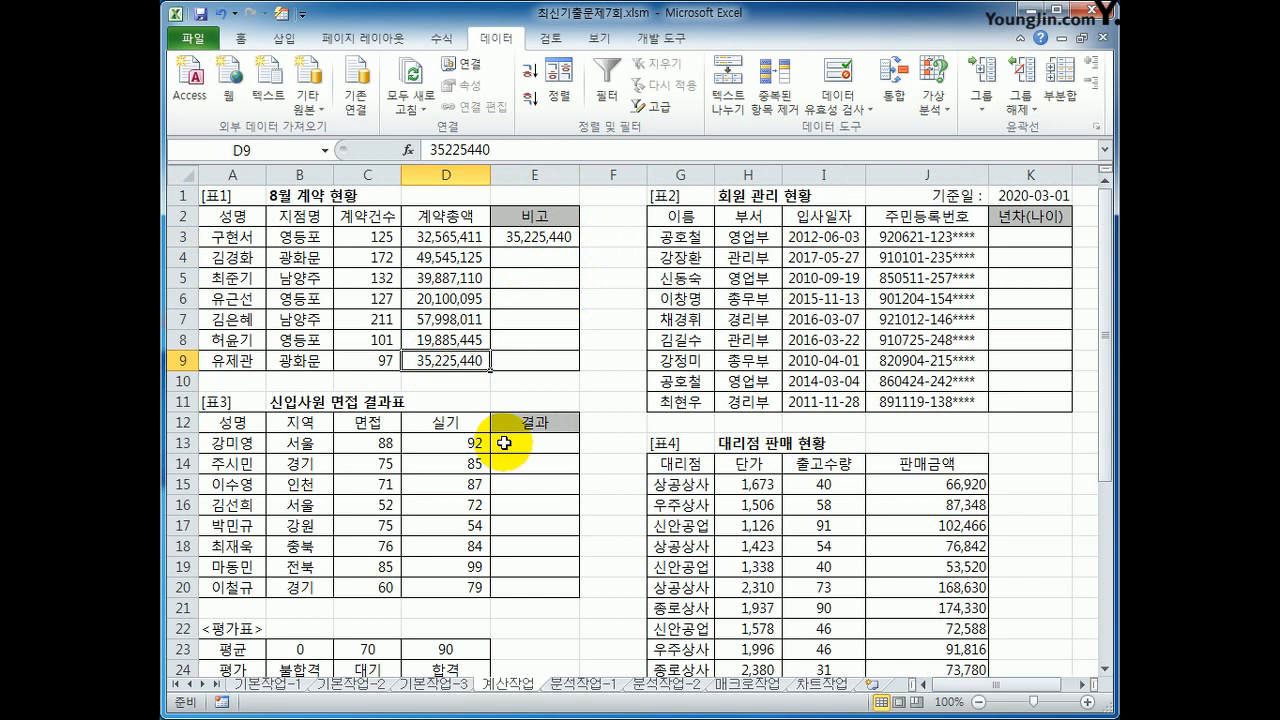
pyautogui.click(543, 242)
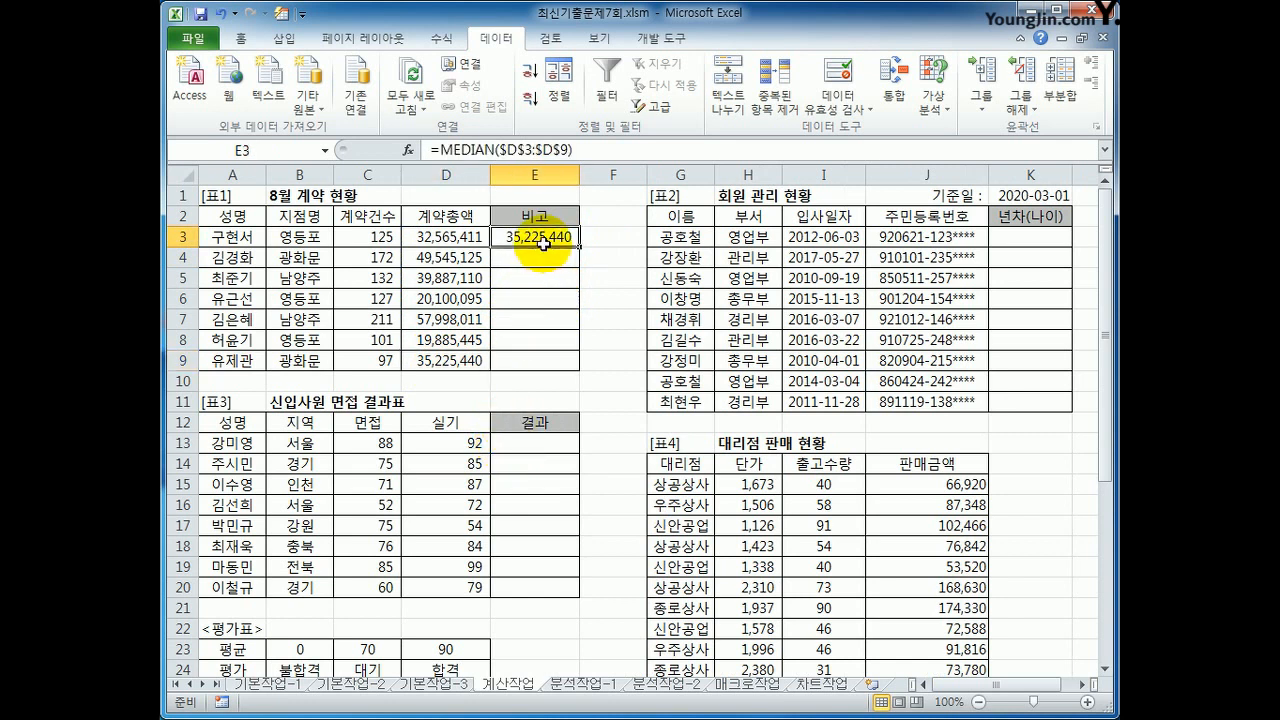
pyautogui.click(454, 238)
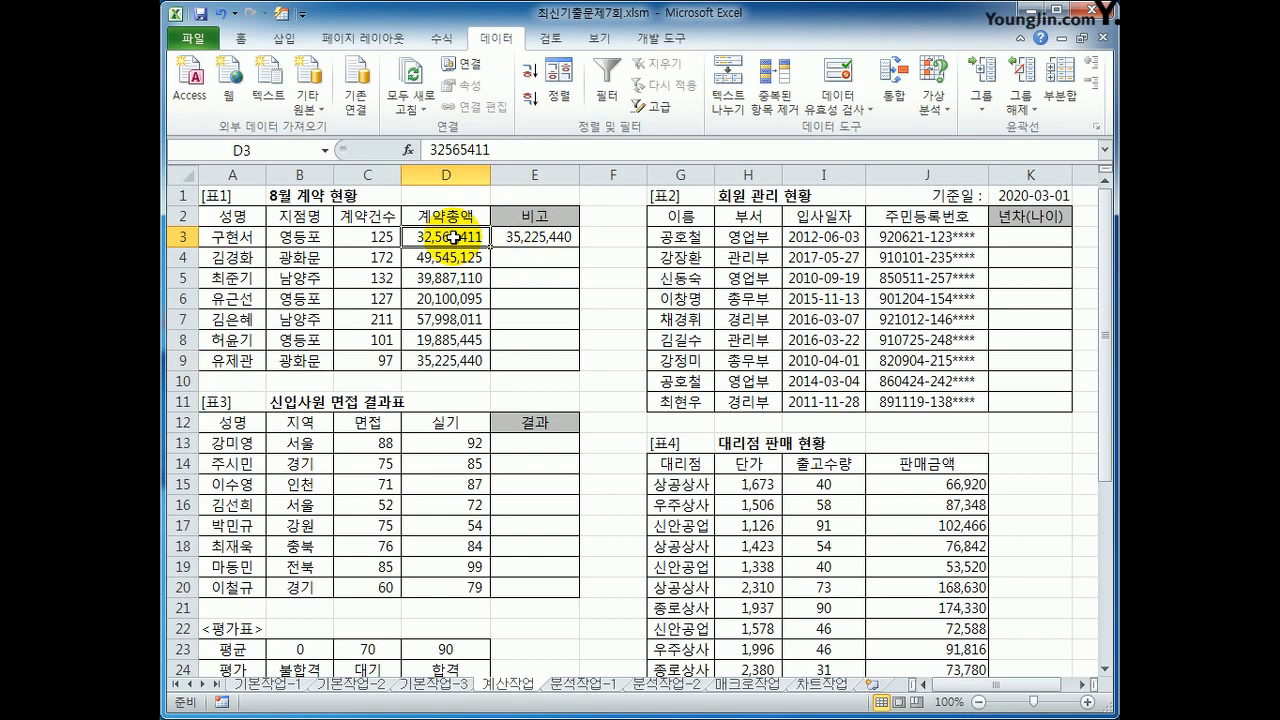
pyautogui.click(522, 238)
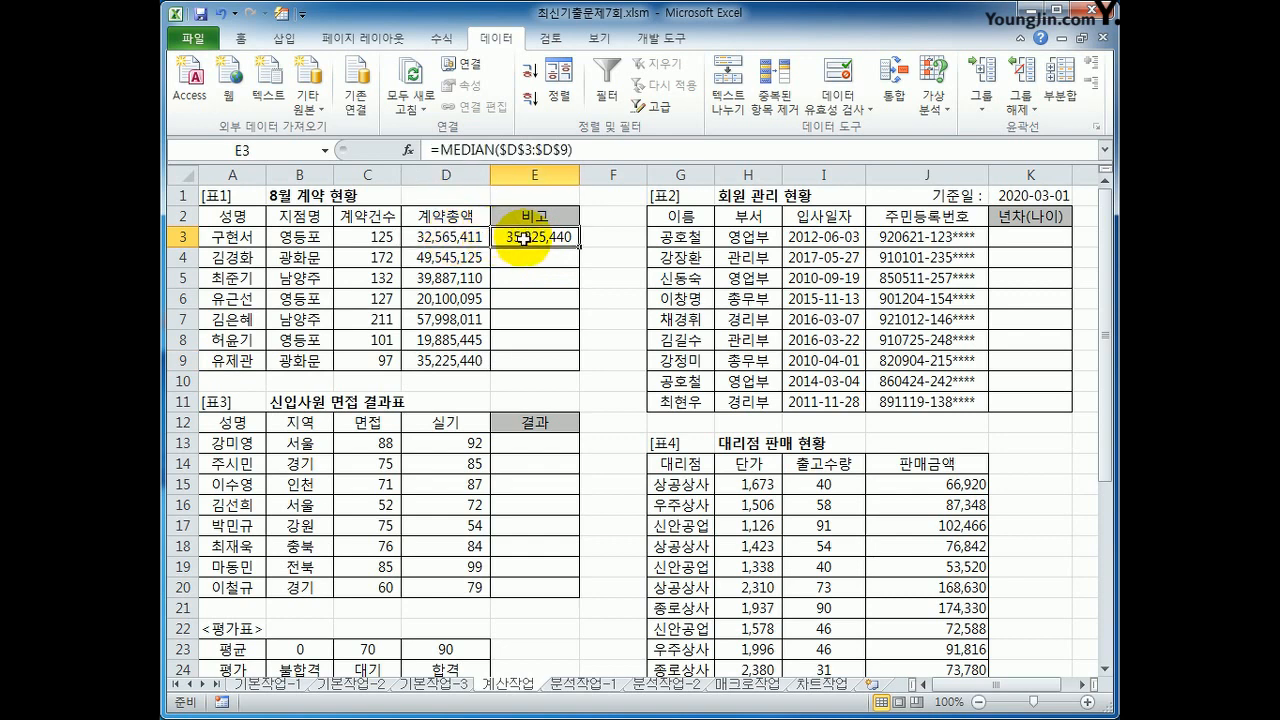
pyautogui.click(425, 149)
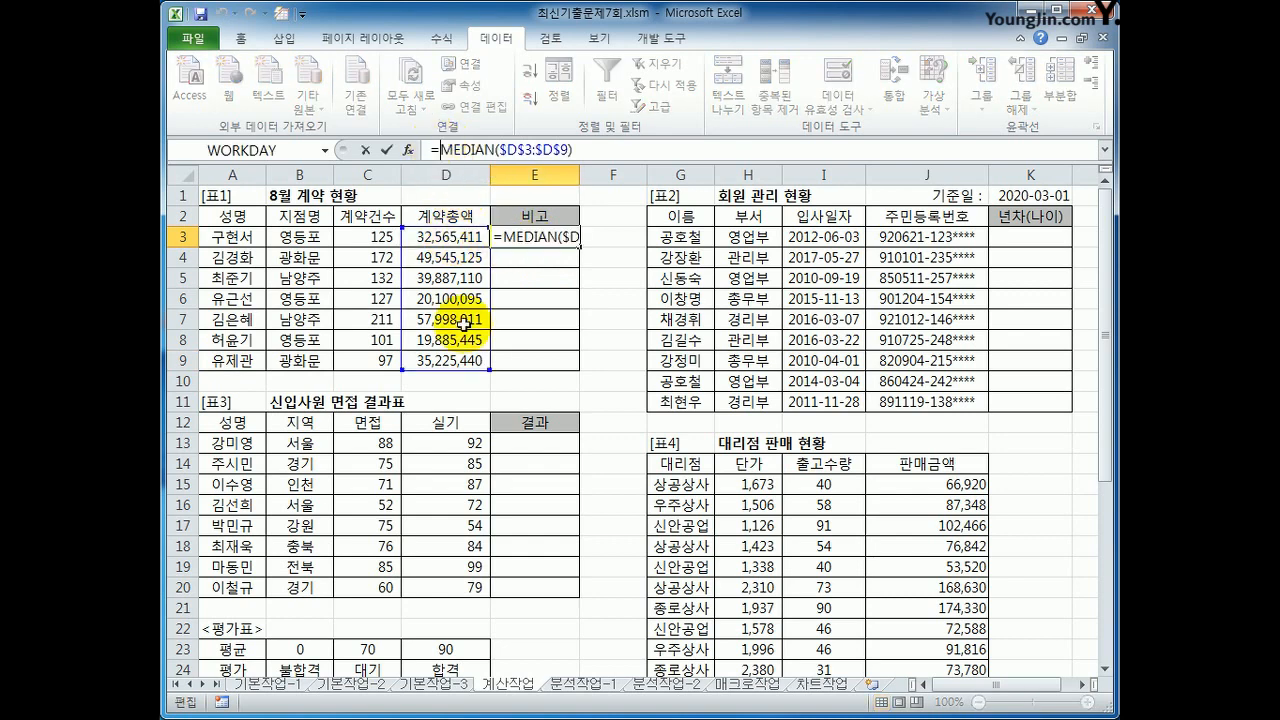
pyautogui.click(445, 237)
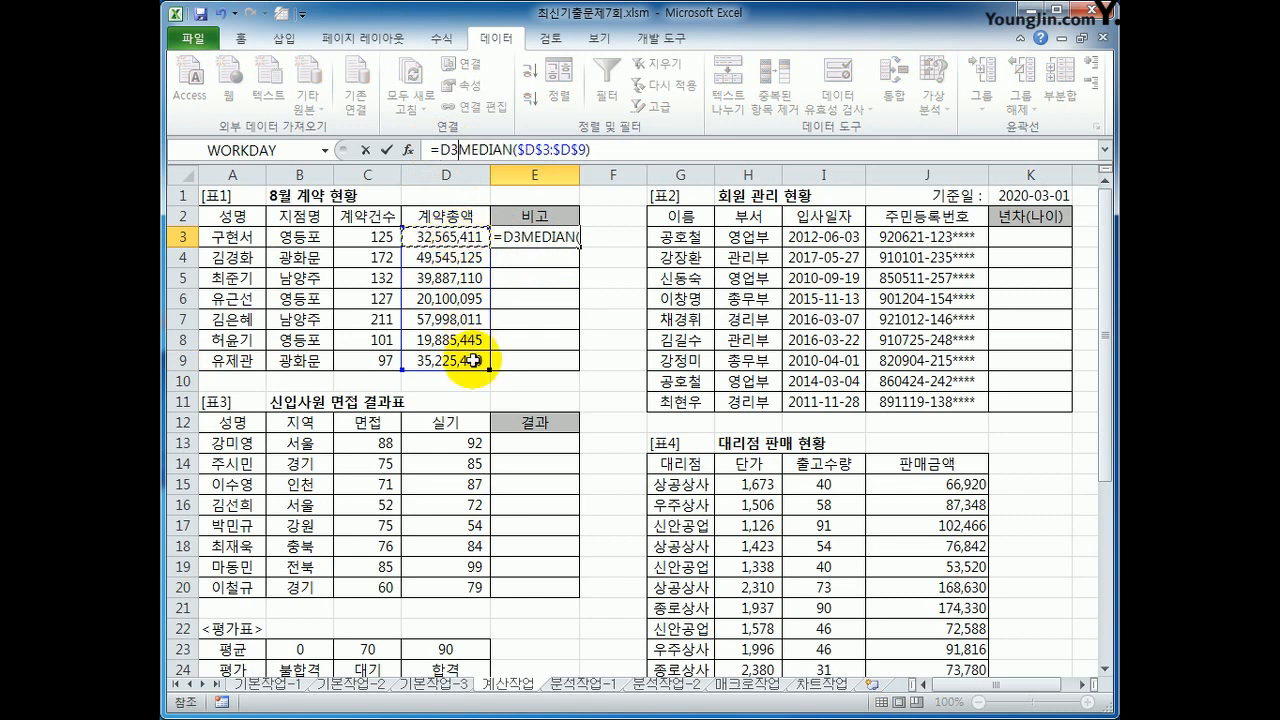
pyautogui.write('>')
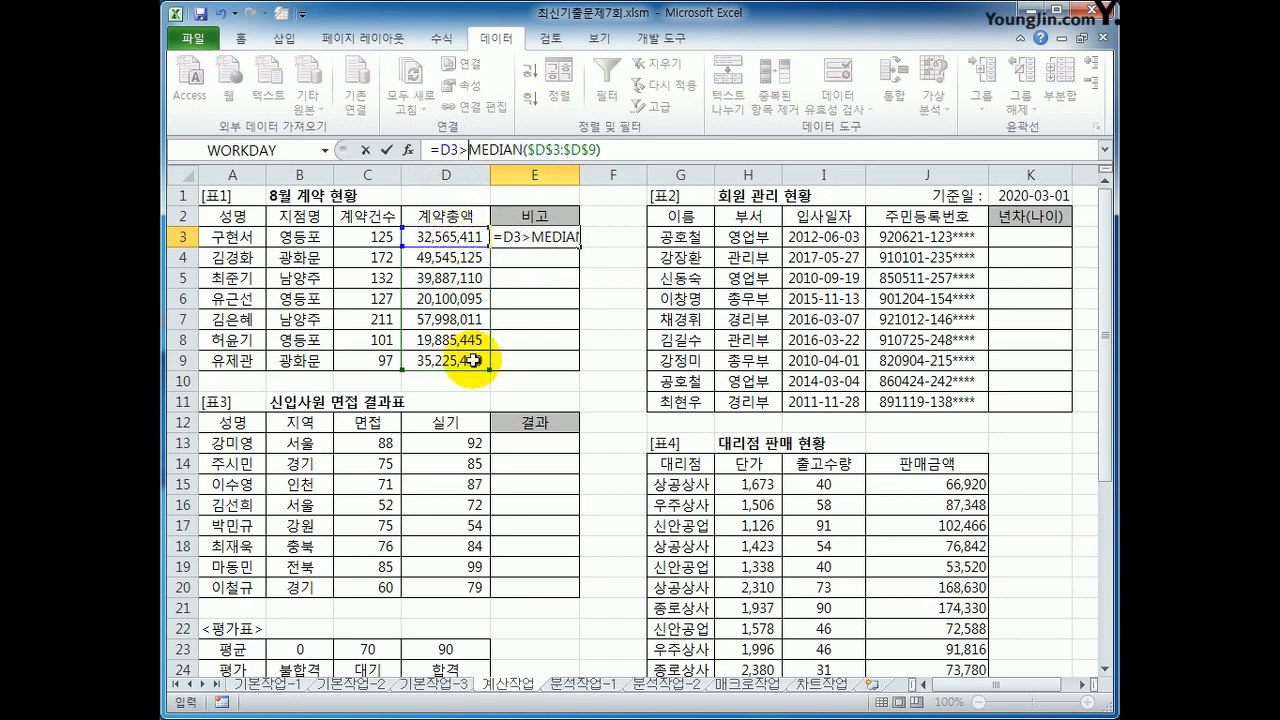
pyautogui.write('=')
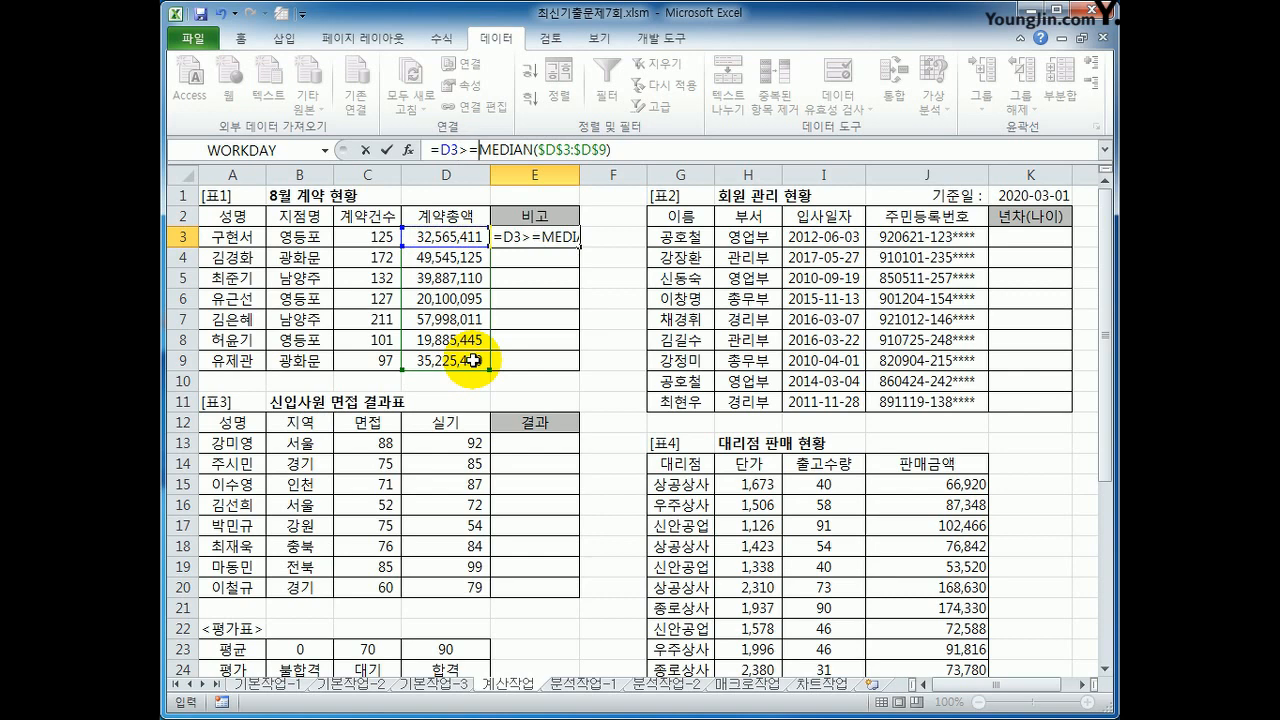
pyautogui.press('Return')
# Step: Fill the E3 comparison formula down to E9 and check the results against the 계약총액 values
pyautogui.click(535, 237)
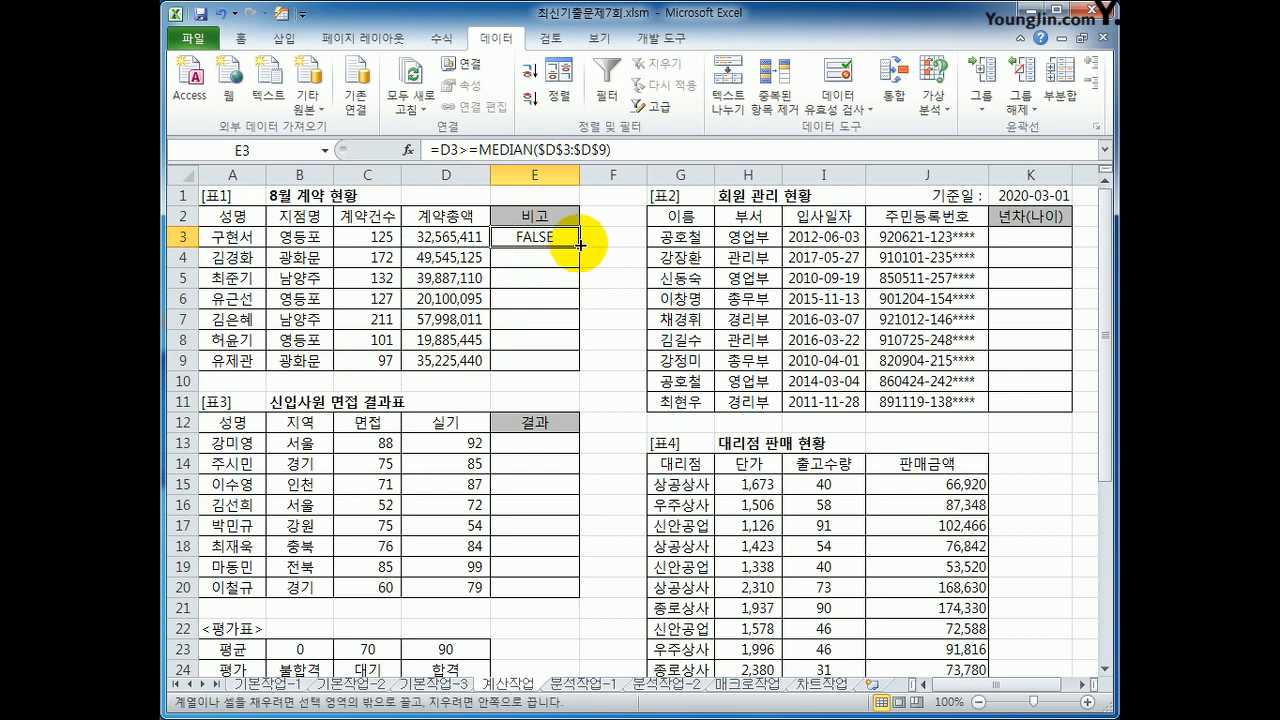
pyautogui.moveTo(579, 249); pyautogui.dragTo(569, 368)
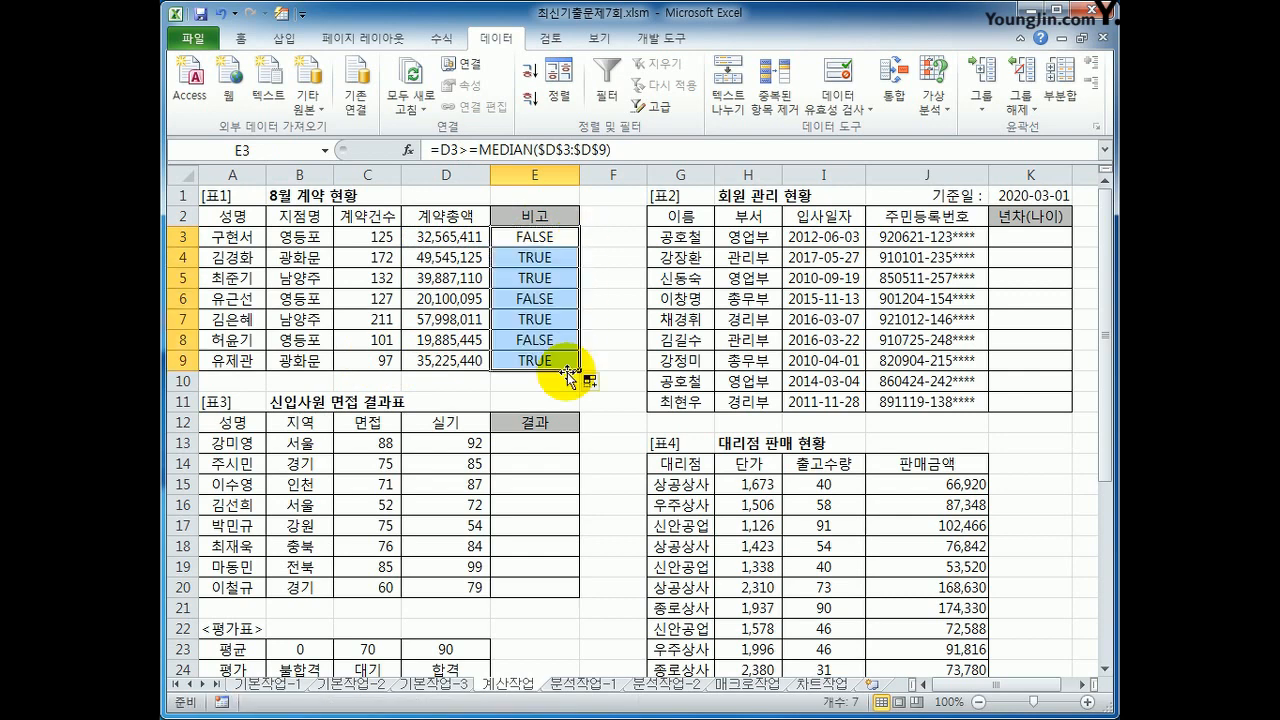
pyautogui.click(470, 361)
pyautogui.click(537, 257)
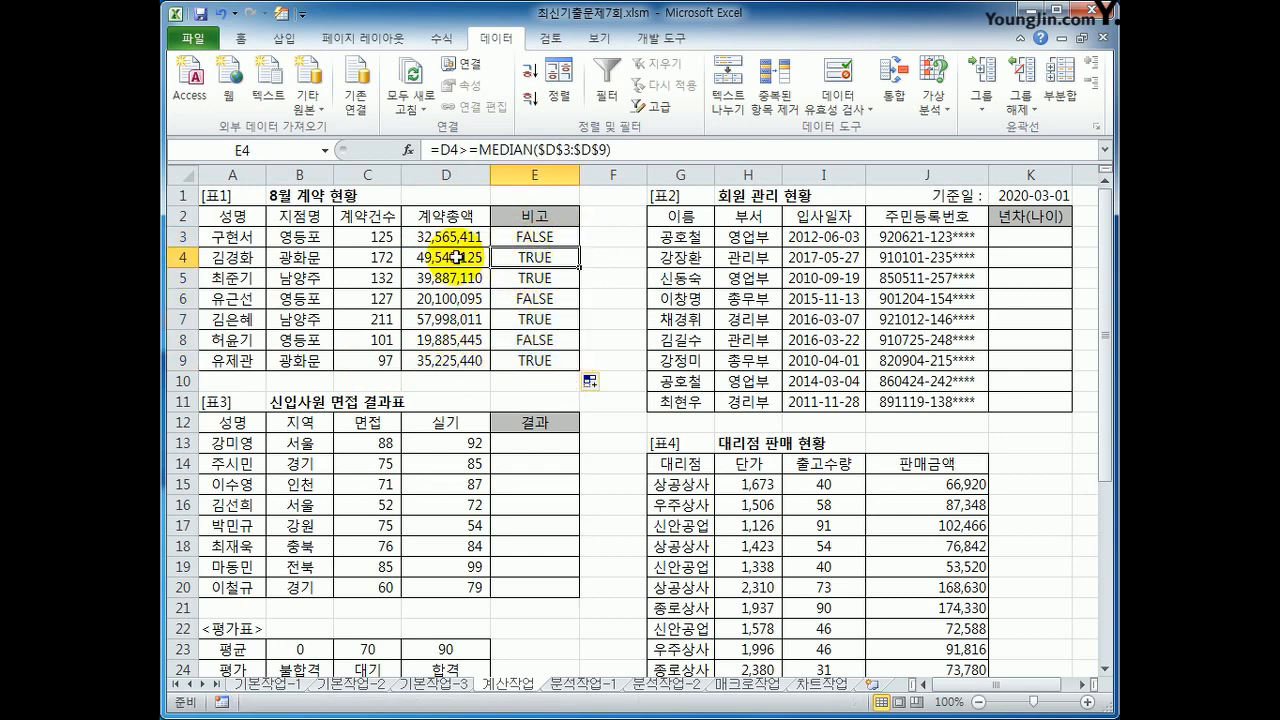
pyautogui.click(452, 255)
# Step: Wrap the E3 comparison in AND with C3>=120, giving =AND(C3>=120,D3>=MEDIAN($D$3:$D$9)), and fill it down to E9
pyautogui.click(533, 240)
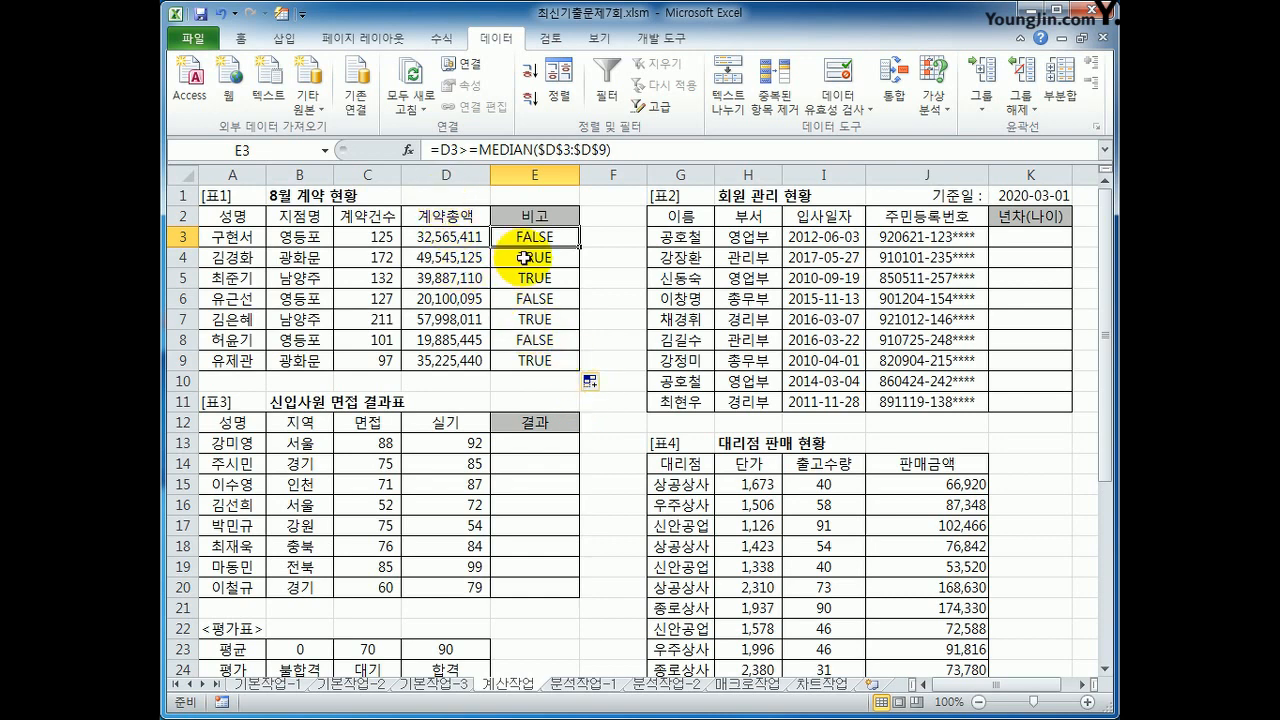
pyautogui.click(440, 149)
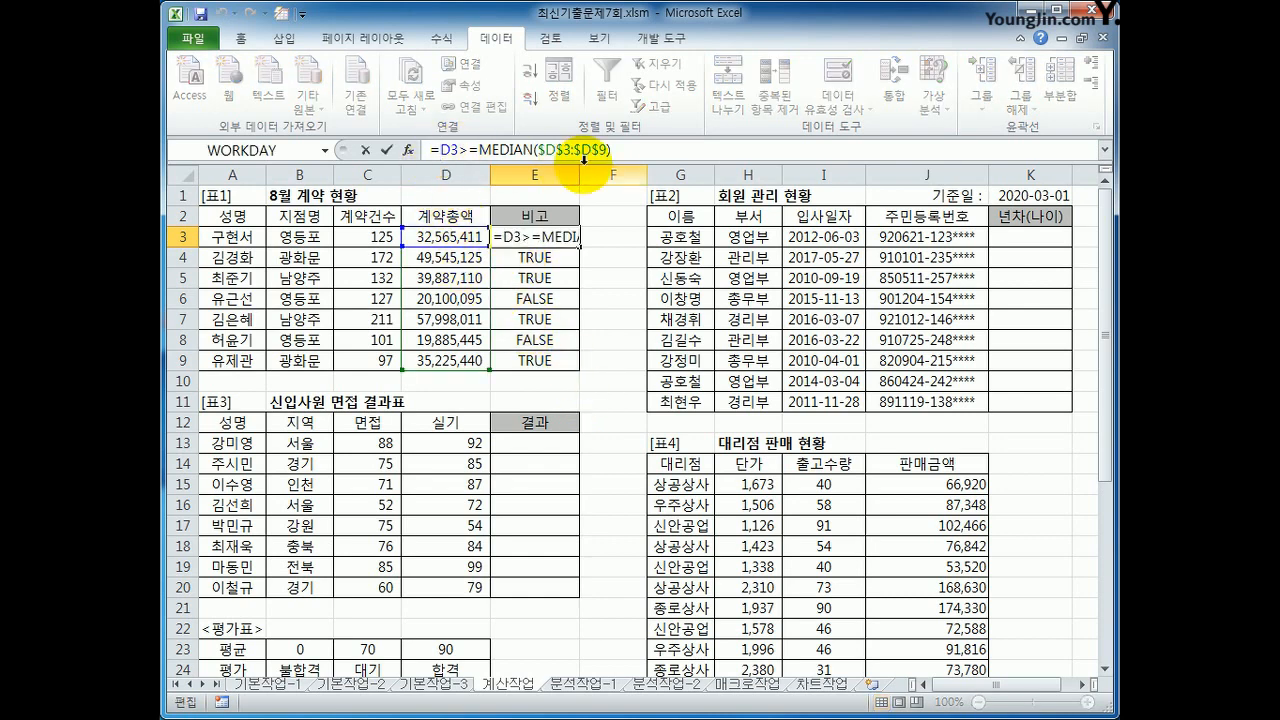
pyautogui.write('and')
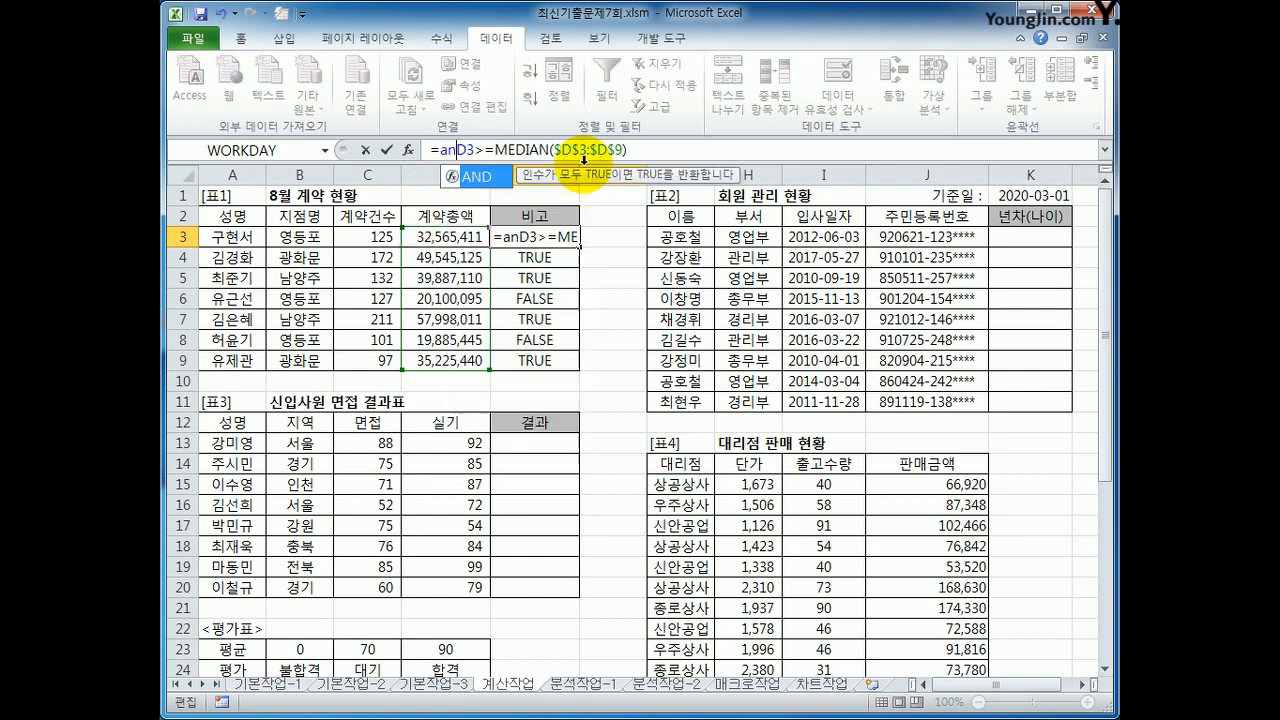
pyautogui.press('Tab')
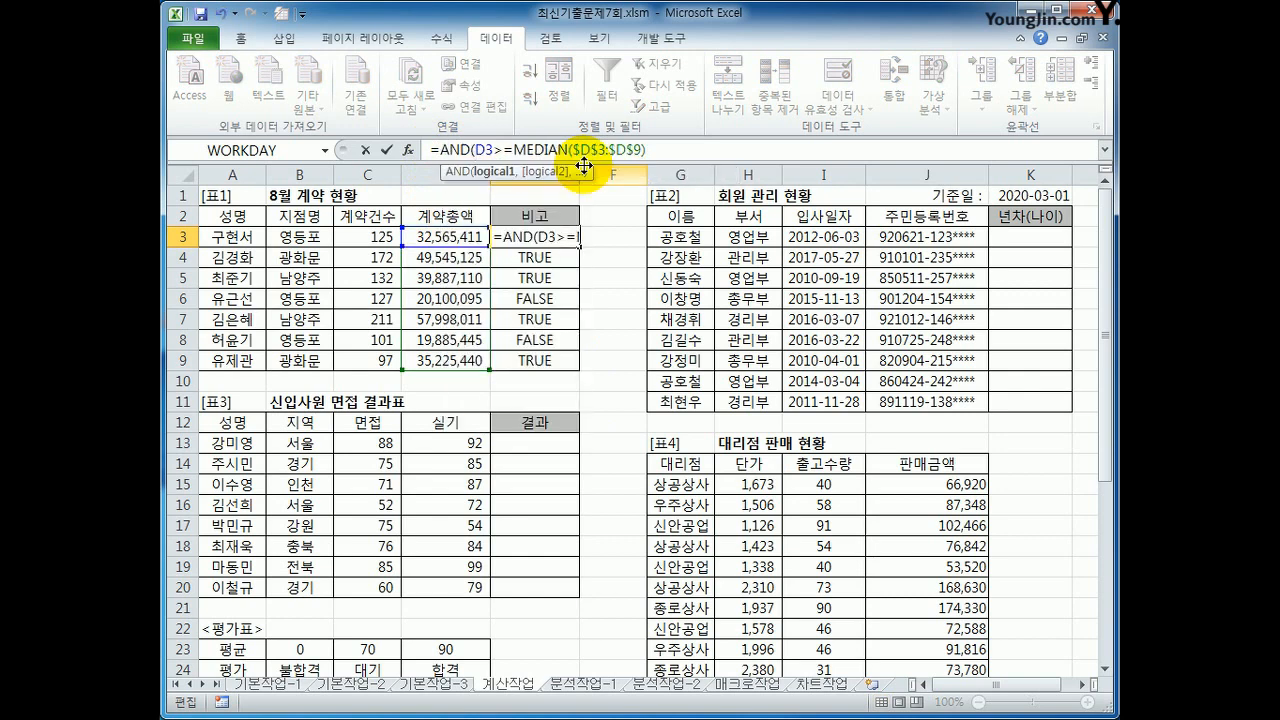
pyautogui.click(348, 241)
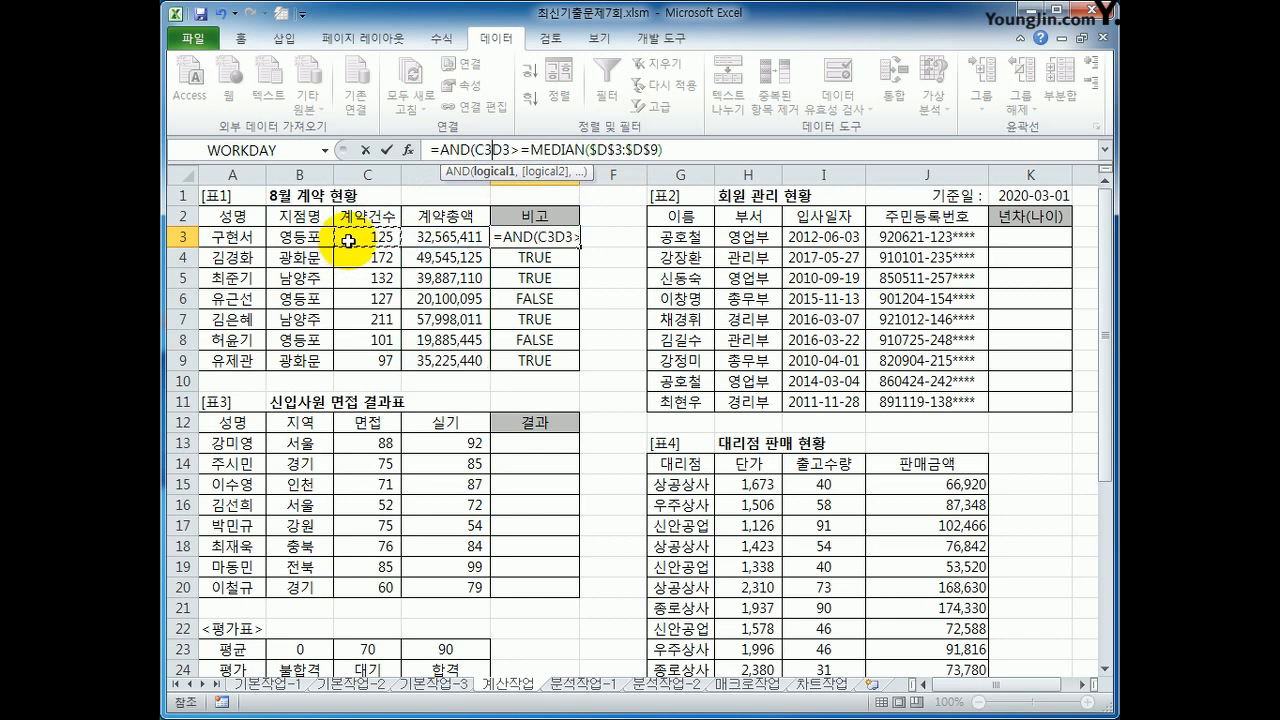
pyautogui.write('>=12')
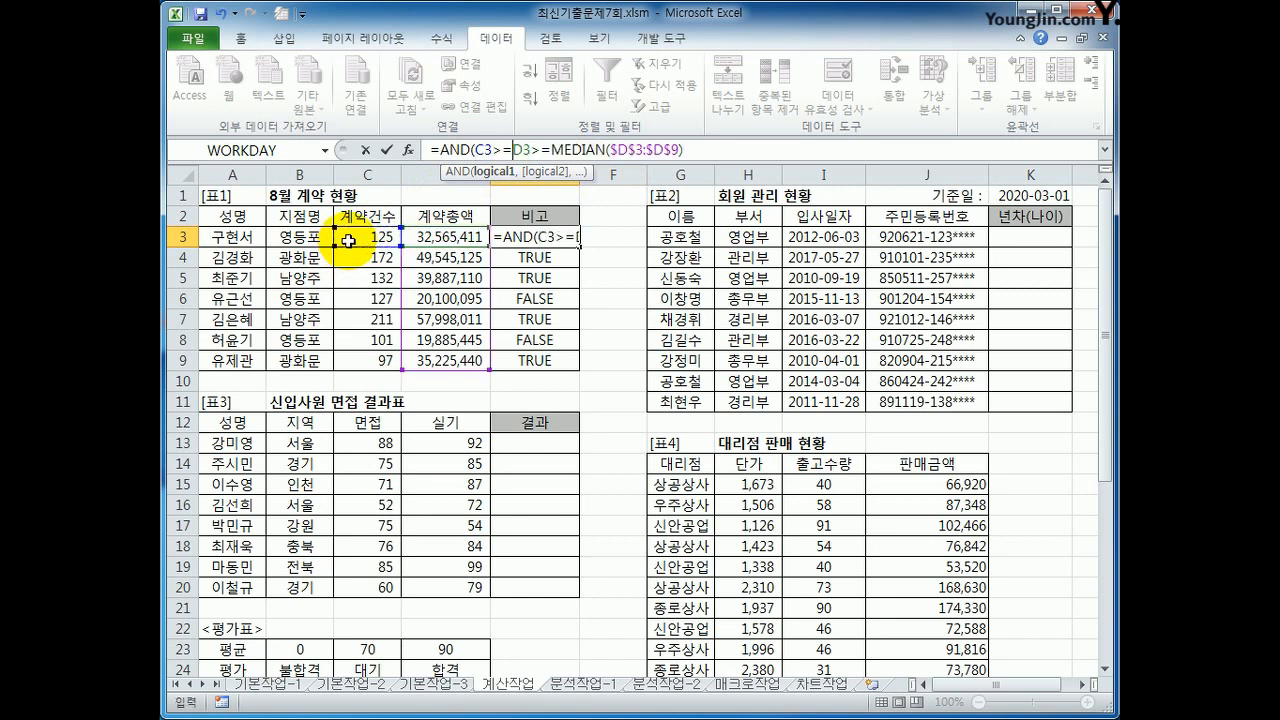
pyautogui.write('0,')
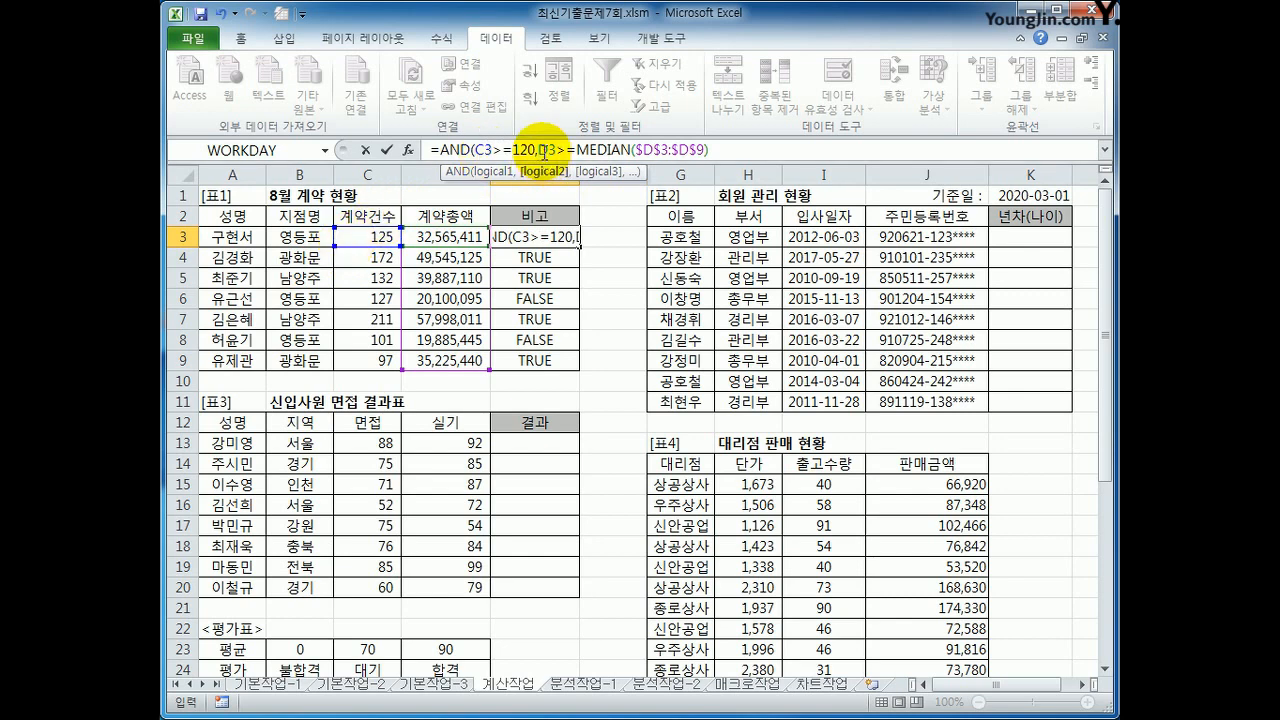
pyautogui.click(748, 154)
pyautogui.write(')')
pyautogui.press('Return')
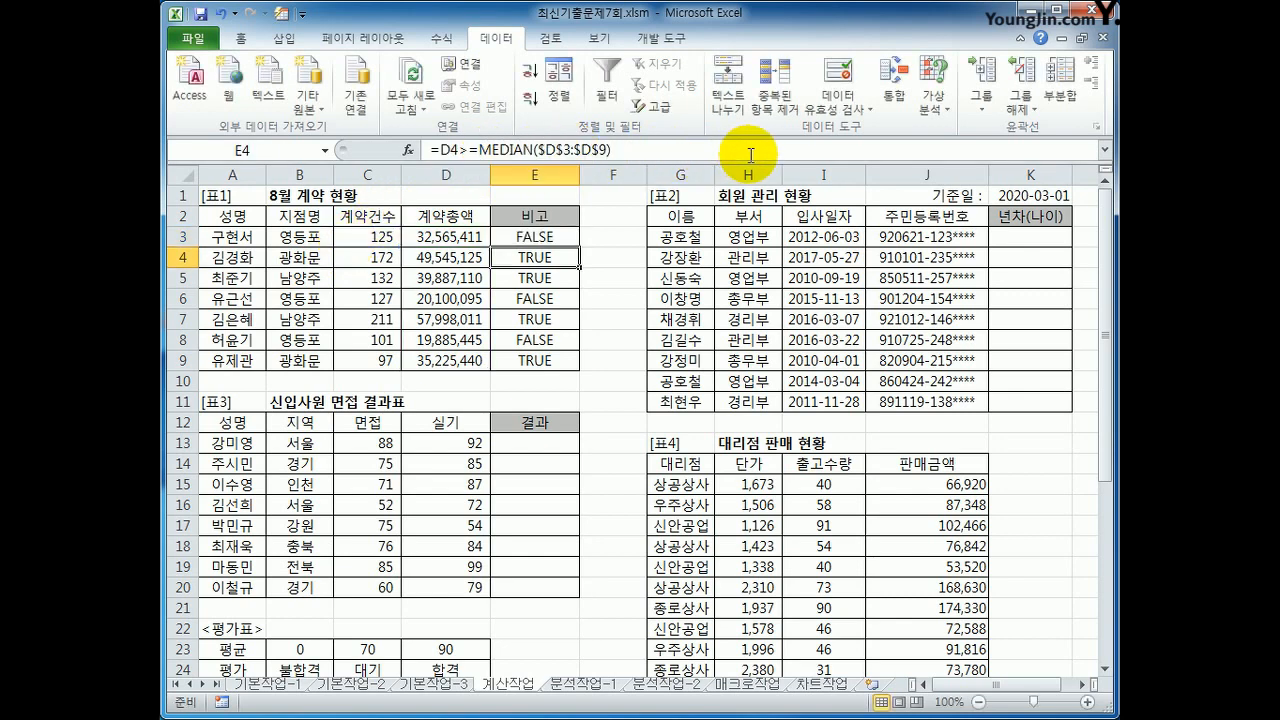
pyautogui.click(569, 240)
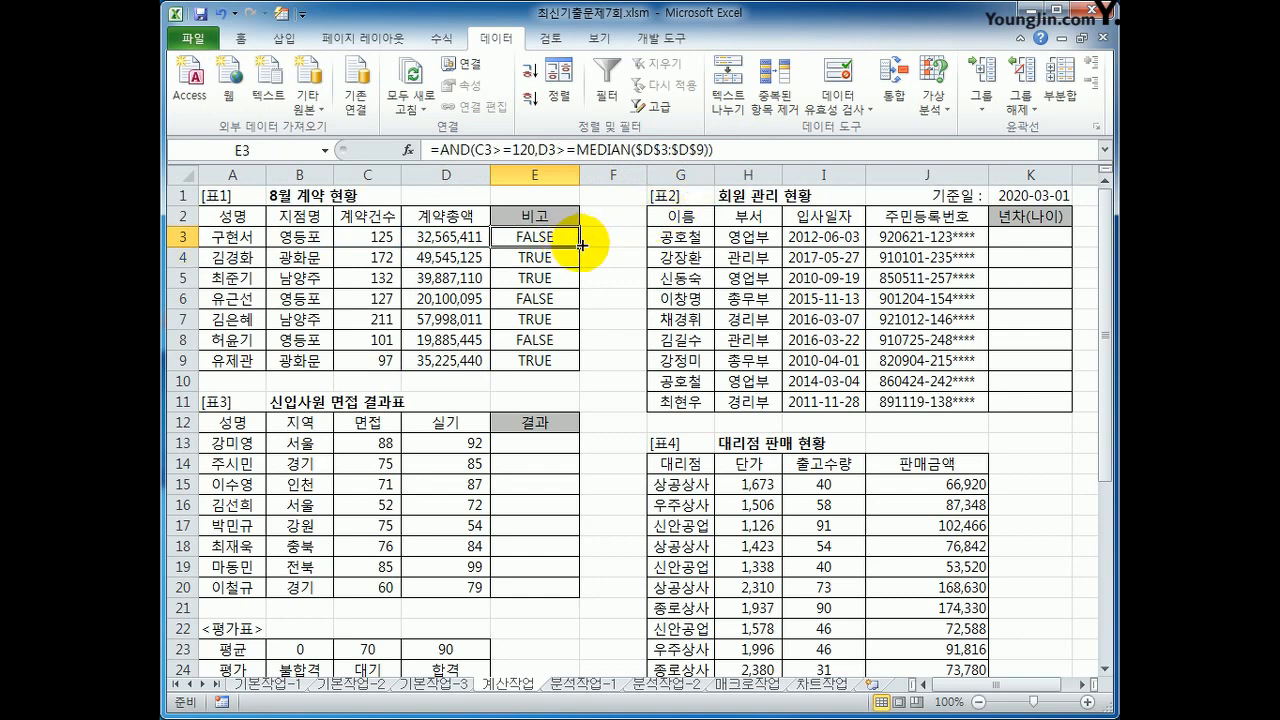
pyautogui.moveTo(569, 240); pyautogui.dragTo(563, 375)
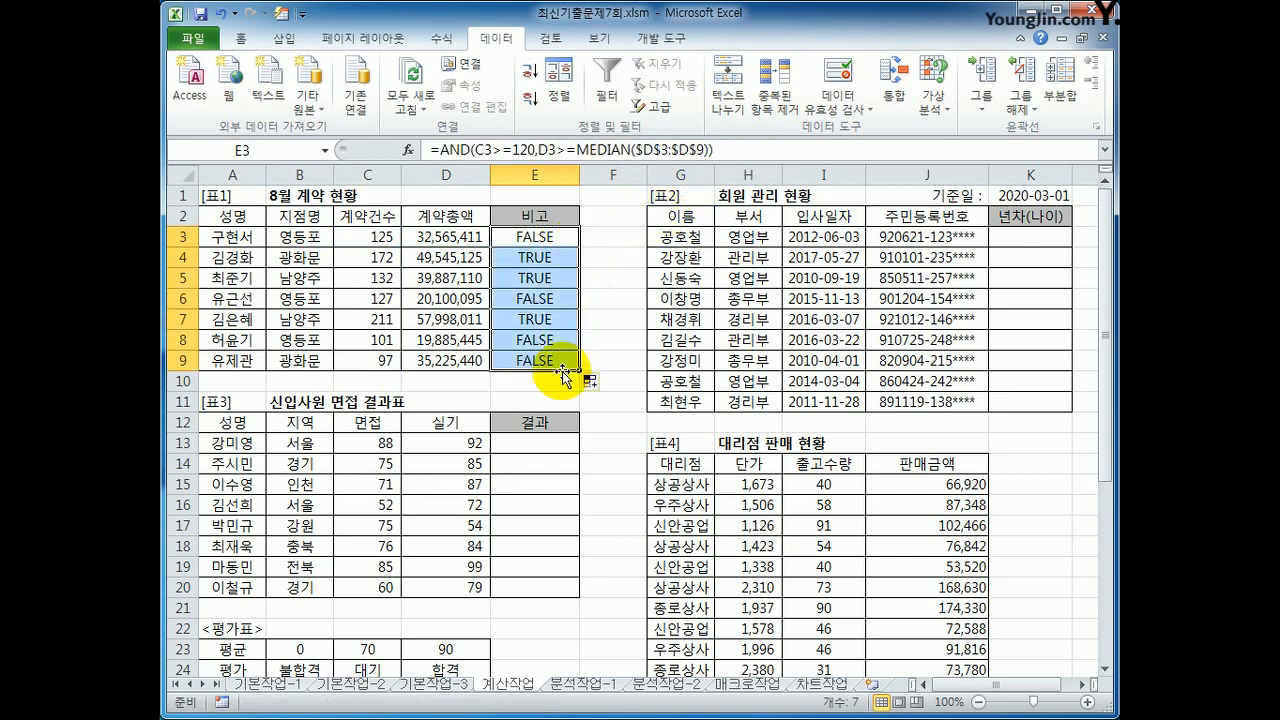
# Step: Nest the E3 AND test in an IF that returns "우수사원" when true and "" when false
pyautogui.click(549, 235)
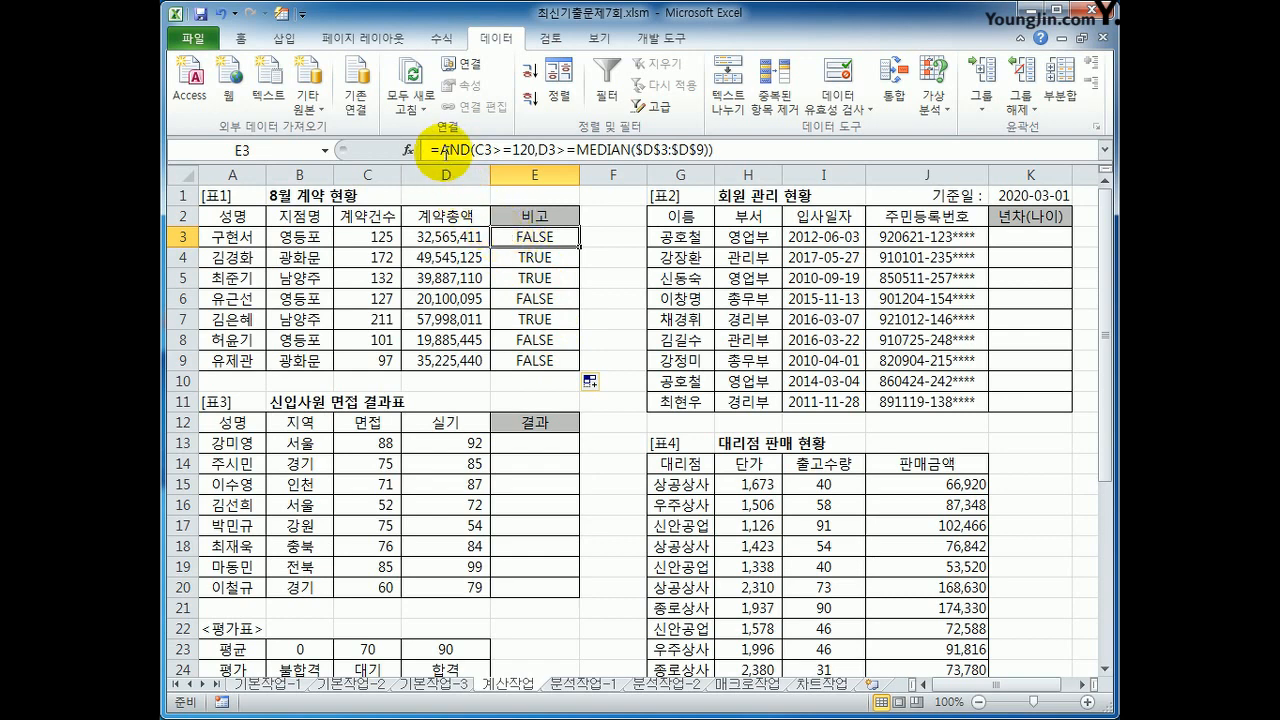
pyautogui.click(438, 150)
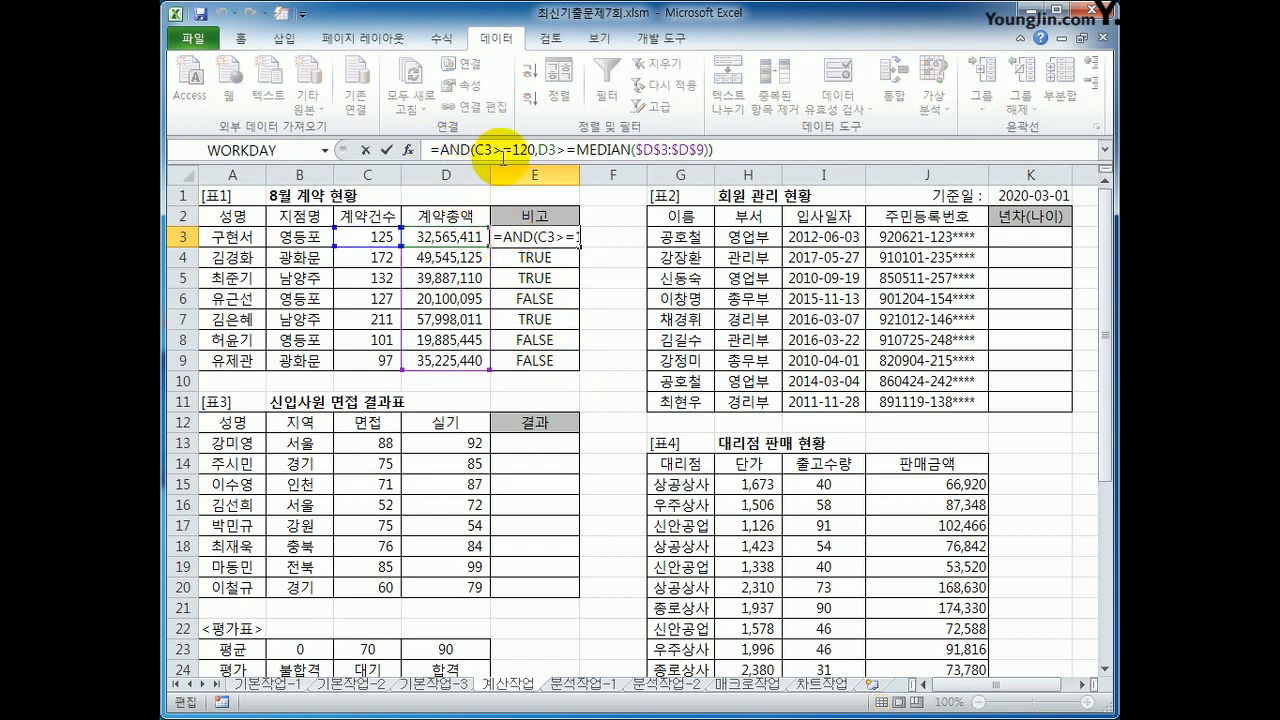
pyautogui.write('if')
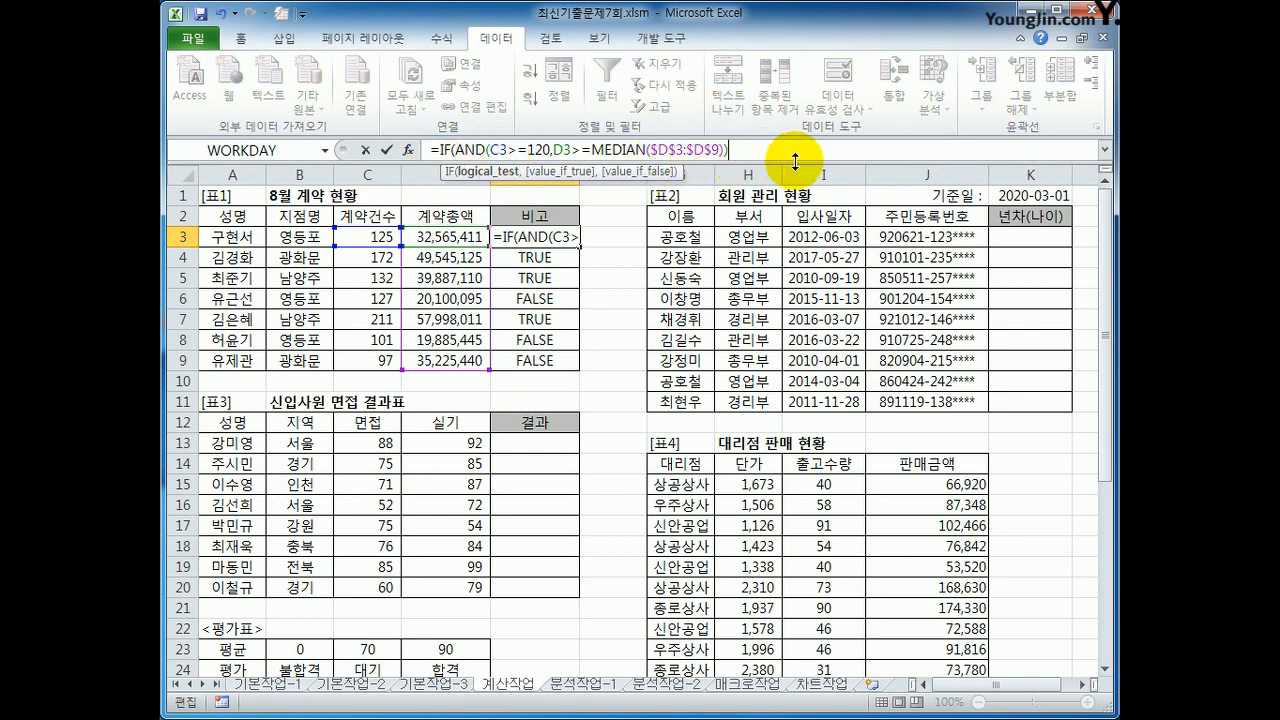
pyautogui.write('),')
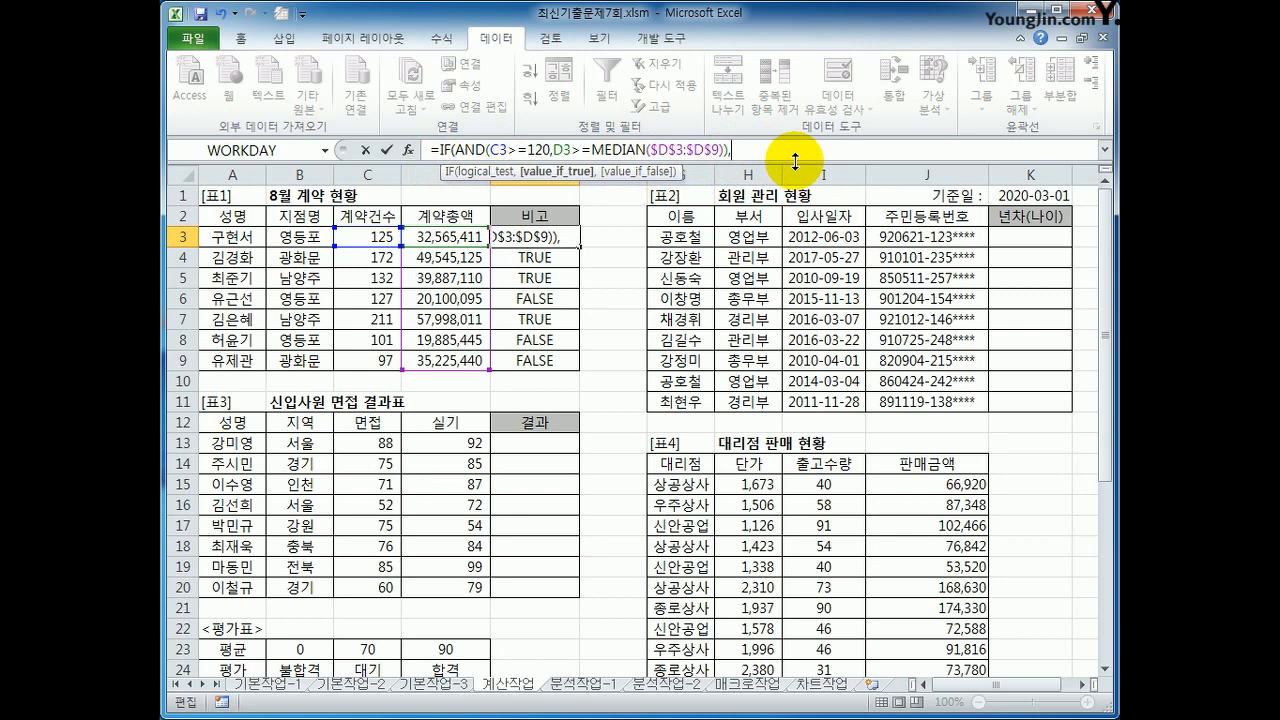
pyautogui.write('"우수사원",')
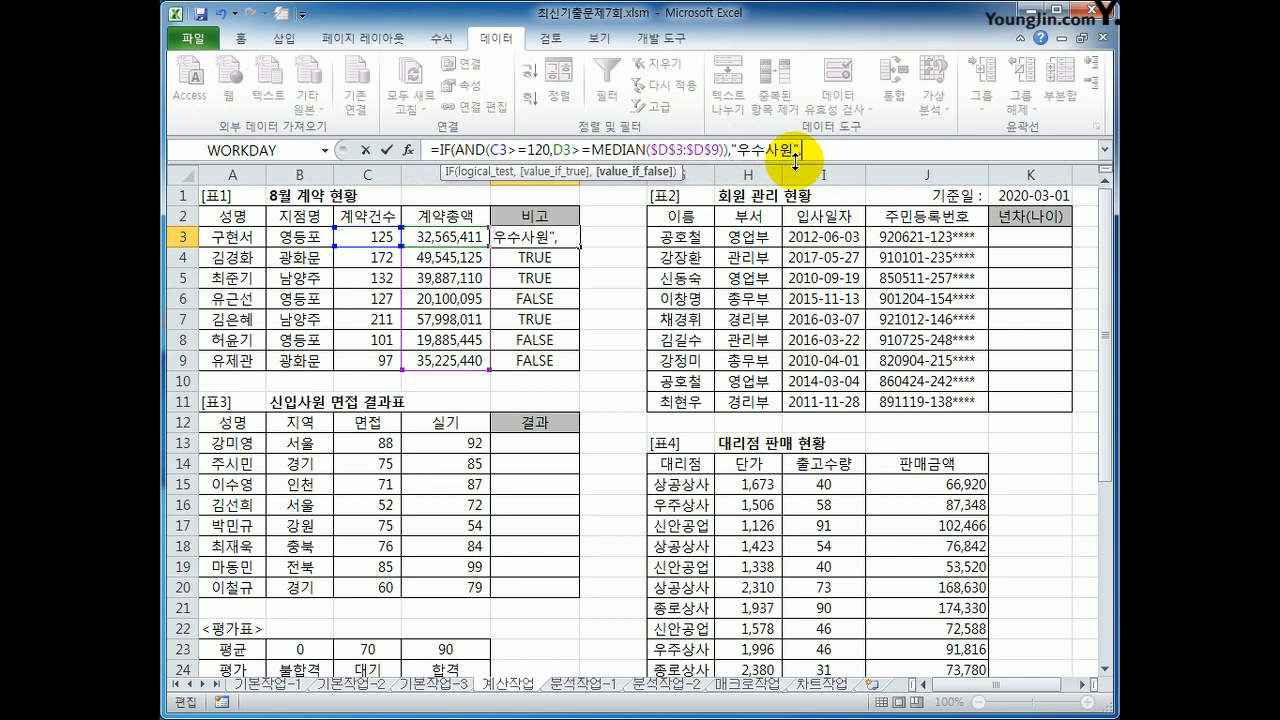
pyautogui.write('"")')
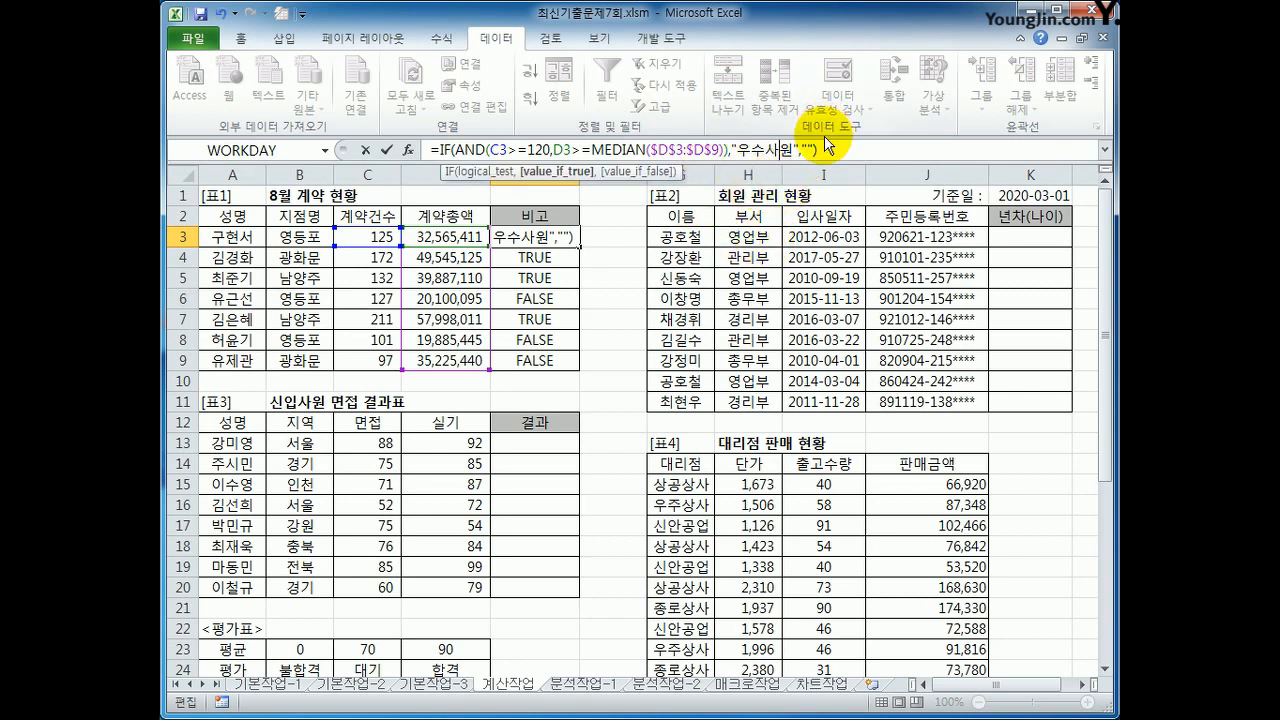
# Step: Review the logical test, true value and false value of E3's IF in its function arguments, and accept the formula
pyautogui.click(407, 150)
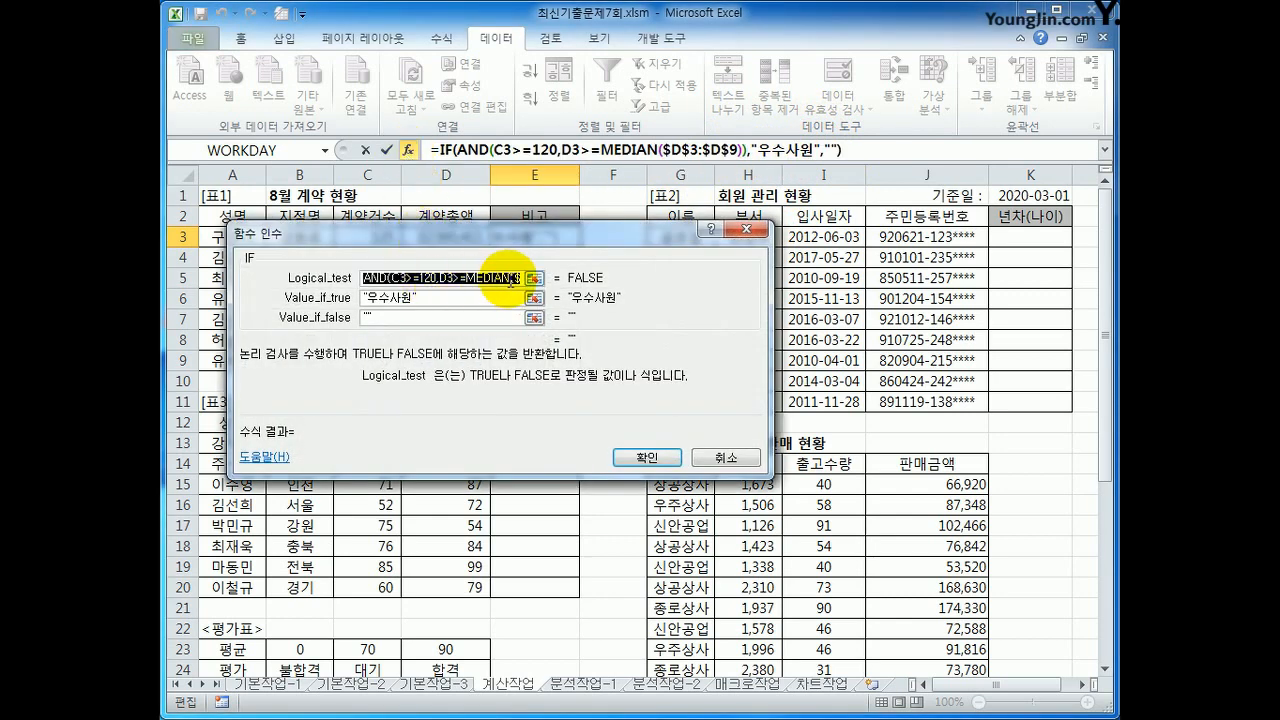
pyautogui.click(460, 297)
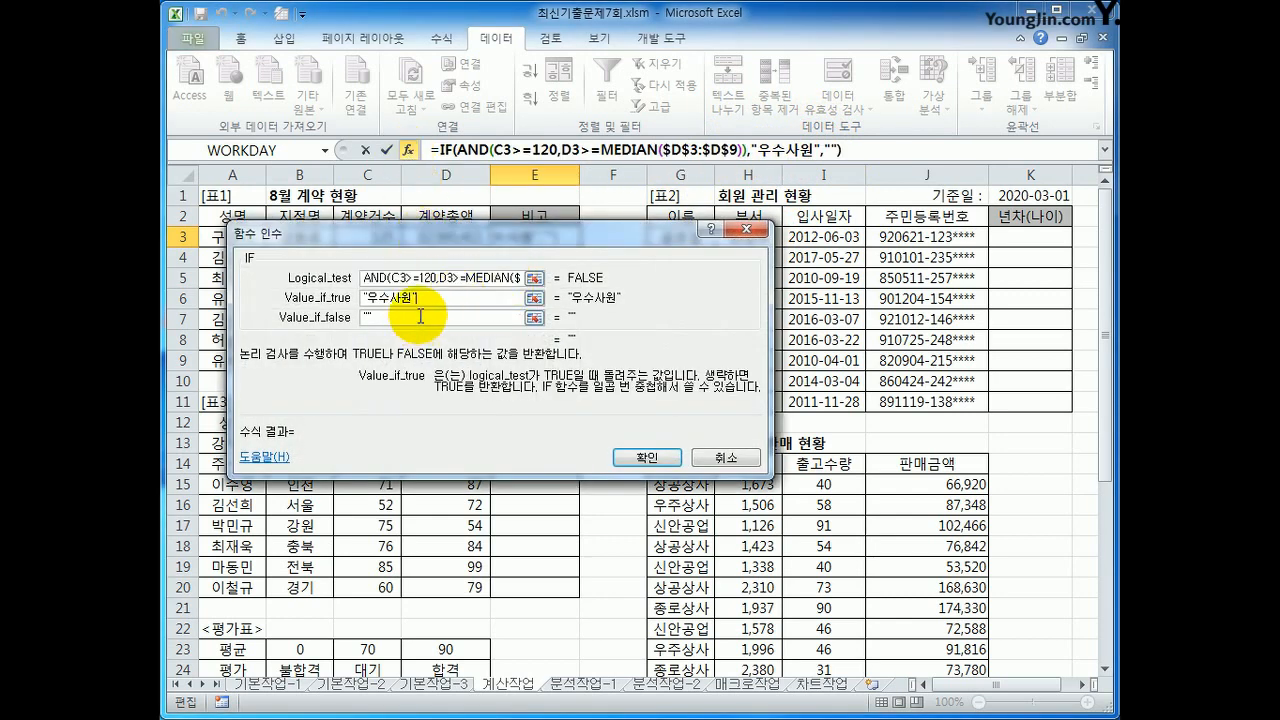
pyautogui.click(418, 317)
pyautogui.click(656, 460)
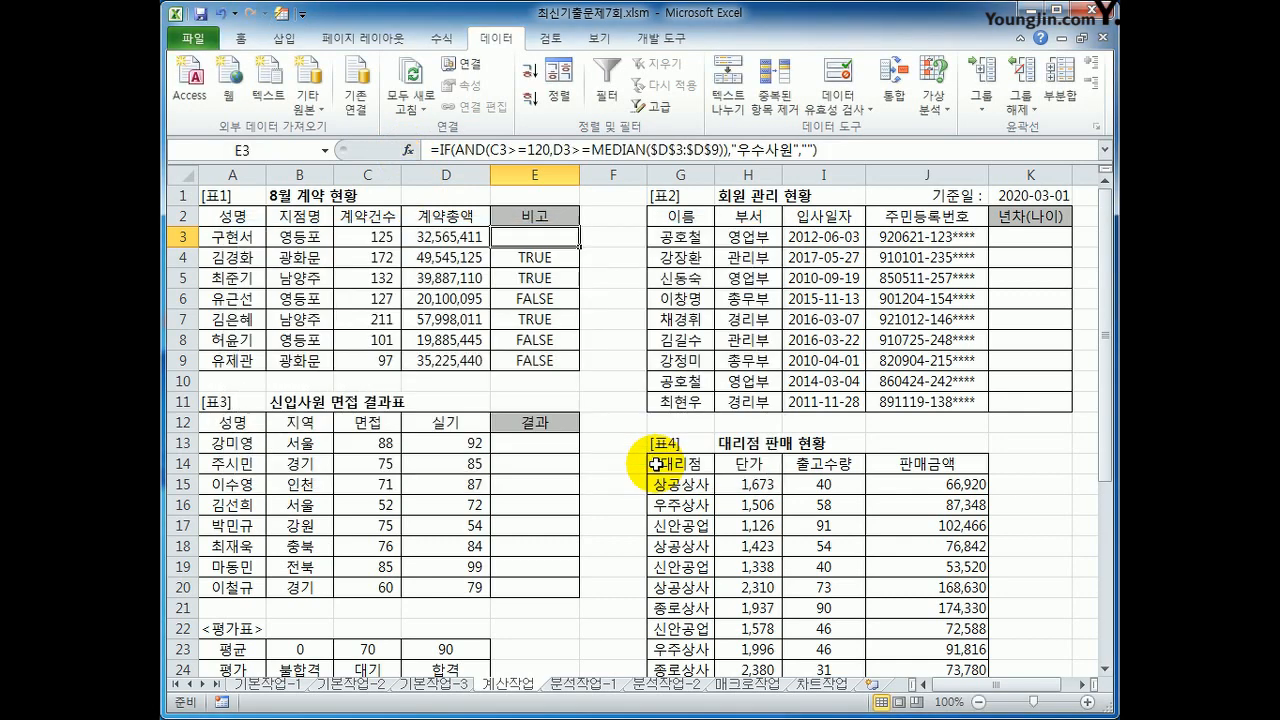
# Step: Fill the E3 IF formula down to E9 and check the 비고 cells that contain 우수사원 and those left blank
pyautogui.moveTo(579, 246); pyautogui.dragTo(588, 364)
pyautogui.click(563, 257)
pyautogui.click(560, 275)
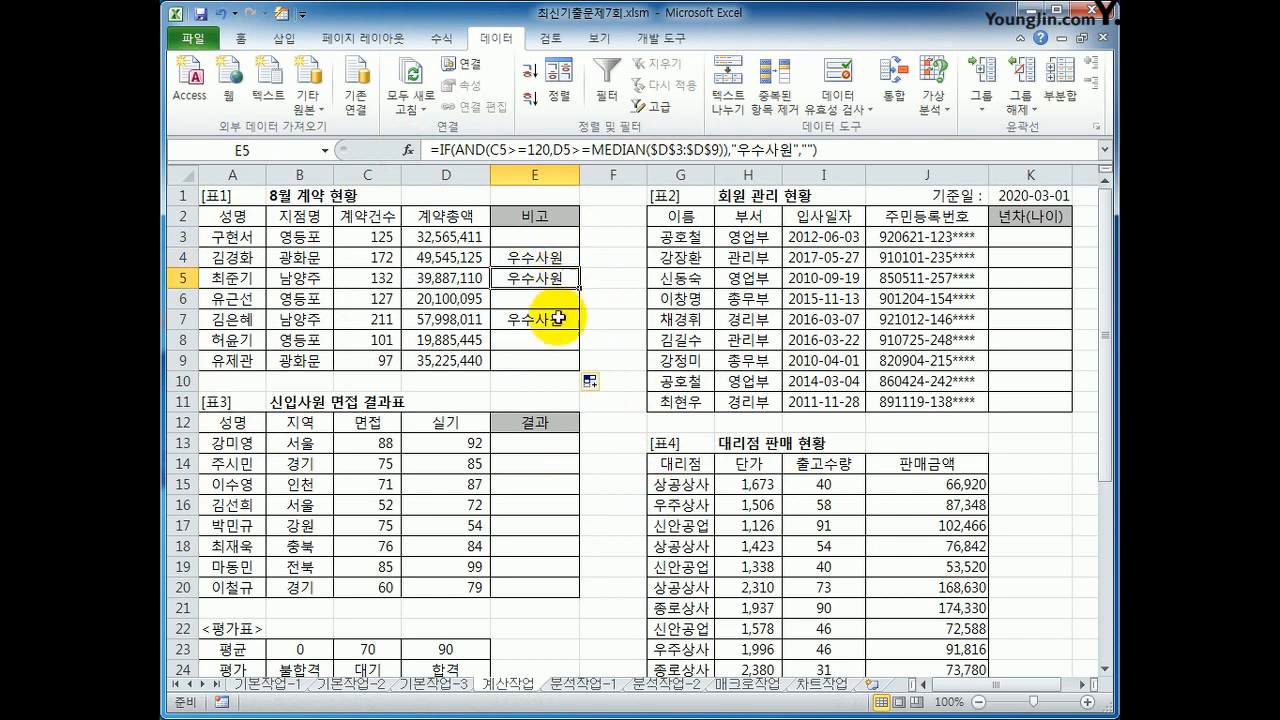
pyautogui.click(558, 318)
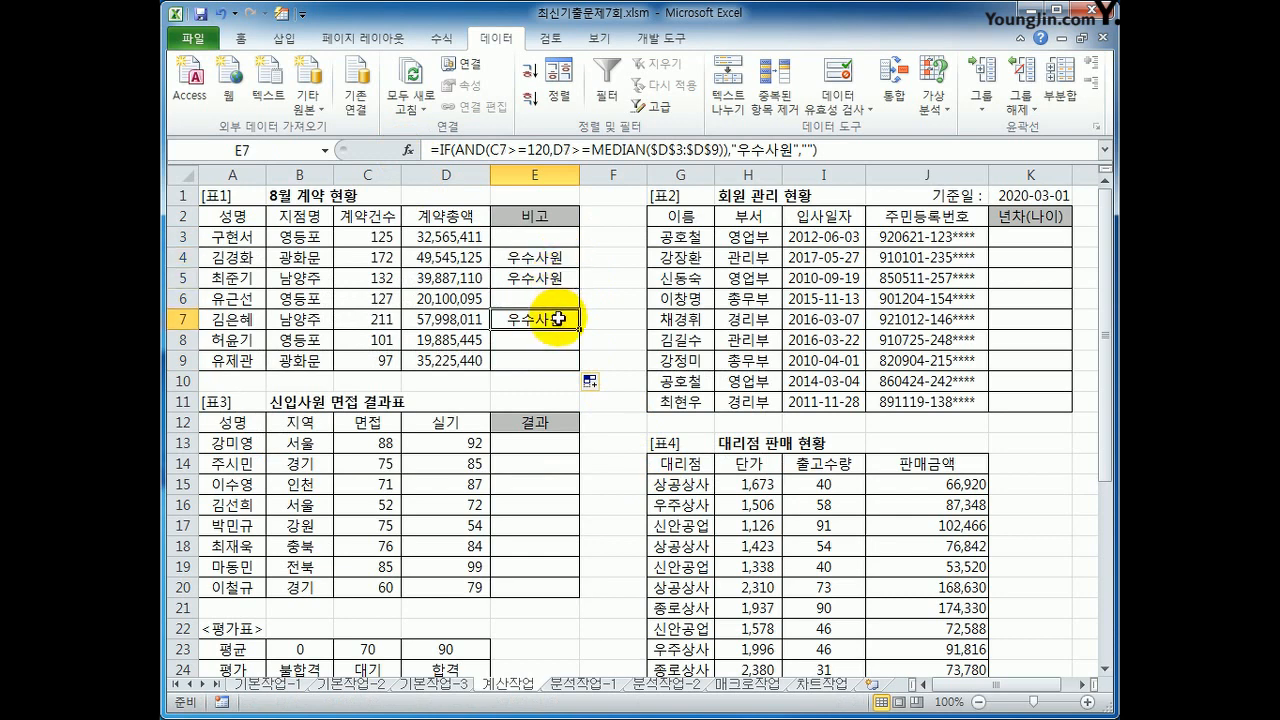
pyautogui.click(551, 236)
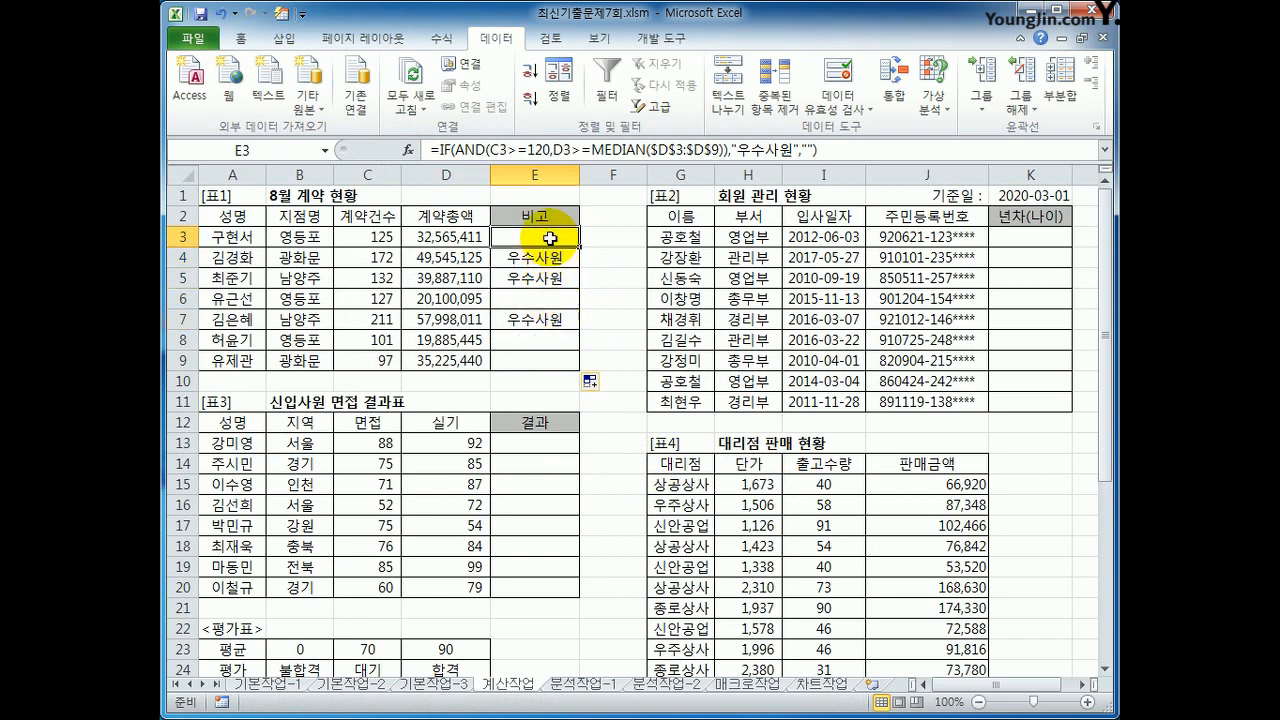
pyautogui.click(551, 341)
pyautogui.click(554, 361)
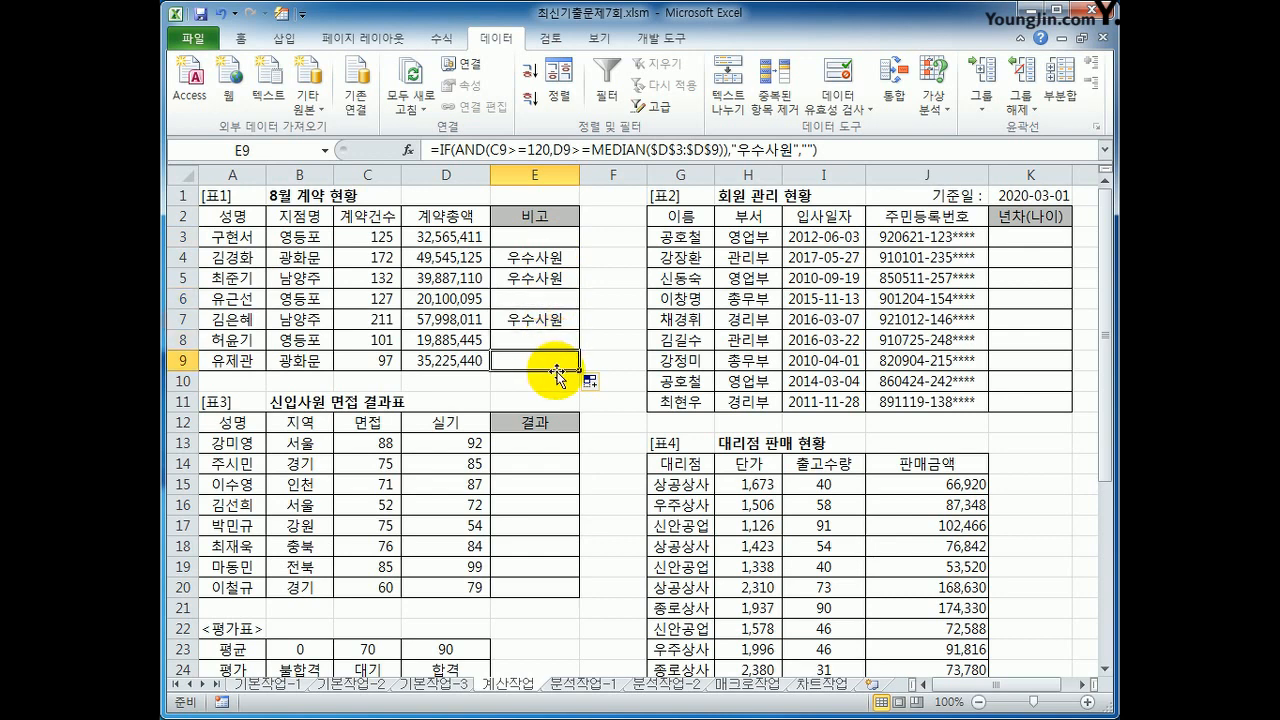
# Step: Enter =YEAR($K$1) in K3 to get the year of the 기준일
pyautogui.click(1033, 241)
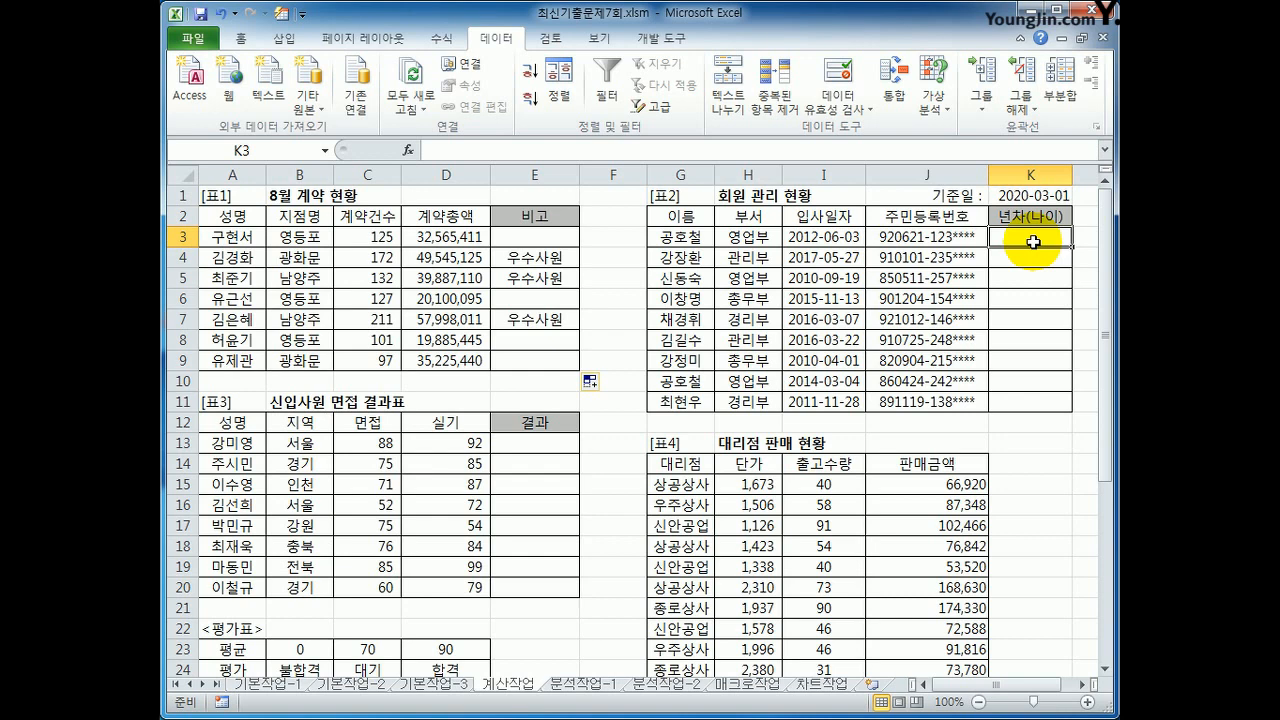
pyautogui.write('=')
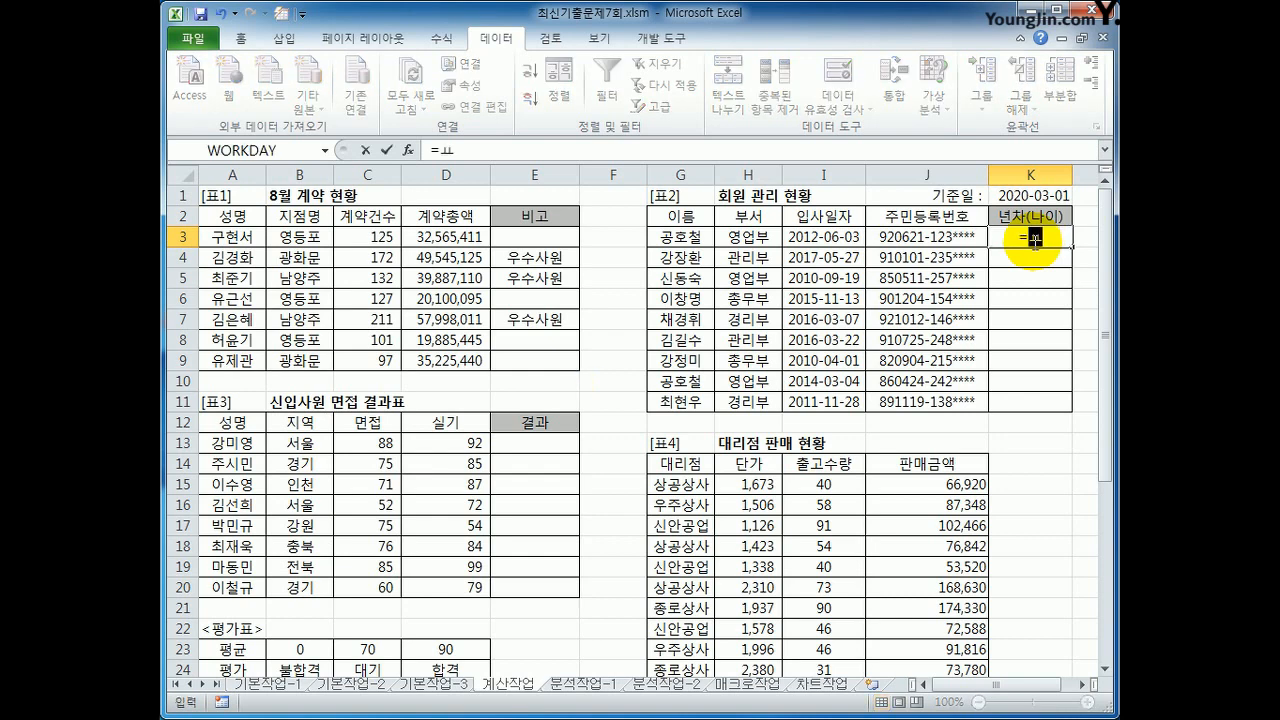
pyautogui.write('year')
pyautogui.press('Tab')
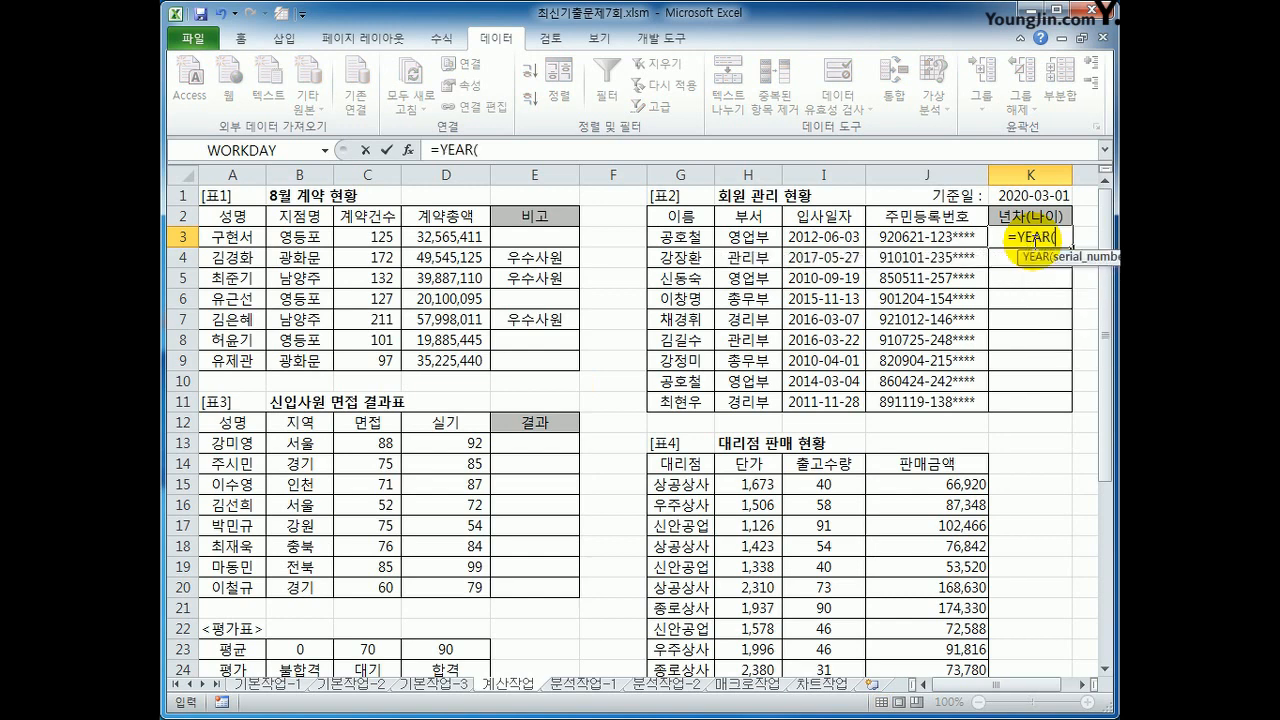
pyautogui.click(1027, 196)
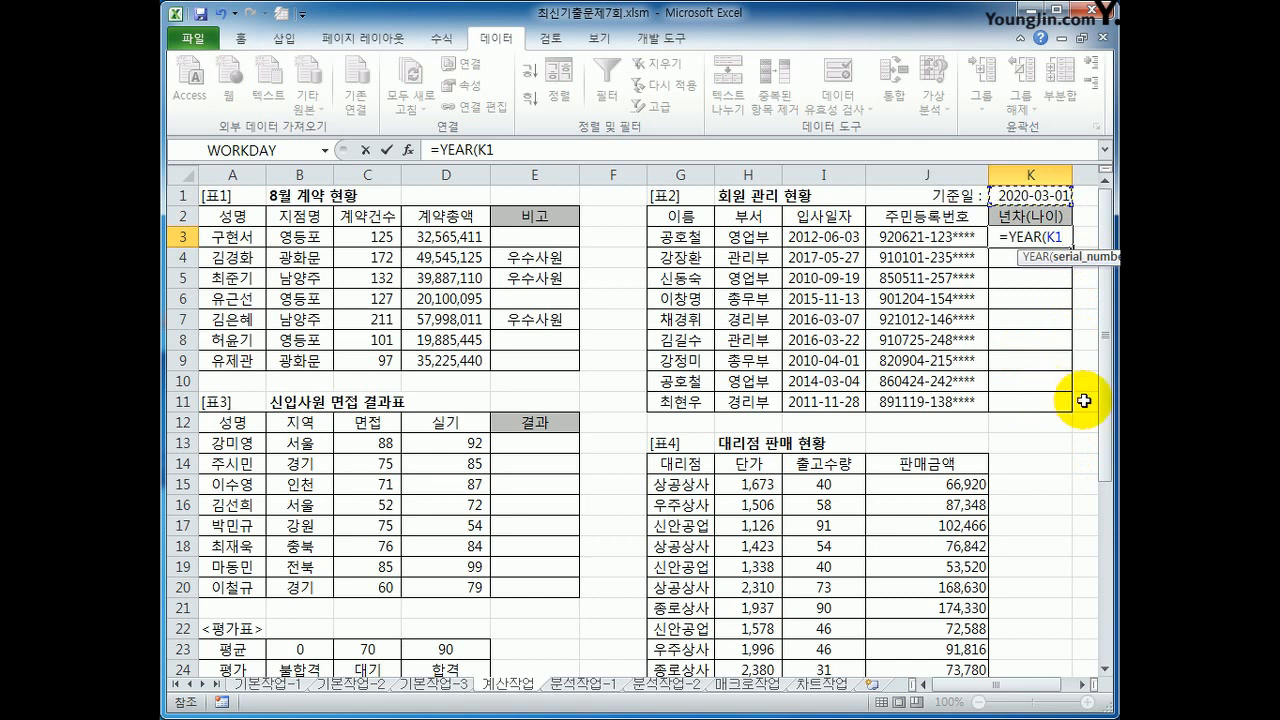
pyautogui.press('F4')
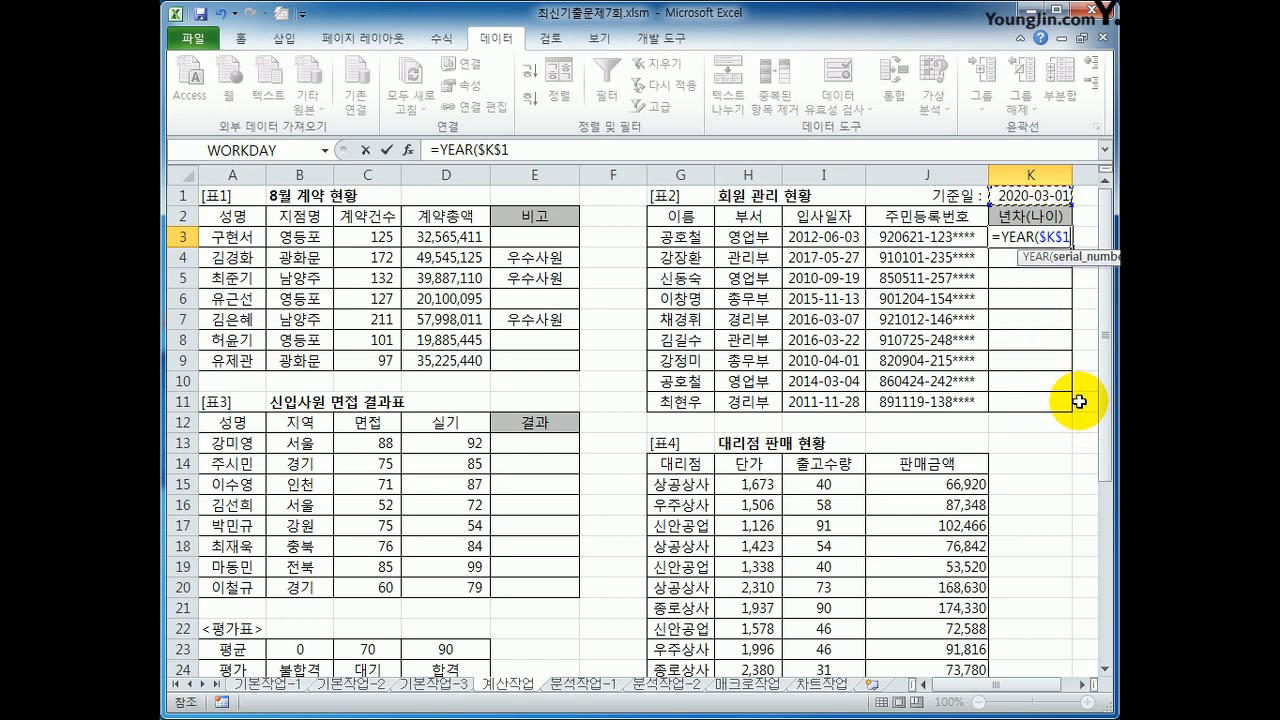
pyautogui.write(')')
pyautogui.press('Return')
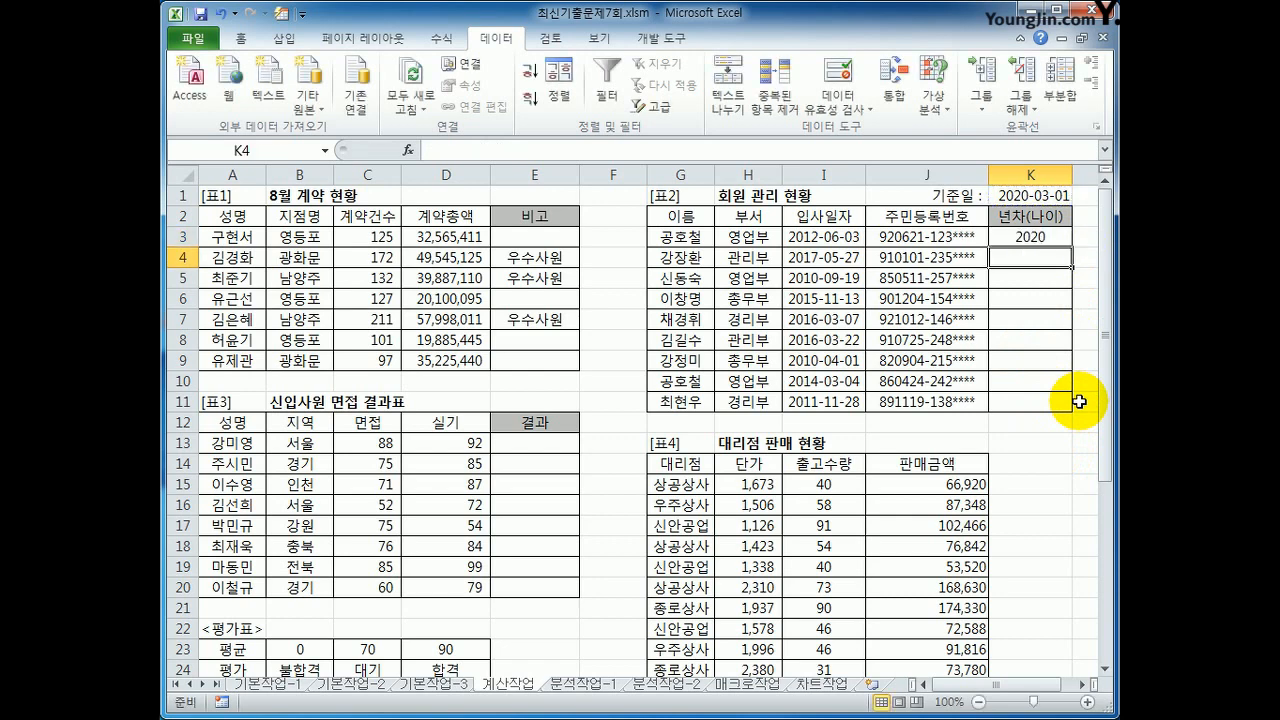
# Step: Extend the K3 formula to subtract the 입사일자 year: =YEAR($K$1)-YEAR(I3)
pyautogui.press('Up')
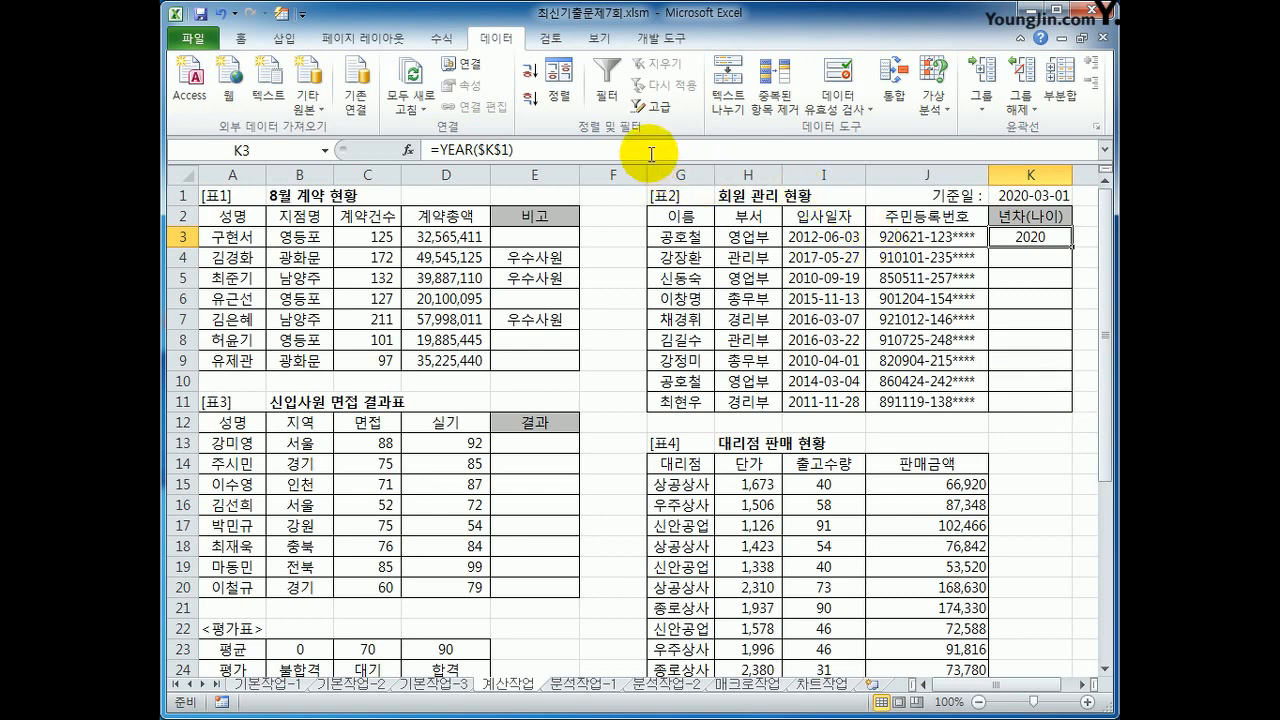
pyautogui.click(651, 150)
pyautogui.write('-')
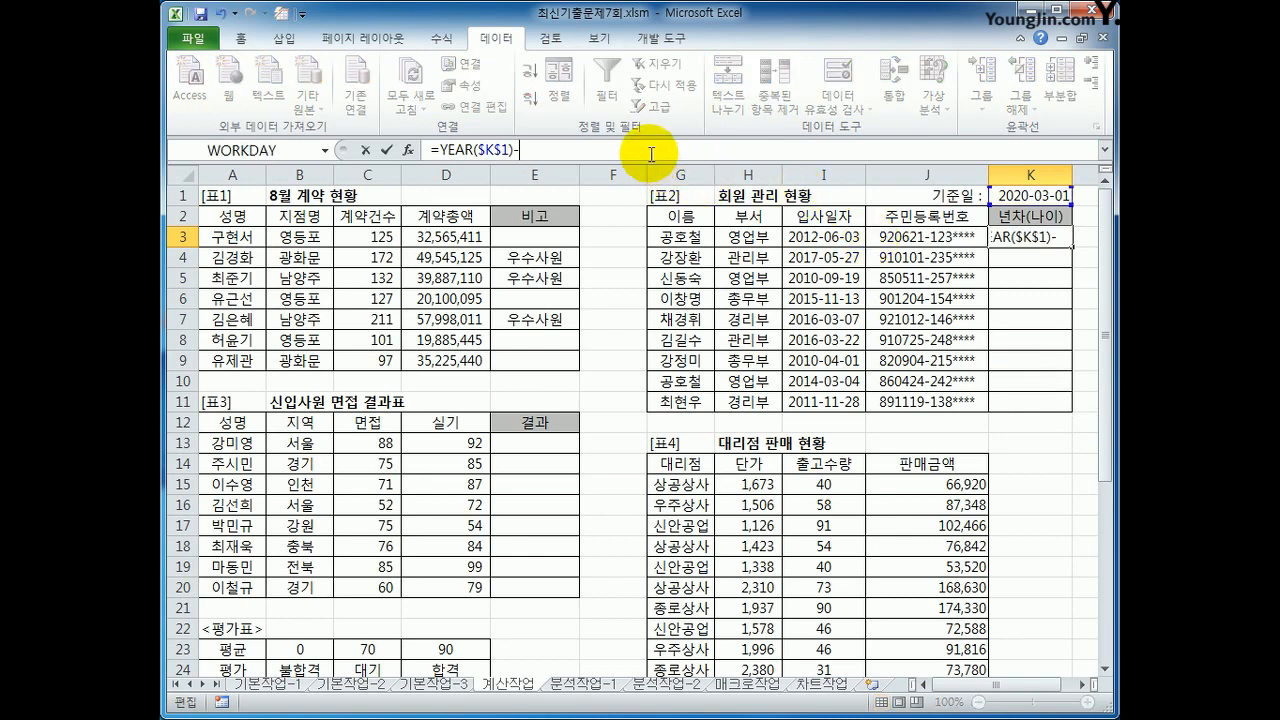
pyautogui.write('ye')
pyautogui.press('Tab')
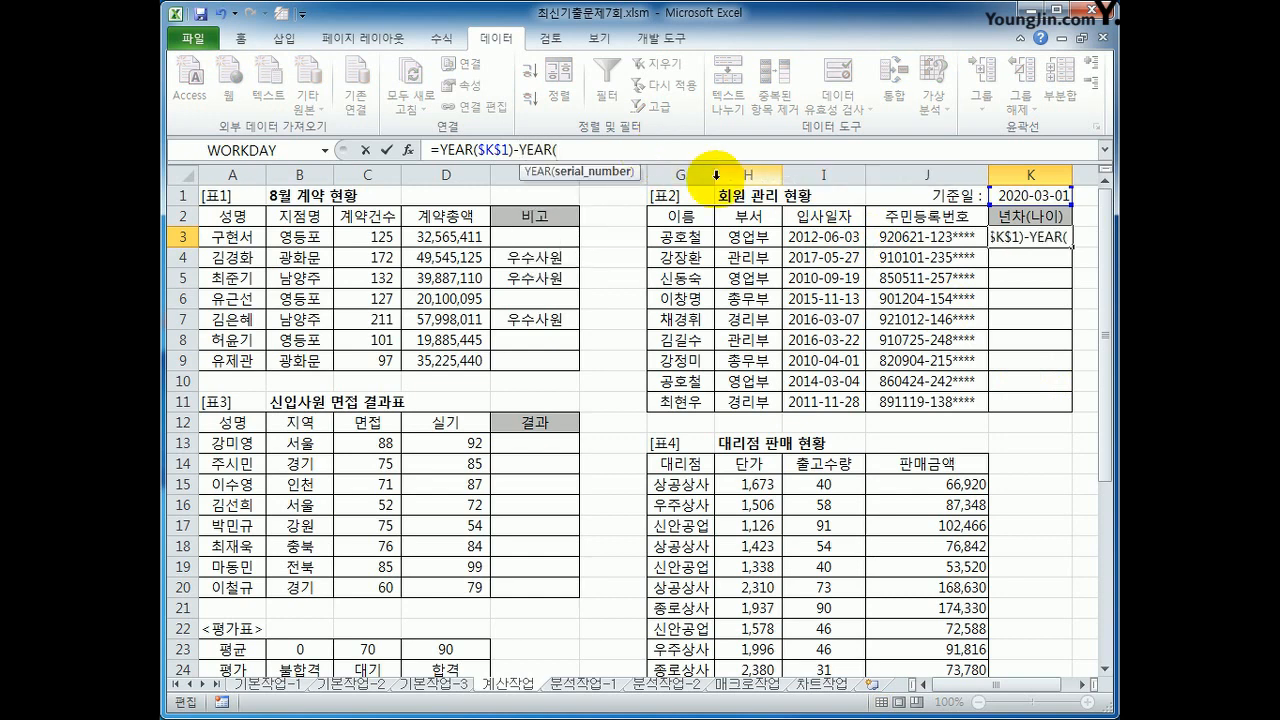
pyautogui.click(803, 236)
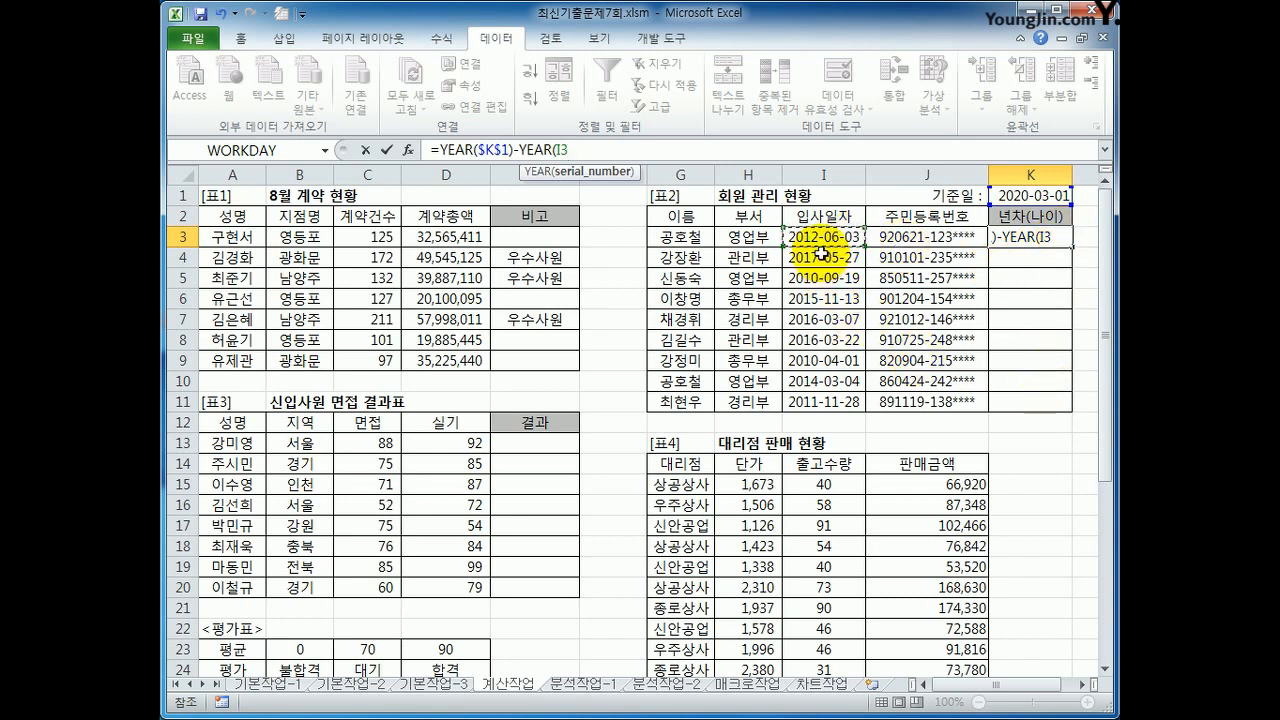
pyautogui.write(')')
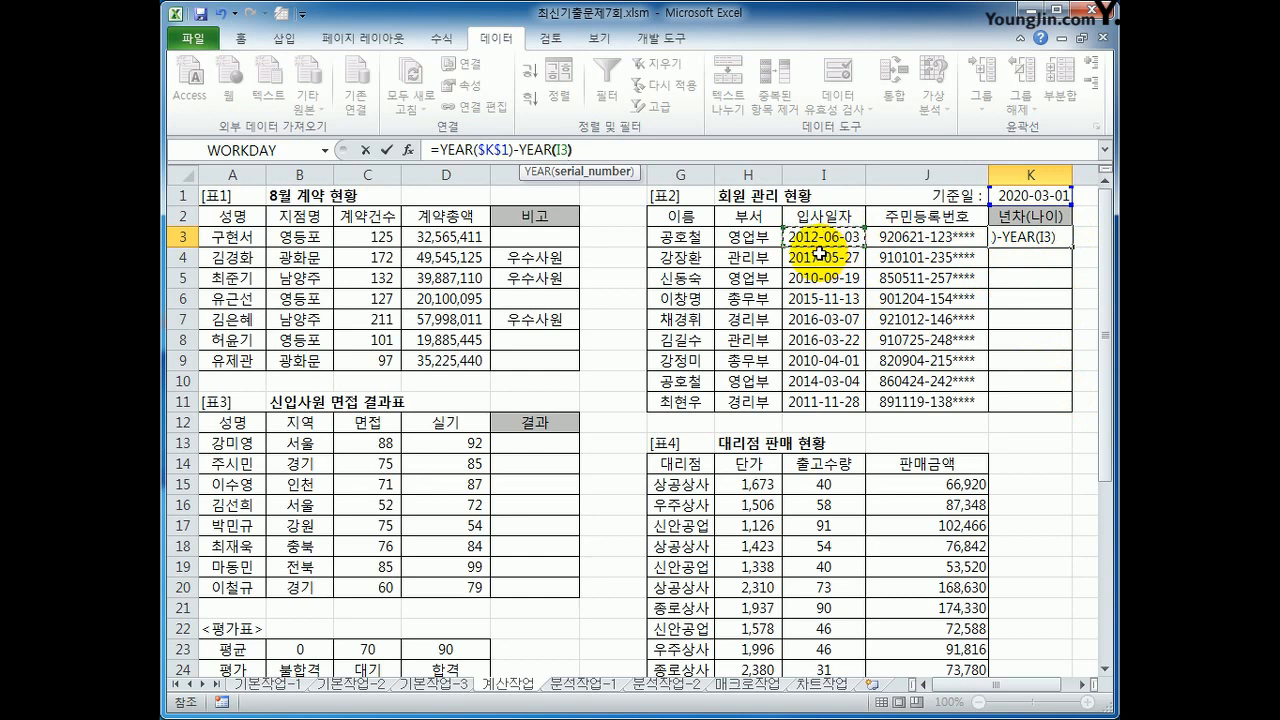
pyautogui.press('Return')
pyautogui.press('Up')
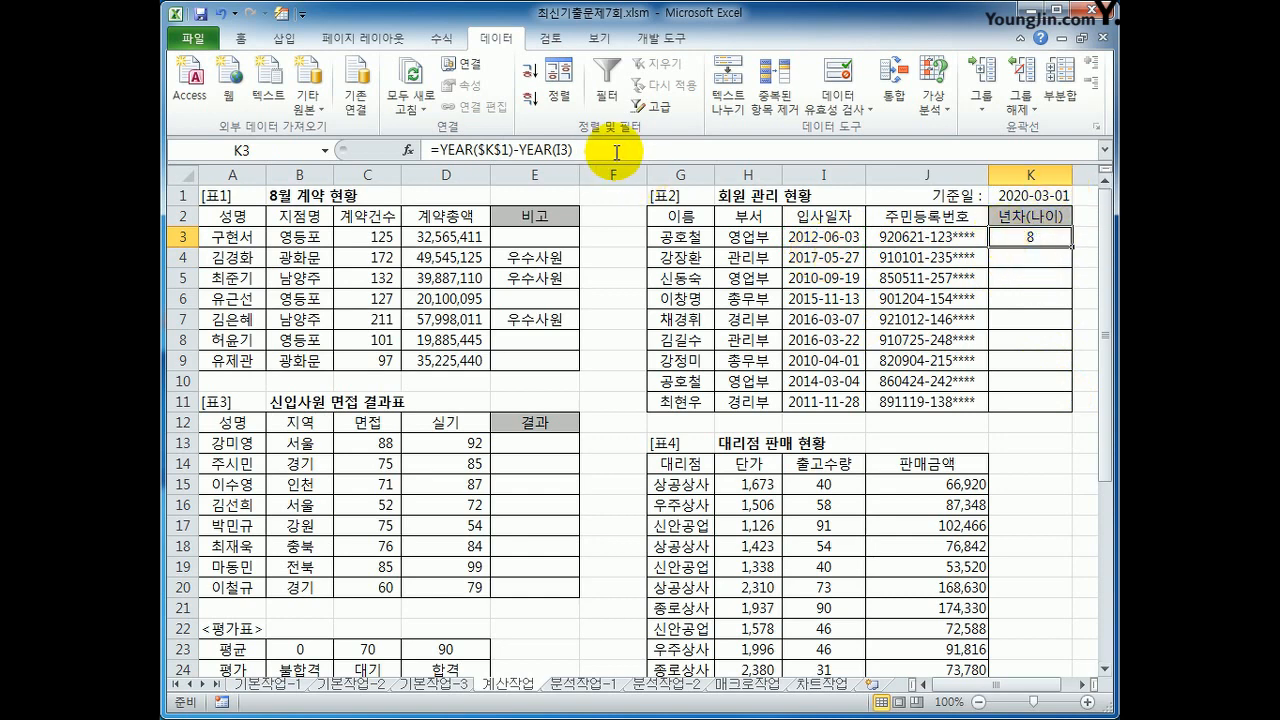
# Step: Append &"(" to the K3 formula so an opening parenthesis follows the year difference
pyautogui.click(590, 149)
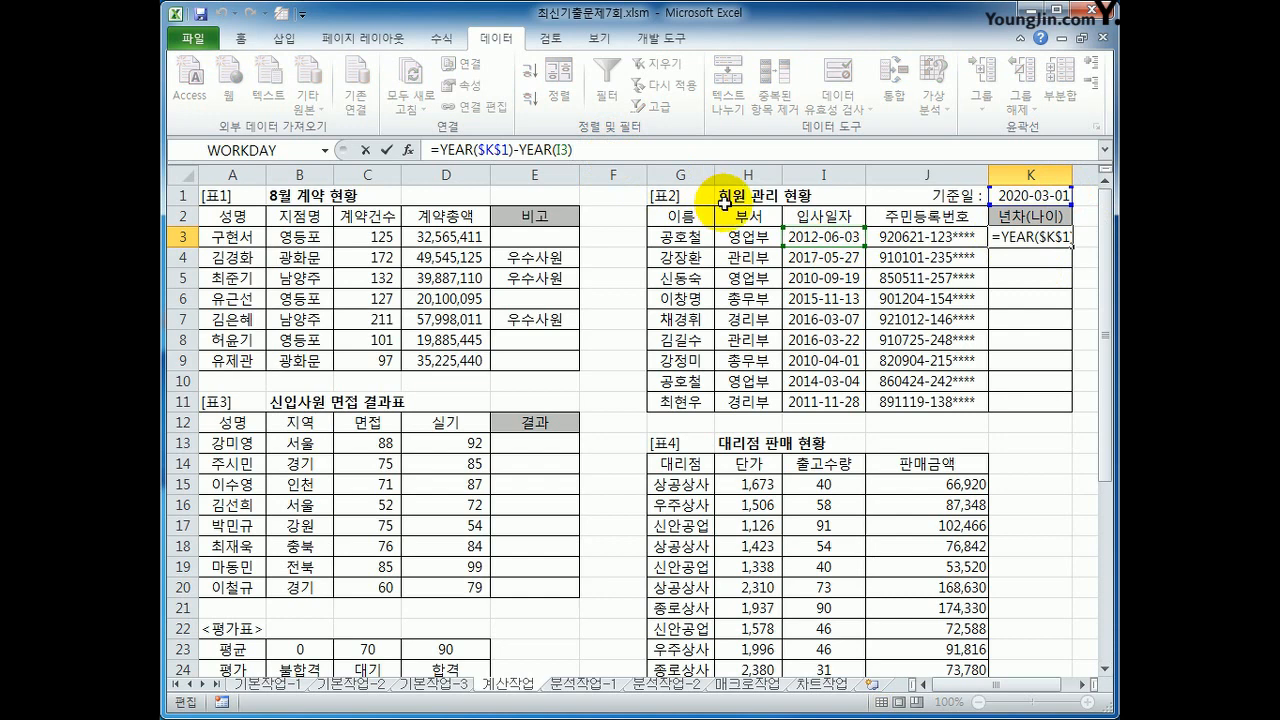
pyautogui.write('&"("')
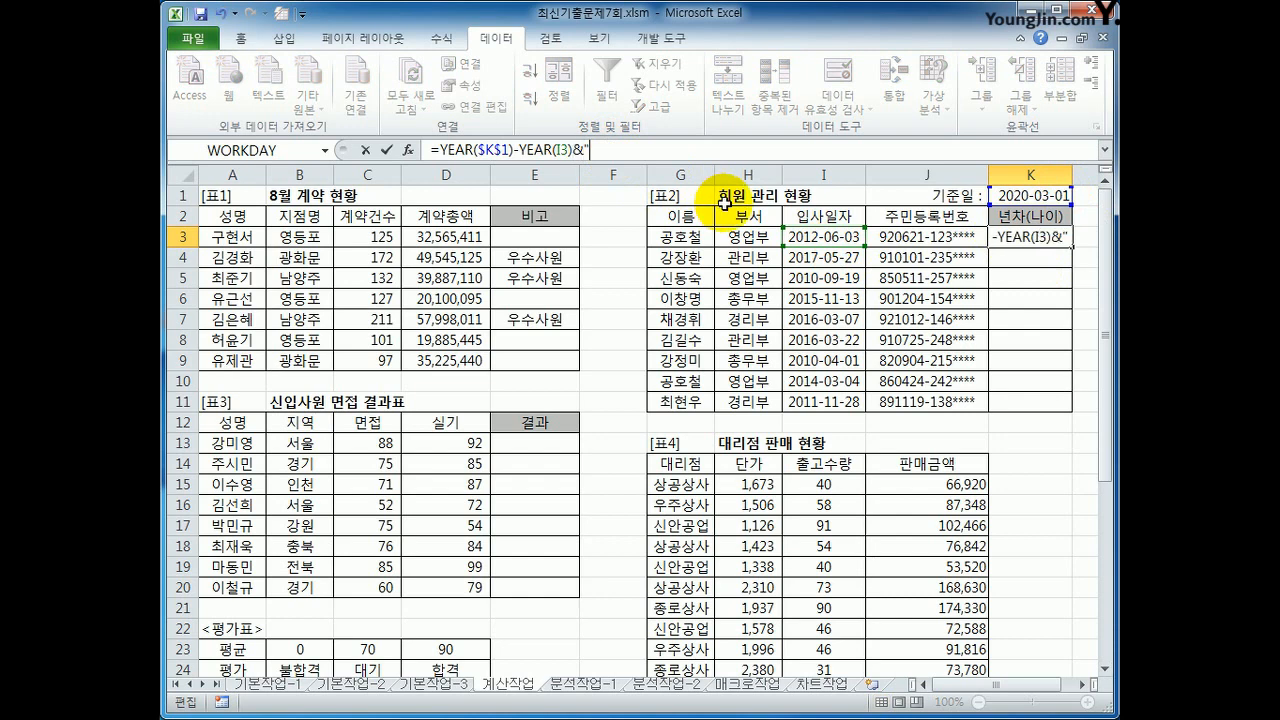
pyautogui.press('Return')
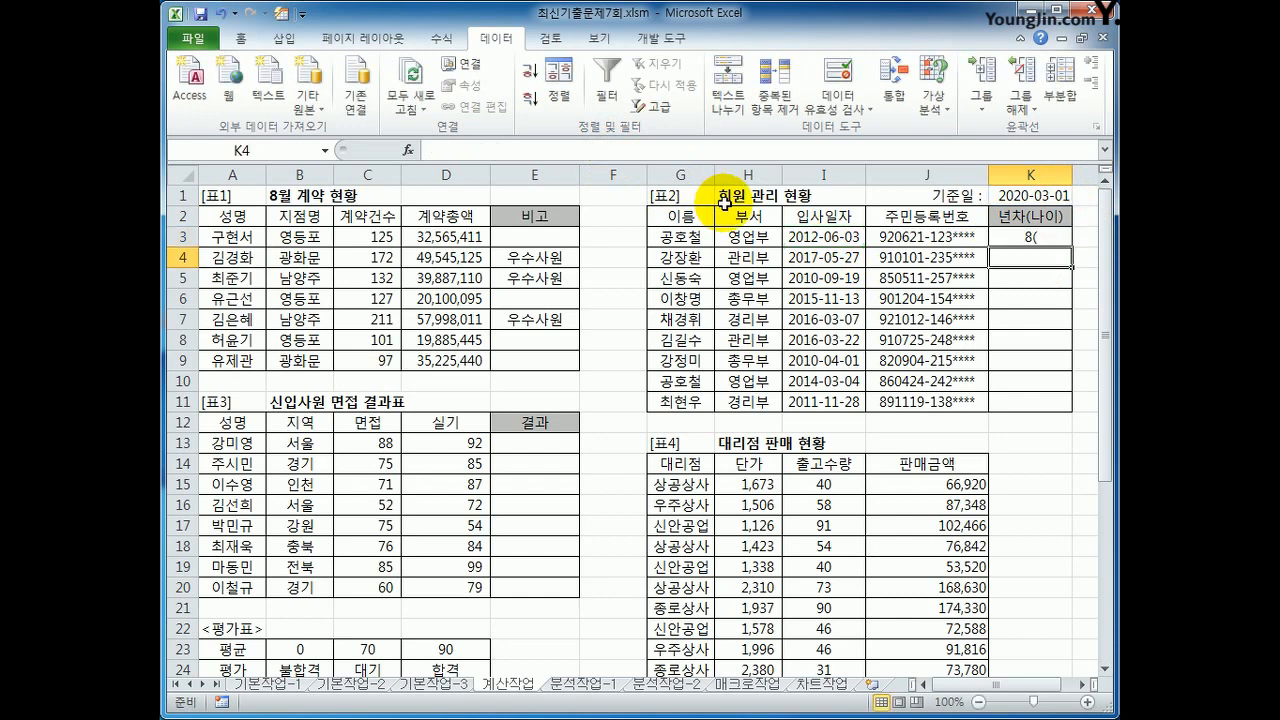
# Step: Extend the K3 formula with &YEAR($K$1) to append the year of the 기준일
pyautogui.press('Up')
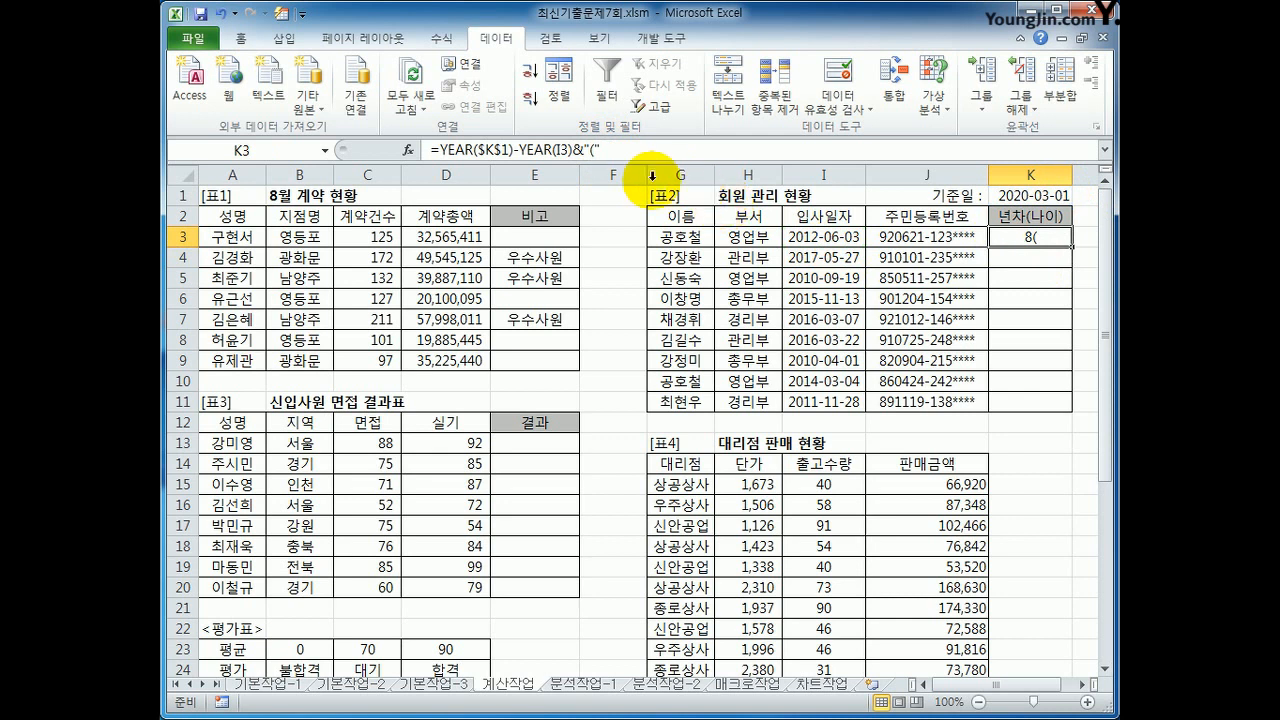
pyautogui.press('F2')
pyautogui.write('&')
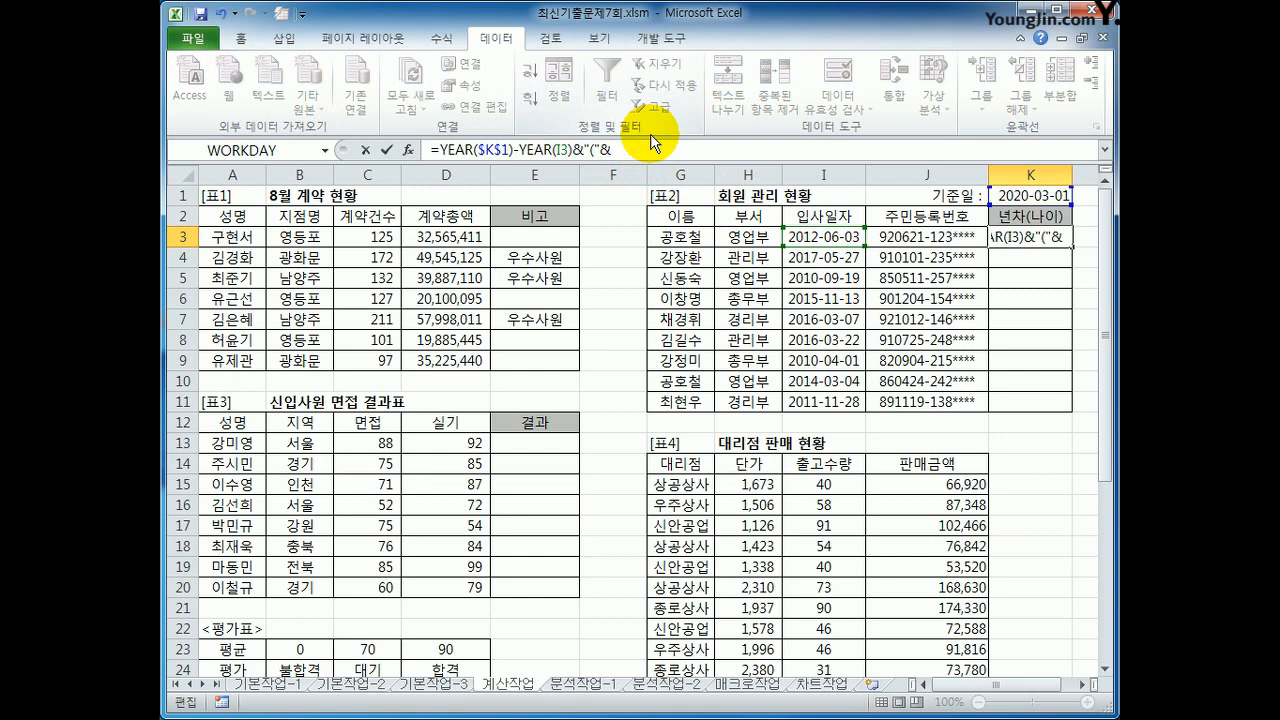
pyautogui.write('YEAR(')
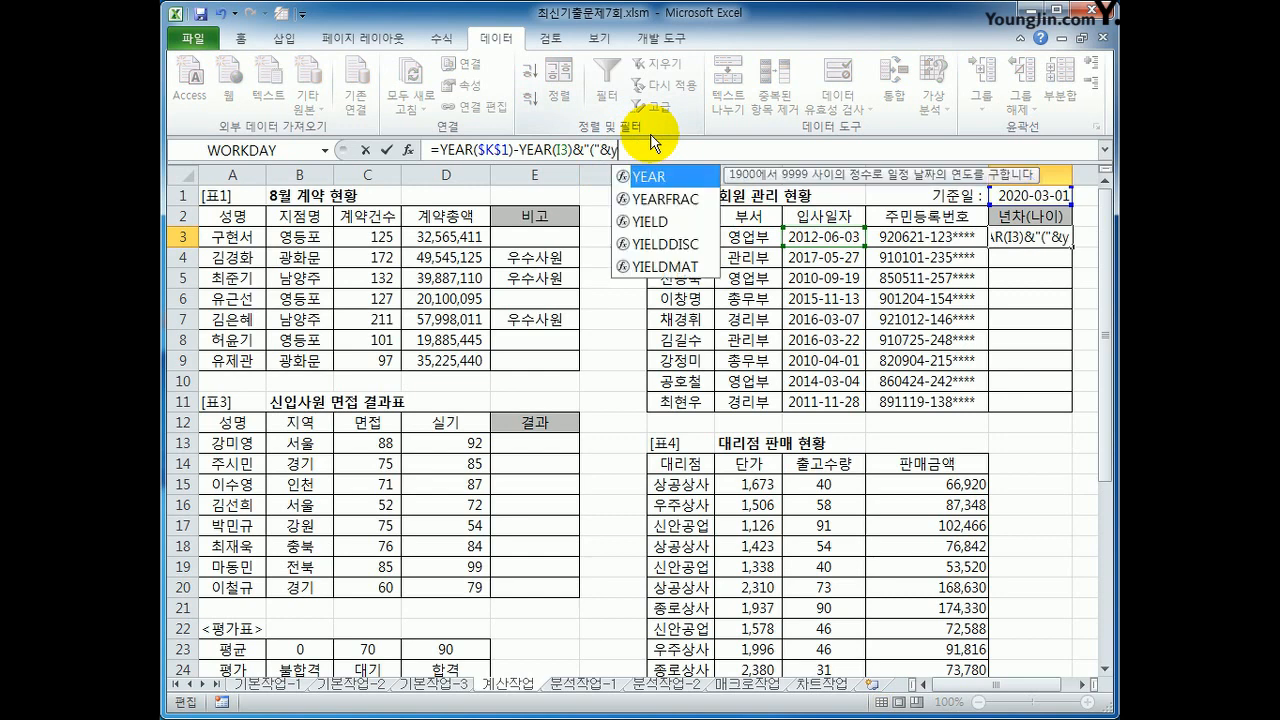
pyautogui.click(1017, 195)
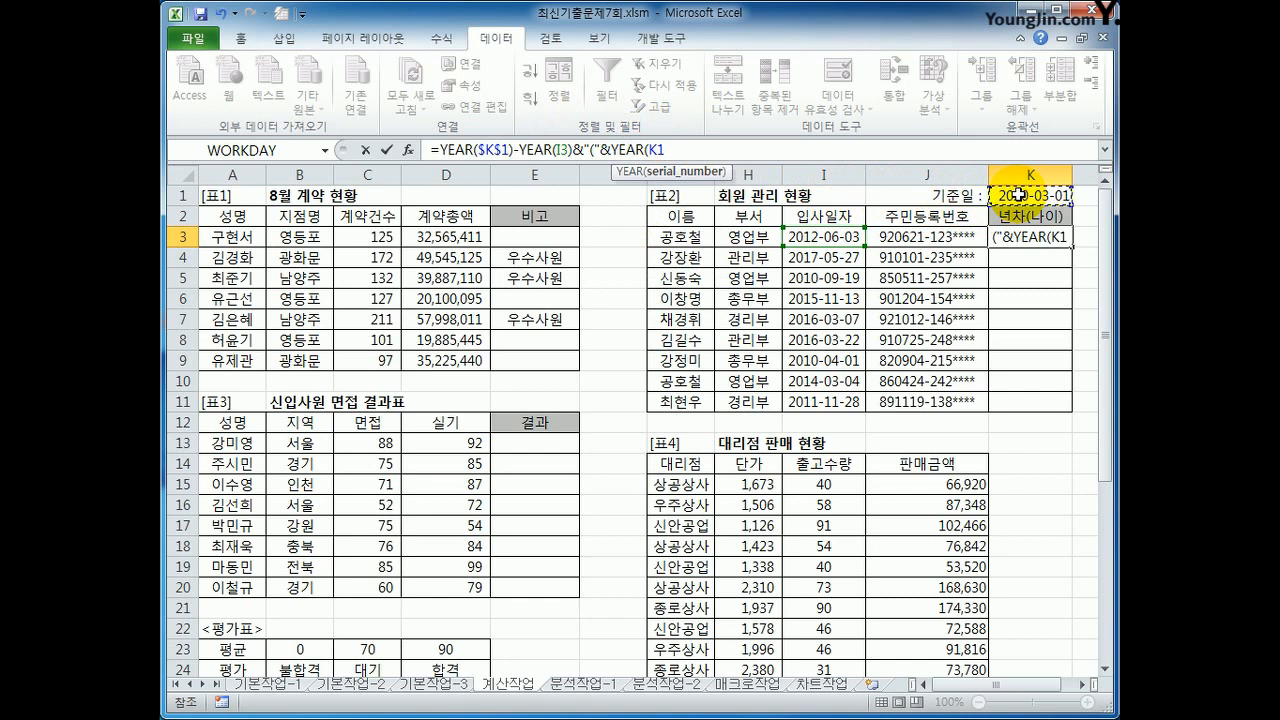
pyautogui.press('F4')
pyautogui.write(')')
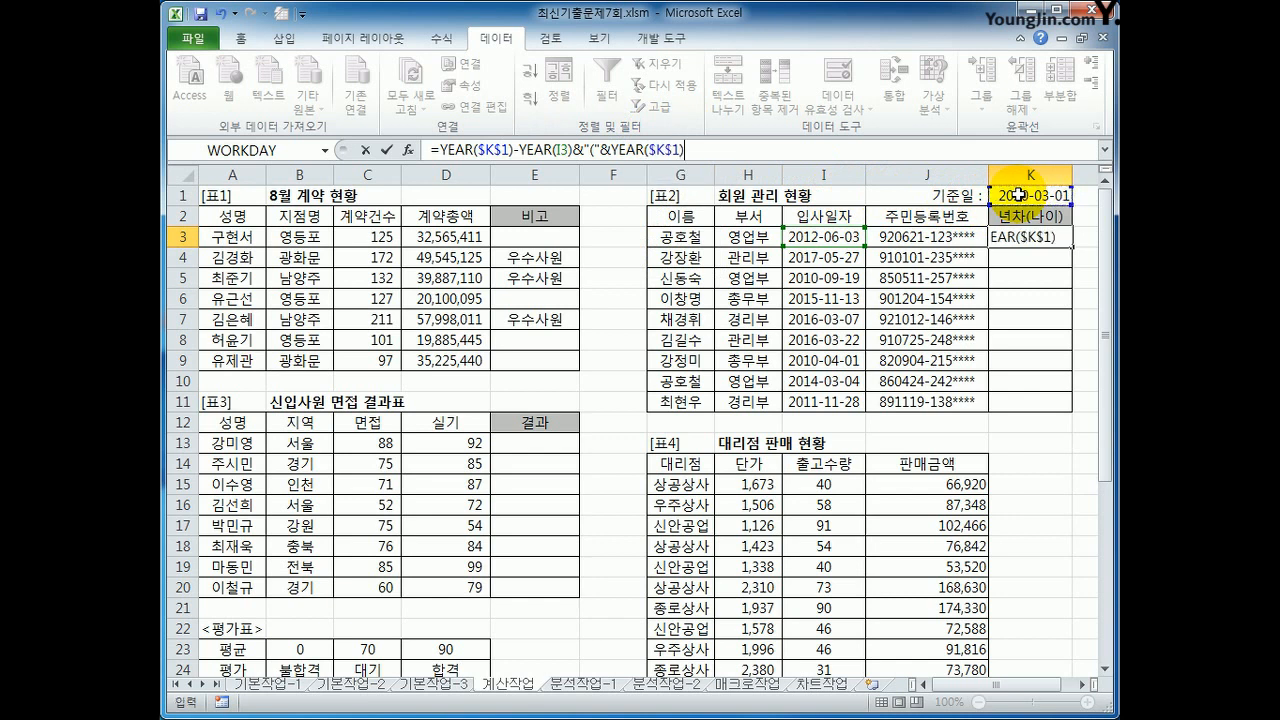
pyautogui.write('-(1900+')
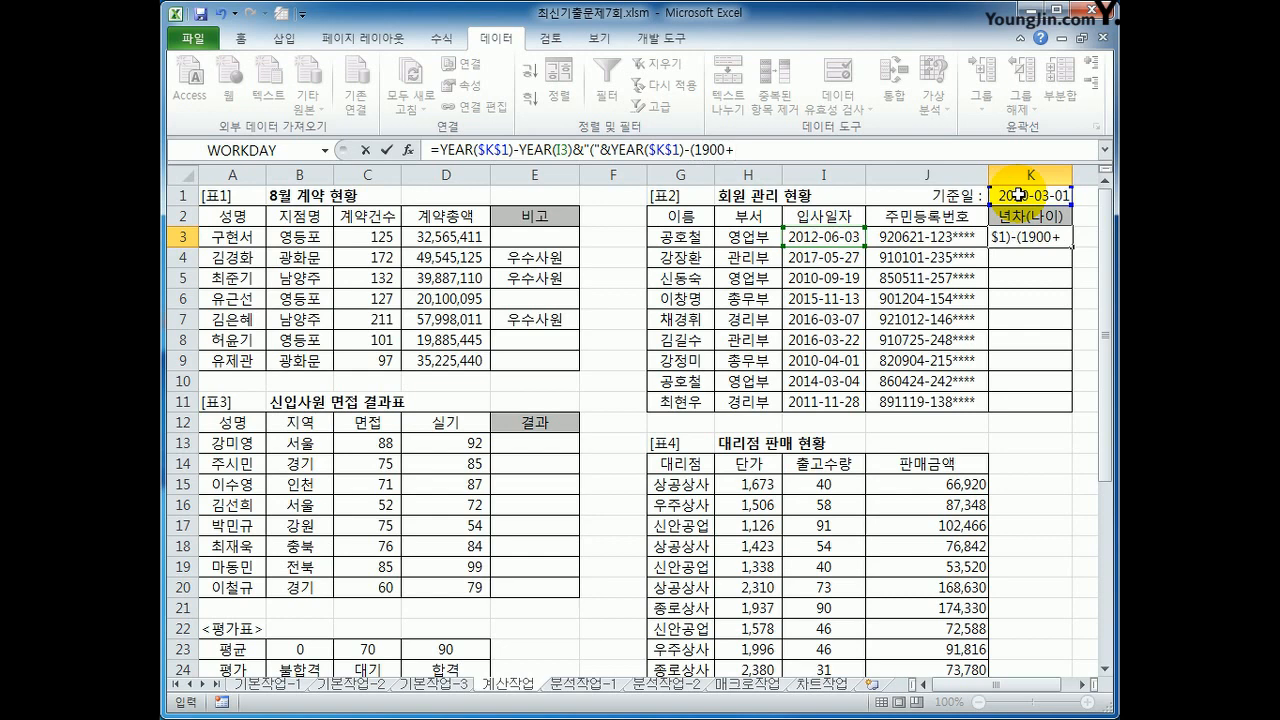
pyautogui.write('LE')
# Step: Subtract the birth year from the 기준일 year by adding -(1900+LEFT(J3,2)) to the K3 formula
pyautogui.press('Tab')
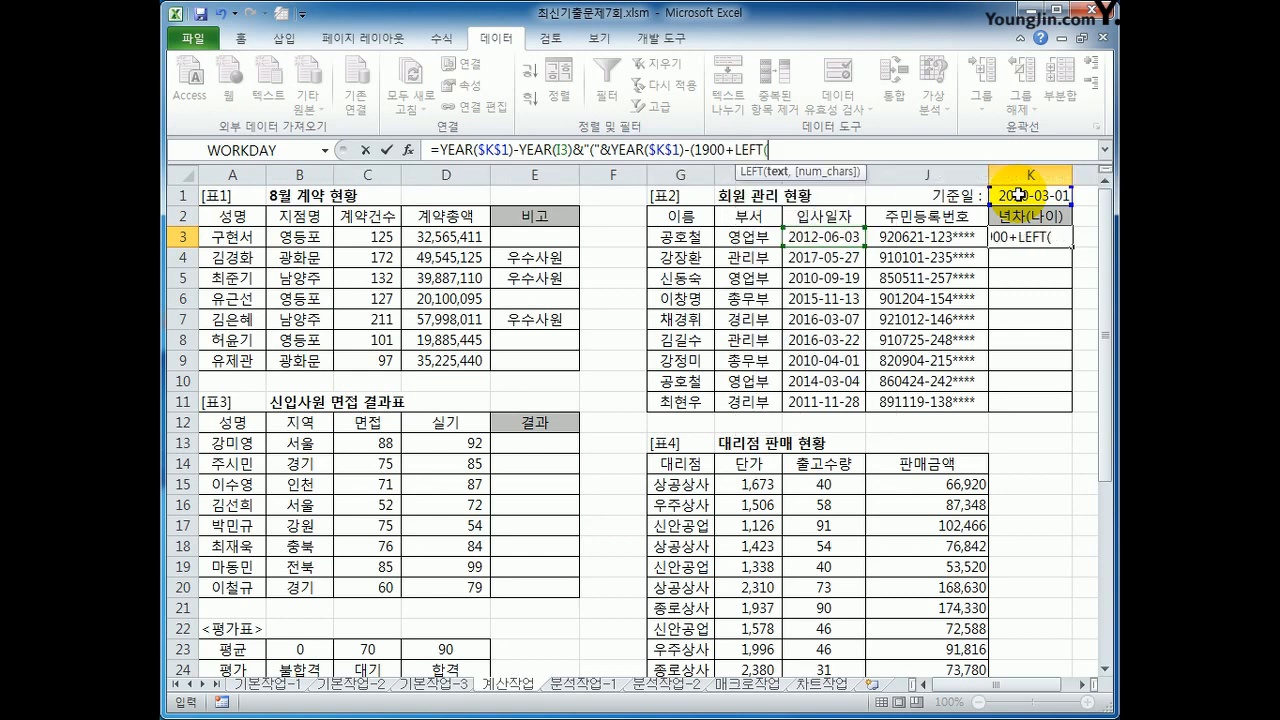
pyautogui.click(910, 235)
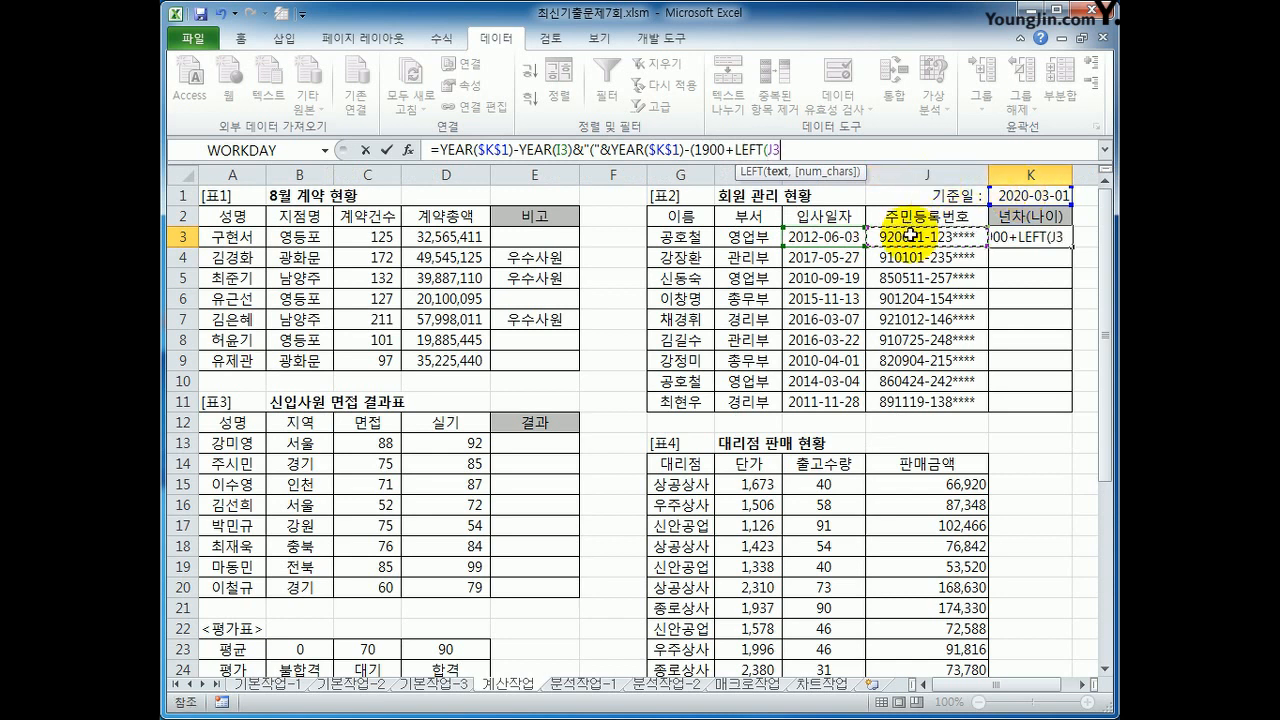
pyautogui.write(',2)')
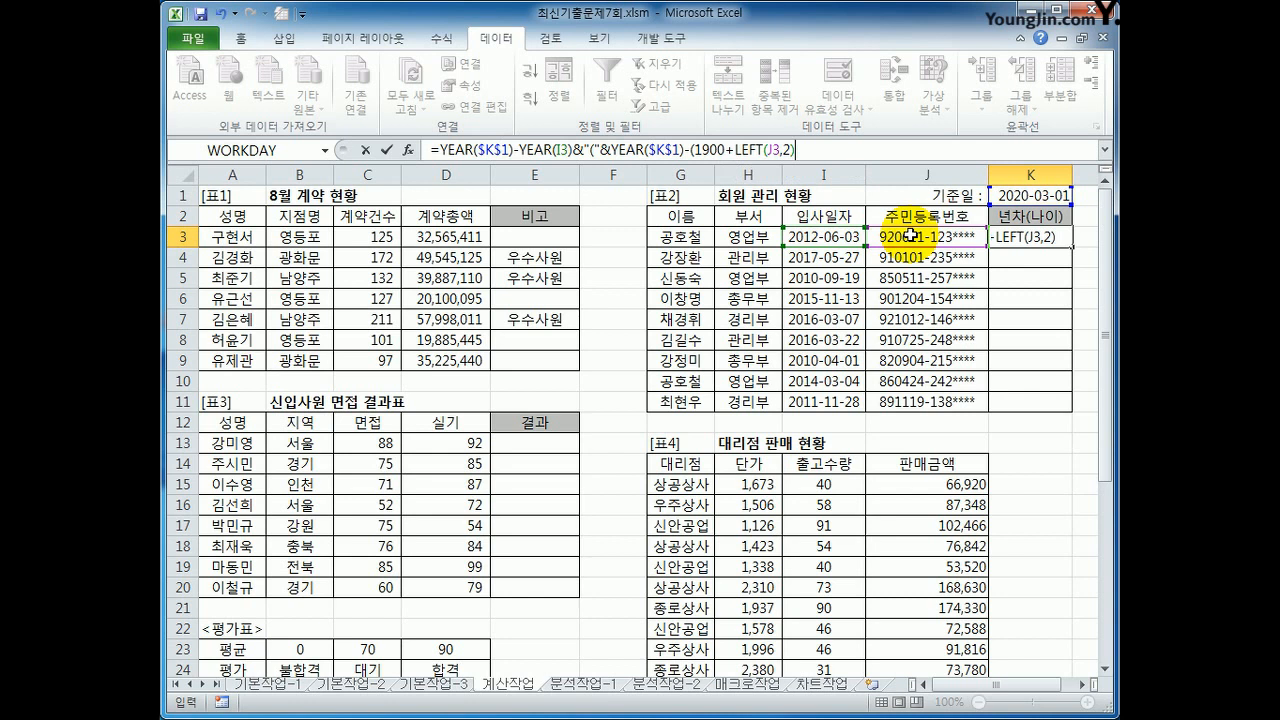
pyautogui.write(')')
pyautogui.hotkey('ctrl', 'Return')
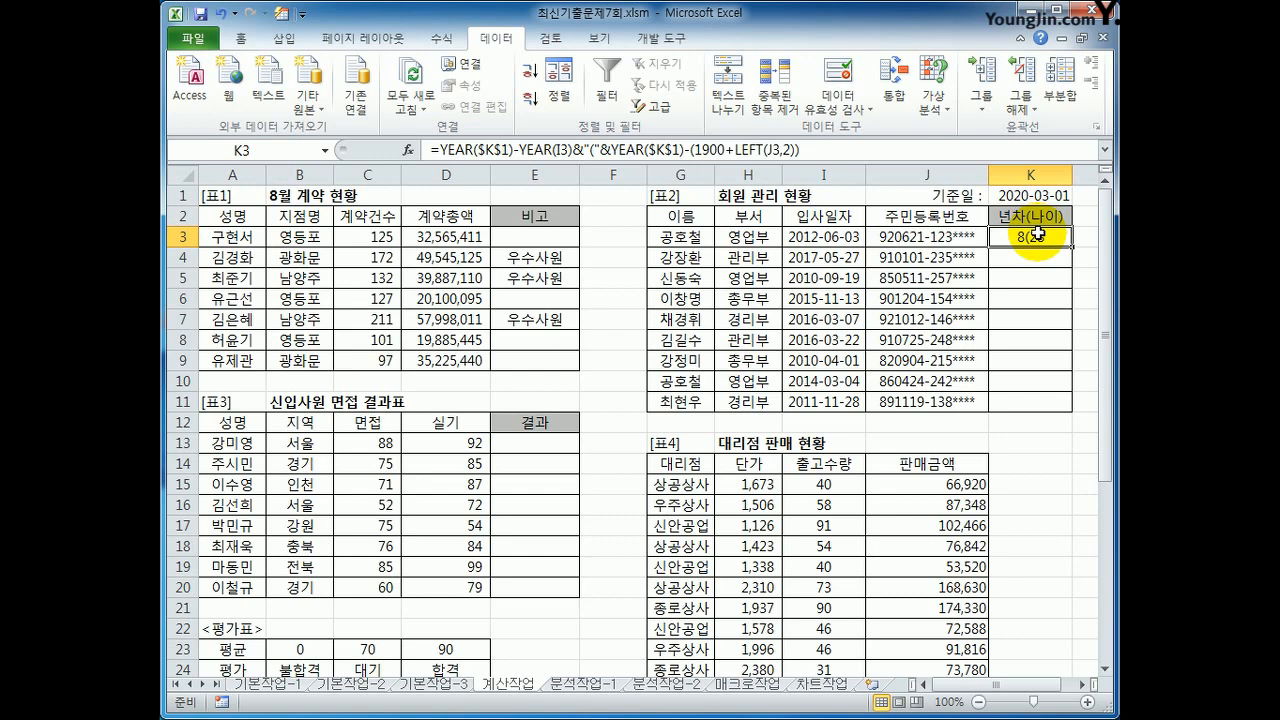
# Step: Append &")" to the end of the K3 formula to close the parenthesis around the age
pyautogui.click(840, 152)
pyautogui.write('&')
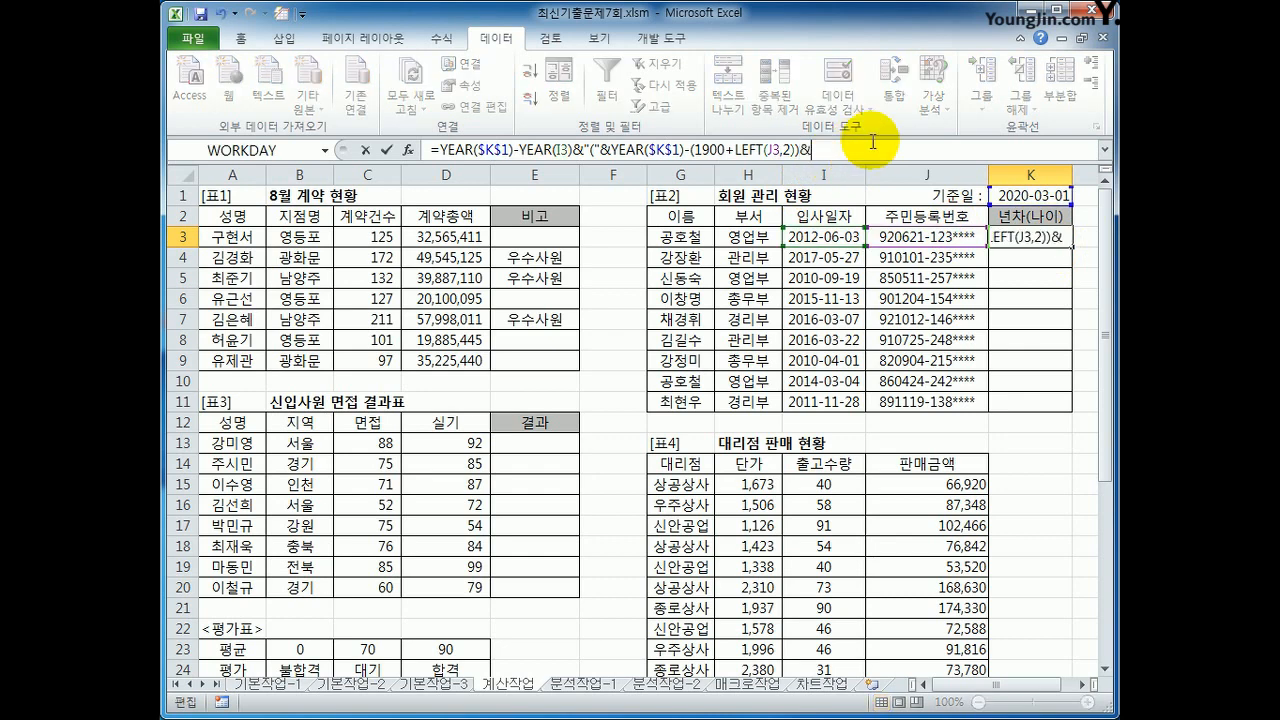
pyautogui.write('")')
pyautogui.press('Return')
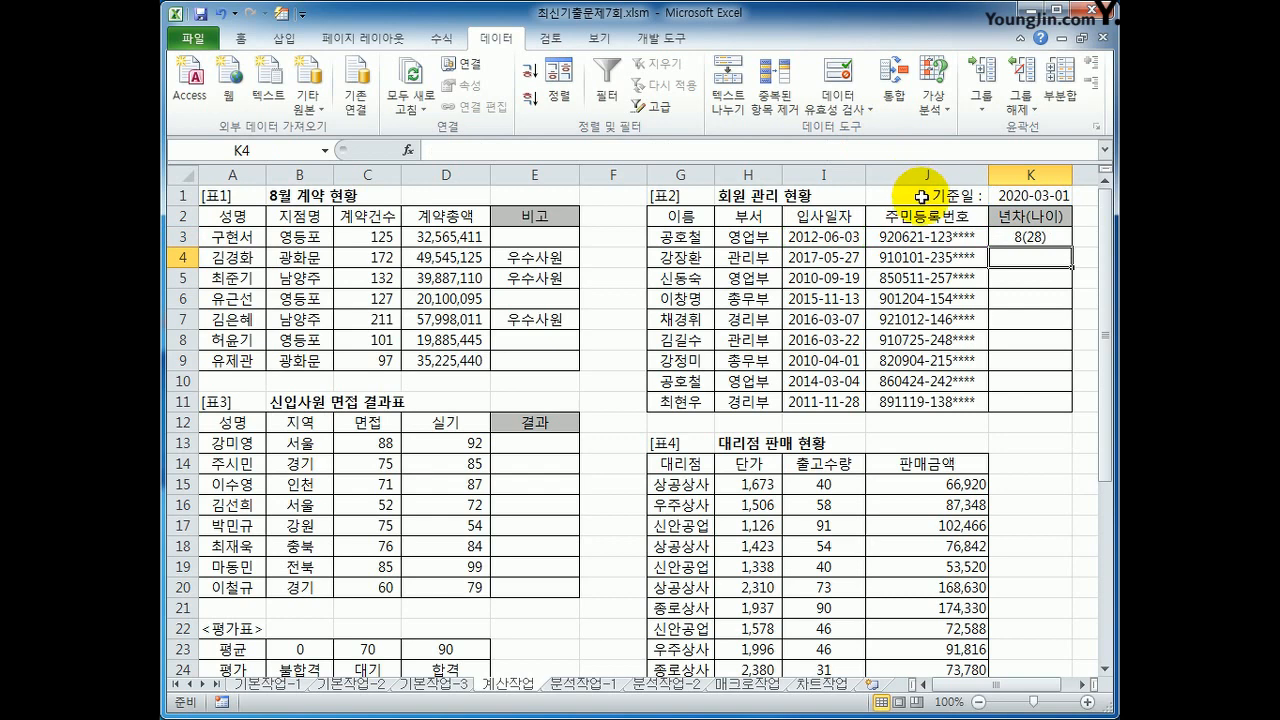
# Step: Insert the text 년차 before the opening parenthesis in the K3 formula, and fill the formula down to K11
pyautogui.click(1030, 238)
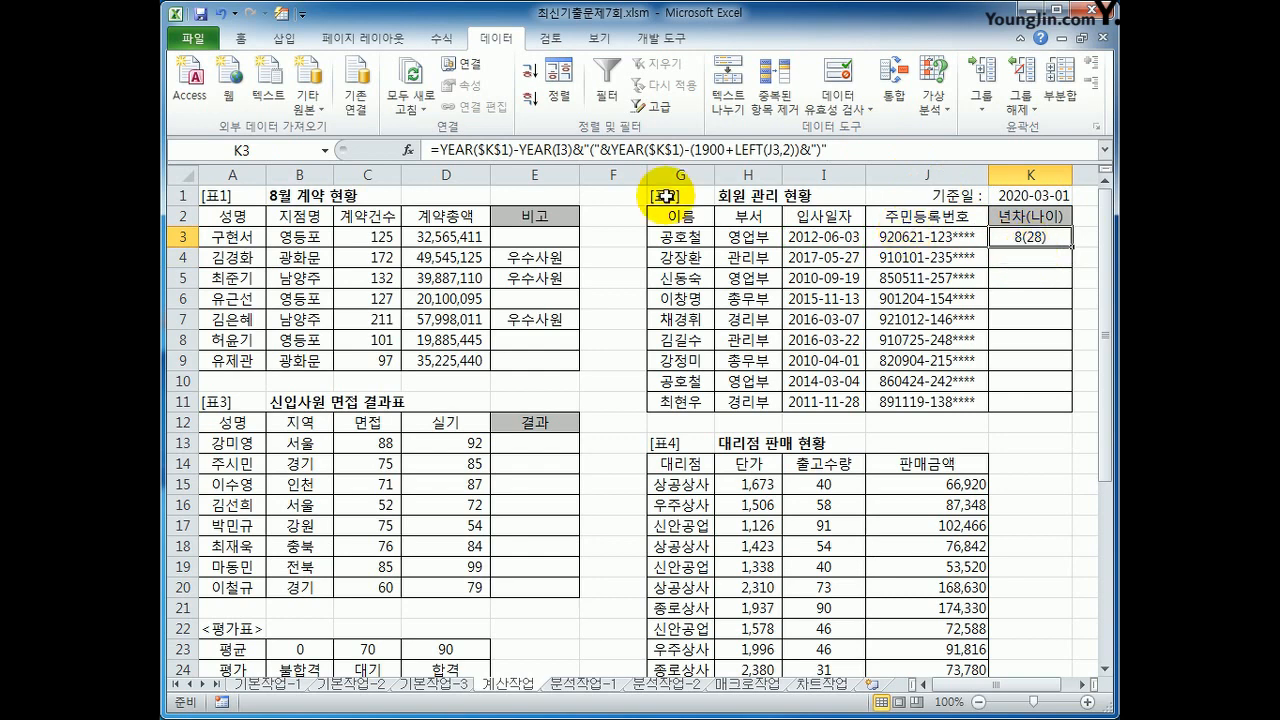
pyautogui.click(591, 150)
pyautogui.write('sus')
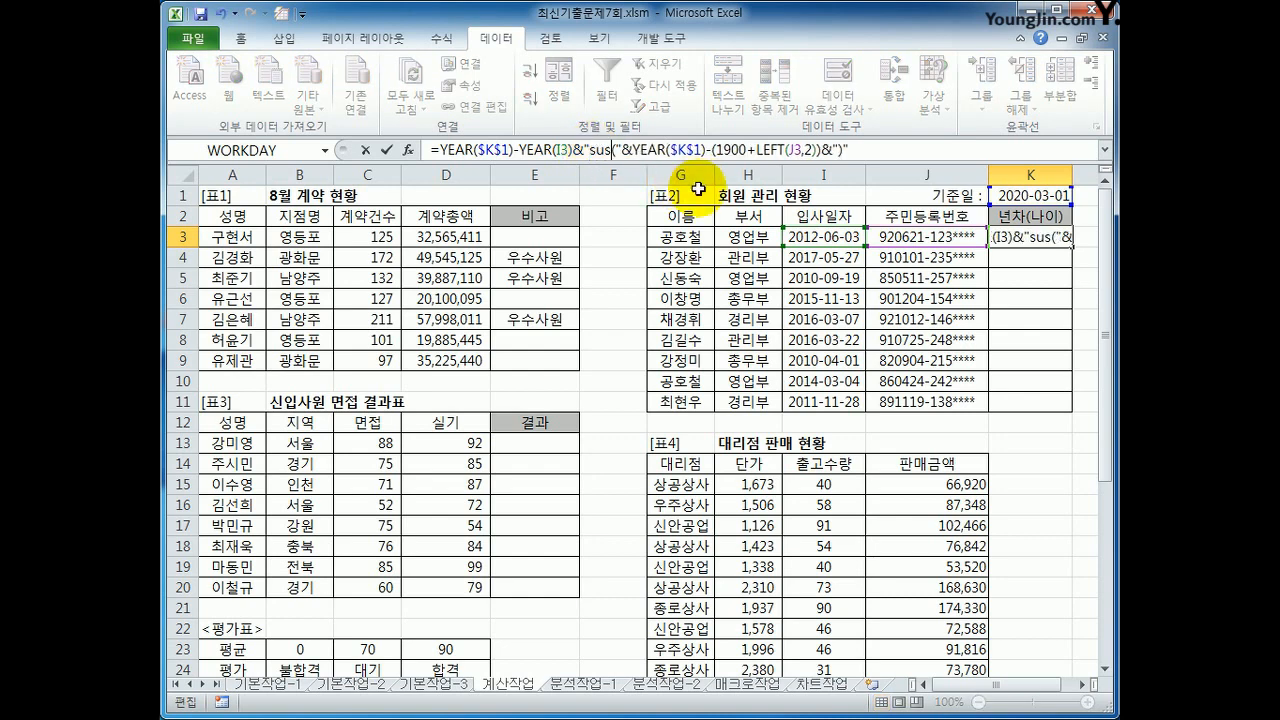
pyautogui.press('BackSpace')
pyautogui.press('BackSpace')
pyautogui.press('BackSpace')
pyautogui.write('년차')
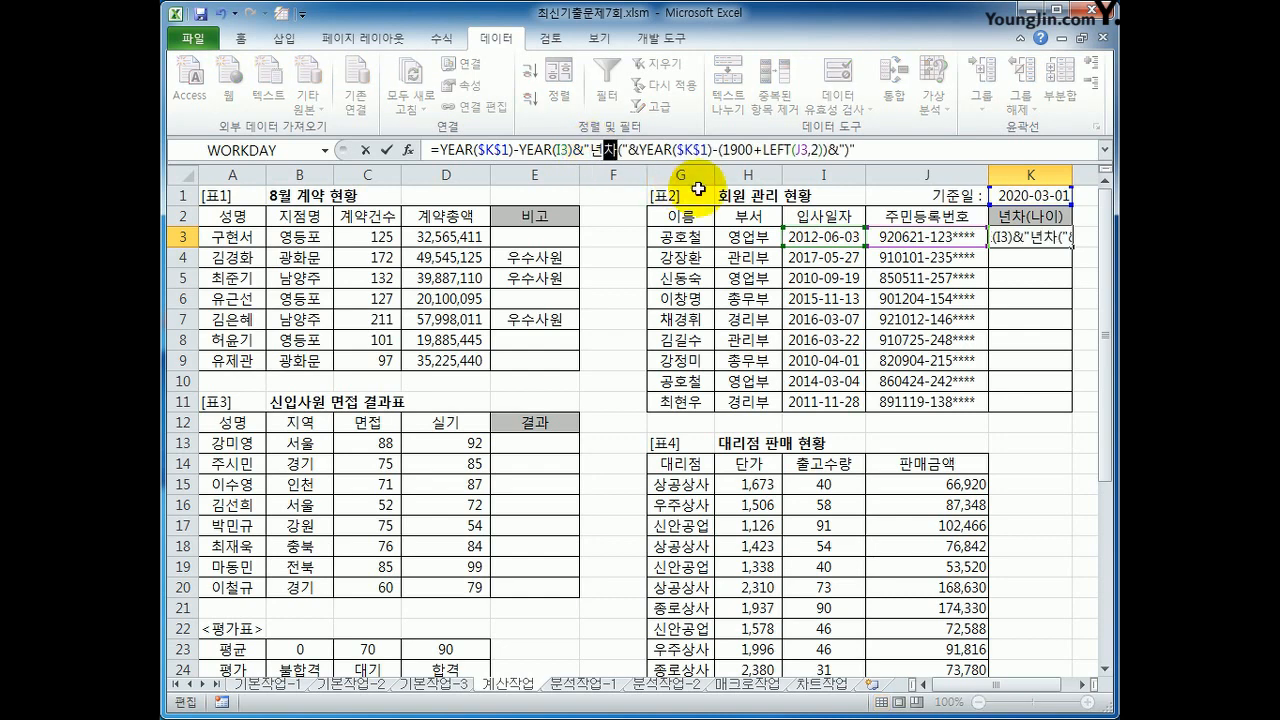
pyautogui.press('Return')
pyautogui.click(1031, 240)
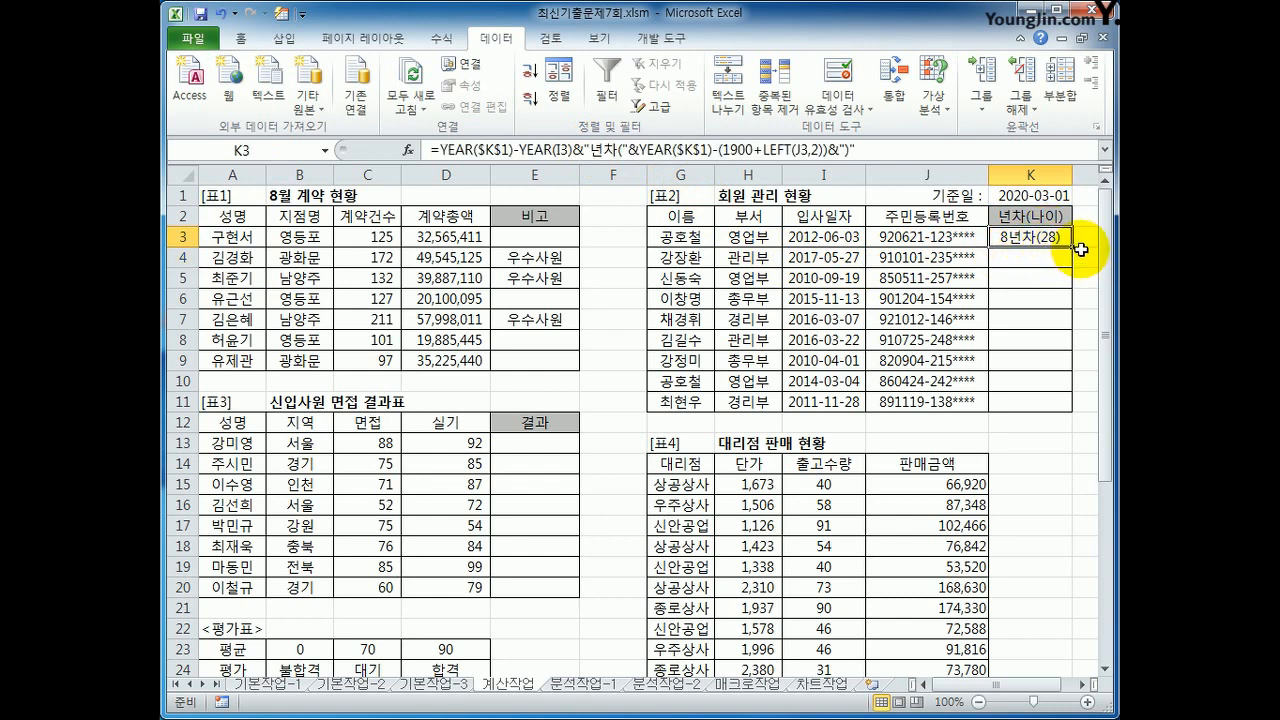
pyautogui.moveTo(1074, 245); pyautogui.dragTo(1052, 418)
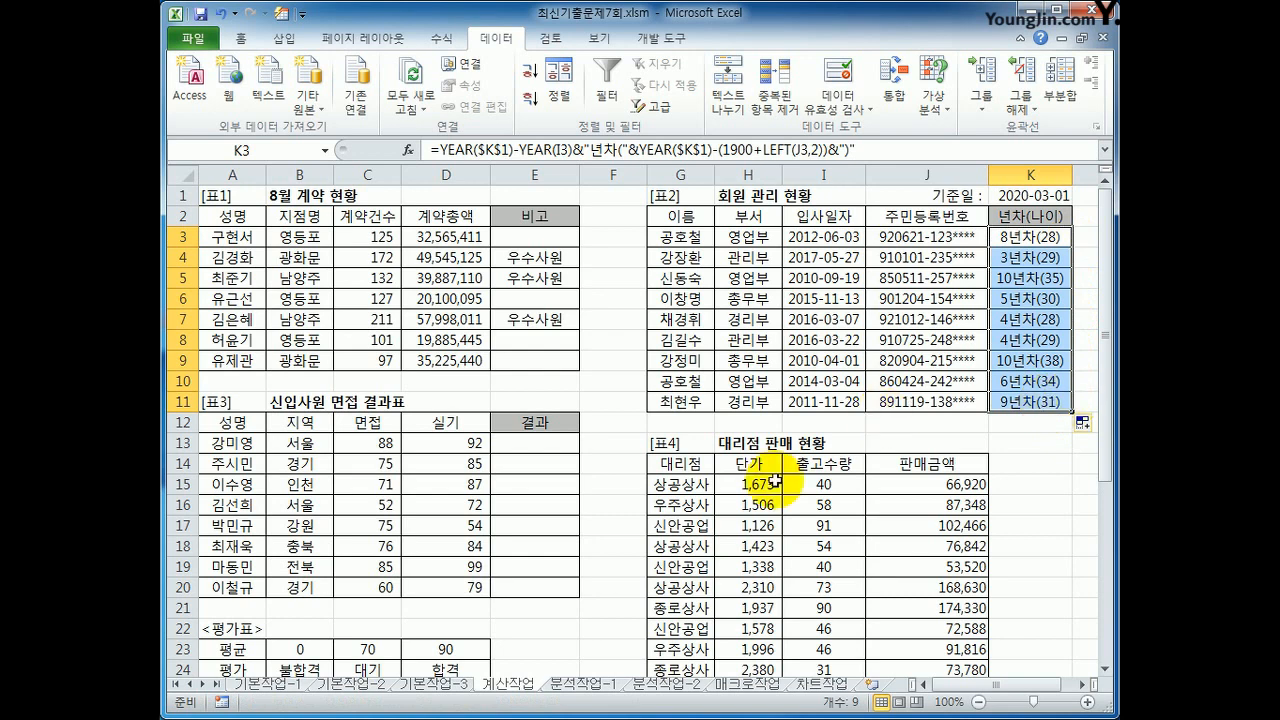
# Step: Examine the 평균 and 평가 rows of the 평가표 and the 면접 and 실기 scores in C13:D13 for the 결과 column
pyautogui.click(528, 443)
pyautogui.scroll(-1, 528, 446)
pyautogui.scroll(-2, 528, 446)
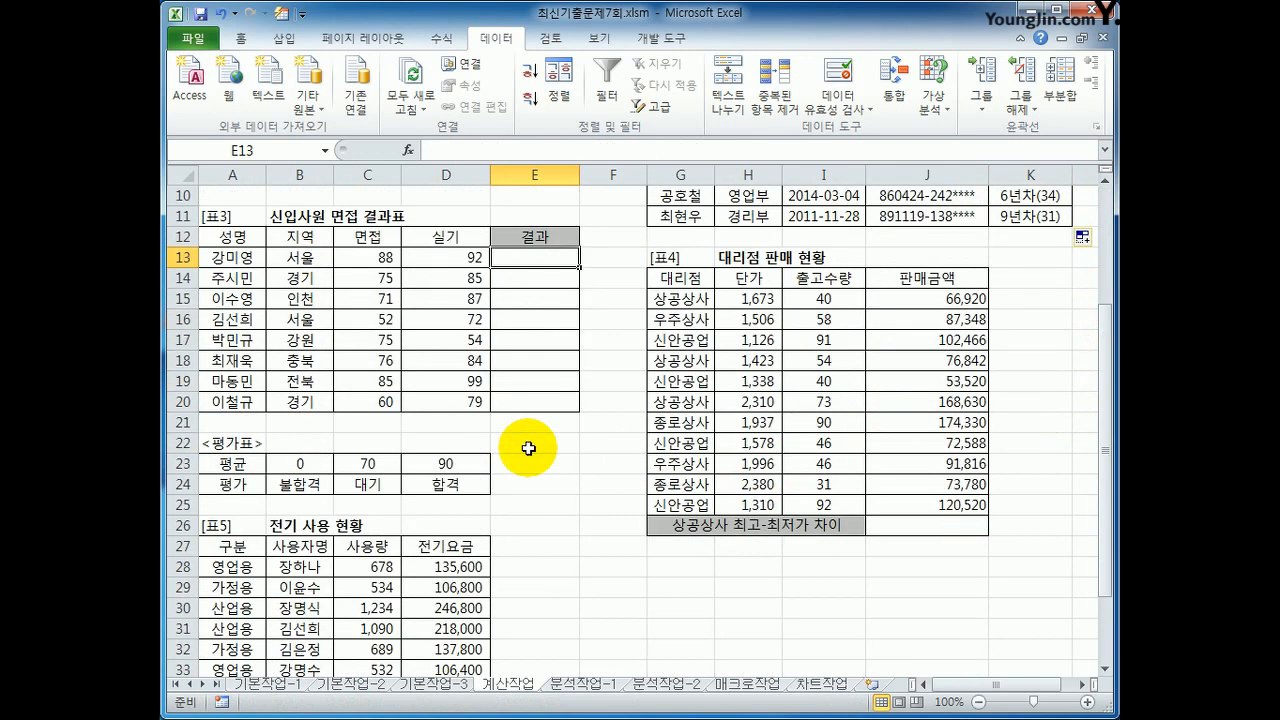
pyautogui.moveTo(301, 467); pyautogui.dragTo(424, 462)
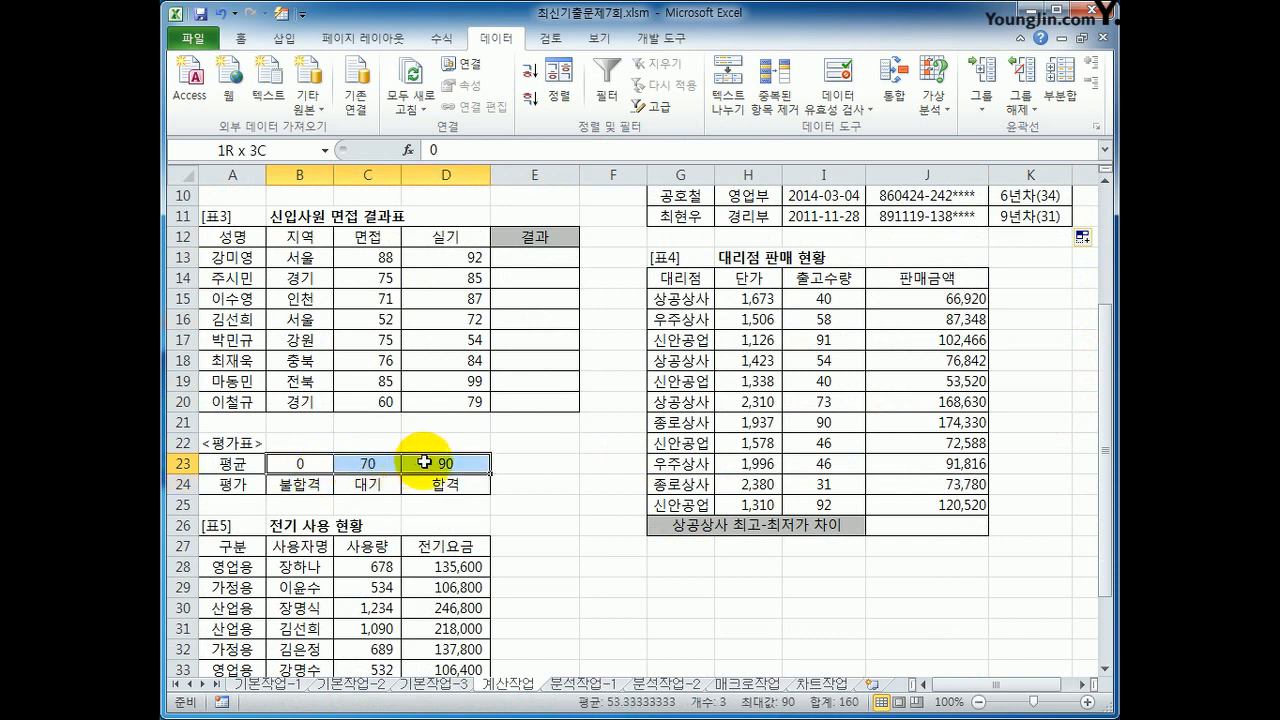
pyautogui.moveTo(312, 486); pyautogui.dragTo(447, 463)
pyautogui.moveTo(300, 484); pyautogui.dragTo(485, 481)
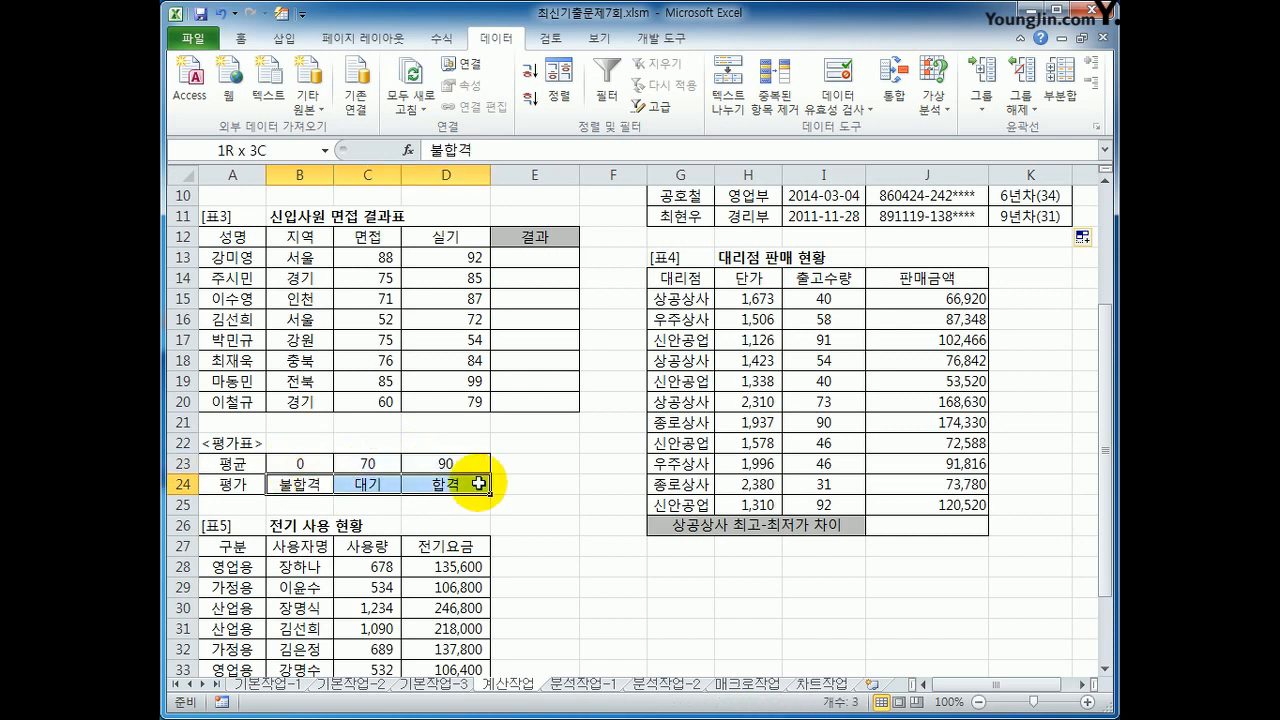
pyautogui.moveTo(323, 460); pyautogui.dragTo(440, 457)
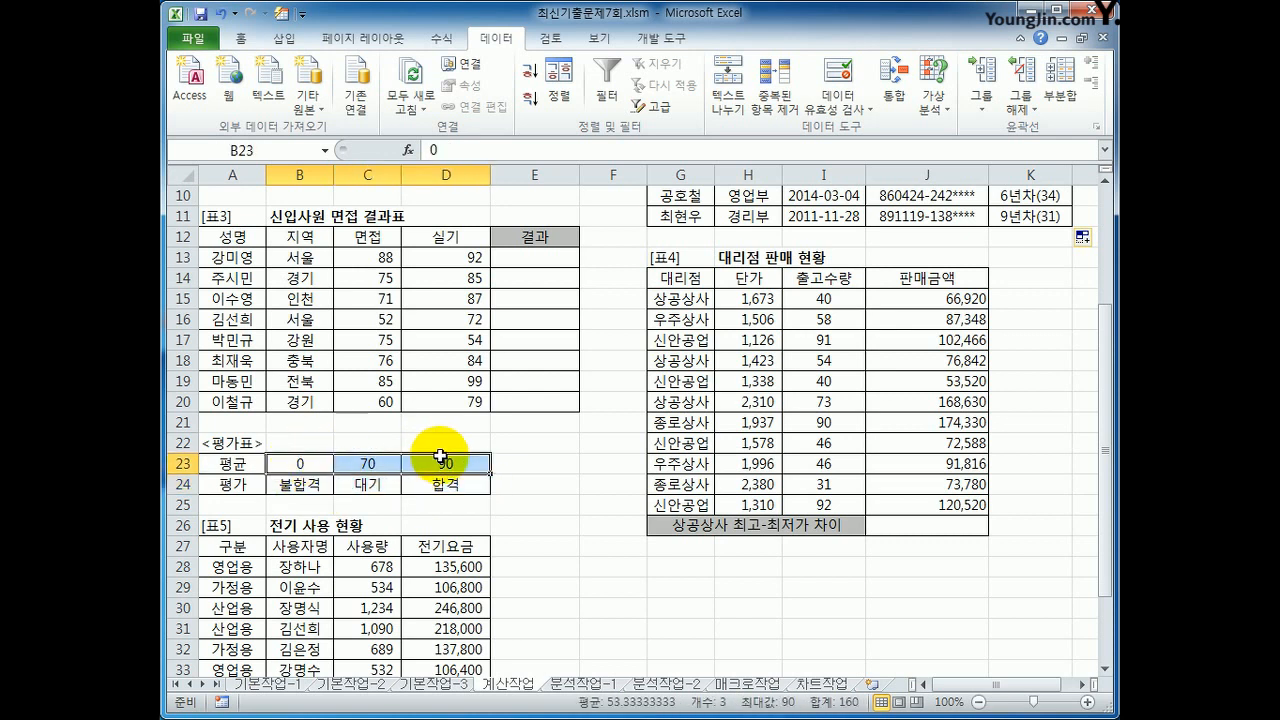
pyautogui.click(381, 254)
pyautogui.click(434, 254)
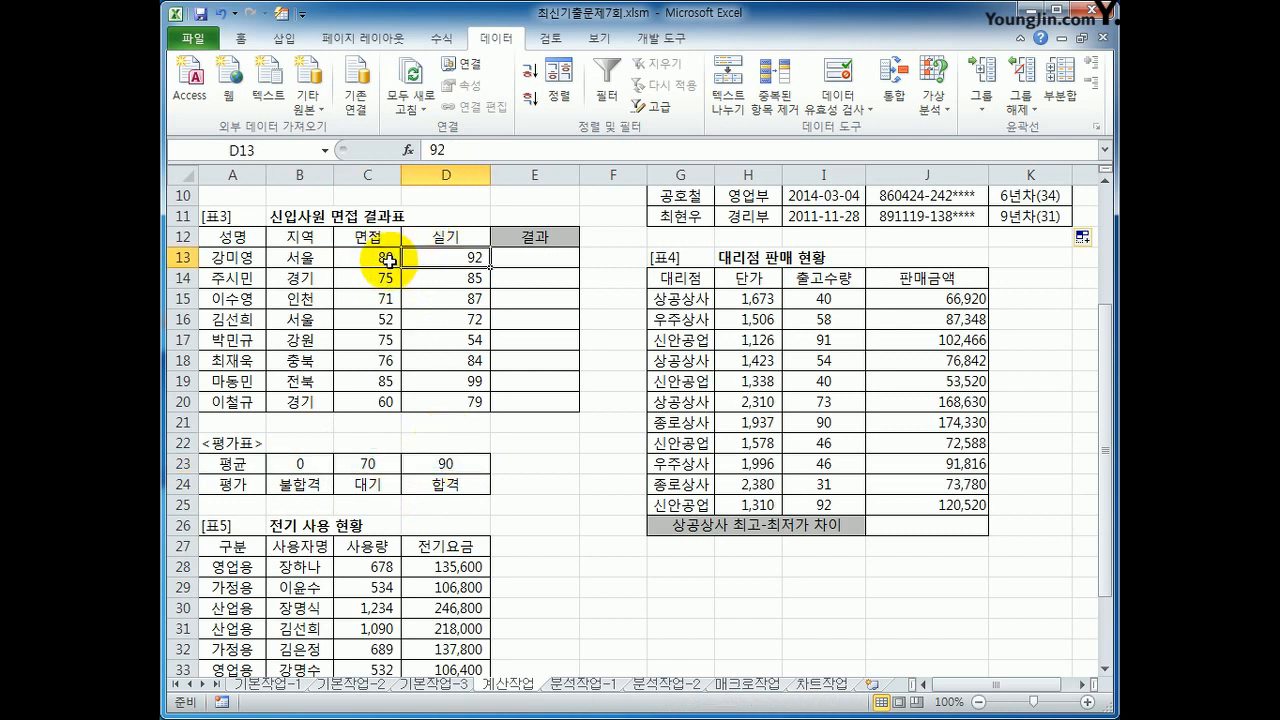
pyautogui.moveTo(385, 257); pyautogui.dragTo(465, 257)
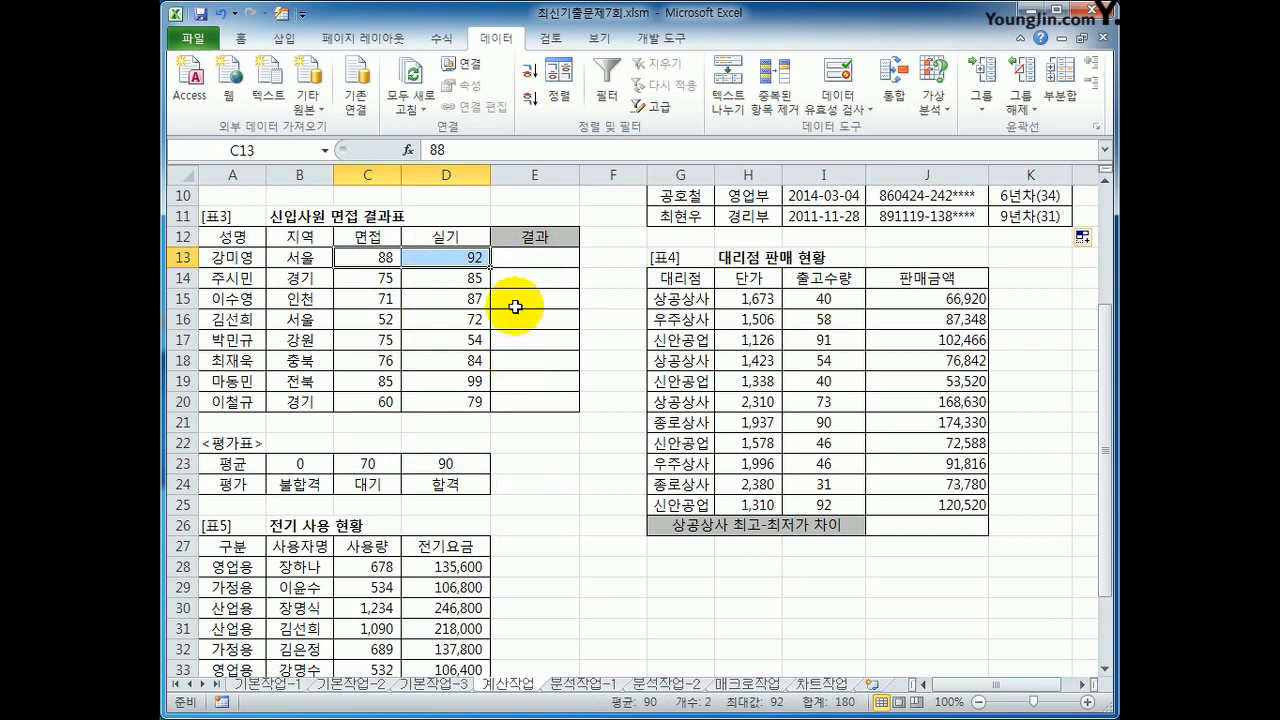
# Step: Enter =AVERAGE(C13:D13) in E13 for the 면접 and 실기 average, and fill it down to E20
pyautogui.click(530, 260)
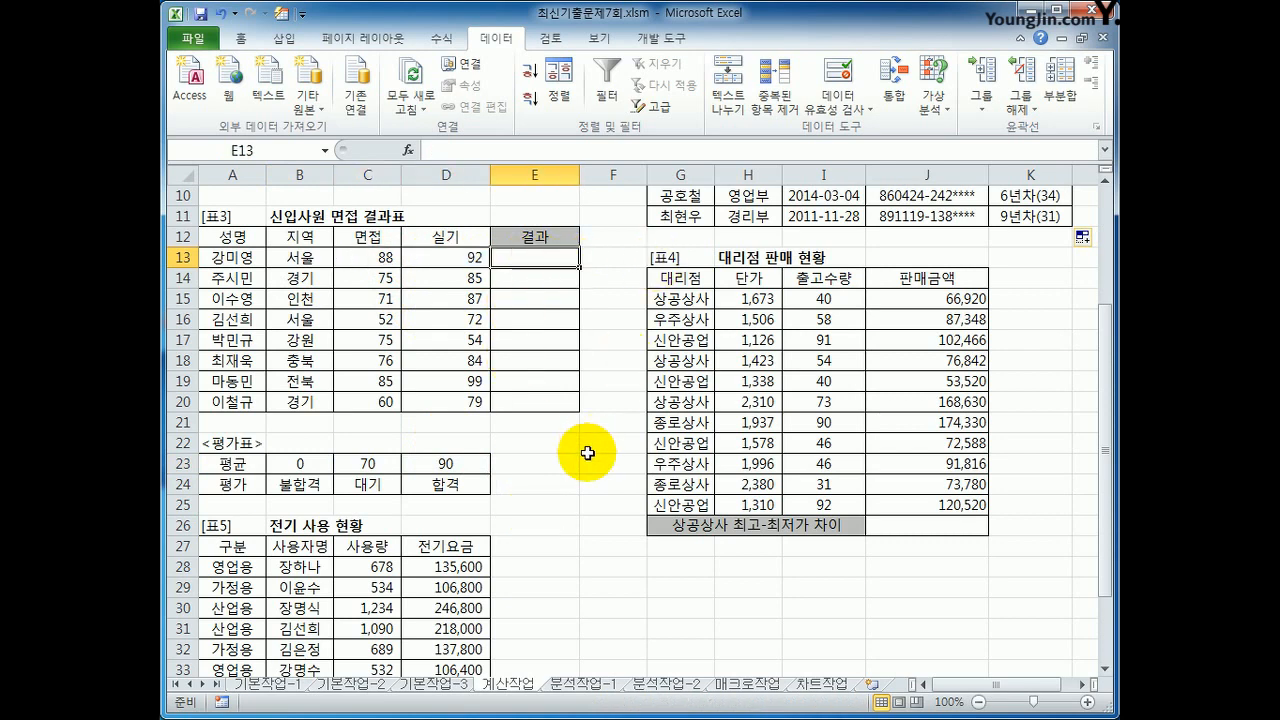
pyautogui.write('=')
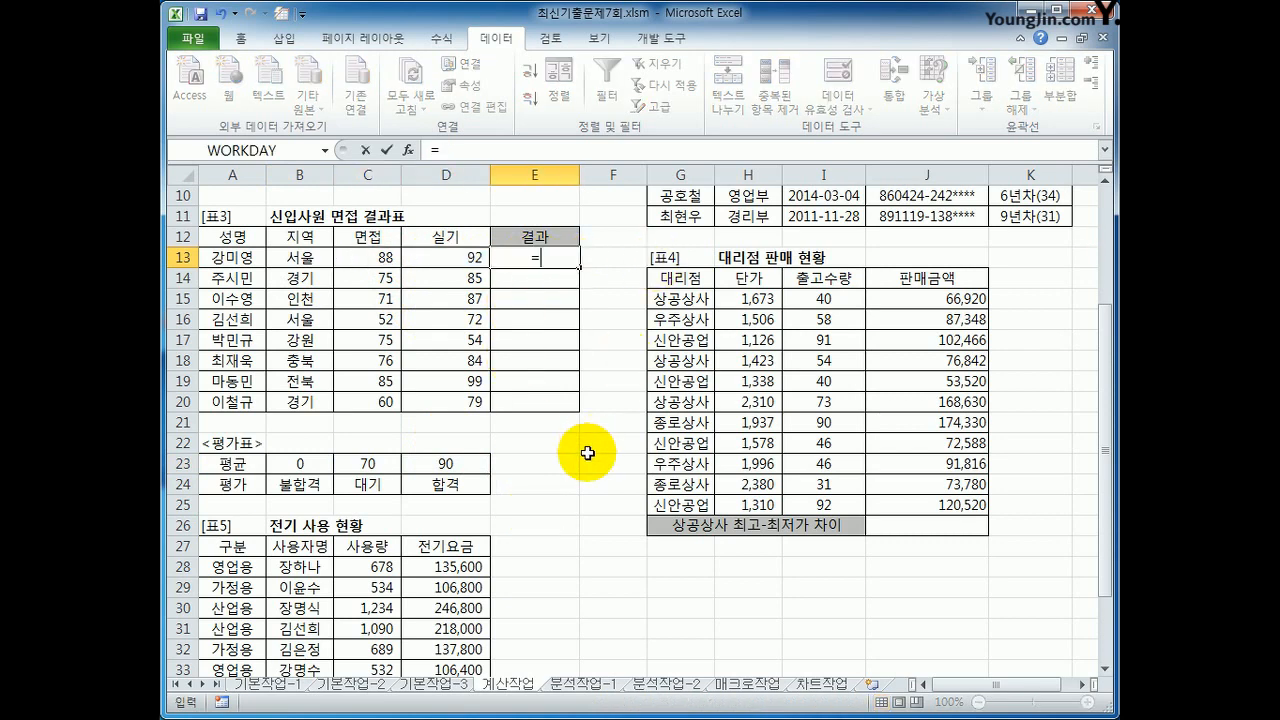
pyautogui.write('ave')
pyautogui.press('Down')
pyautogui.press('Tab')
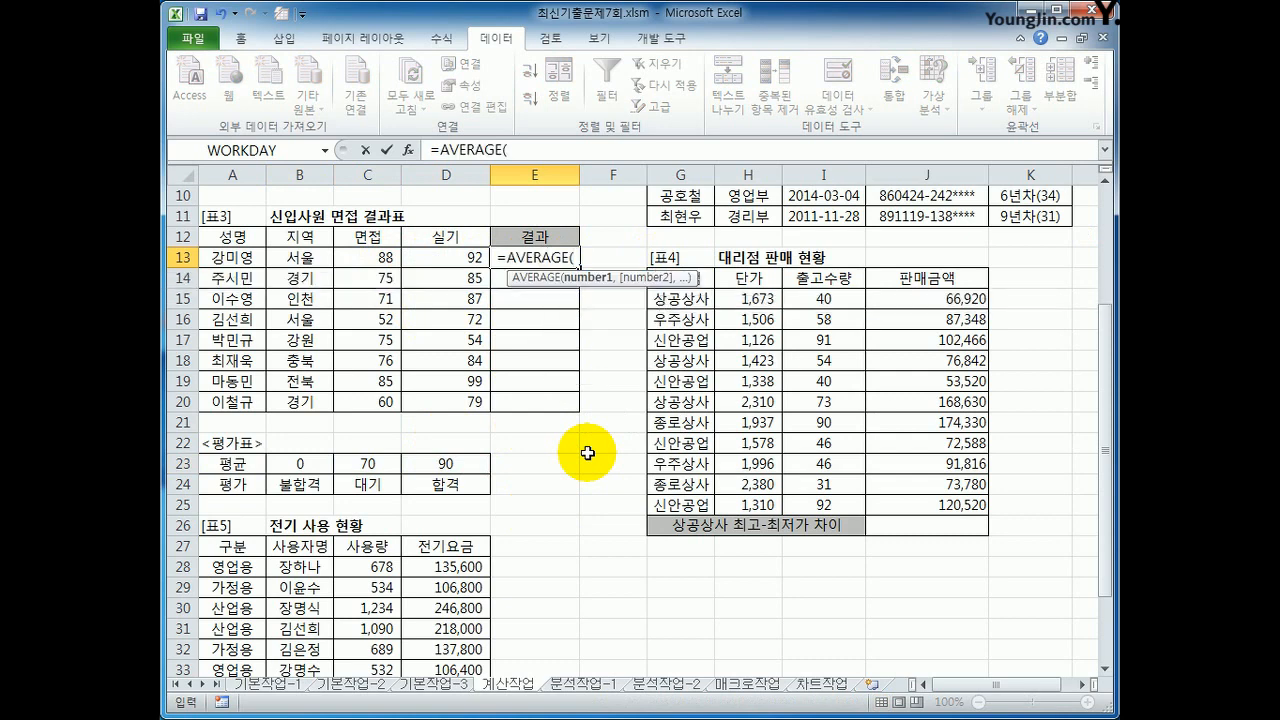
pyautogui.moveTo(371, 257); pyautogui.dragTo(430, 254)
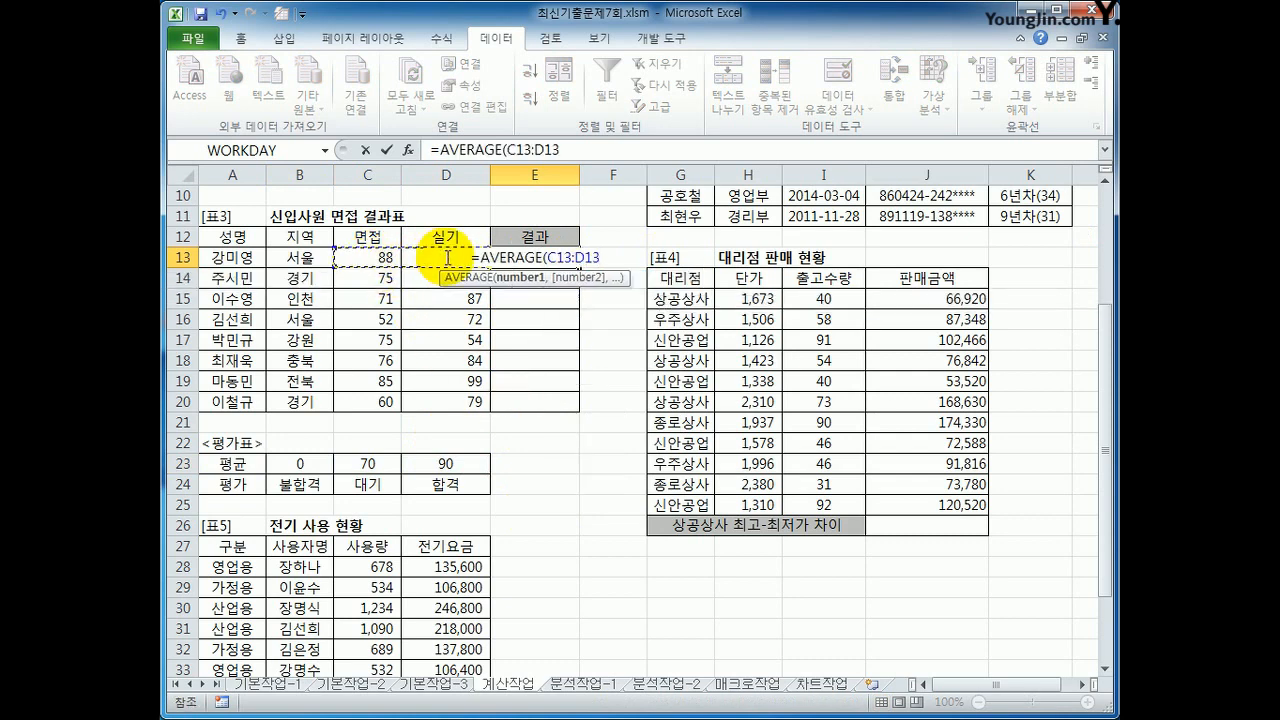
pyautogui.write(')')
pyautogui.press('Return')
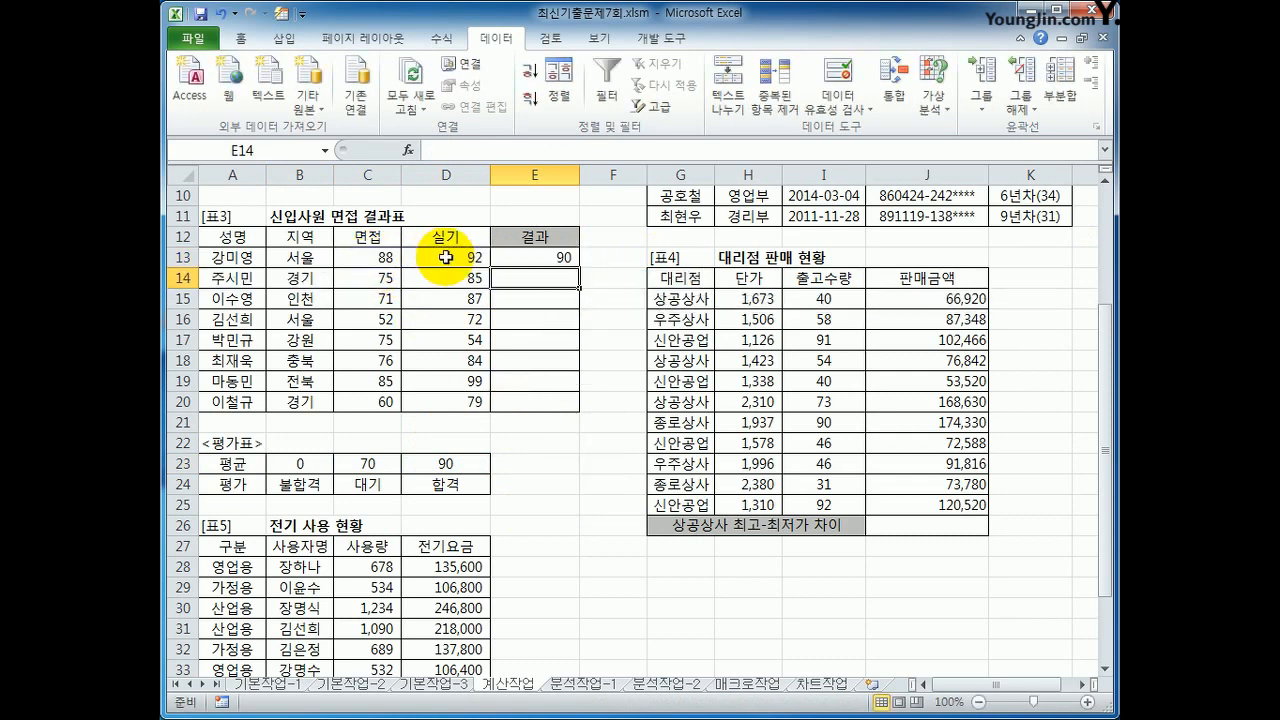
pyautogui.click(565, 259)
pyautogui.moveTo(579, 267); pyautogui.dragTo(558, 423)
# Step: Compare the averages in E13:E16 with the 평균 thresholds and 평가 grades in the 평가표
pyautogui.click(557, 257)
pyautogui.click(434, 484)
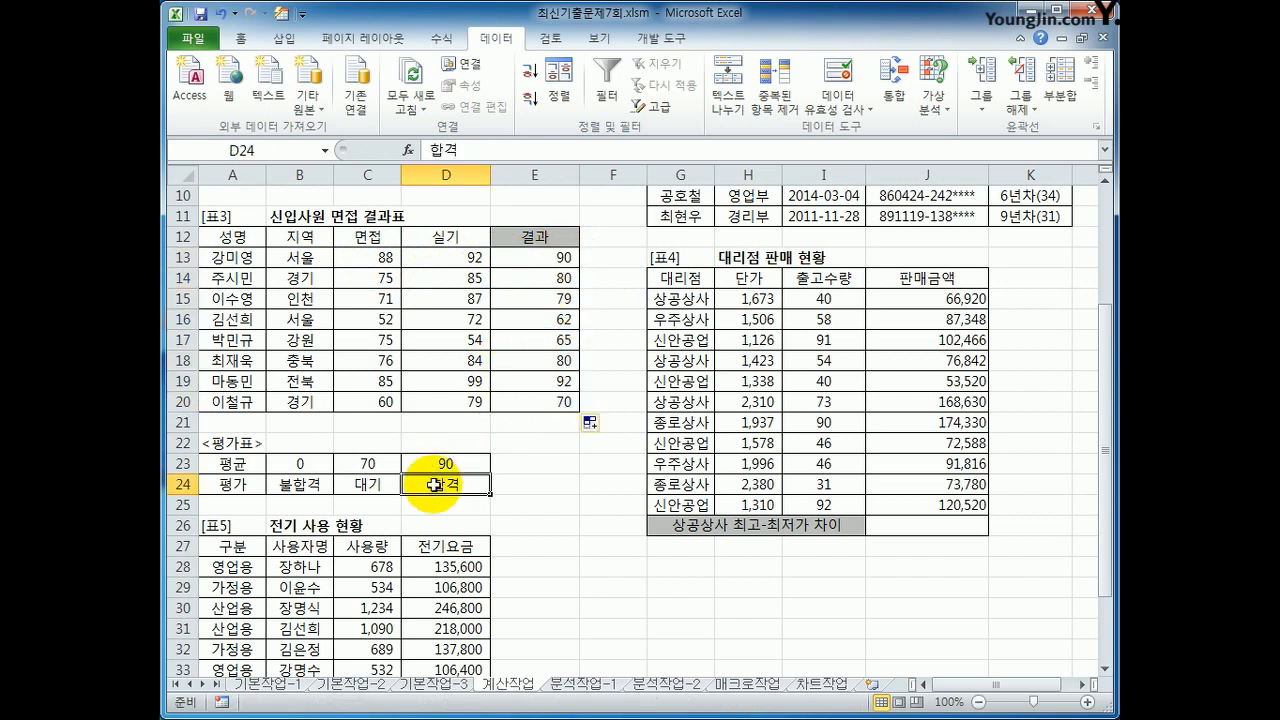
pyautogui.click(537, 277)
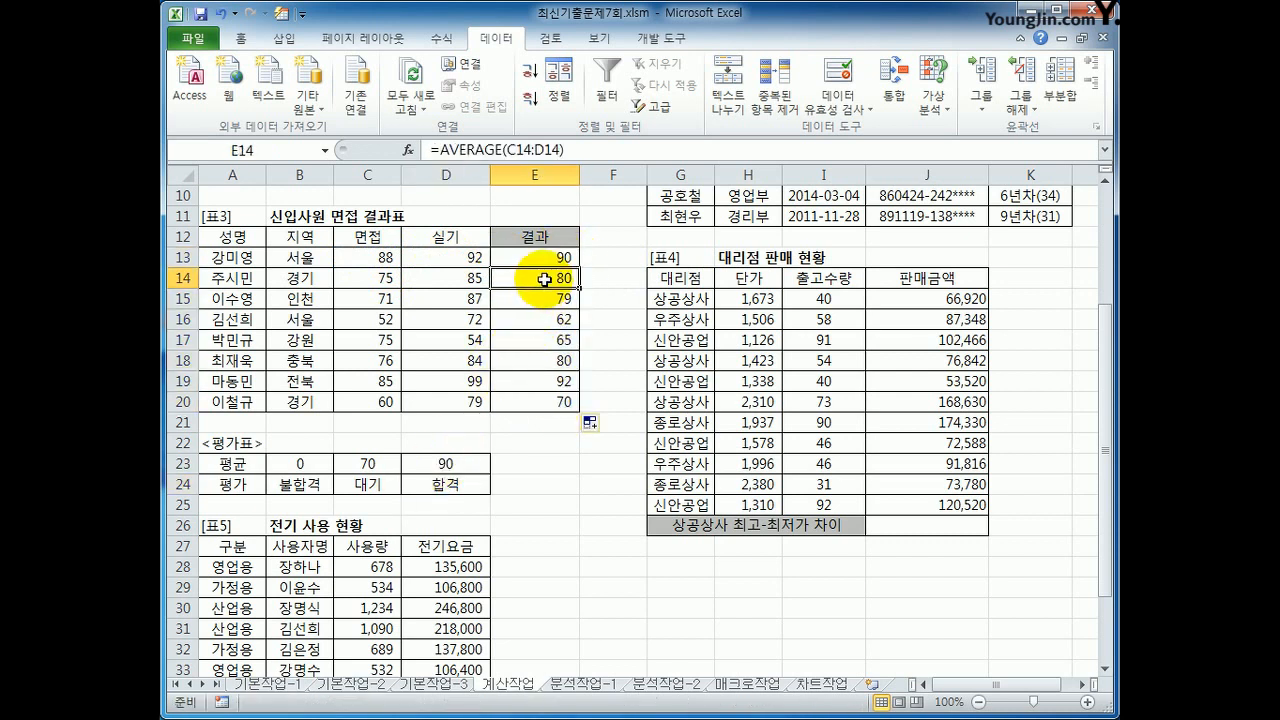
pyautogui.click(368, 490)
pyautogui.click(525, 298)
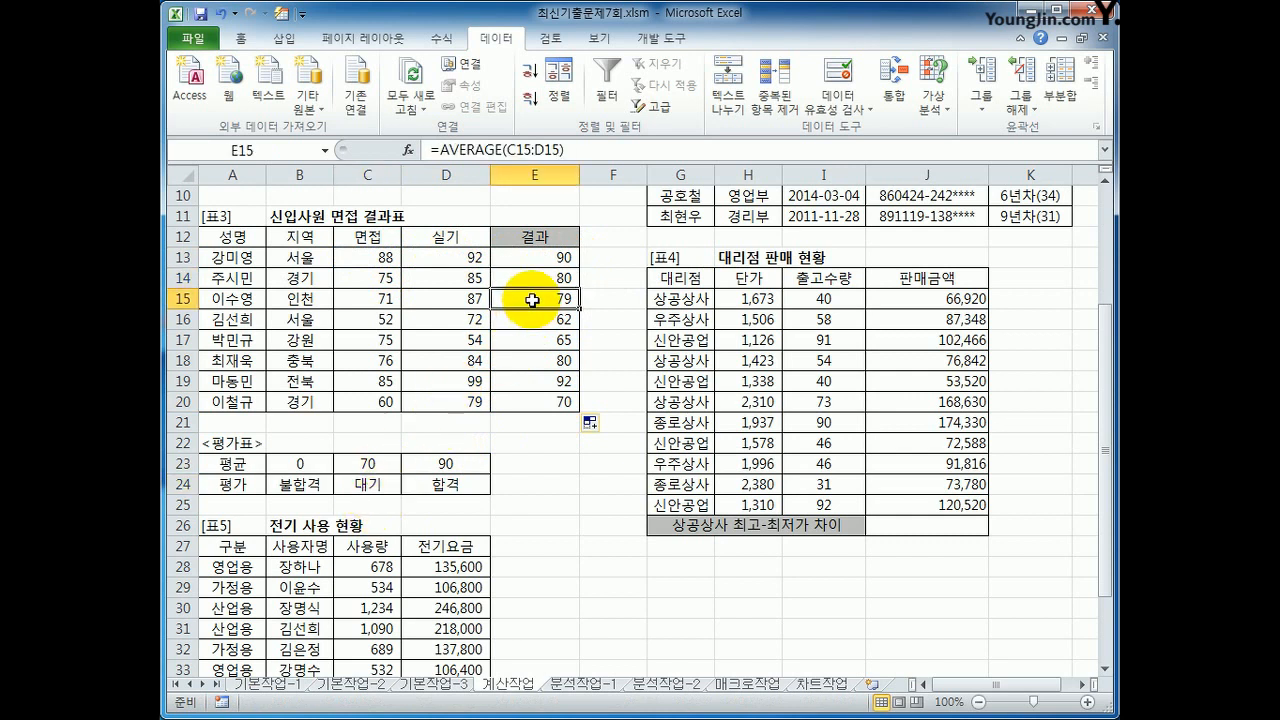
pyautogui.click(365, 486)
pyautogui.click(545, 319)
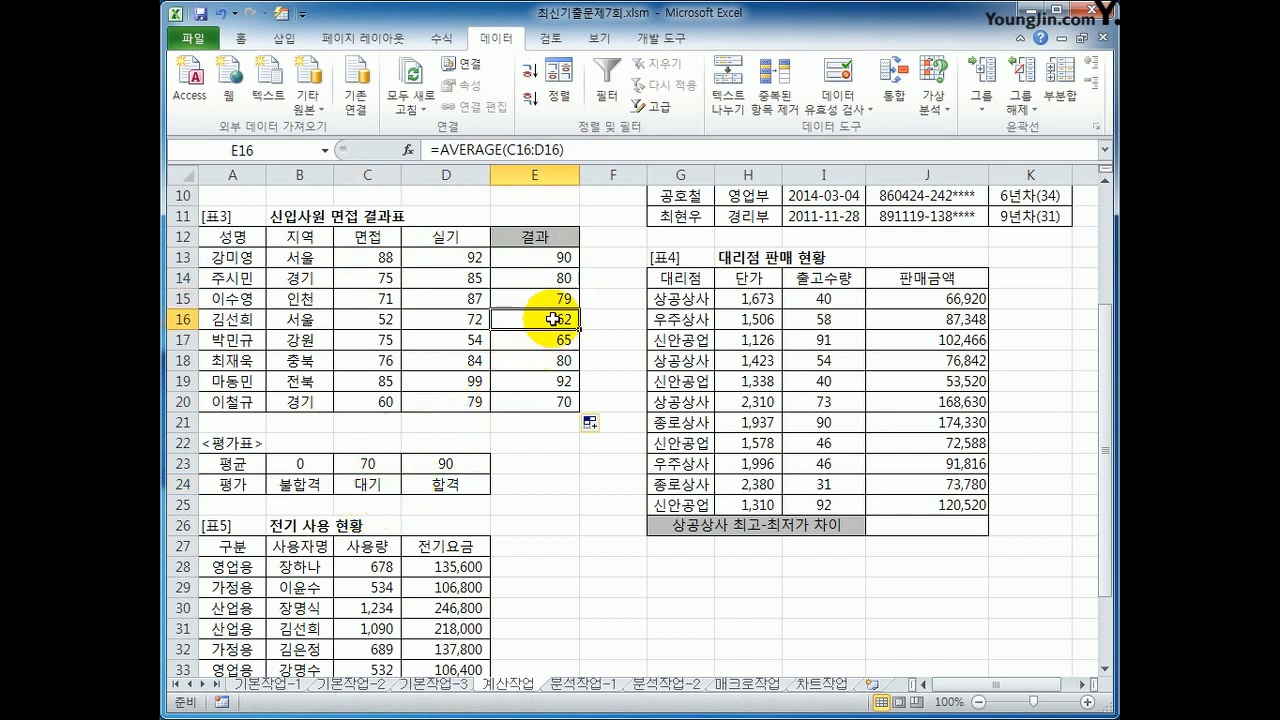
pyautogui.click(272, 497)
# Step: Wrap the AVERAGE formula in E13 in HLOOKUP as its lookup value, and open the HLOOKUP arguments clear of the 평가표
pyautogui.click(563, 263)
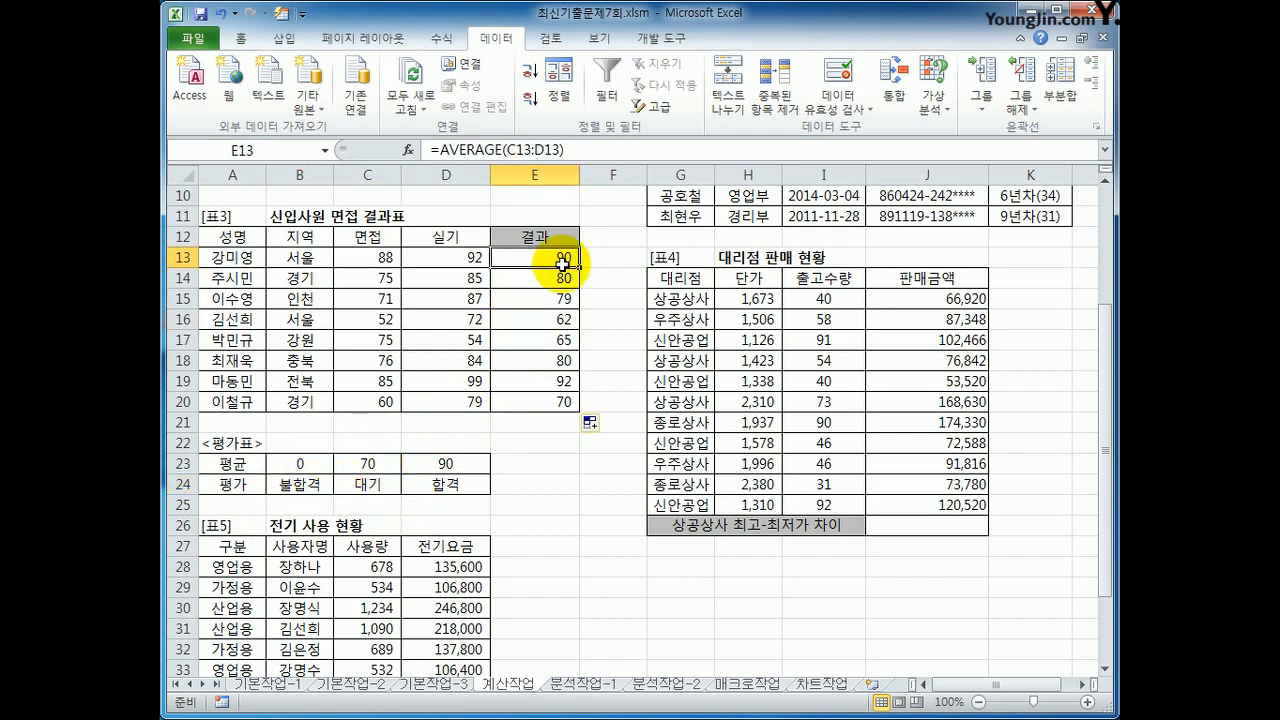
pyautogui.click(442, 150)
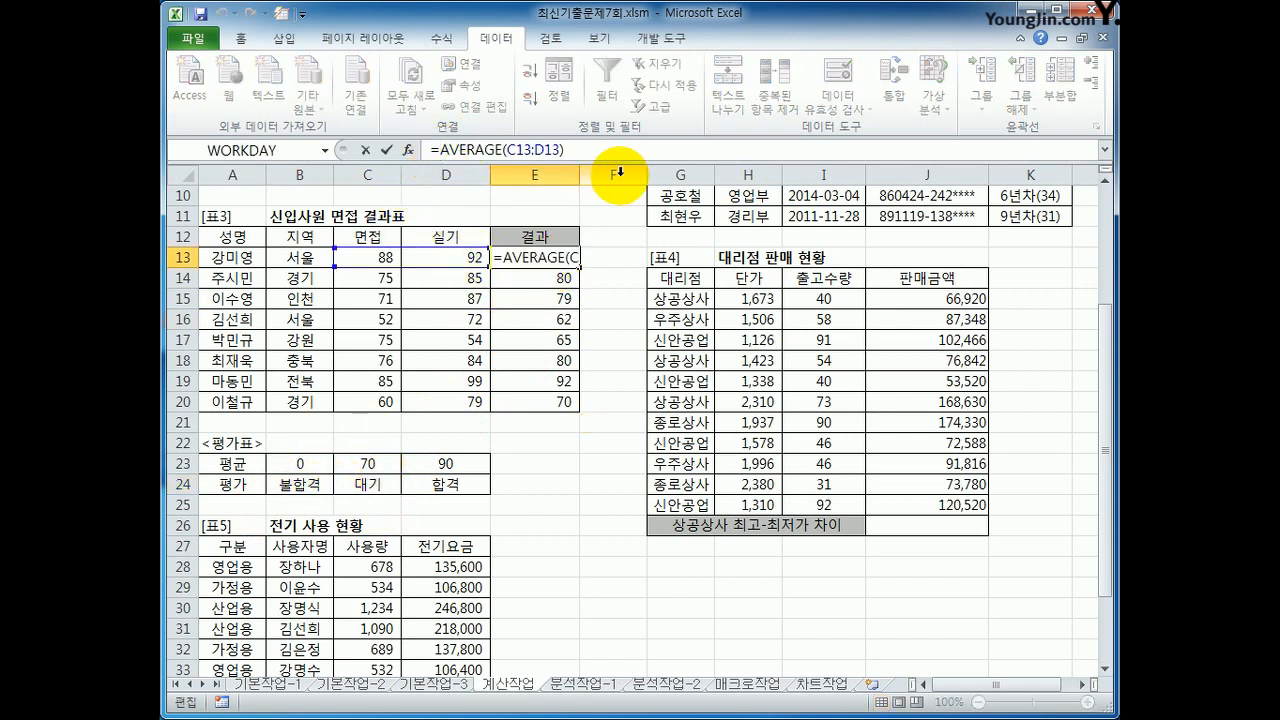
pyautogui.write('hl')
pyautogui.press('Tab')
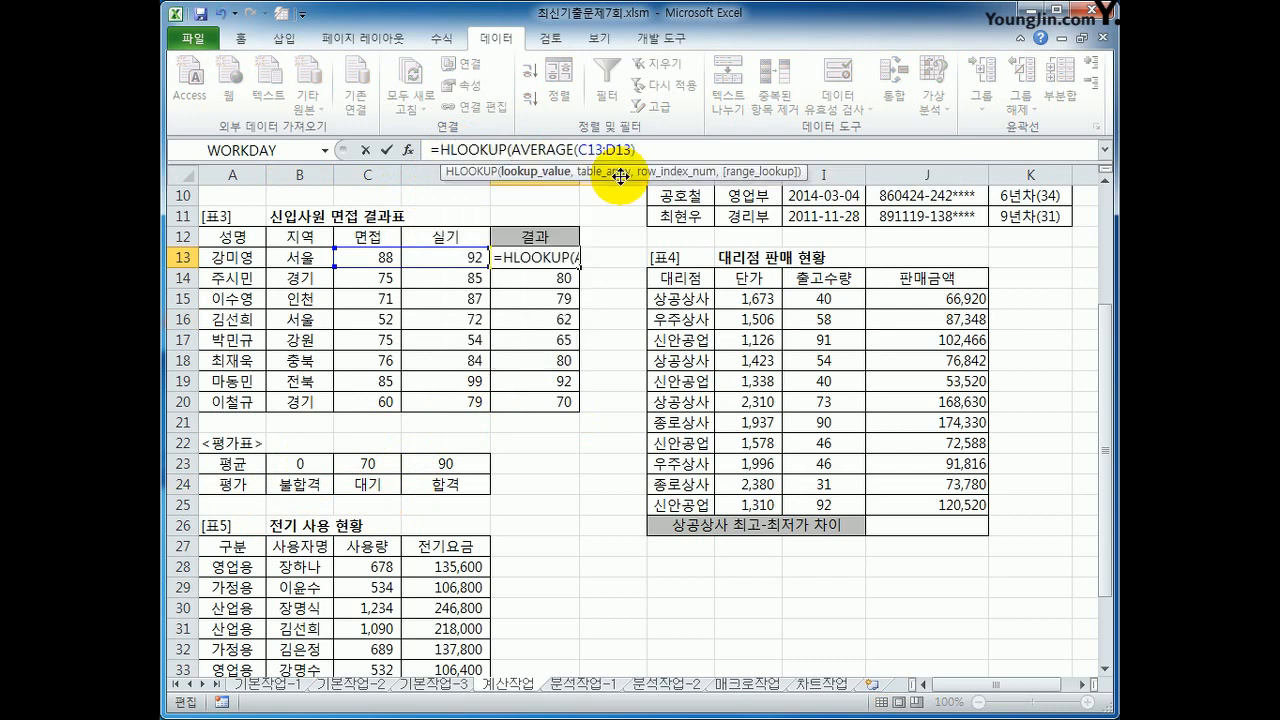
pyautogui.click(468, 150)
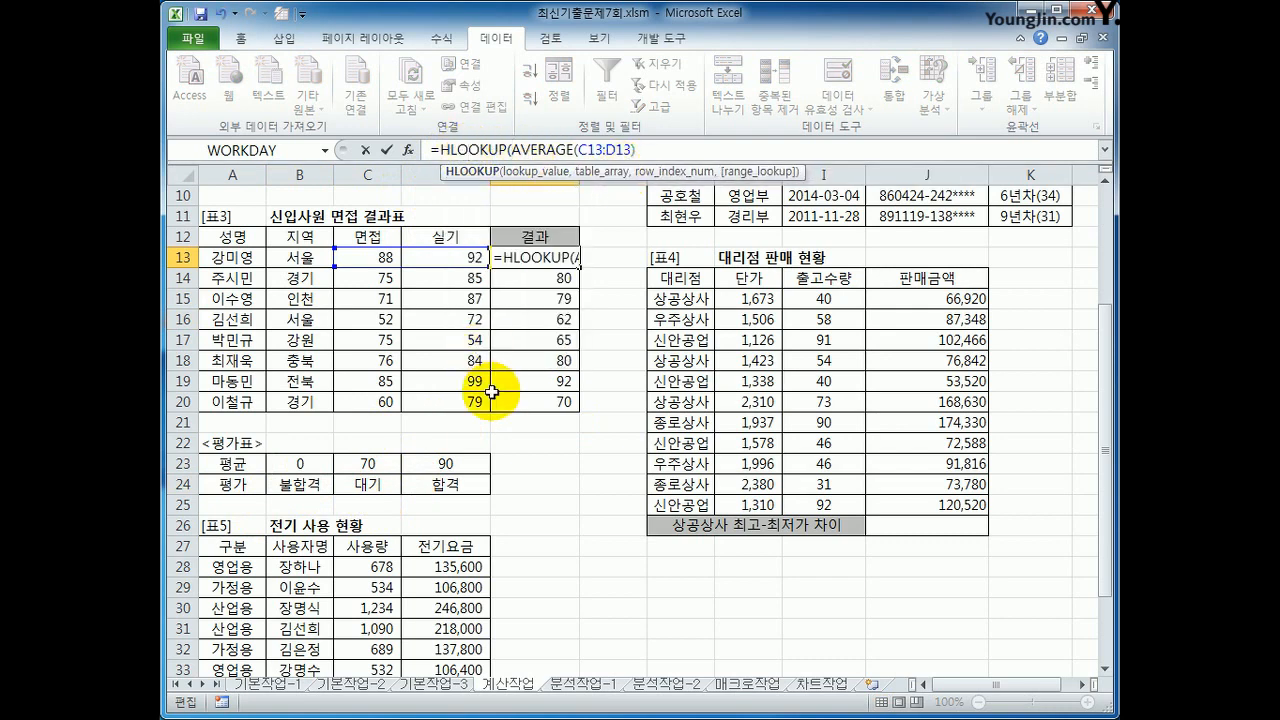
pyautogui.click(408, 150)
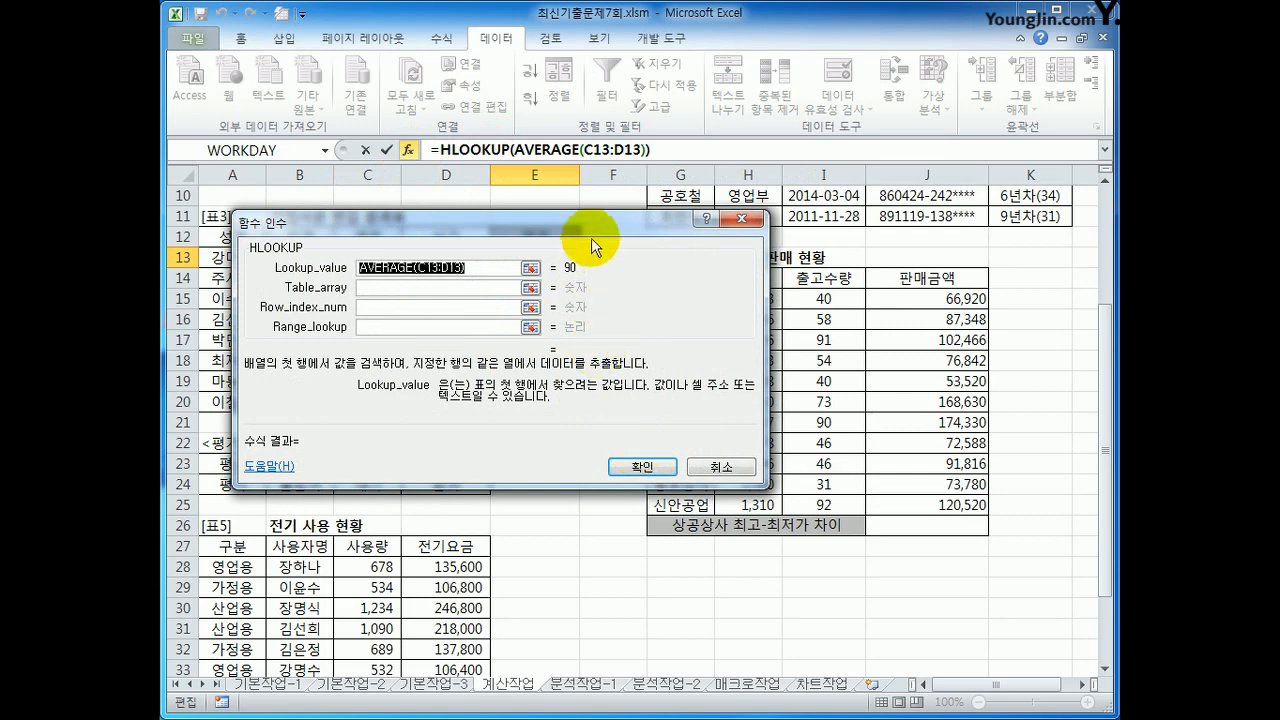
pyautogui.moveTo(592, 238); pyautogui.dragTo(867, 172)
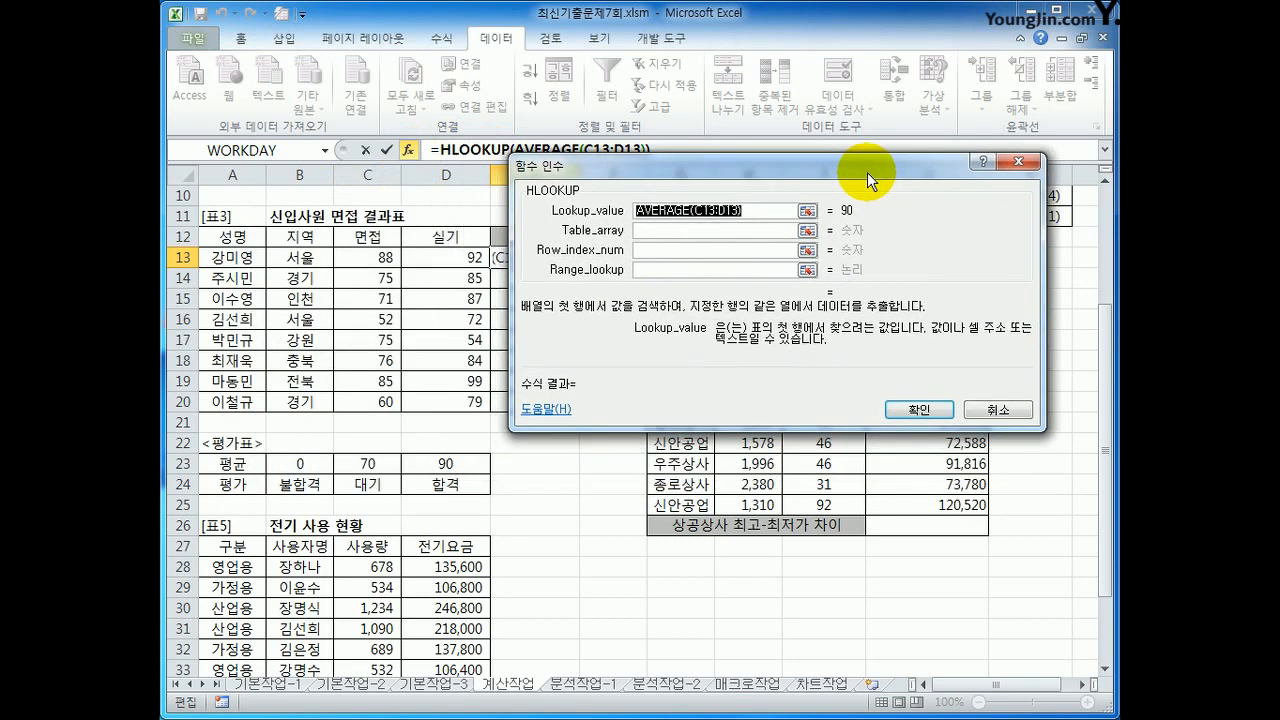
# Step: Set HLOOKUP's Table_array to the absolute range $B$23:$D$24 and its Row_index_num to 2
pyautogui.click(770, 230)
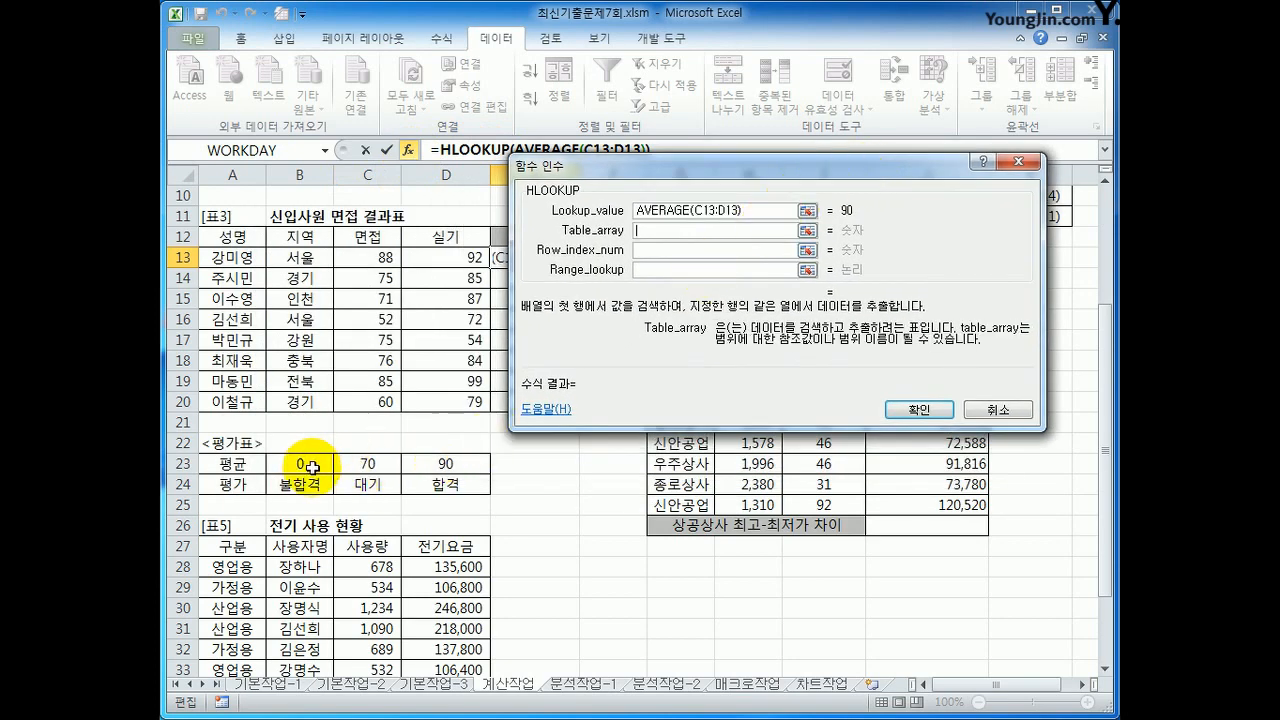
pyautogui.moveTo(313, 467); pyautogui.dragTo(449, 493)
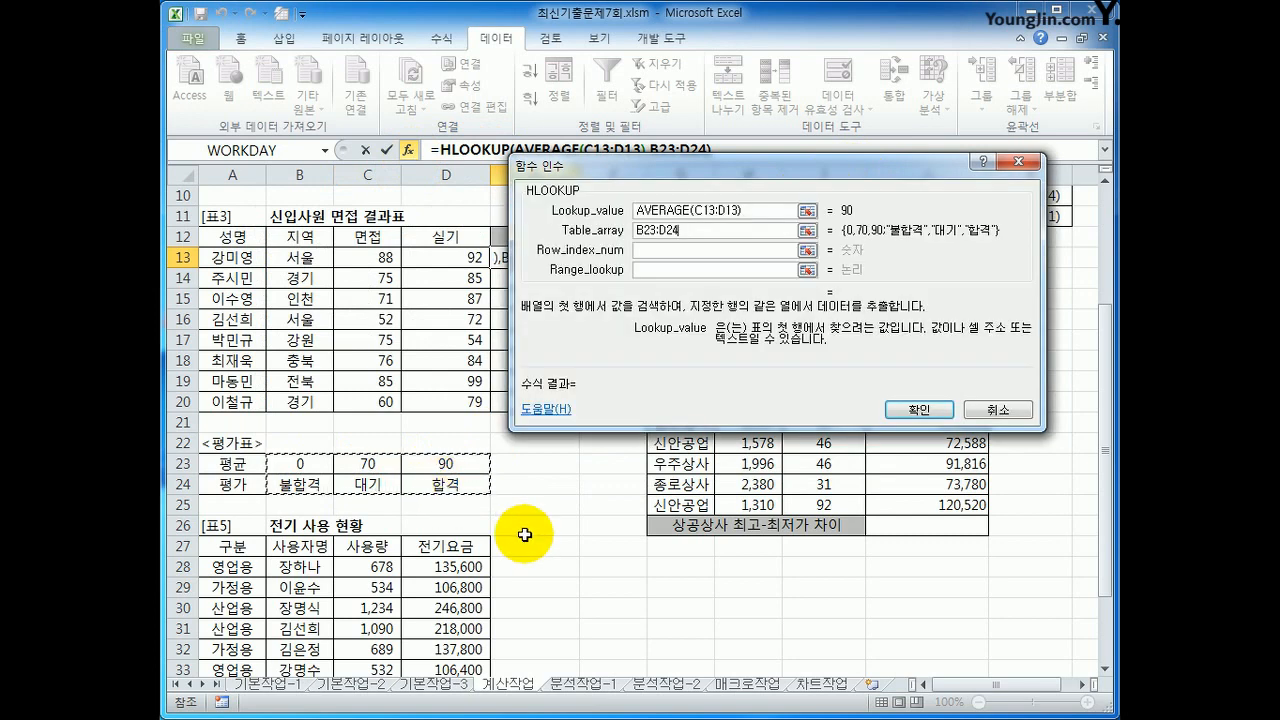
pyautogui.press('F4')
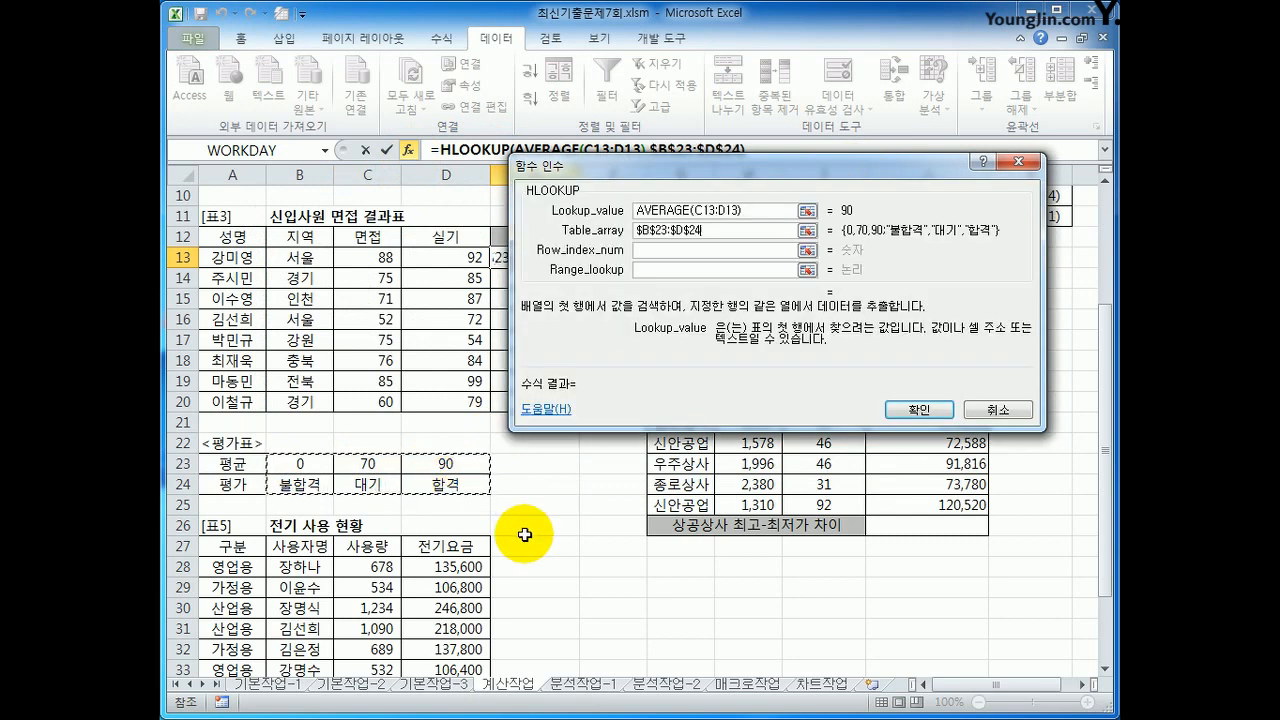
pyautogui.press('Tab')
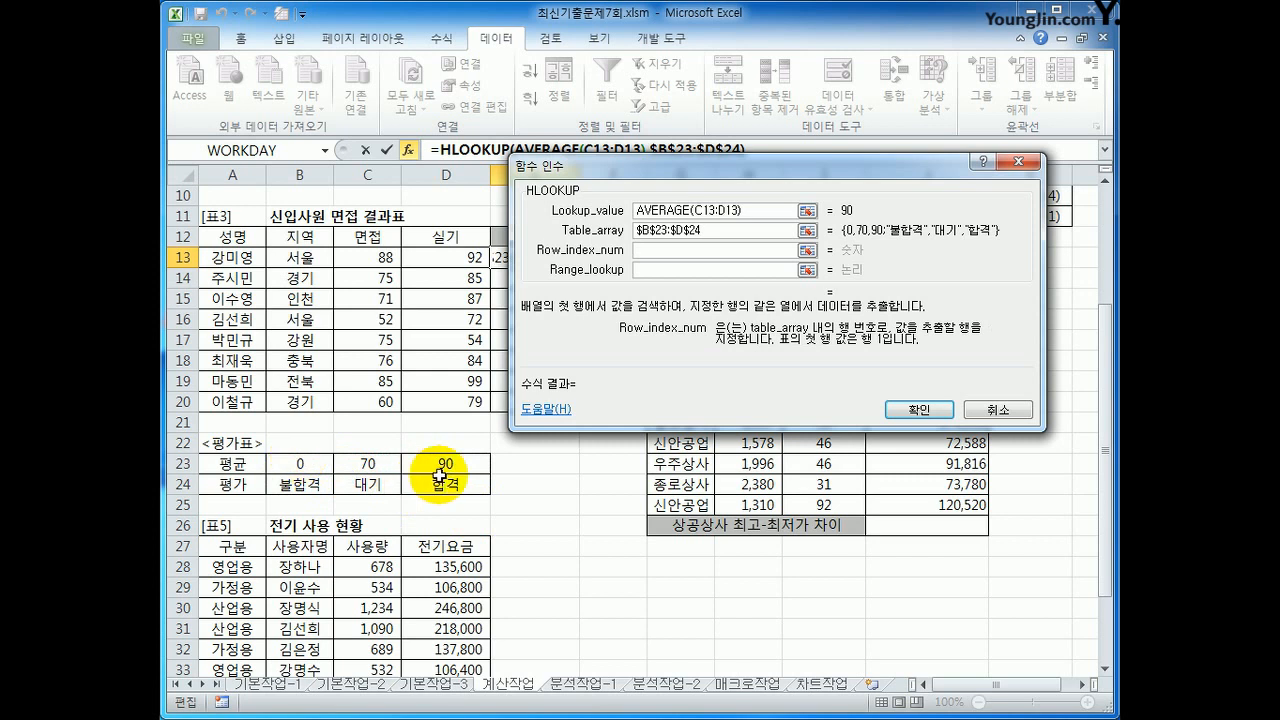
pyautogui.write('2')
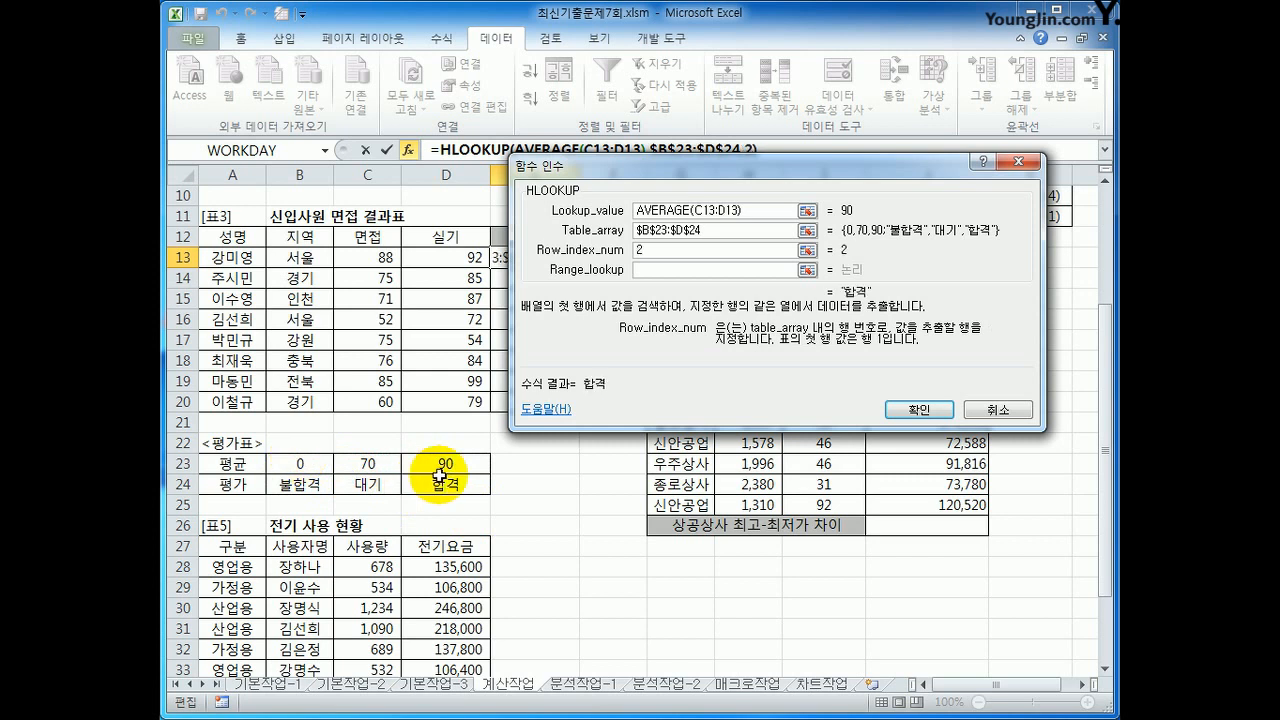
# Step: Leave Range_lookup empty, confirm the HLOOKUP formula in E13, and fill it down to E20
pyautogui.click(655, 270)
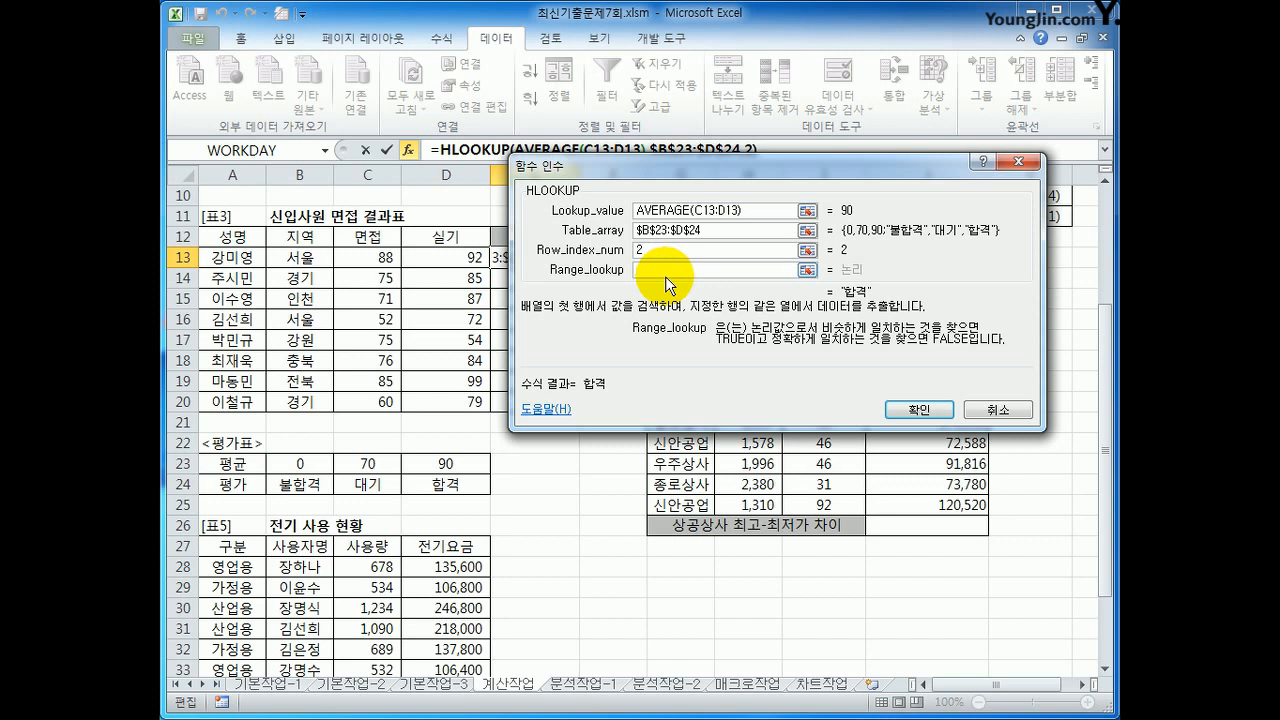
pyautogui.click(911, 410)
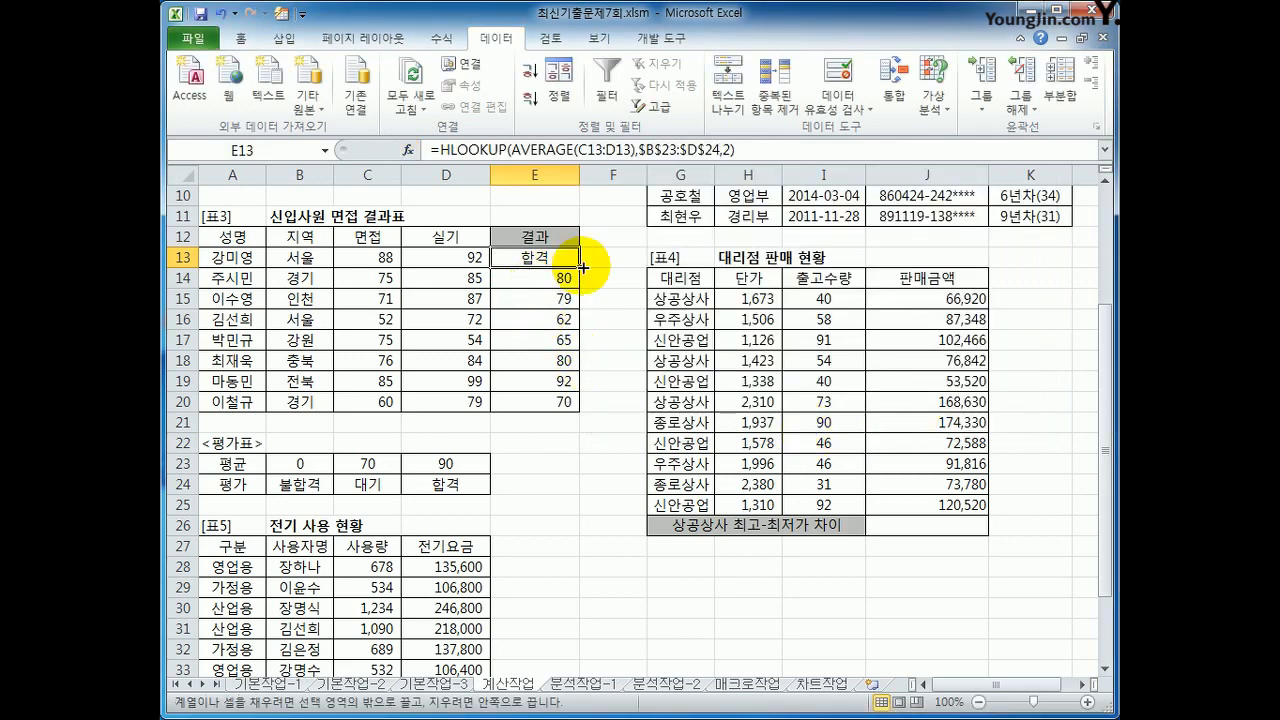
pyautogui.moveTo(572, 266); pyautogui.dragTo(578, 402)
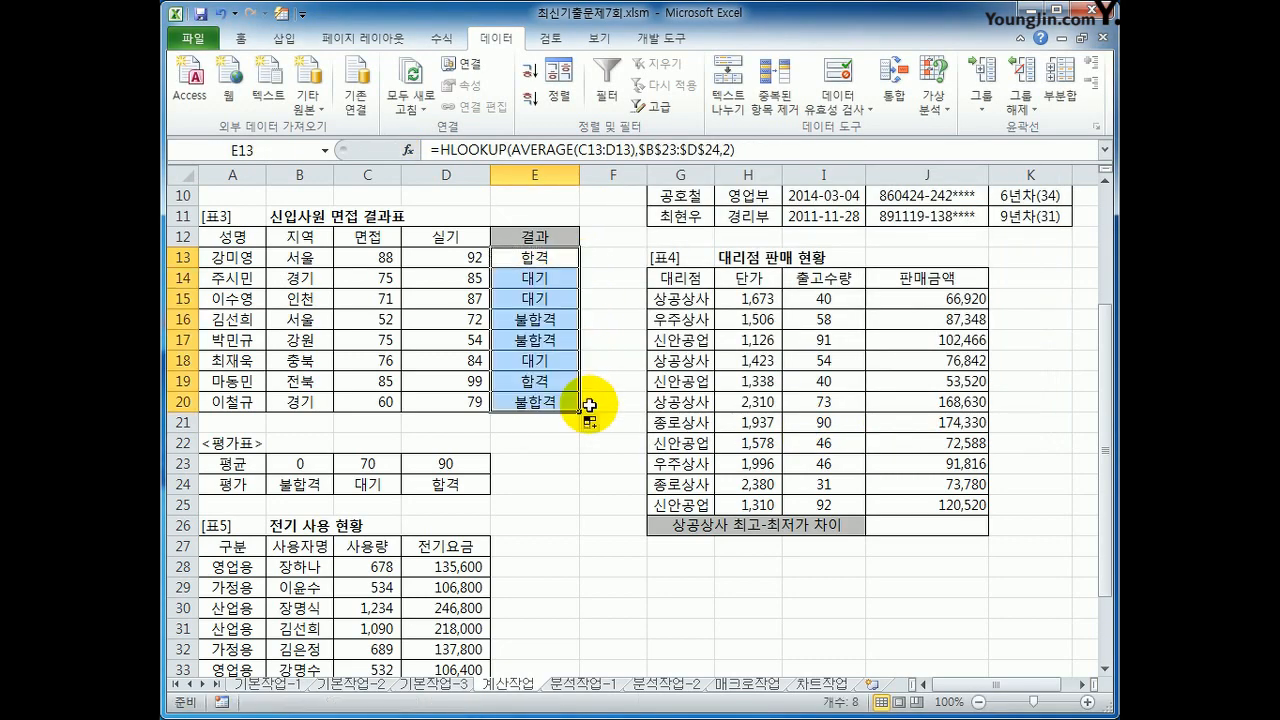
pyautogui.click(543, 259)
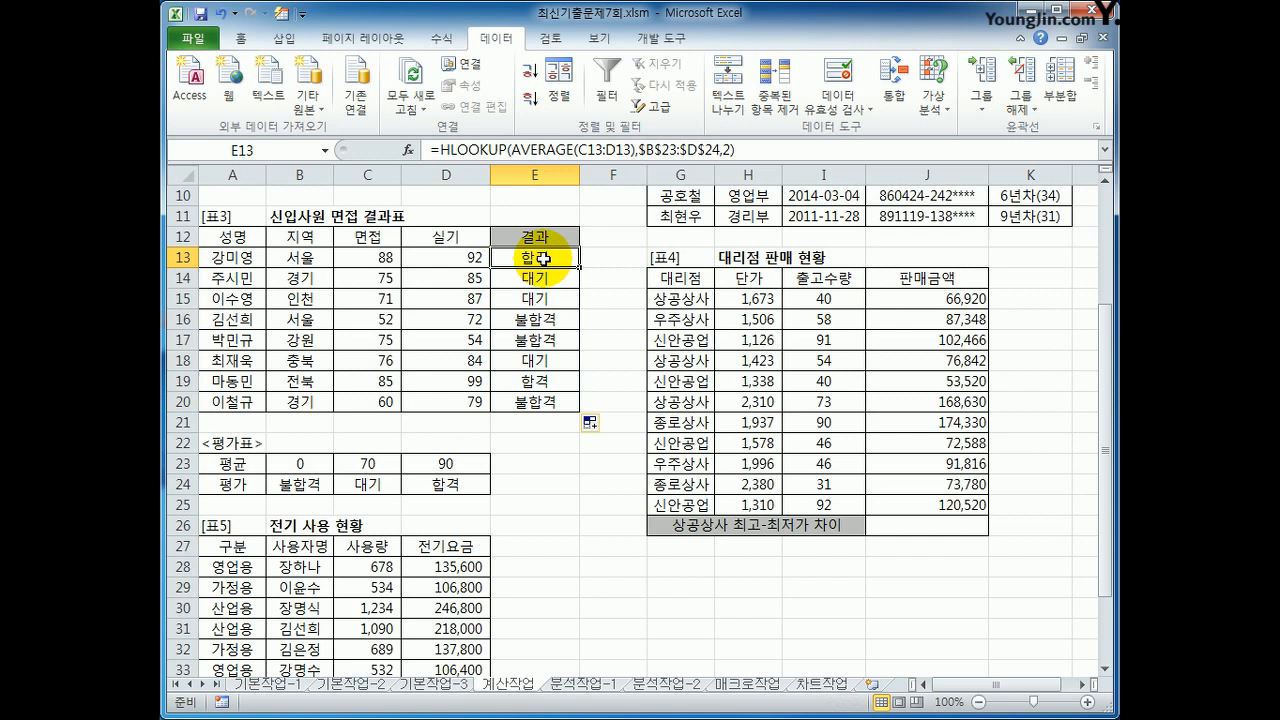
# Step: Start a DMAX function in J26 with the 표4 range G14:J25 as its Database, and move on to the Field argument
pyautogui.click(910, 526)
pyautogui.click(683, 277)
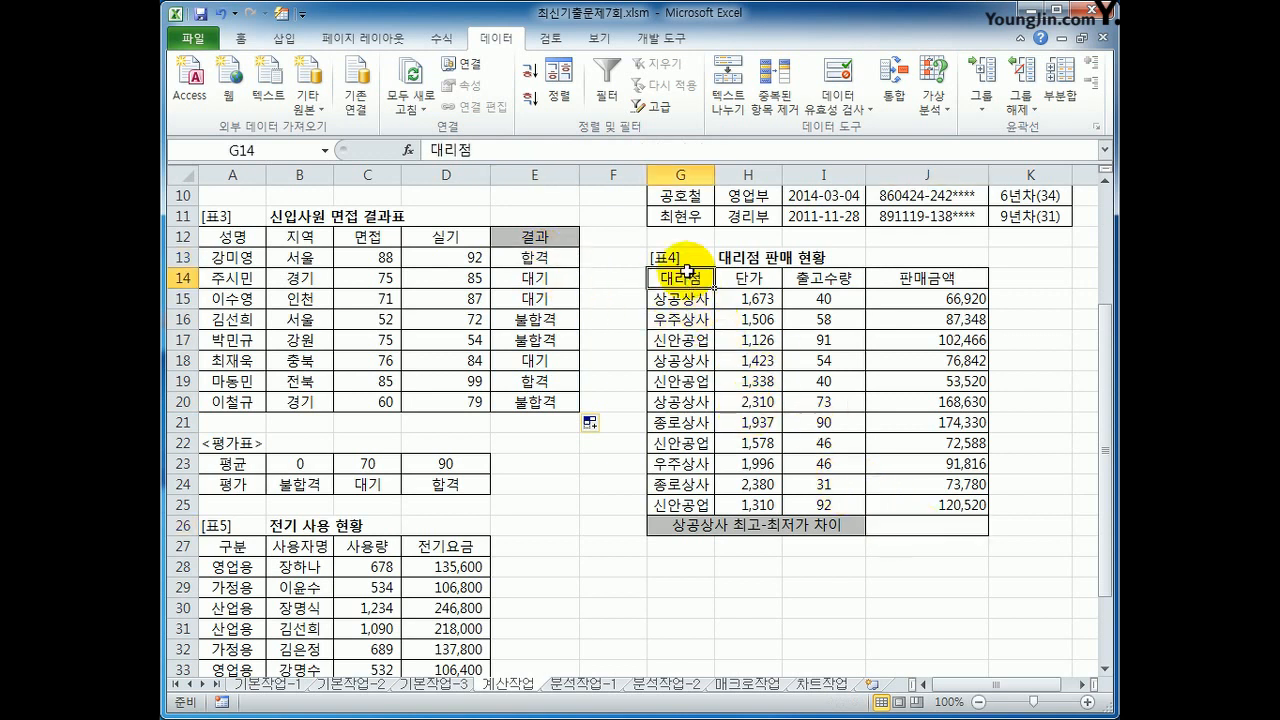
pyautogui.click(679, 298)
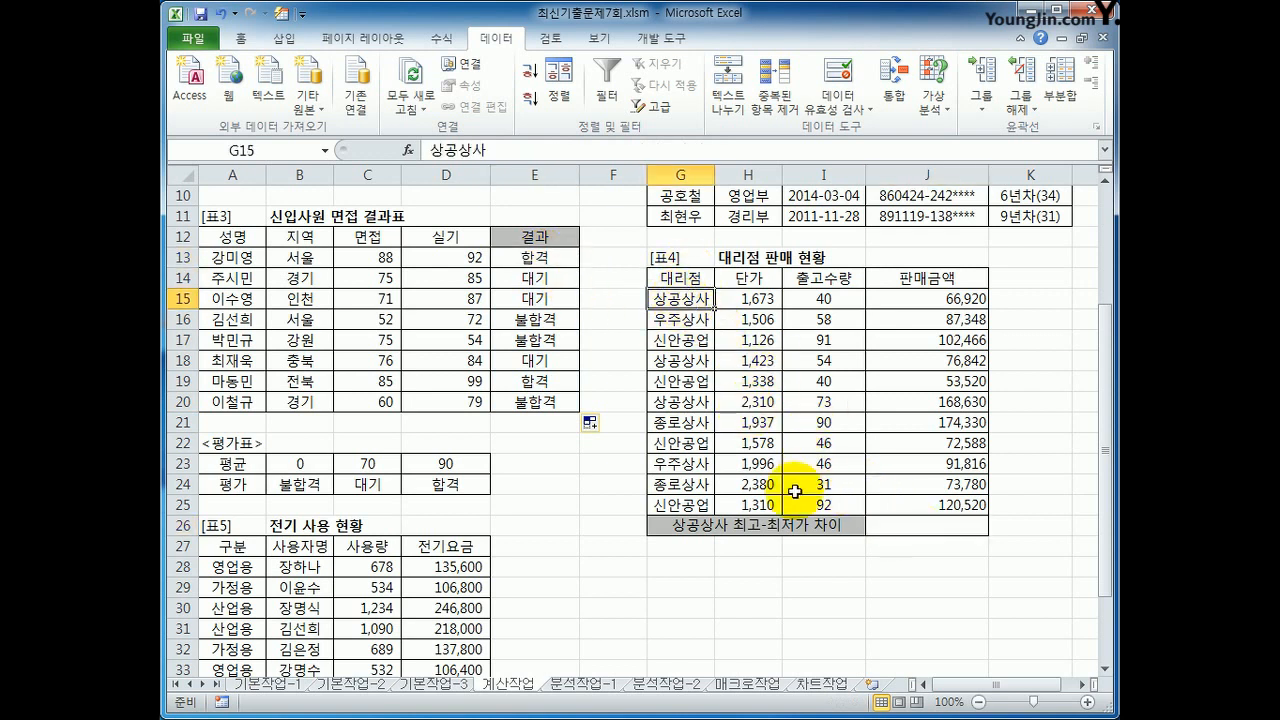
pyautogui.click(958, 279)
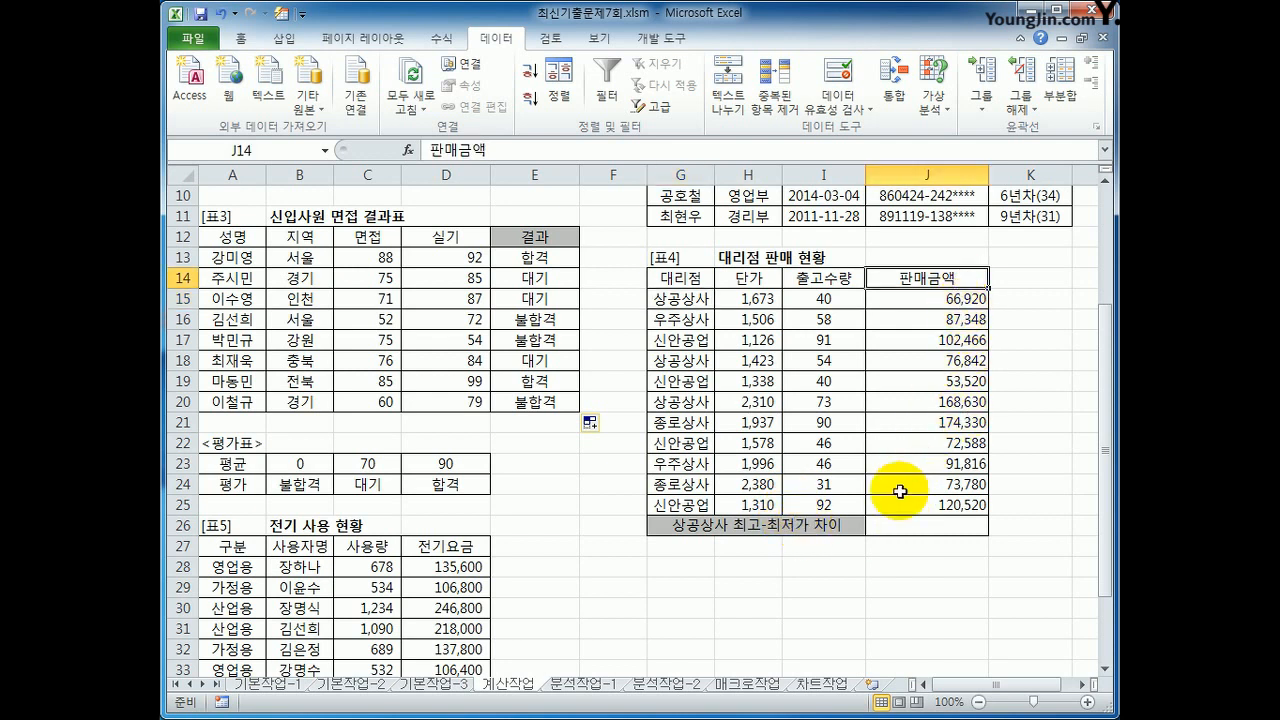
pyautogui.click(906, 524)
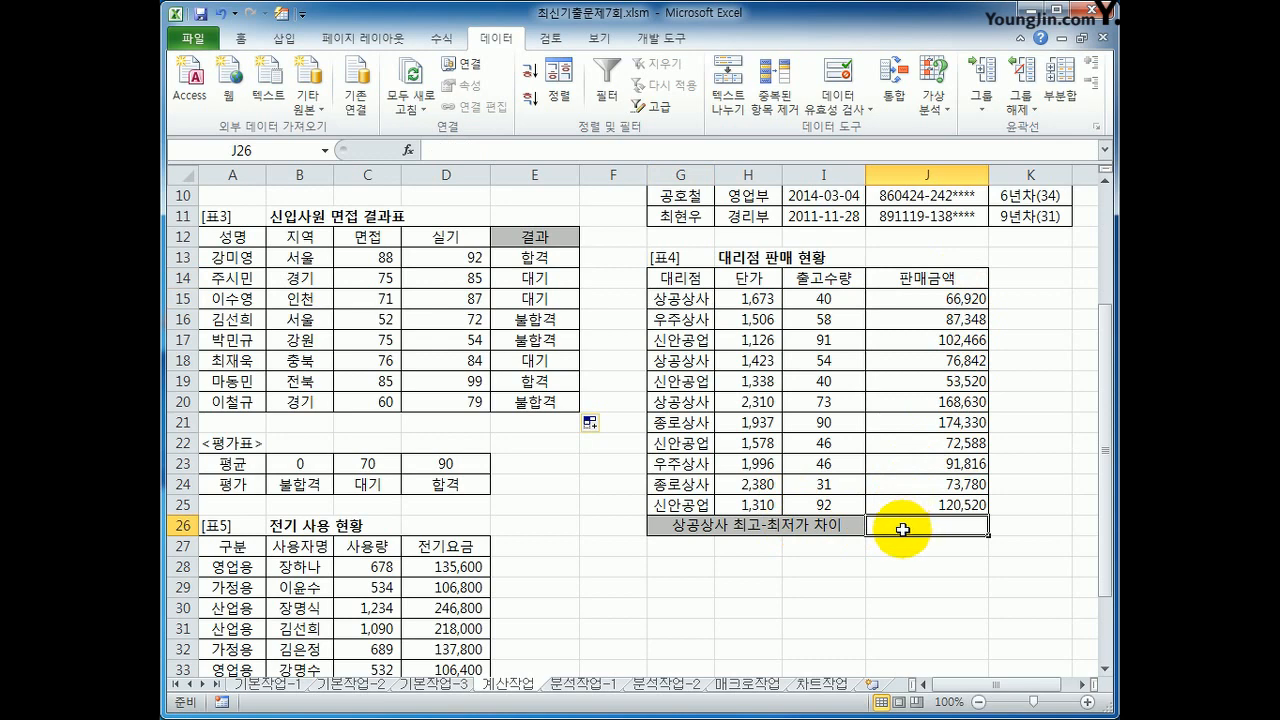
pyautogui.write('=dm')
pyautogui.press('Tab')
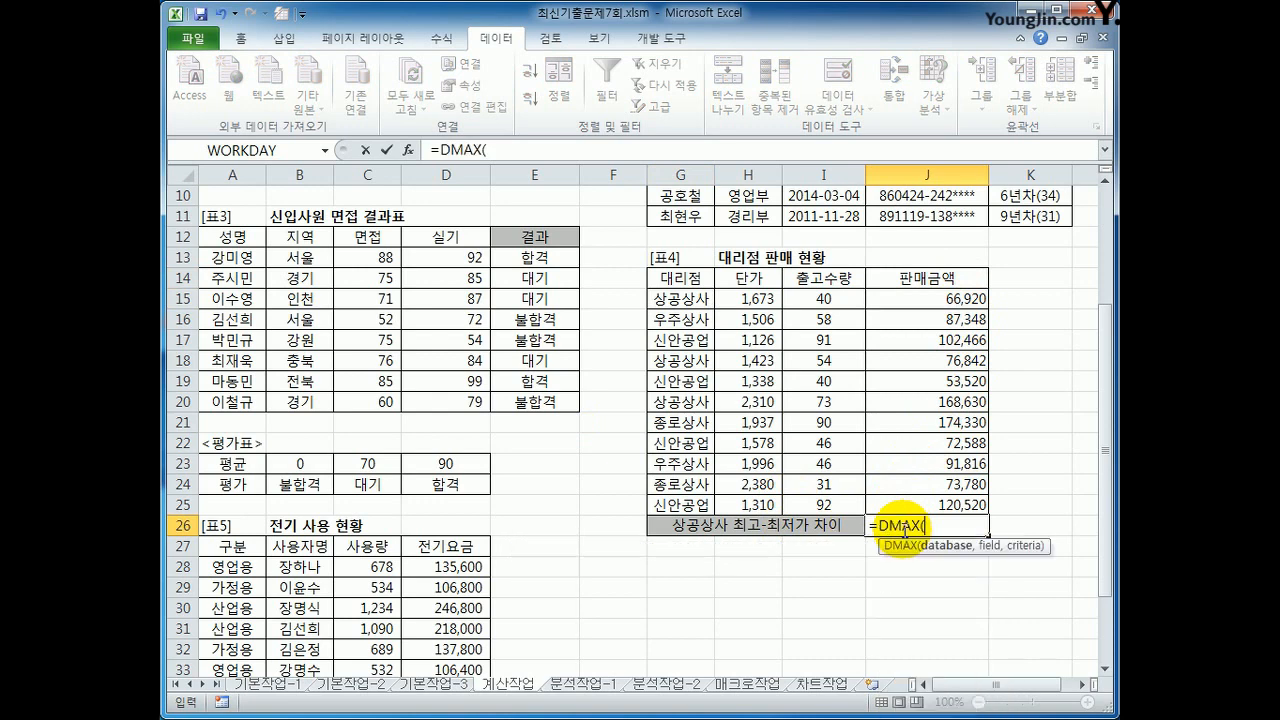
pyautogui.click(408, 149)
pyautogui.moveTo(788, 177); pyautogui.dragTo(530, 425)
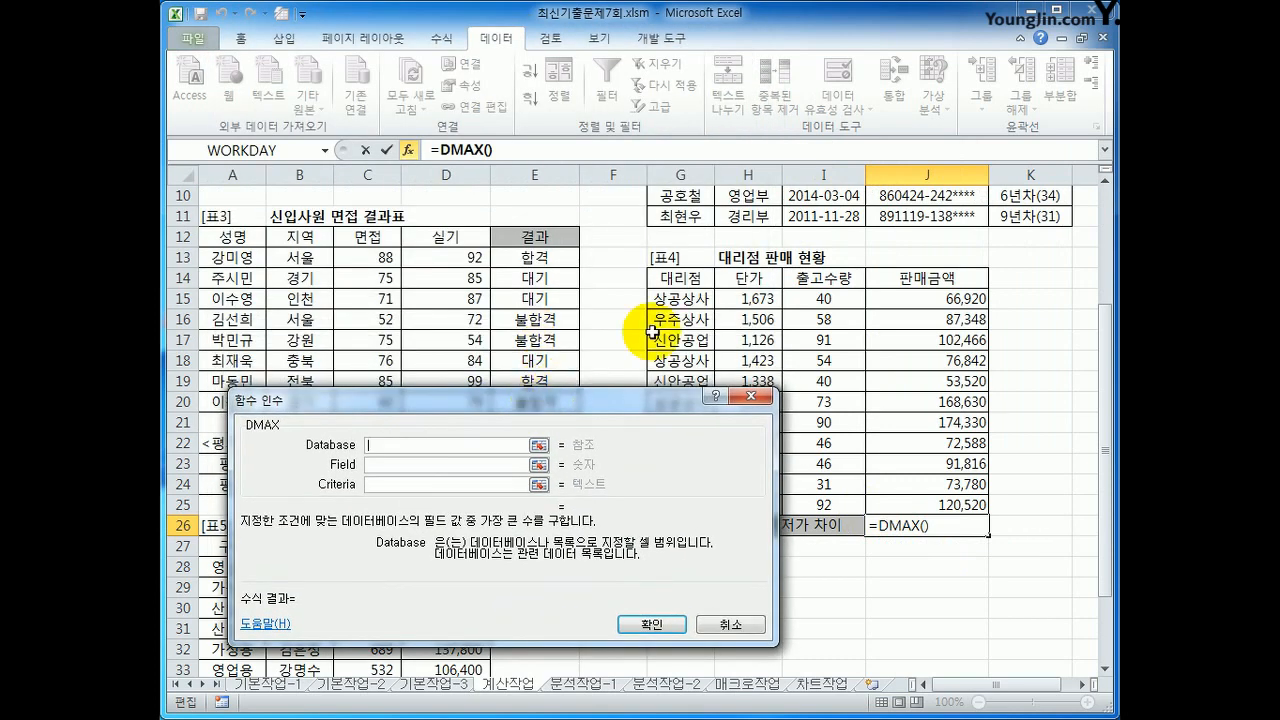
pyautogui.moveTo(666, 277); pyautogui.dragTo(943, 510)
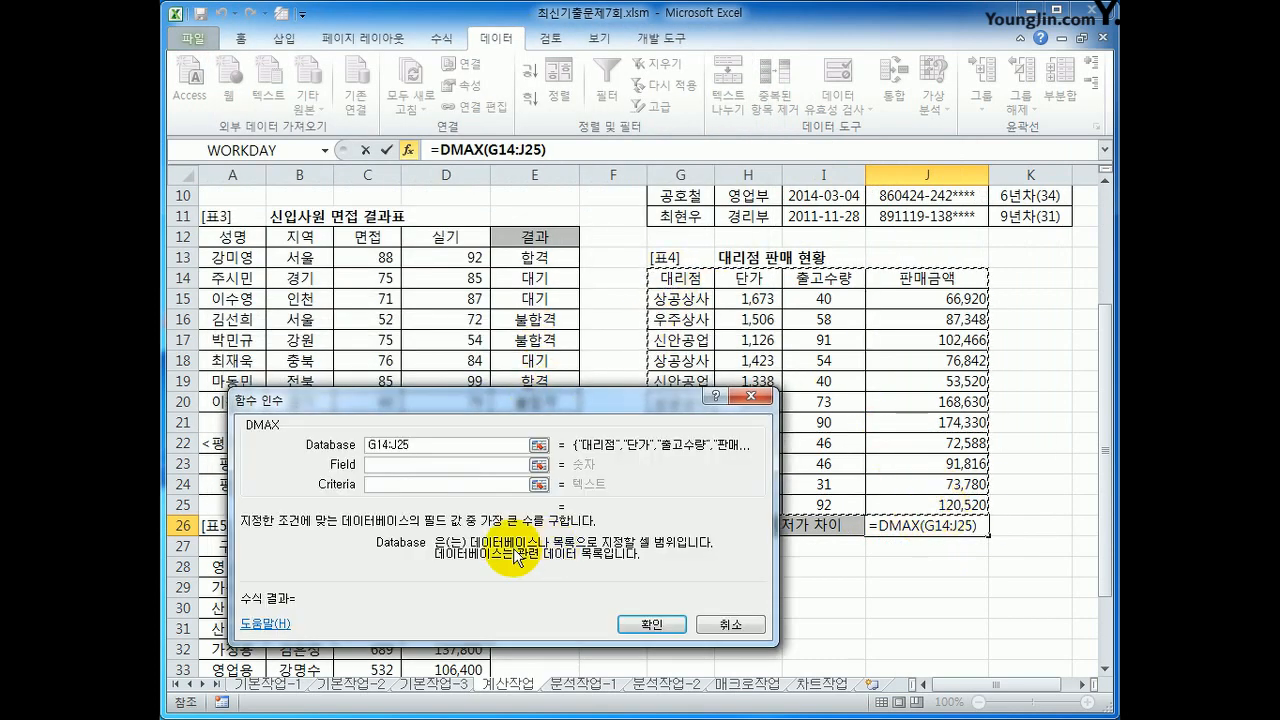
pyautogui.click(417, 463)
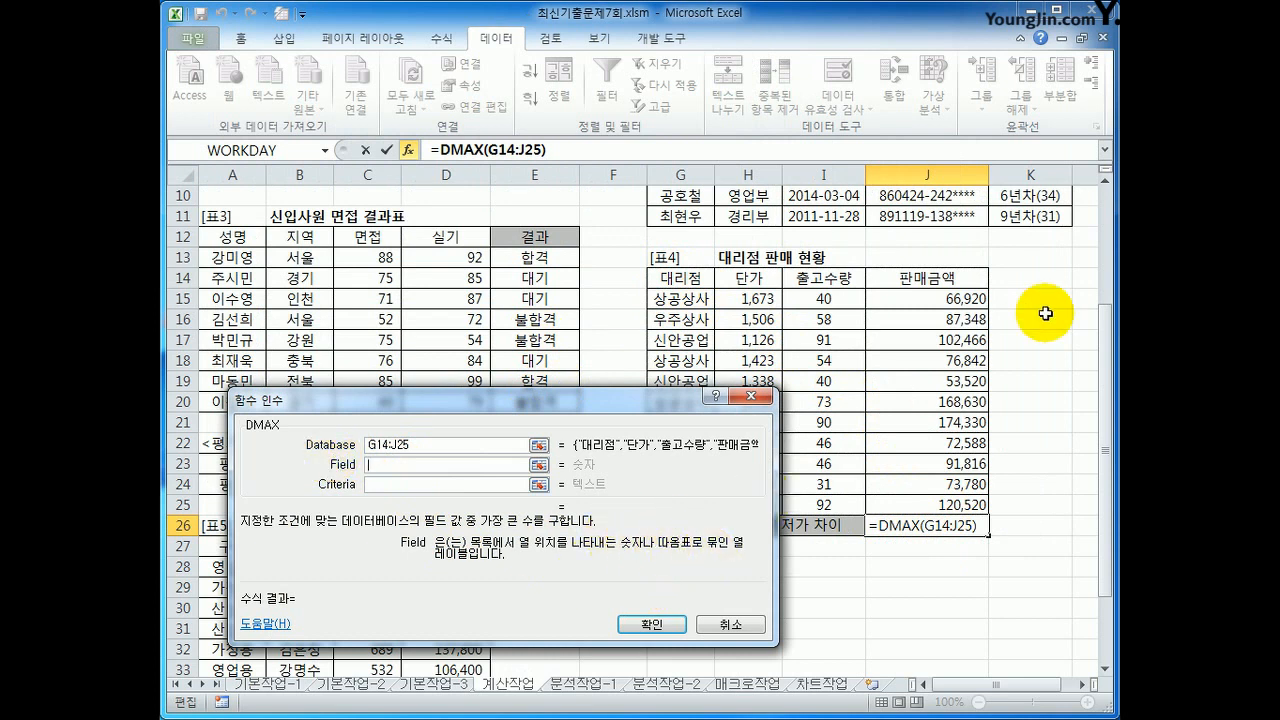
pyautogui.click(940, 279)
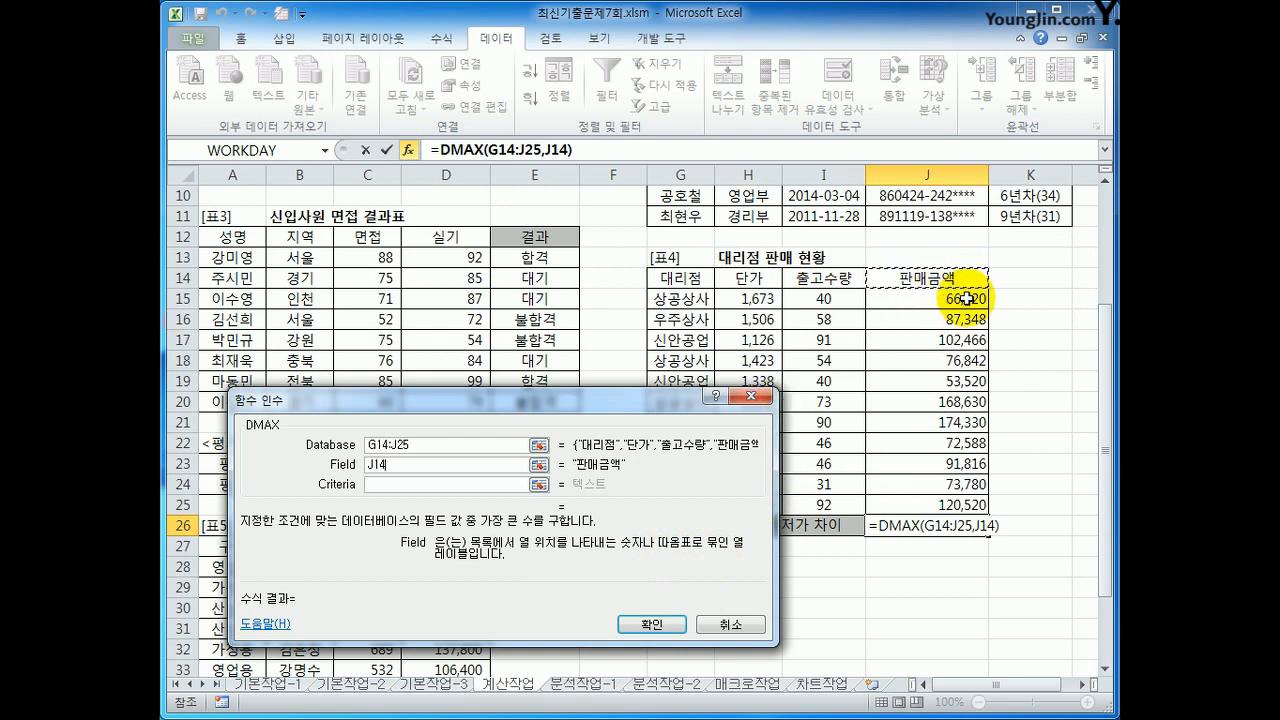
pyautogui.press('BackSpace')
pyautogui.press('BackSpace')
pyautogui.press('BackSpace')
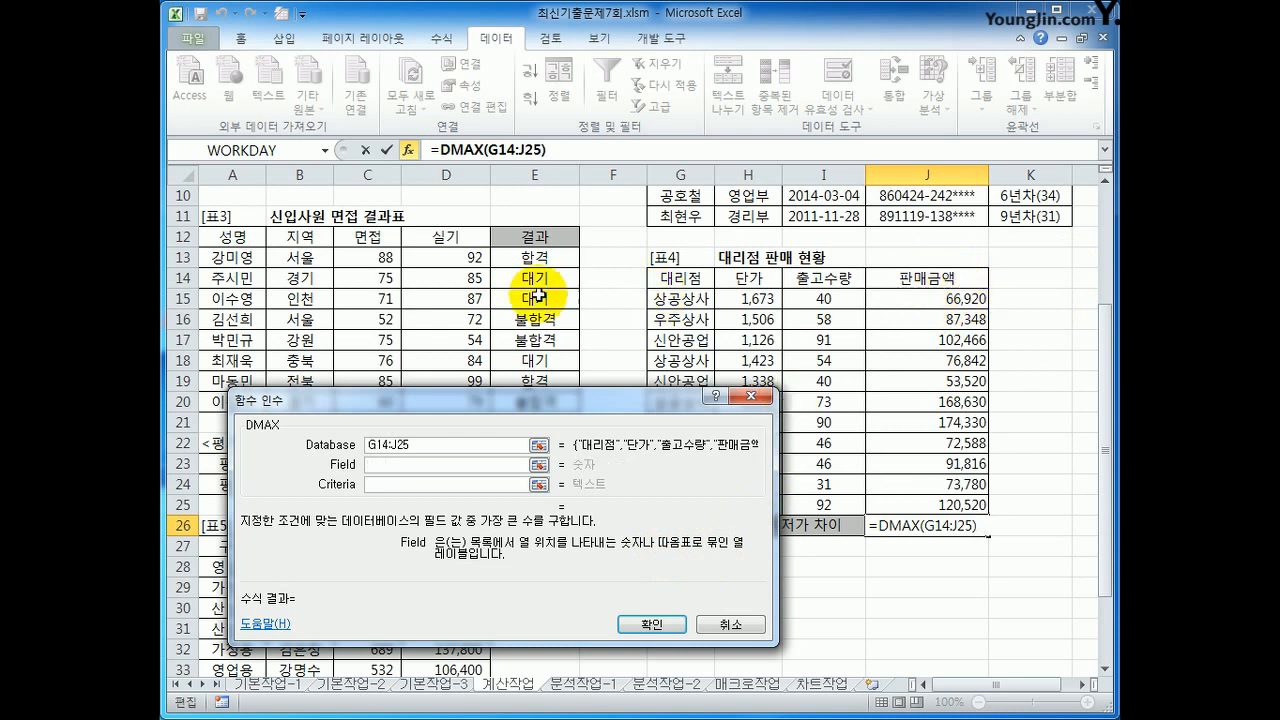
# Step: Set DMAX's Field to 4 and its Criteria to G14:G15, and confirm the formula in J26
pyautogui.write('4')
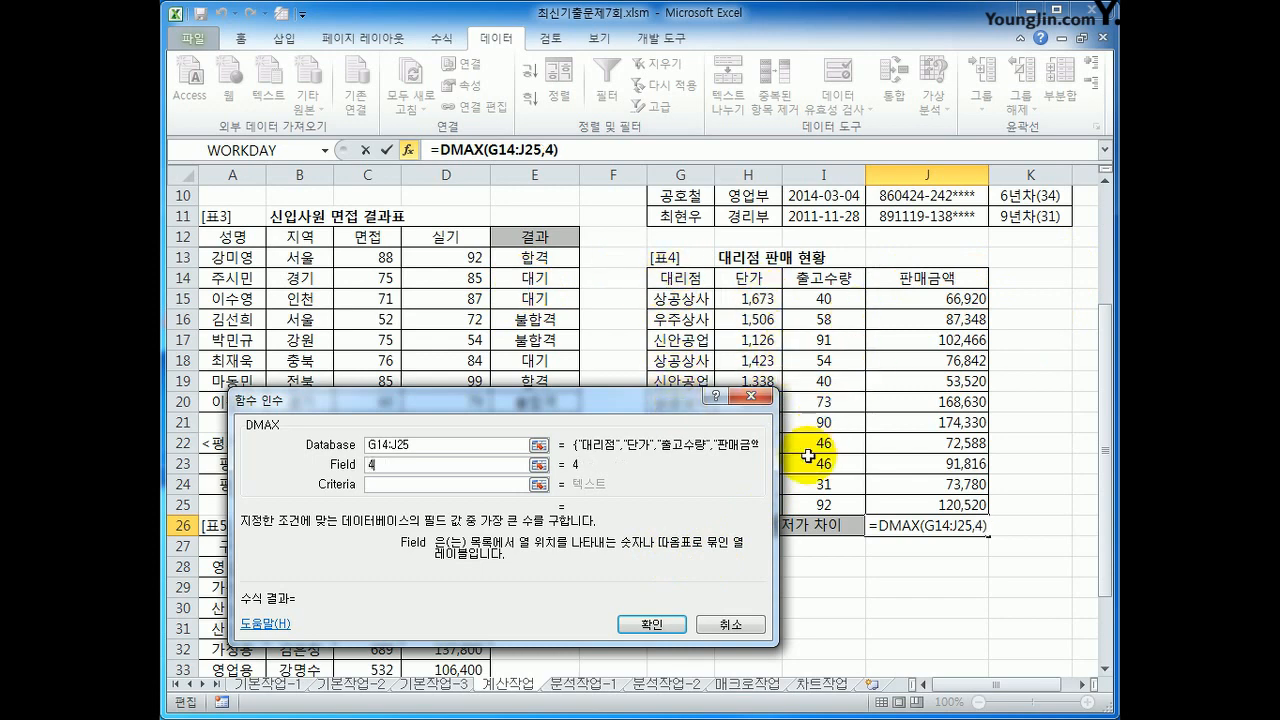
pyautogui.click(490, 486)
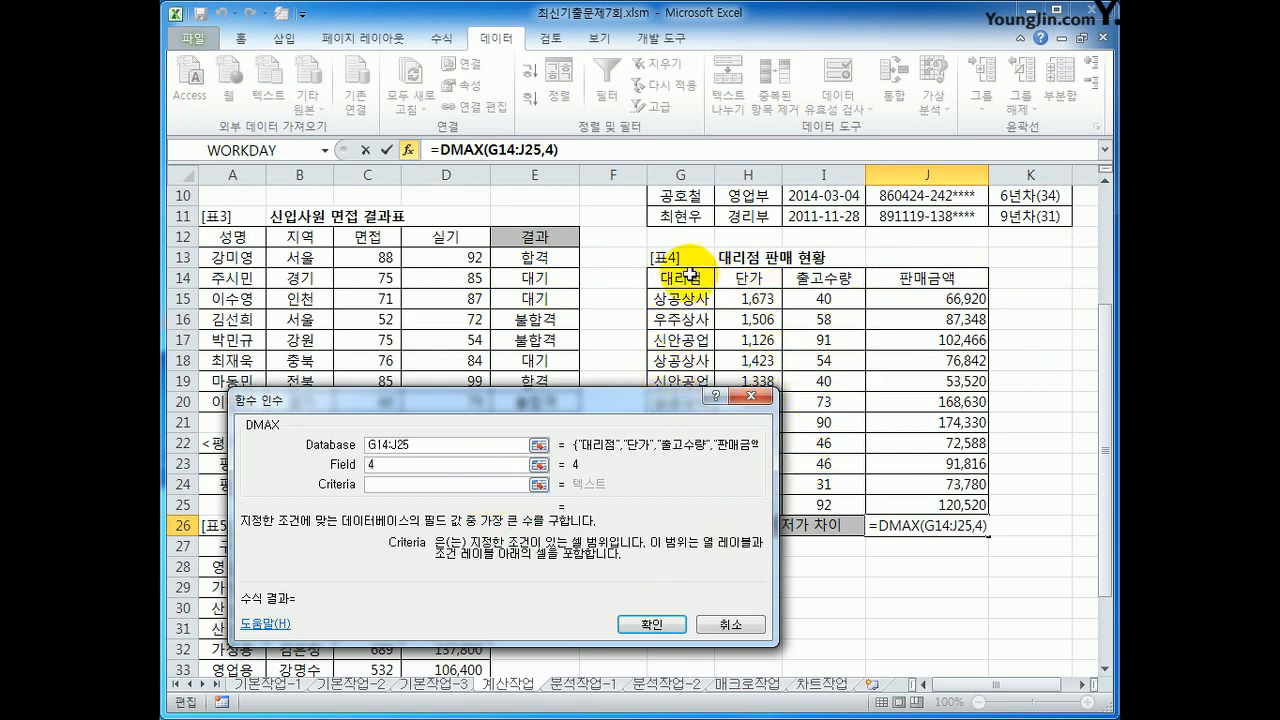
pyautogui.moveTo(688, 277); pyautogui.dragTo(682, 298)
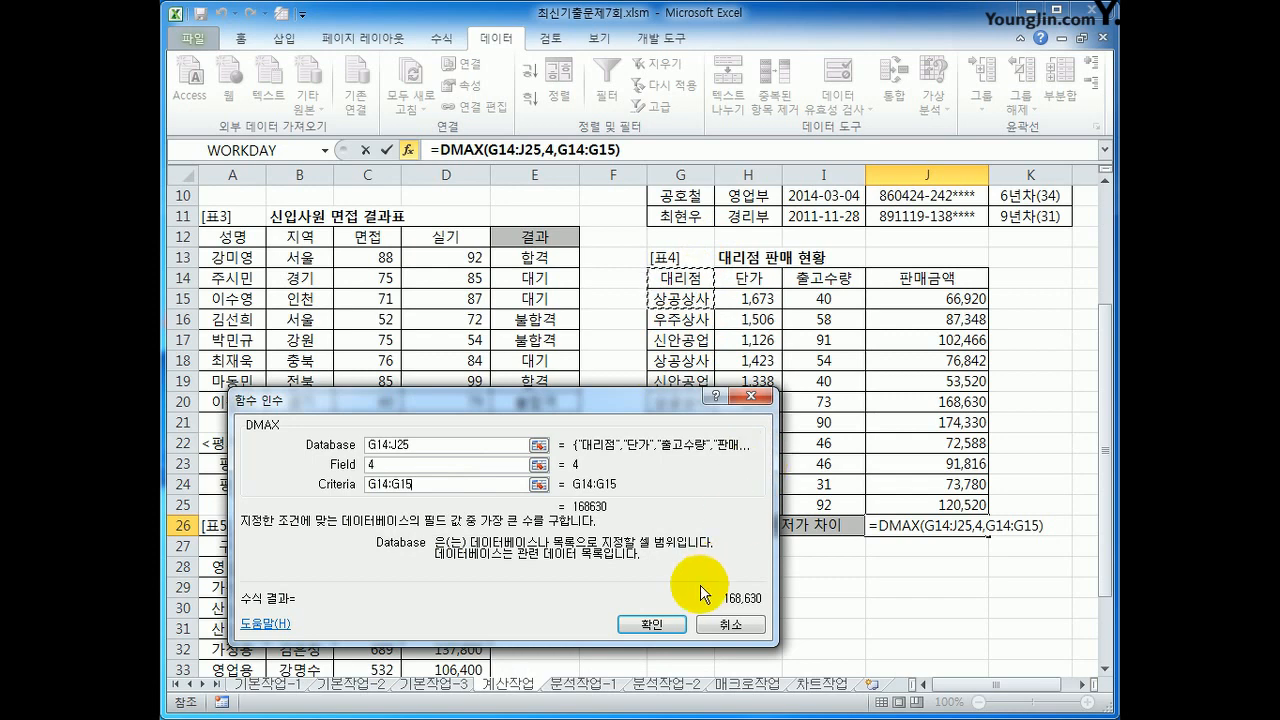
pyautogui.click(656, 621)
# Step: Extend the J26 formula with a minus sign and a copy of its DMAX(G14:J25,4,G14:G15) expression
pyautogui.click(701, 299)
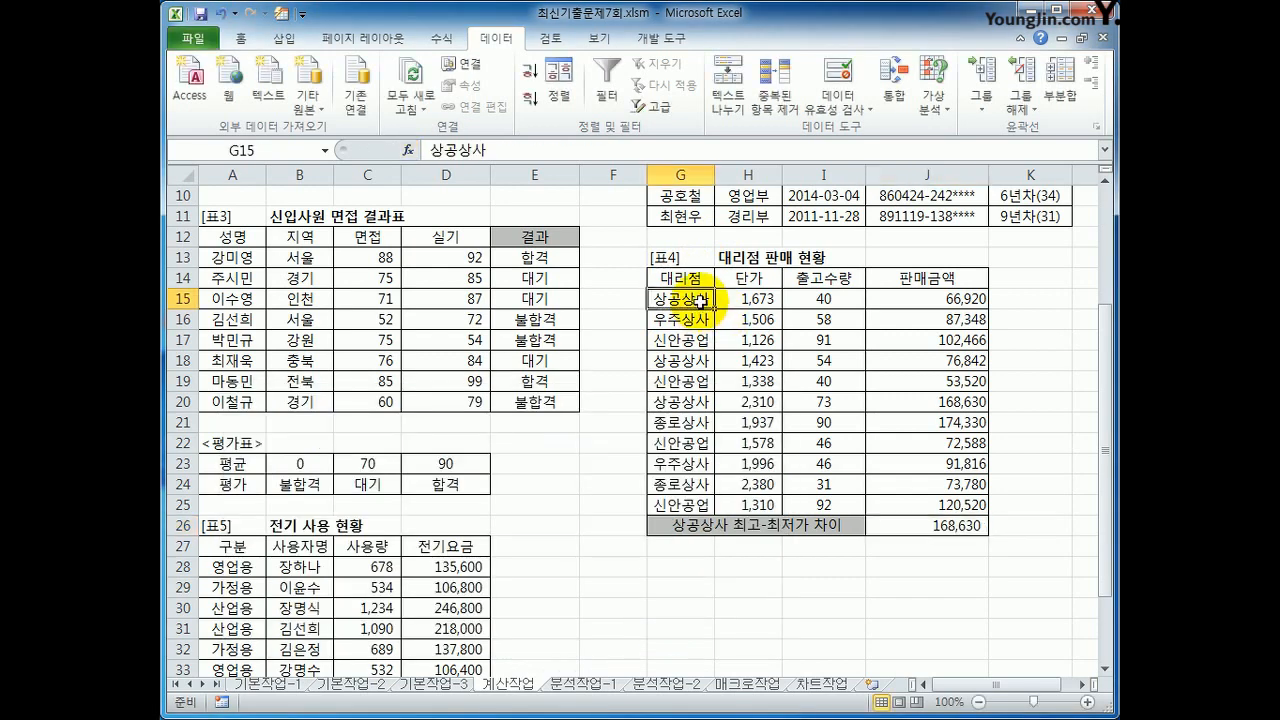
pyautogui.click(909, 531)
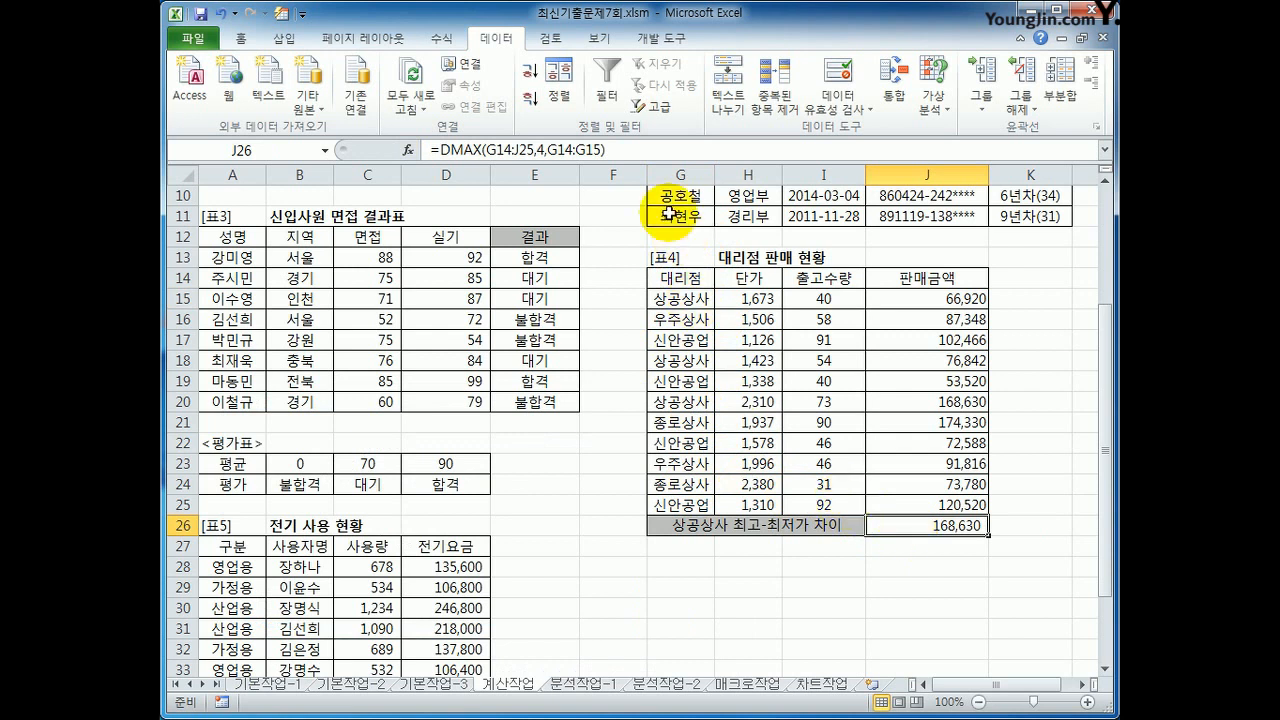
pyautogui.click(617, 149)
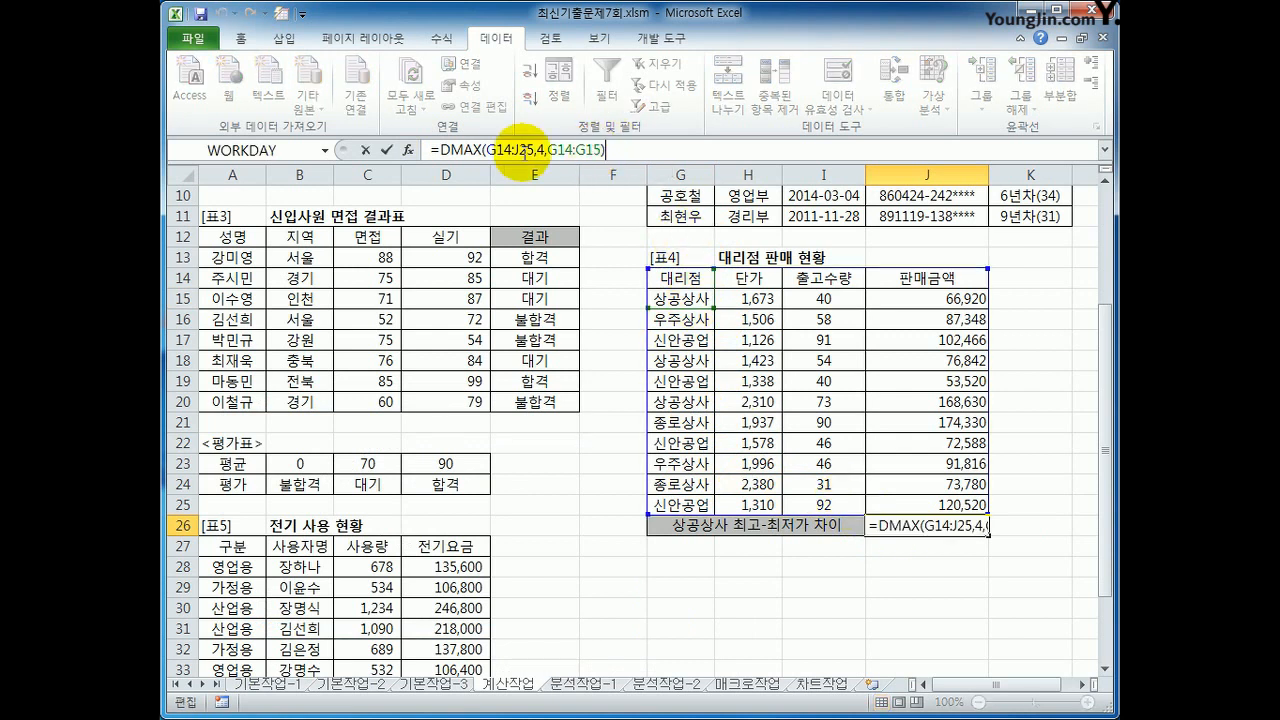
pyautogui.moveTo(437, 150); pyautogui.dragTo(637, 149)
pyautogui.hotkey('ctrl', 'c')
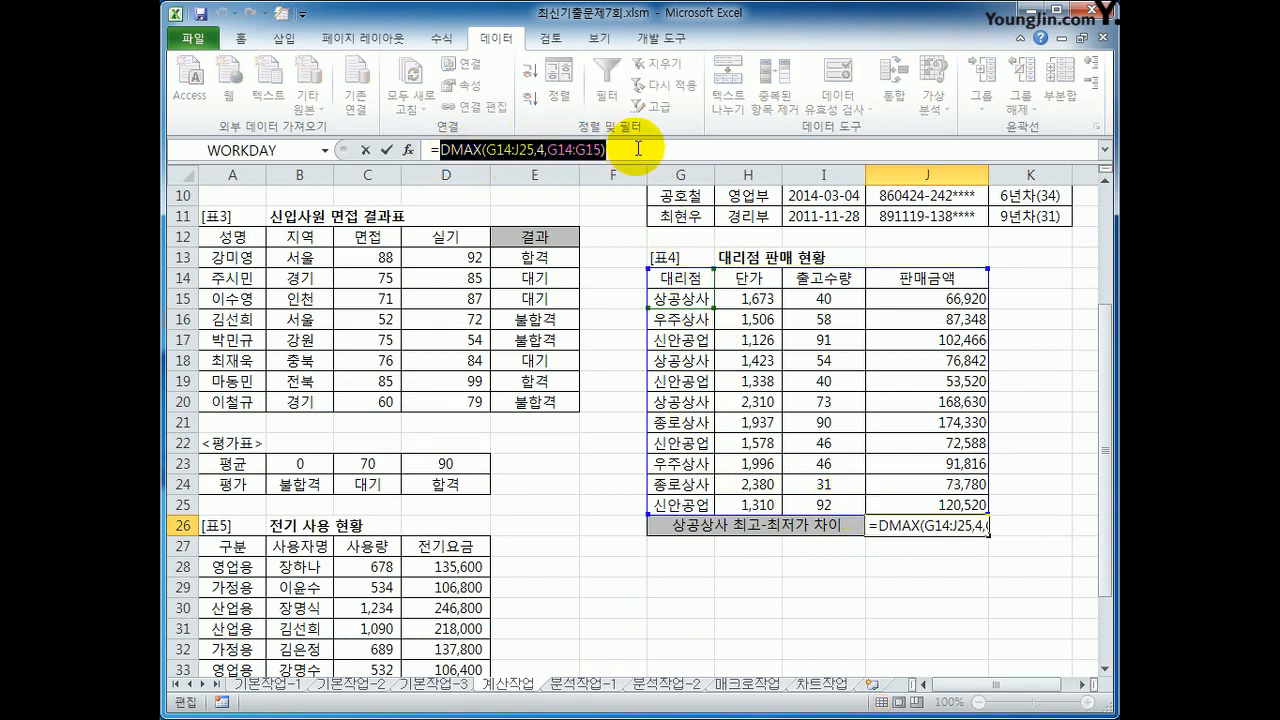
pyautogui.click(637, 149)
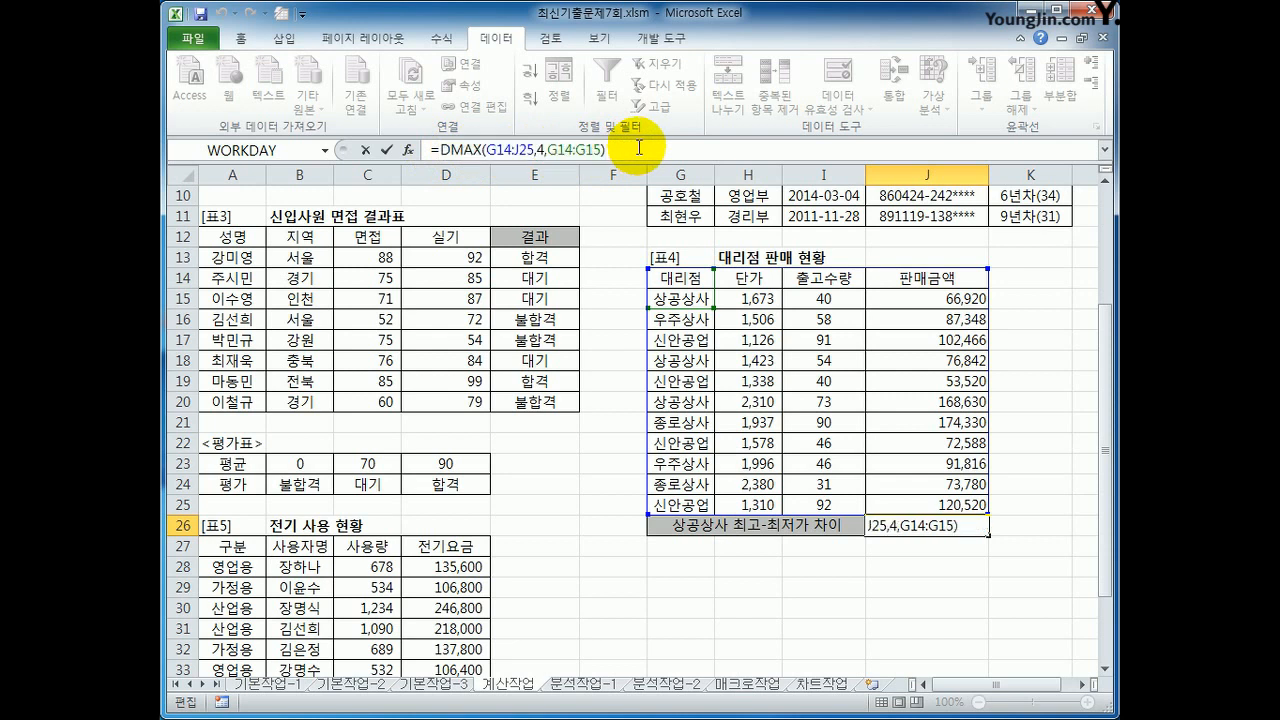
pyautogui.hotkey('ctrl', 'v')
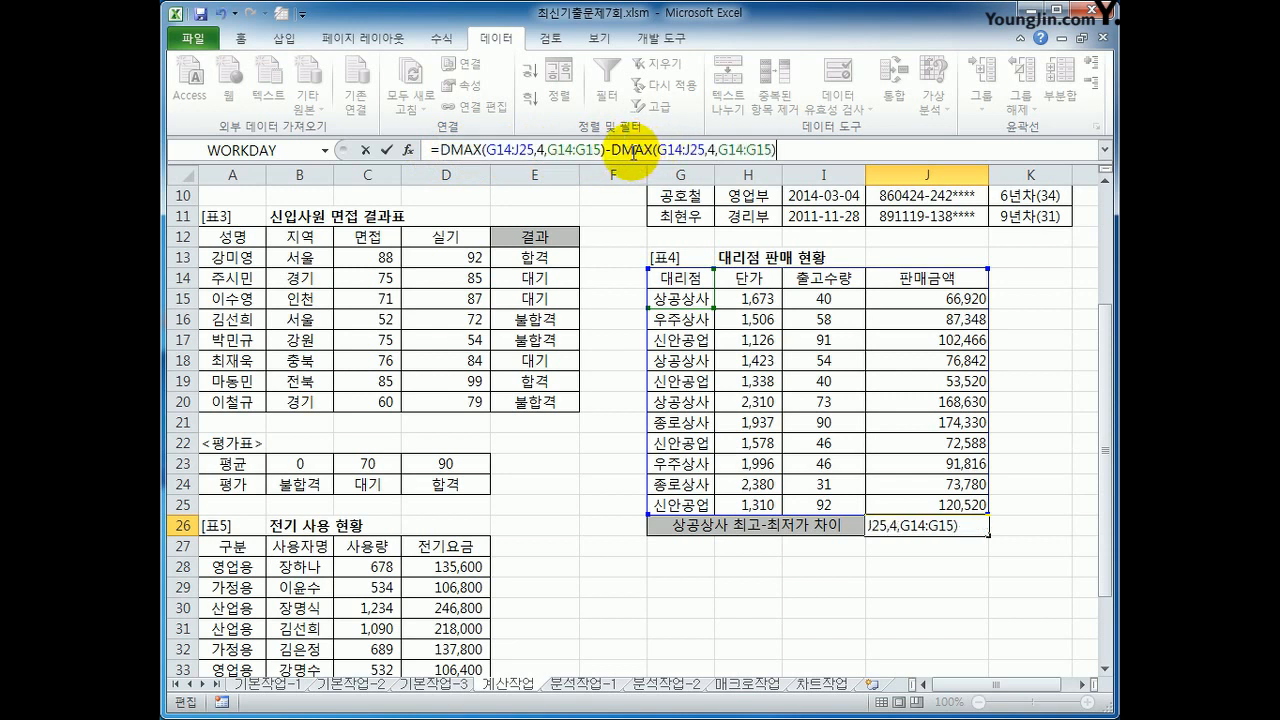
# Step: Change the second function in the J26 formula to DMIN and confirm the formula
pyautogui.moveTo(633, 150); pyautogui.dragTo(653, 150)
pyautogui.press('BackSpace')
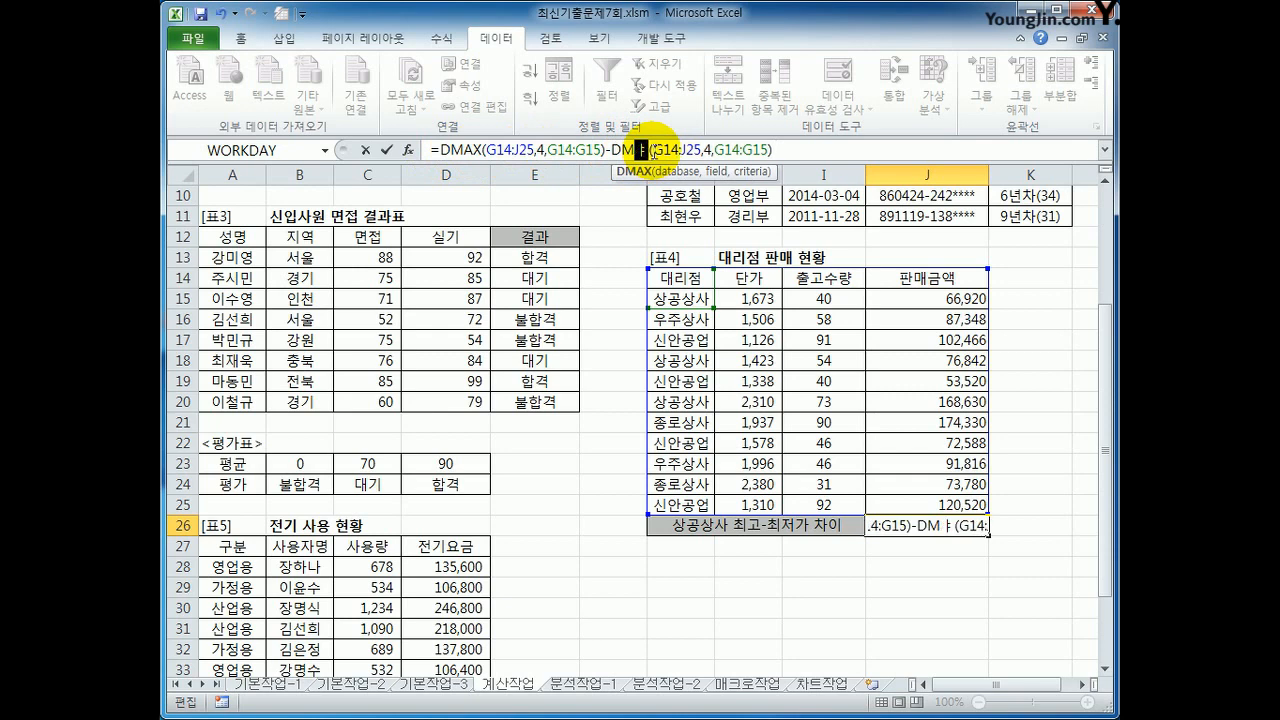
pyautogui.write('IN')
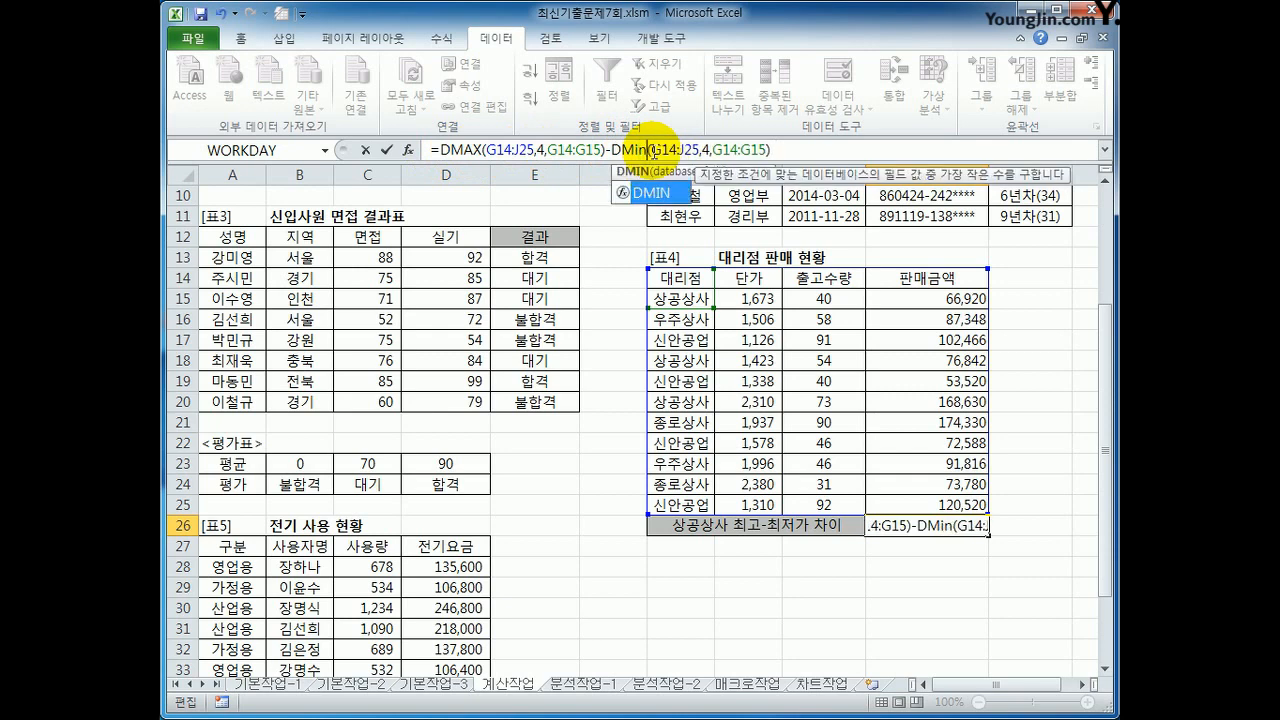
pyautogui.press('Return')
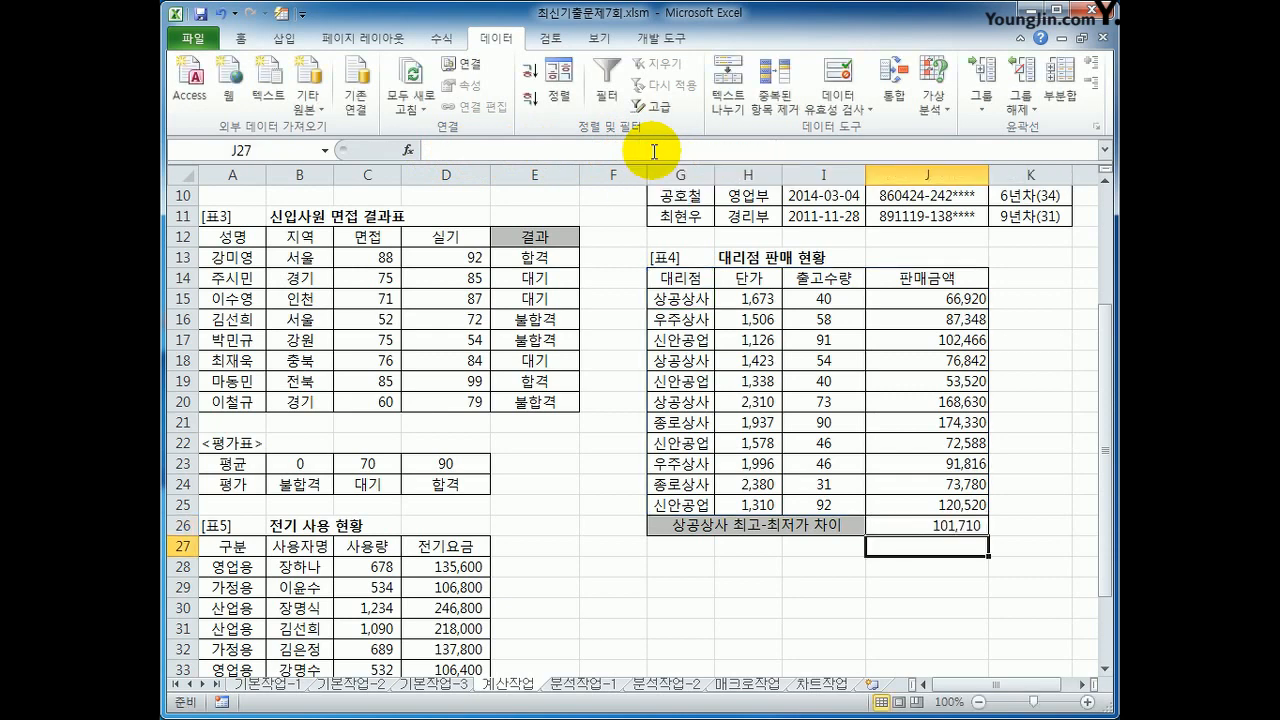
pyautogui.click(901, 525)
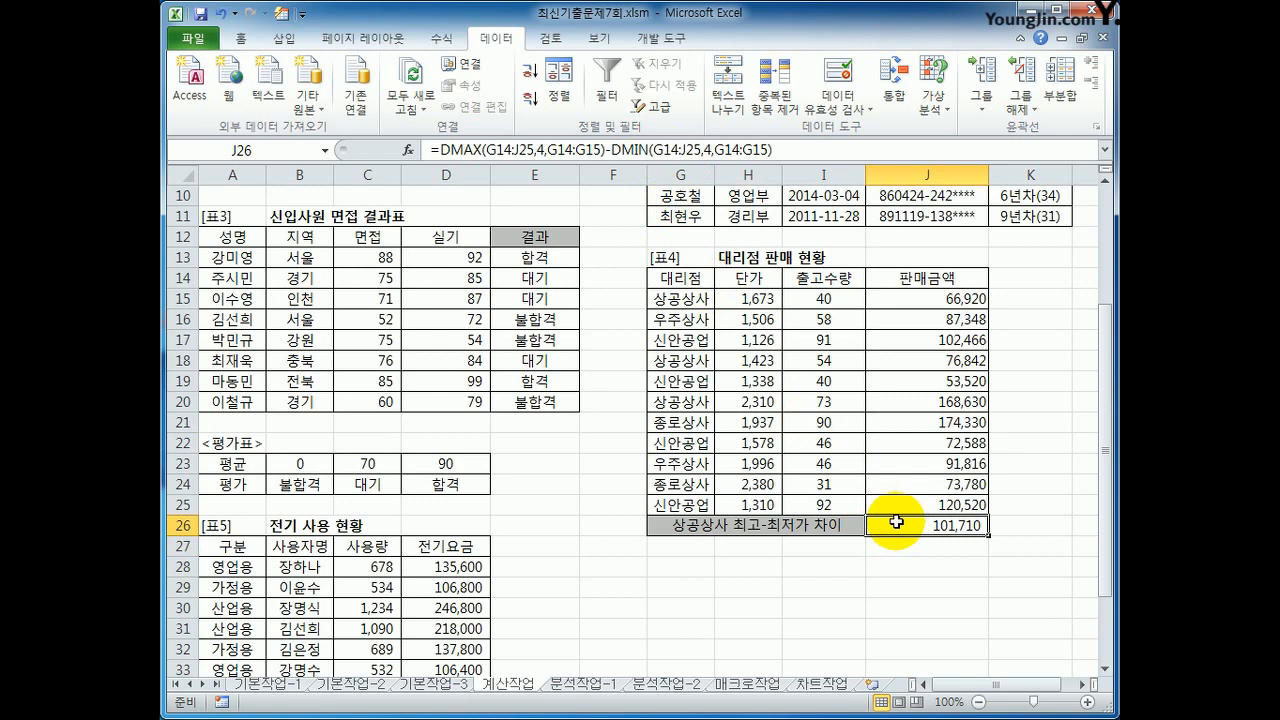
# Step: Start a SUMIF function in D37 for 가정용 전기요금 합계, with the 구분 cells A28:A36 as its Range
pyautogui.scroll(-2, 598, 544)
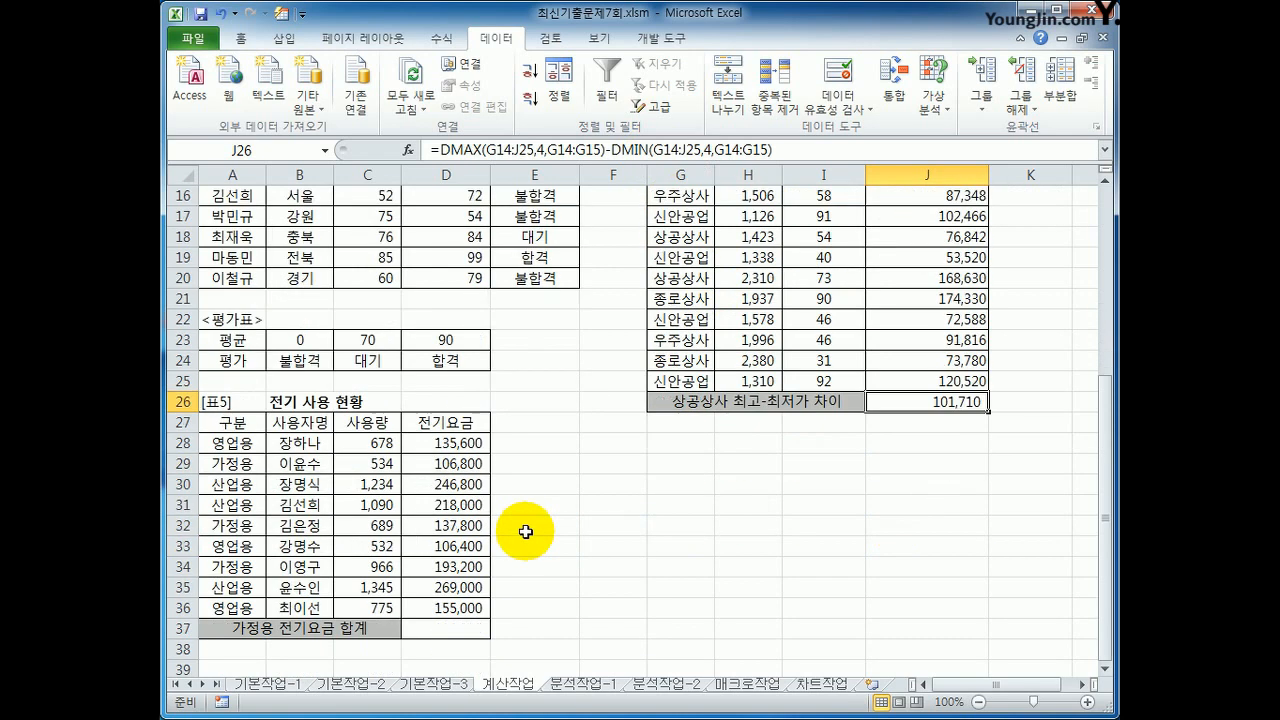
pyautogui.click(431, 622)
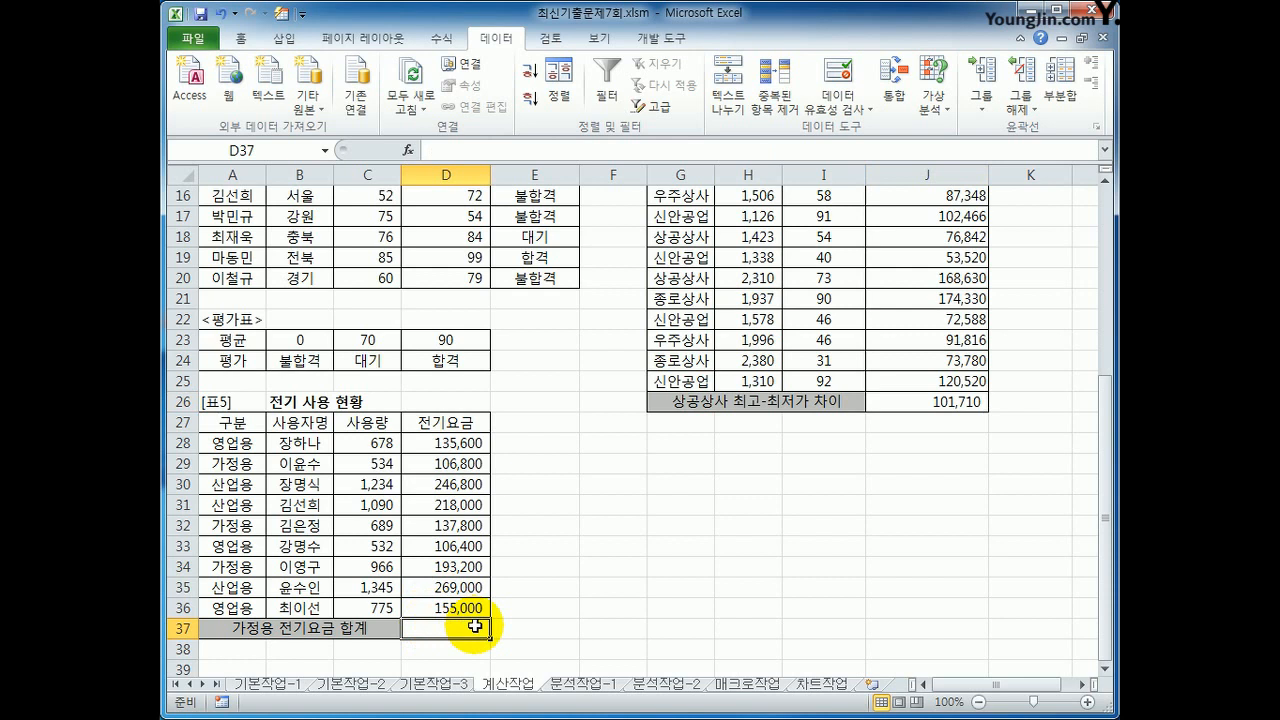
pyautogui.write('=sumif')
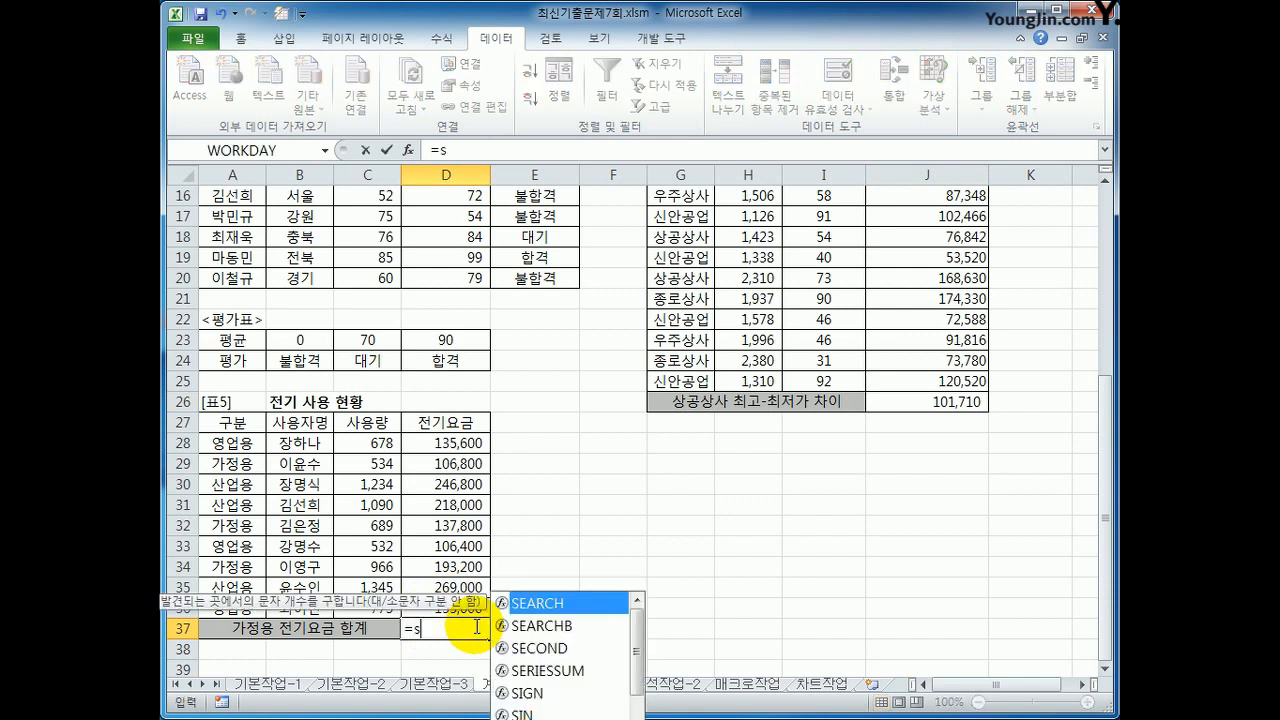
pyautogui.press('Tab')
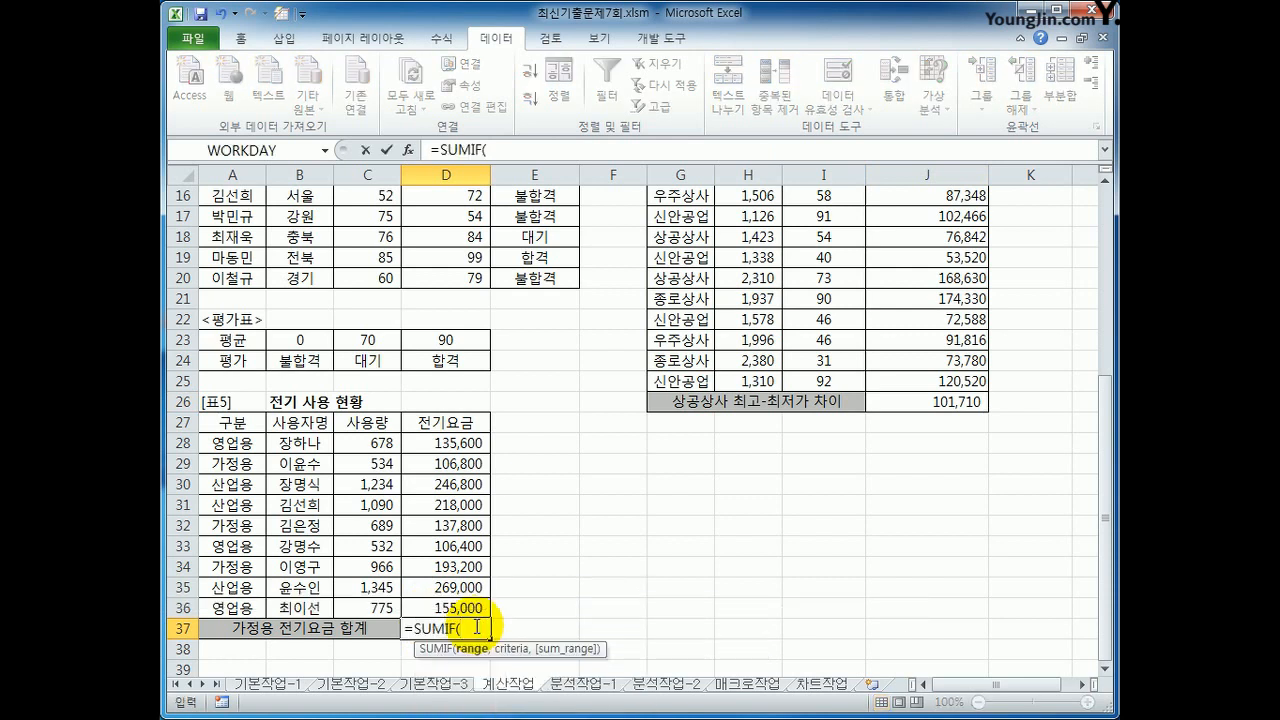
pyautogui.click(408, 149)
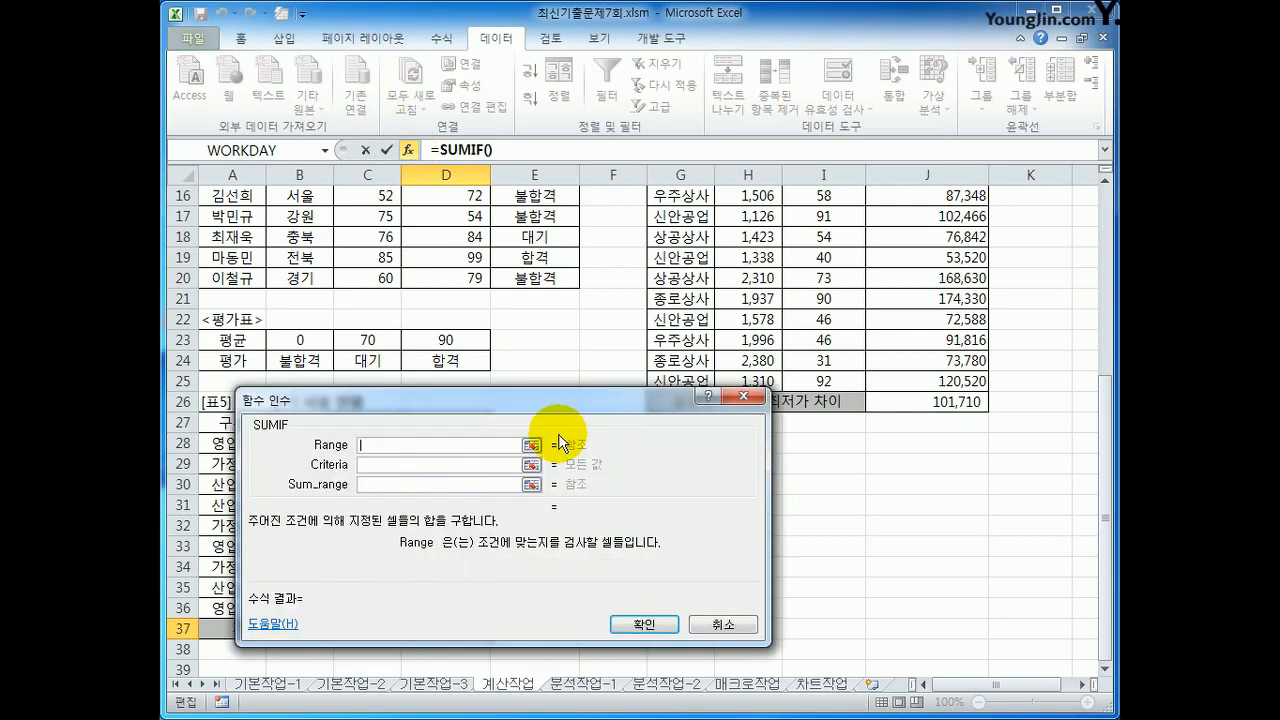
pyautogui.moveTo(556, 405); pyautogui.dragTo(820, 171)
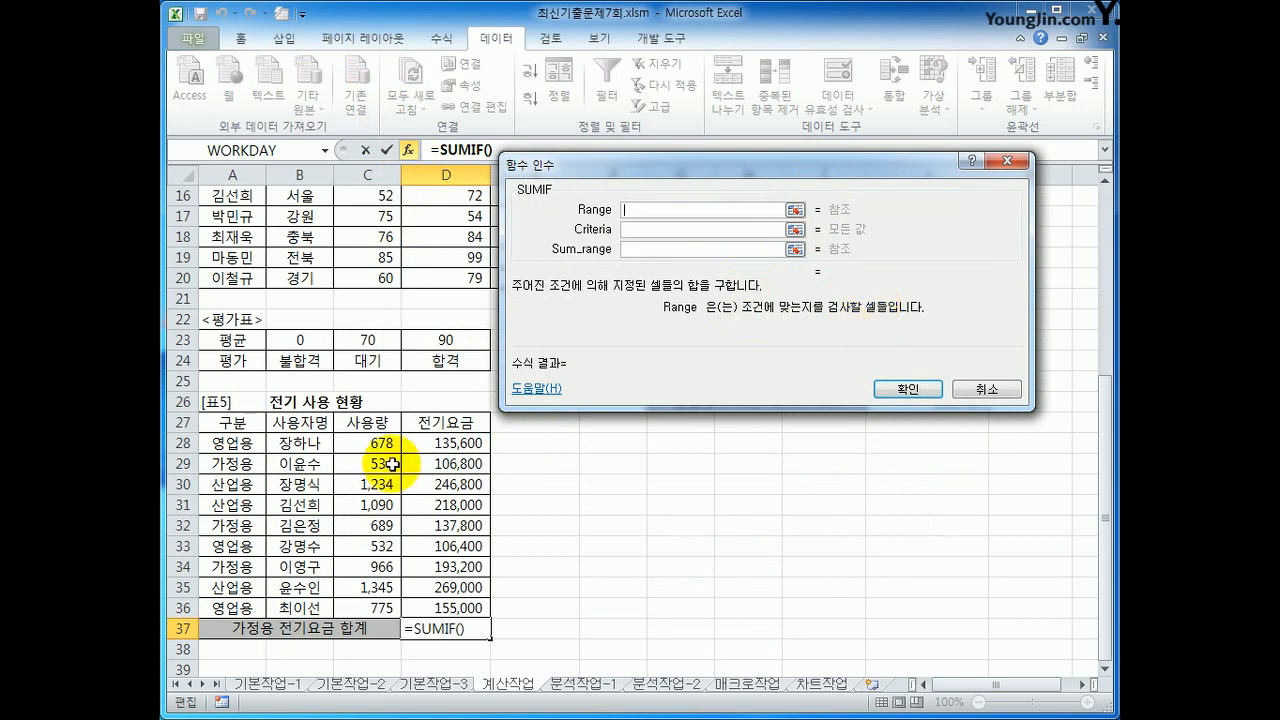
pyautogui.moveTo(234, 443); pyautogui.dragTo(233, 606)
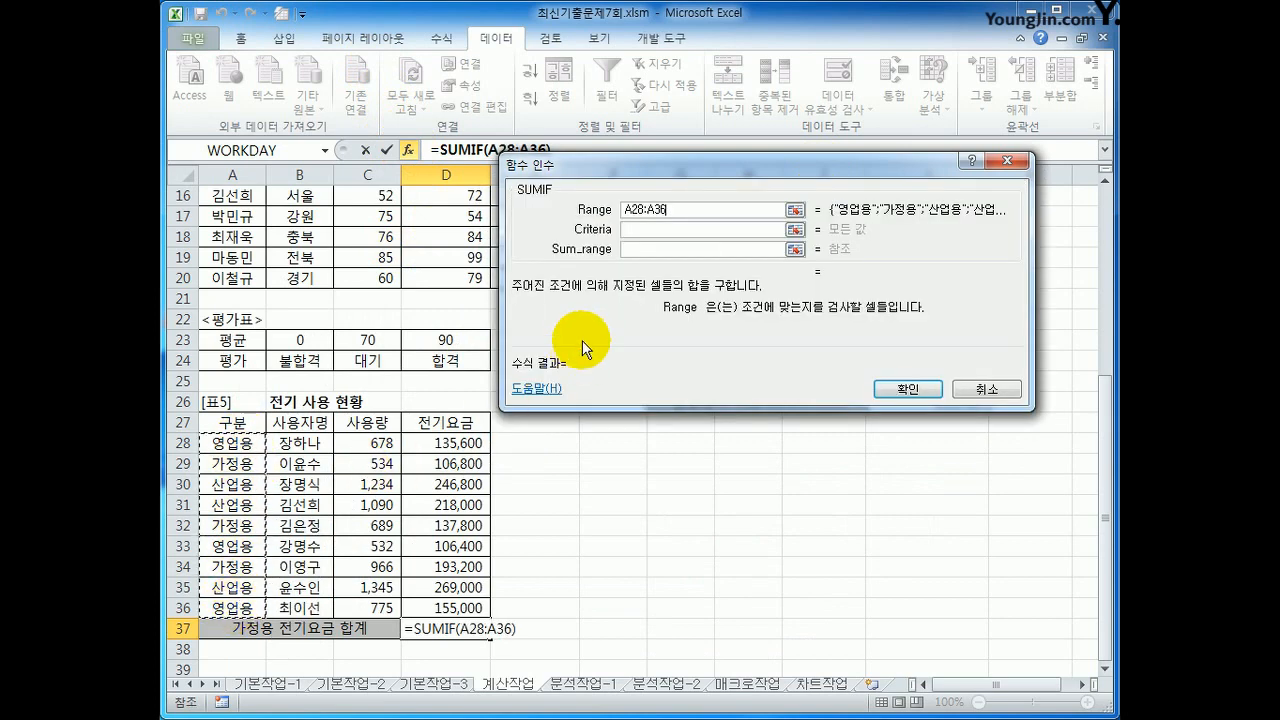
# Step: Set SUMIF's Criteria to "가정용" and its Sum_range to D28:D36, and confirm the formula in D37
pyautogui.click(657, 229)
pyautogui.write('가정ㅇ')
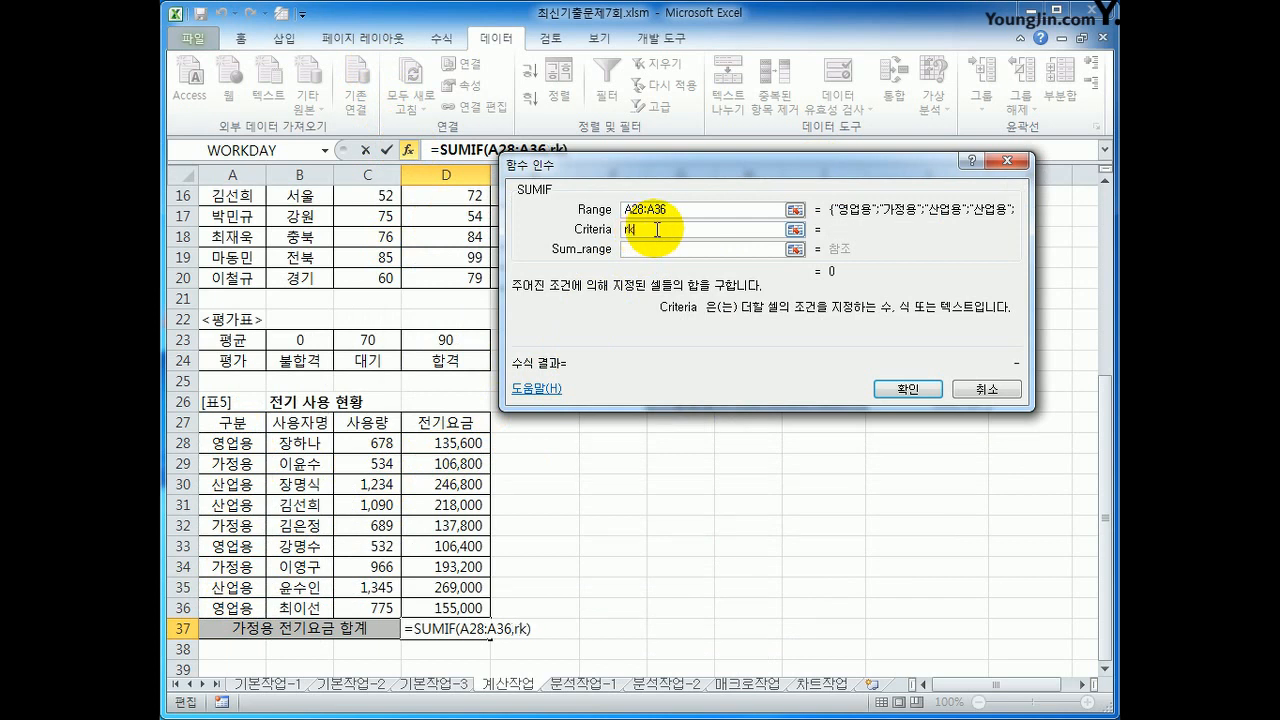
pyautogui.write('용')
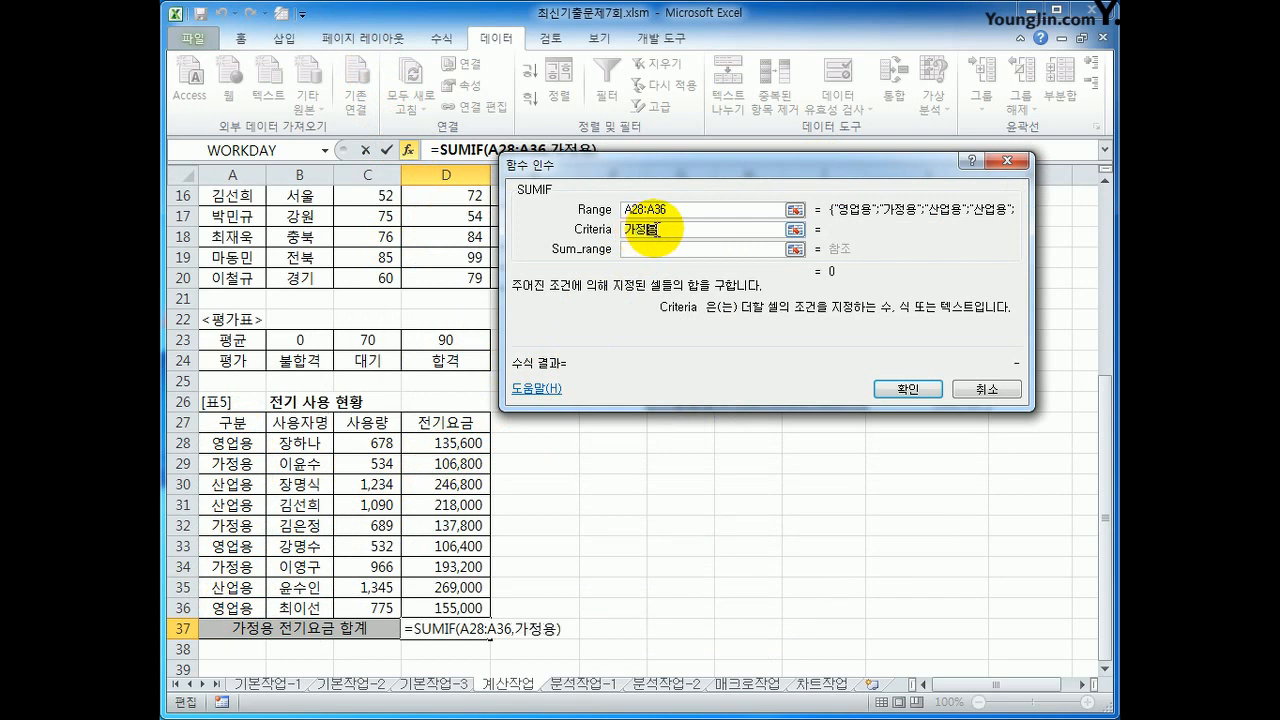
pyautogui.press('Tab')
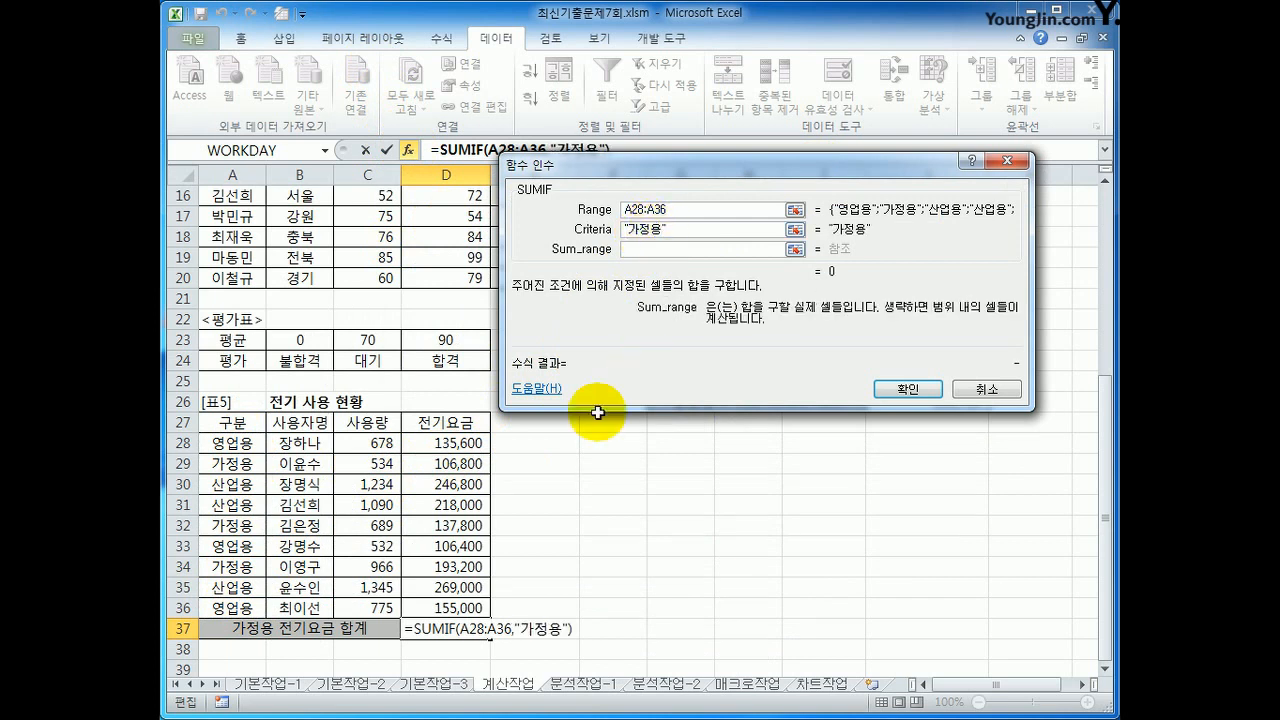
pyautogui.moveTo(472, 443); pyautogui.dragTo(450, 598)
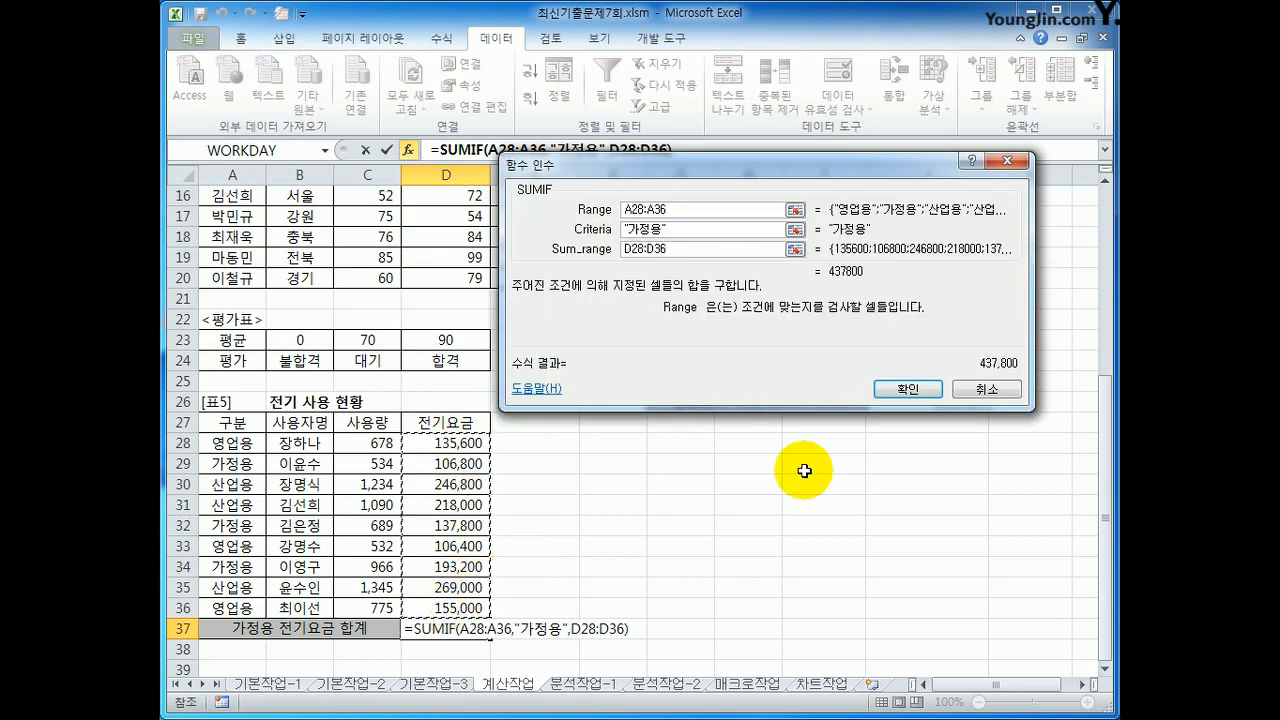
pyautogui.click(906, 389)
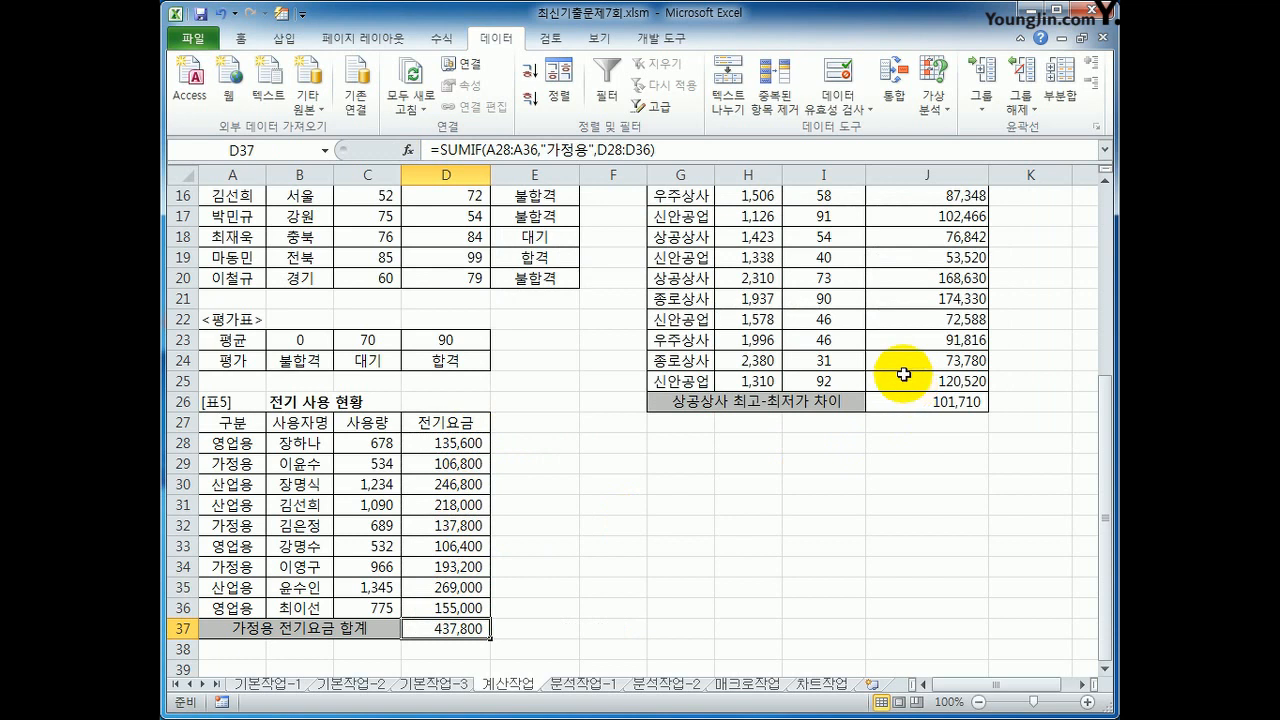
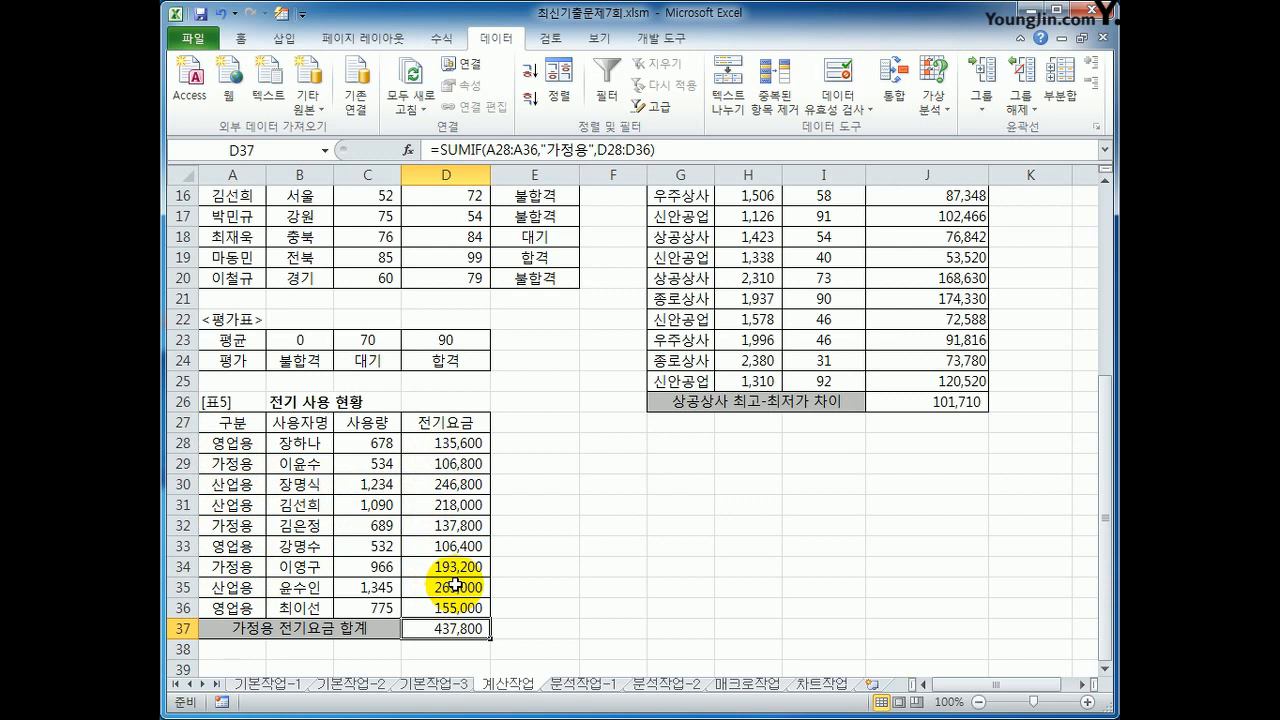
# Step: Wrap the SUMIF formula in D37 in ROUNDDOWN with num_digits -3, and confirm the formula
pyautogui.click(443, 150)
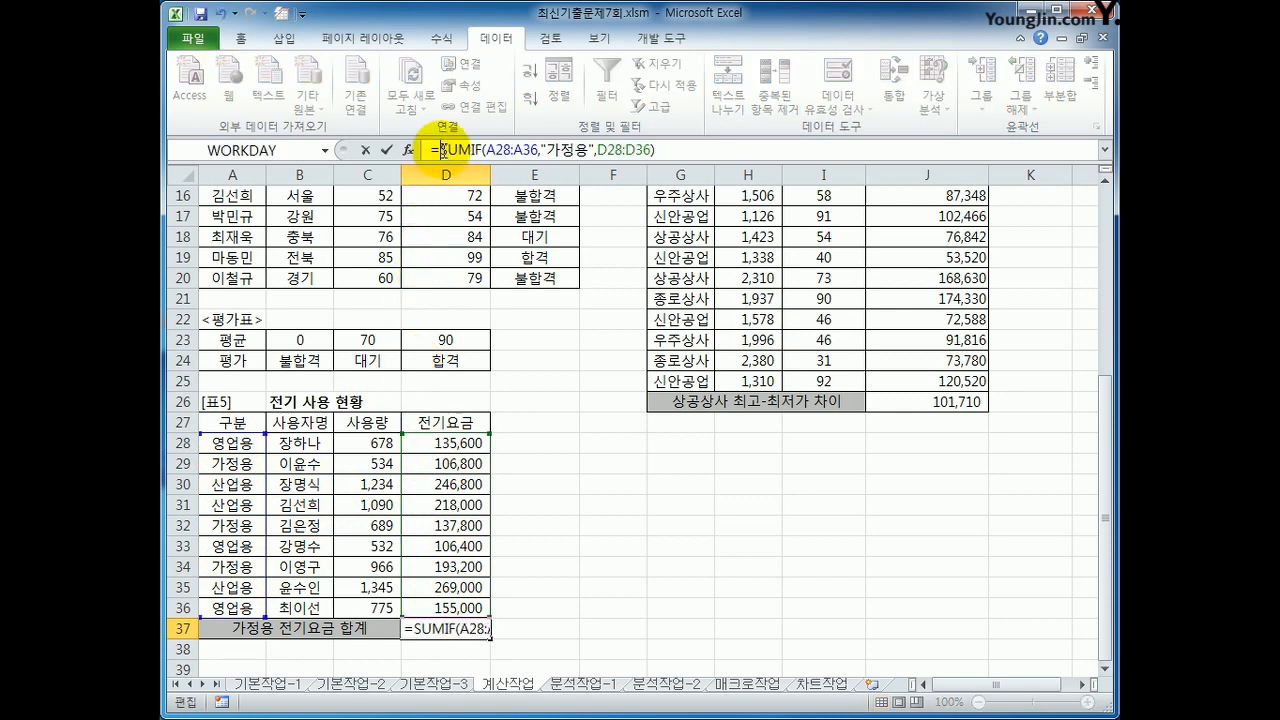
pyautogui.write('roun')
pyautogui.press('Tab')
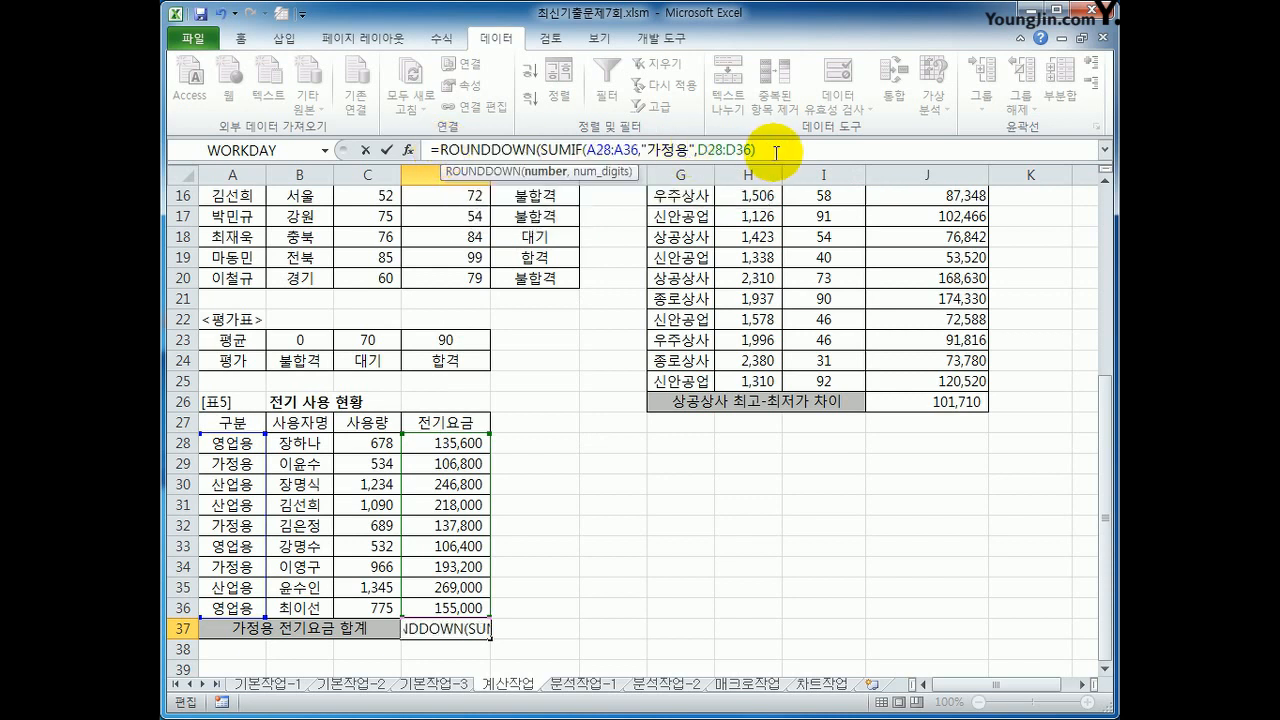
pyautogui.write(',')
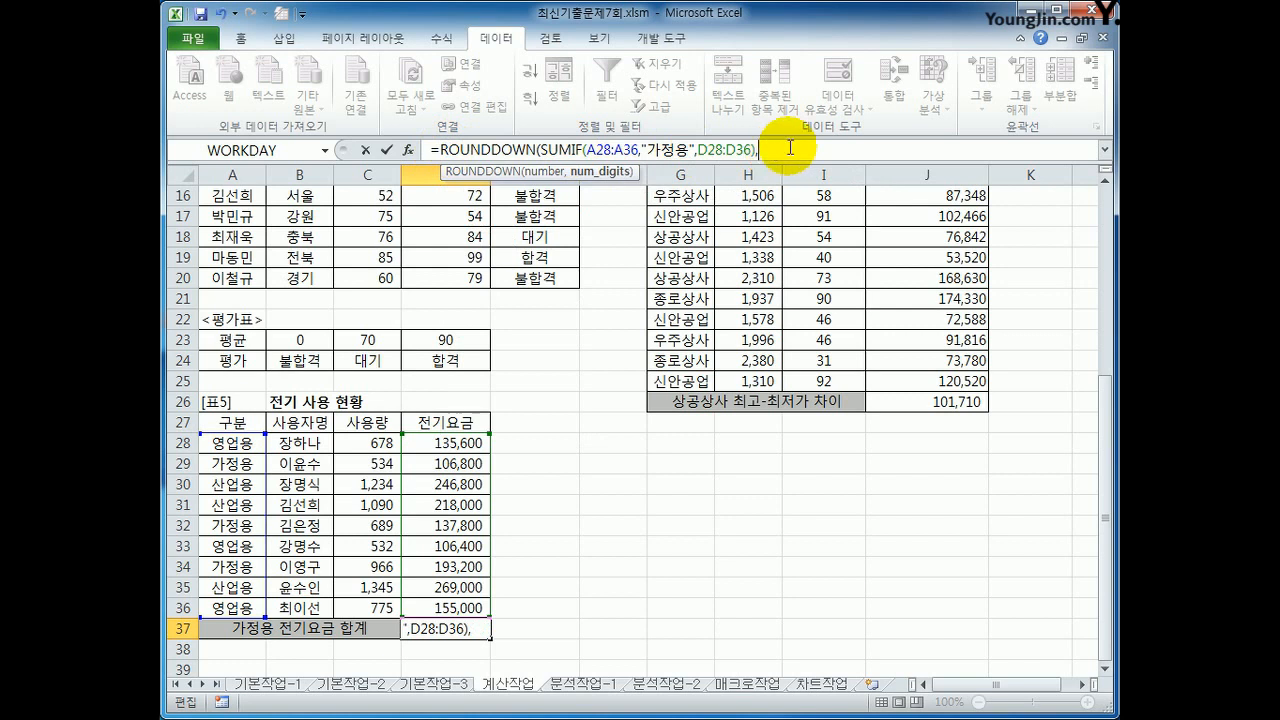
pyautogui.write('-1')
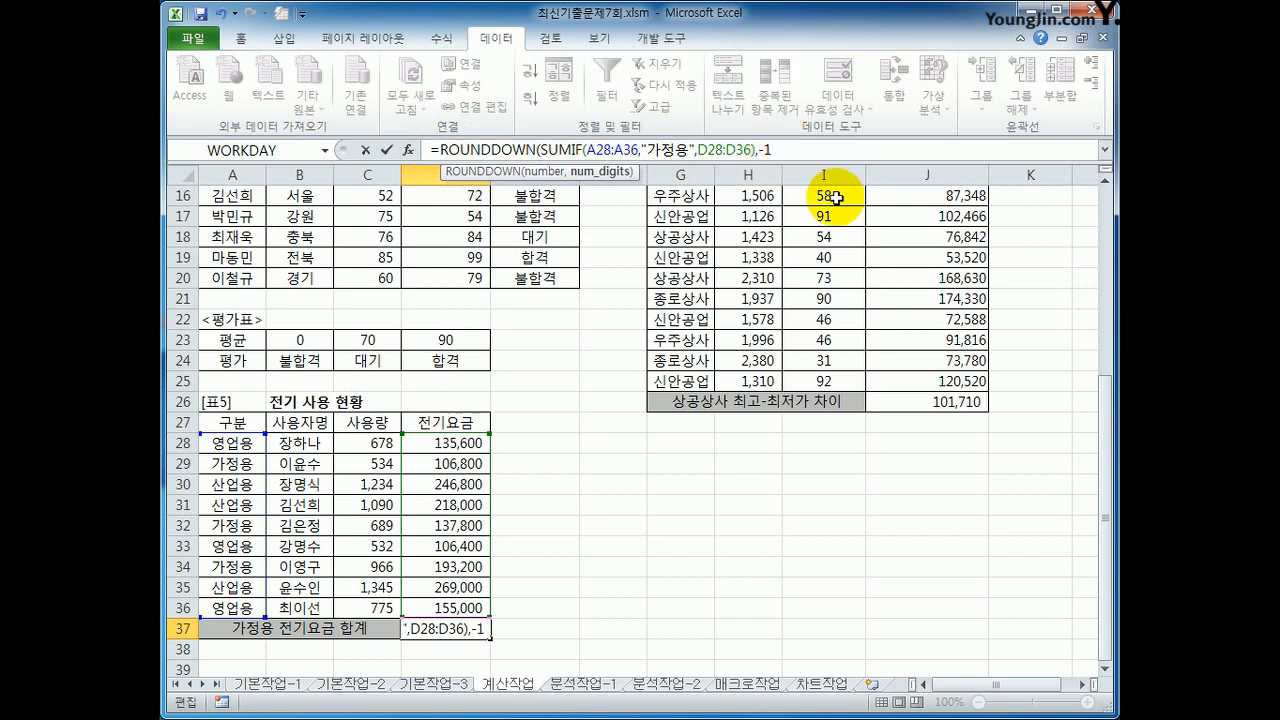
pyautogui.press('BackSpace')
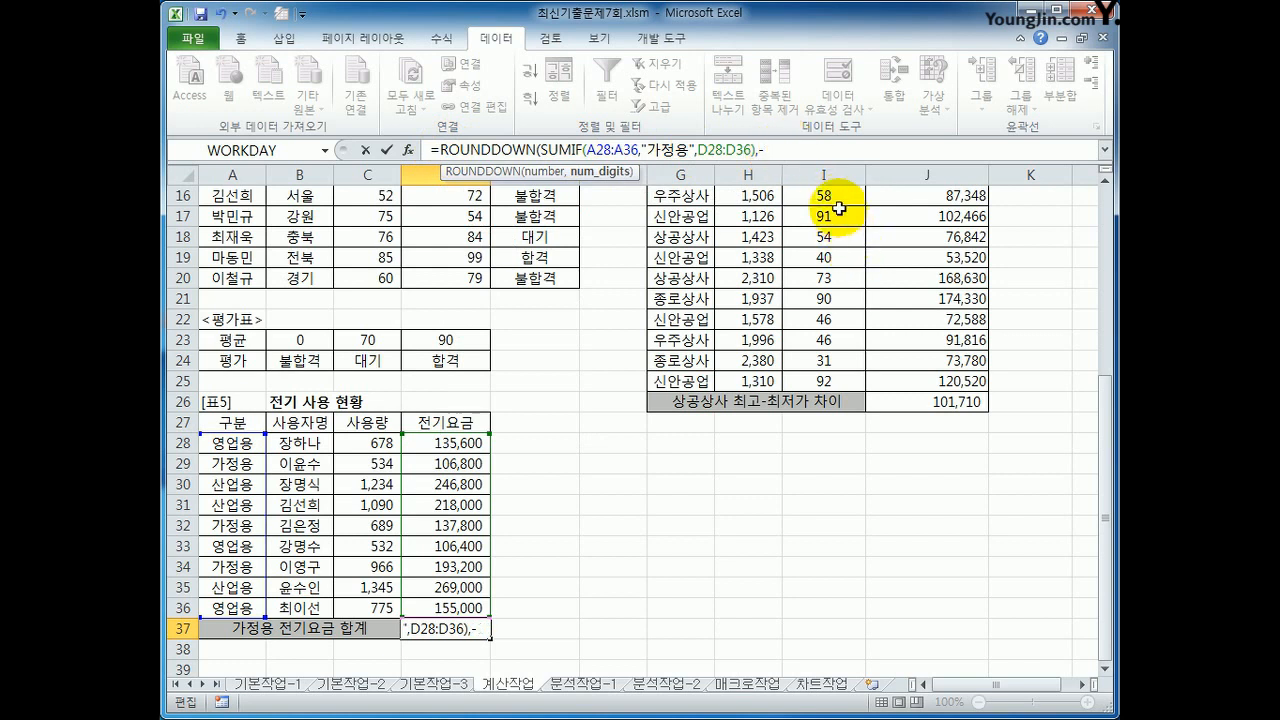
pyautogui.write('2')
pyautogui.press('BackSpace')
pyautogui.write('3)')
pyautogui.press('Return')
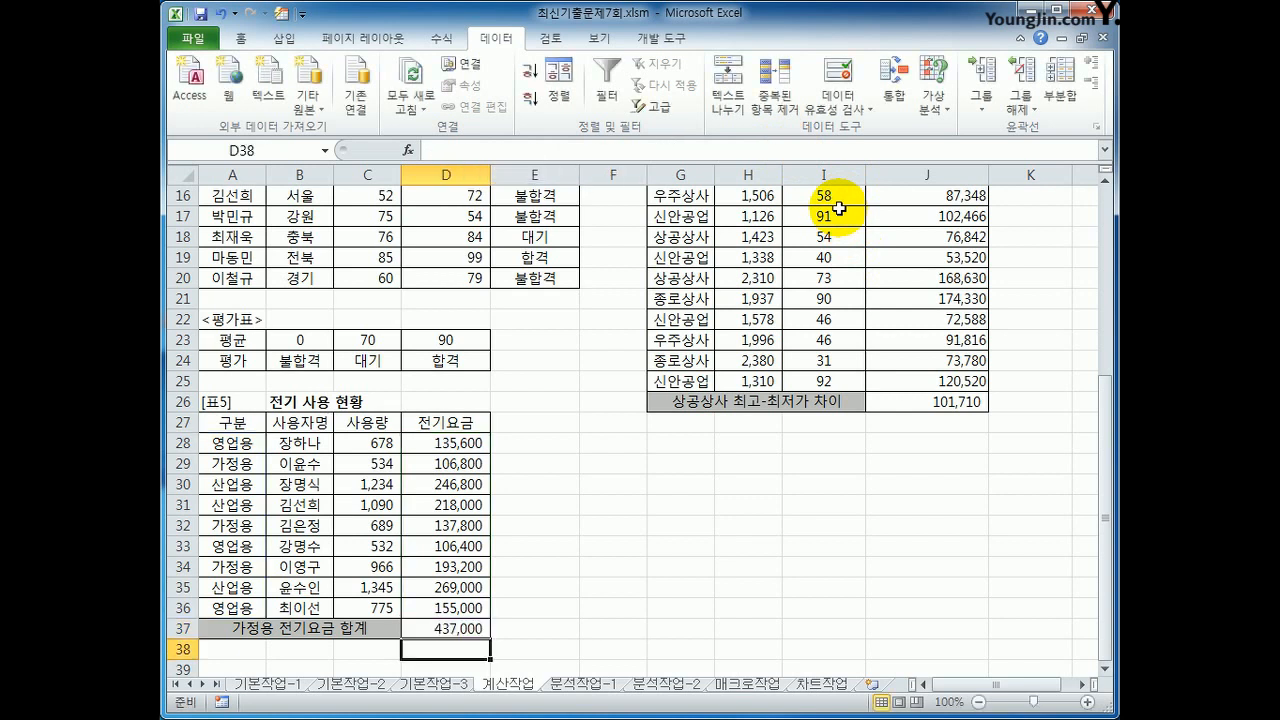
pyautogui.click(458, 630)
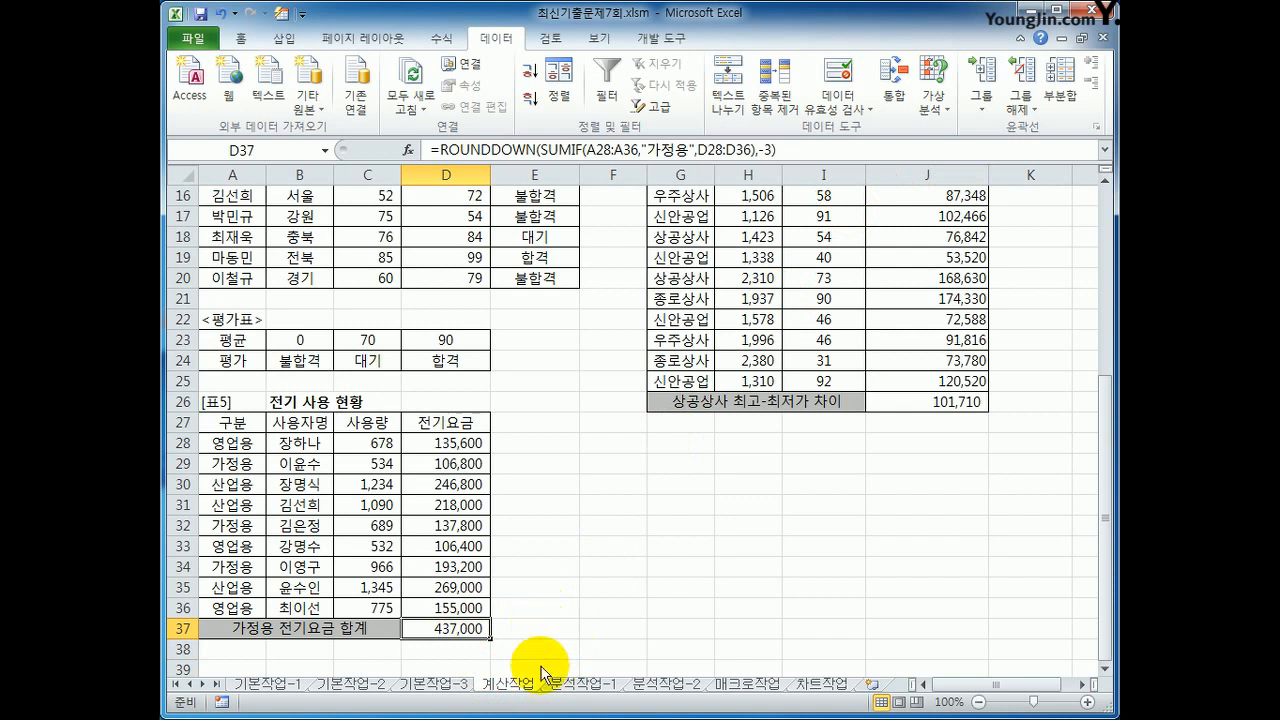
# Step: Go to the 분석작업-1 sheet and give the bonus rate cell B14 the name 상여율
pyautogui.click(563, 685)
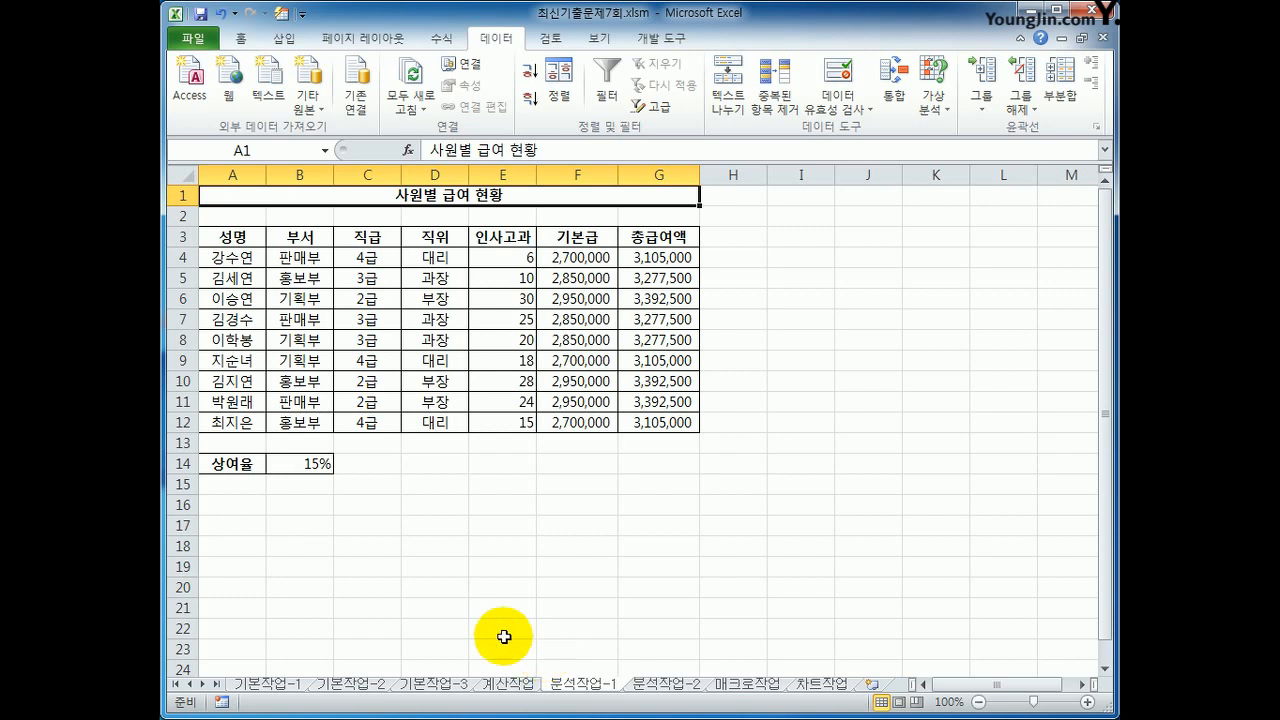
pyautogui.click(316, 470)
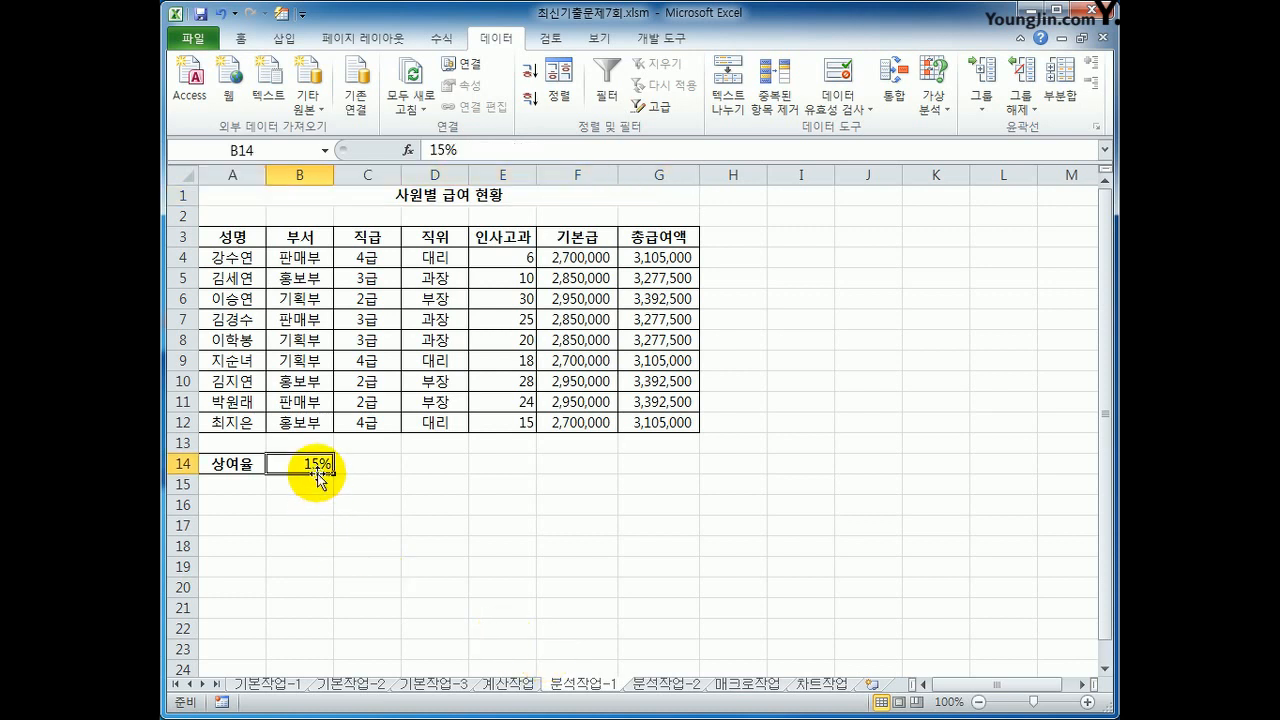
pyautogui.click(268, 150)
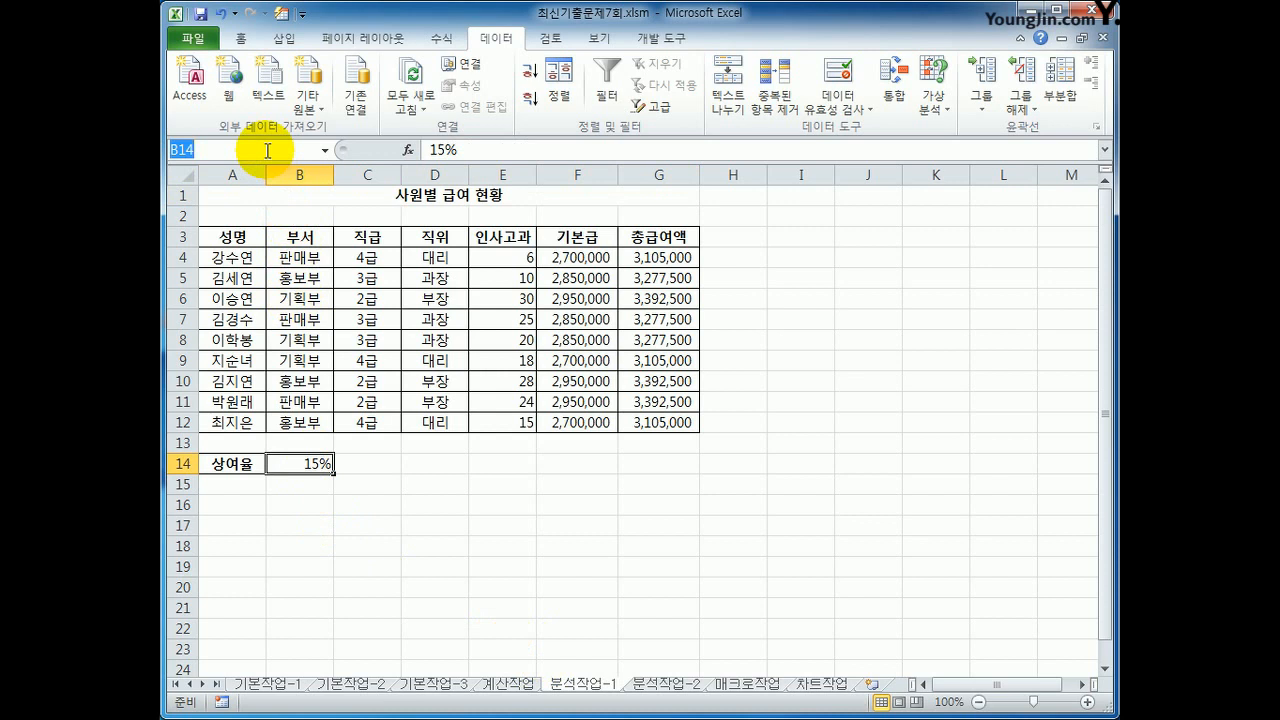
pyautogui.write('tk')
pyautogui.press('BackSpace')
pyautogui.press('BackSpace')
pyautogui.write('상여율')
pyautogui.press('Return')
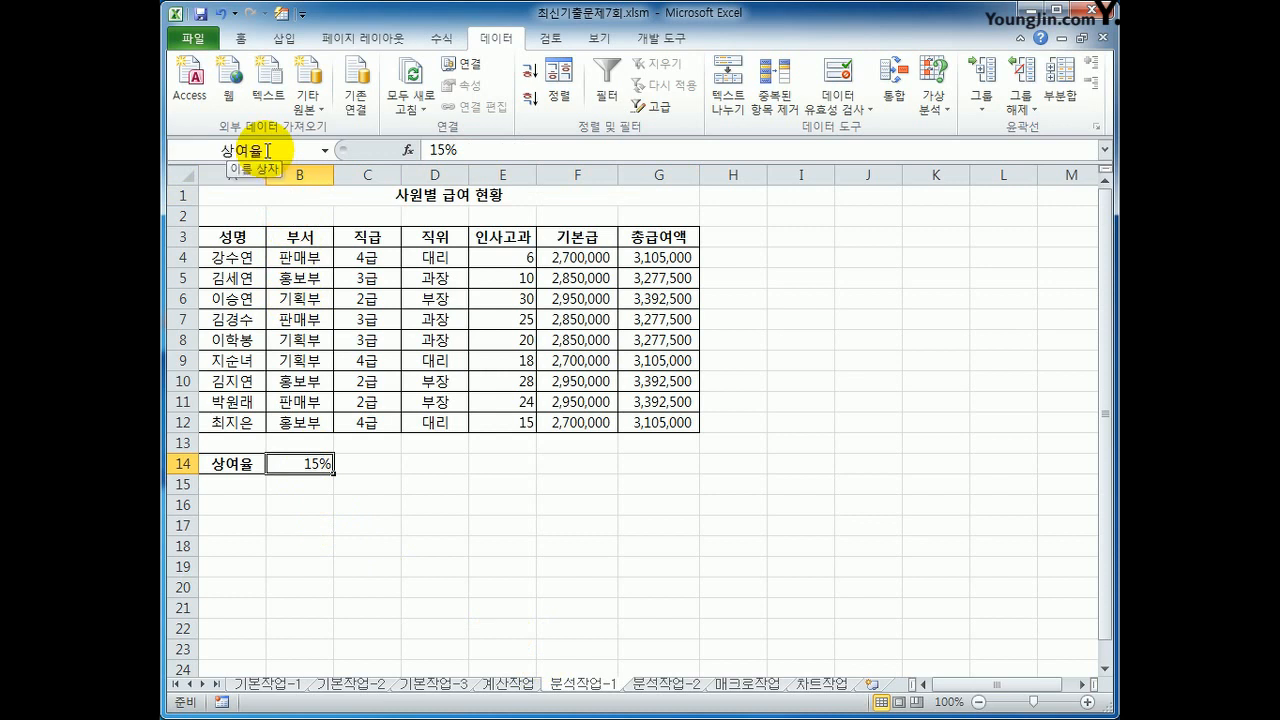
# Step: Name the 총급여액 cell G4 after the employee listed in A4
pyautogui.click(628, 257)
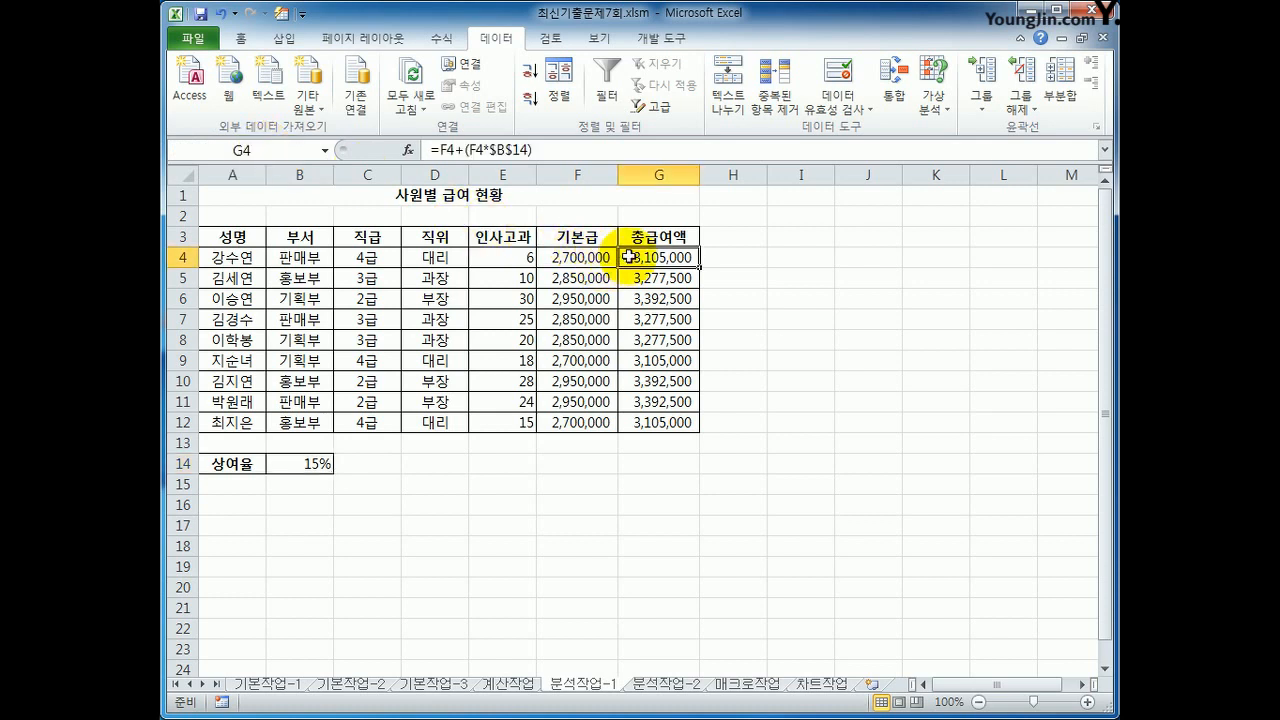
pyautogui.click(250, 150)
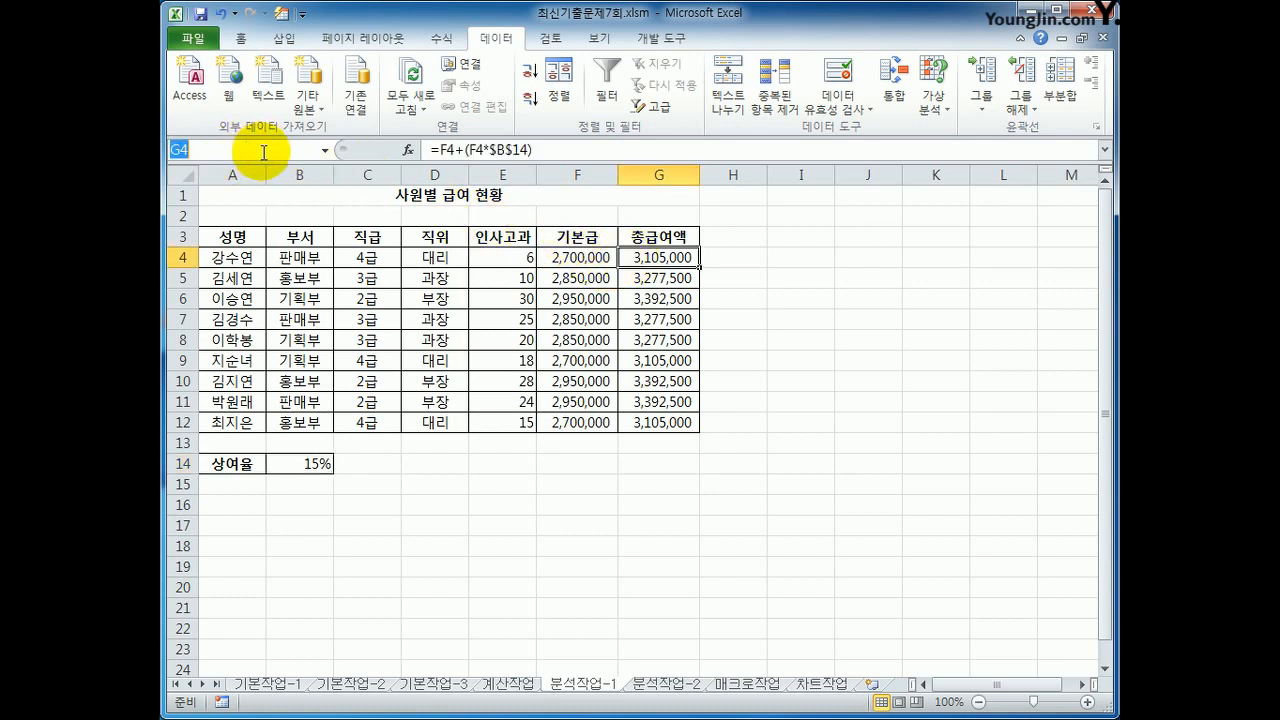
pyautogui.write('ㄱ강수연')
pyautogui.press('Return')
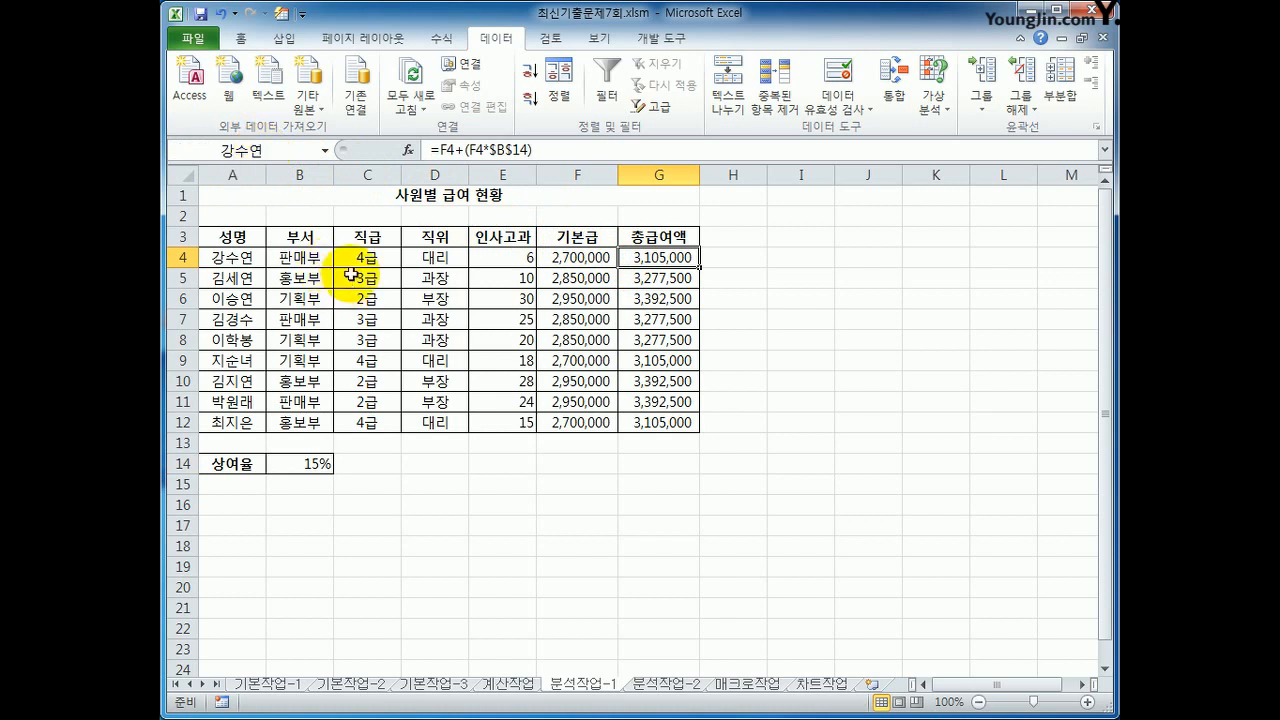
# Step: Name the 총급여액 cells G7 and G10 after the employees listed in A7 and A10
pyautogui.click(662, 320)
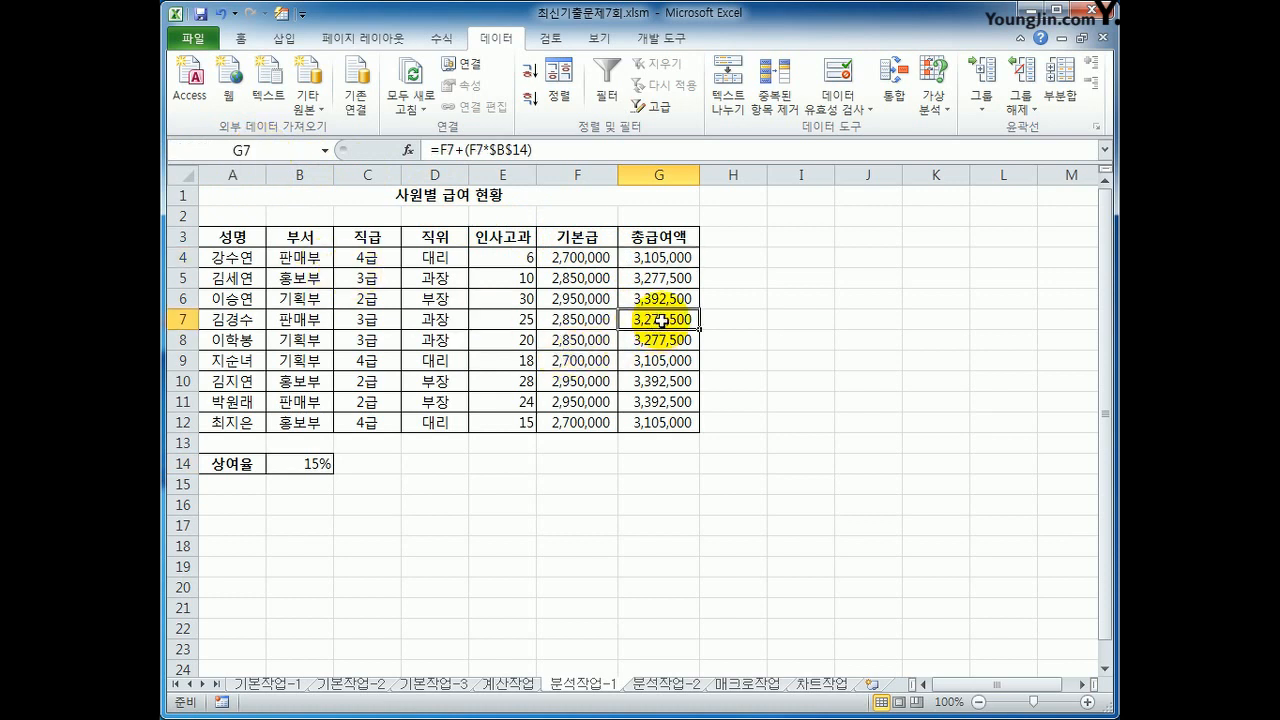
pyautogui.click(293, 152)
pyautogui.write('김경수')
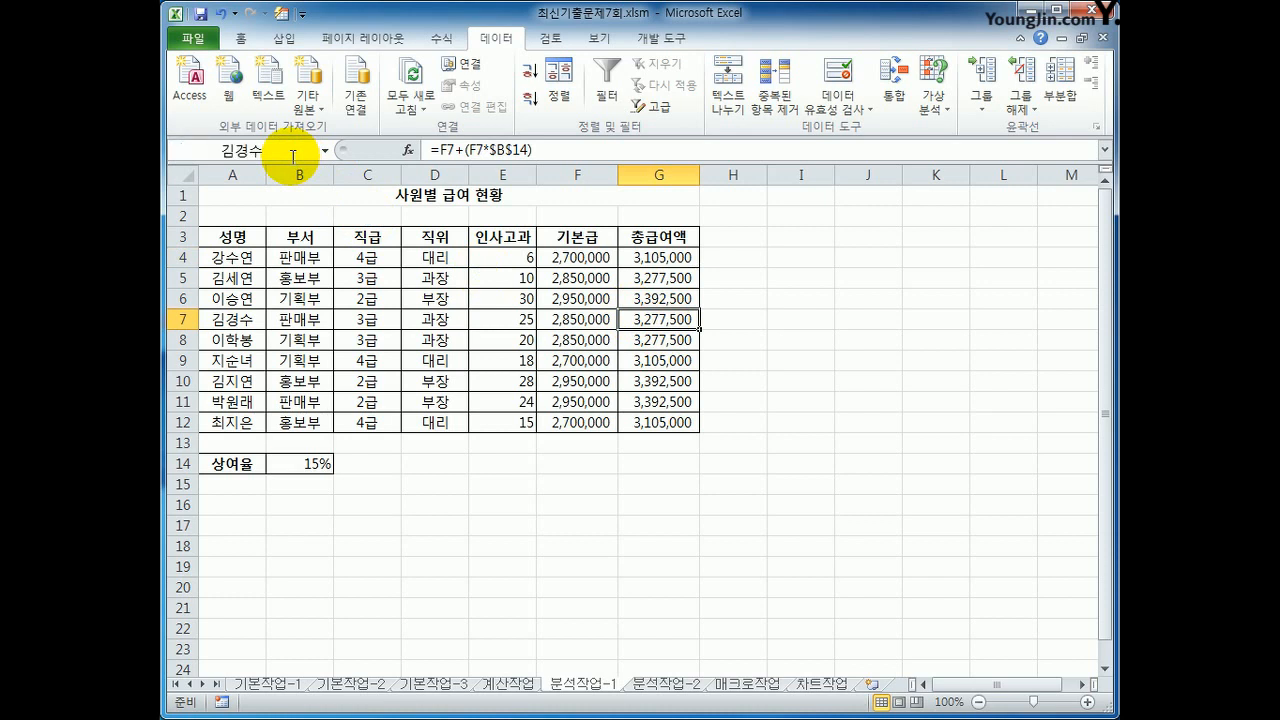
pyautogui.click(673, 386)
pyautogui.click(273, 150)
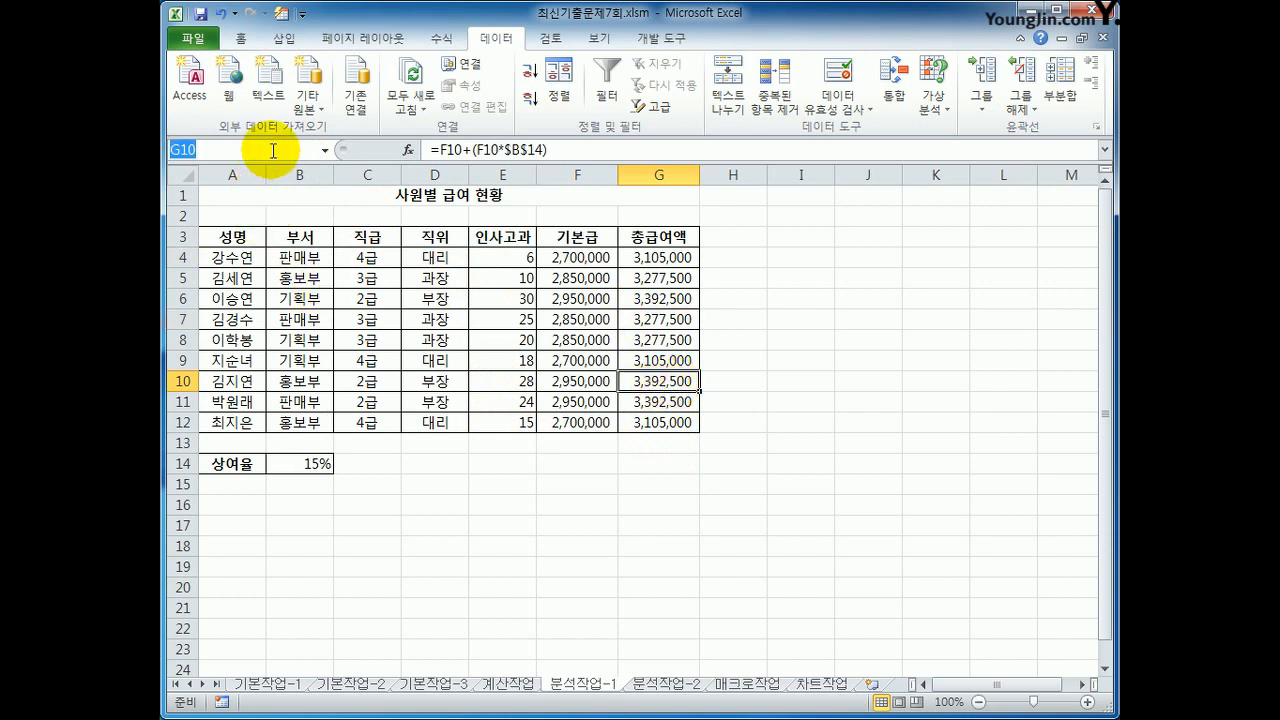
pyautogui.write('김지연')
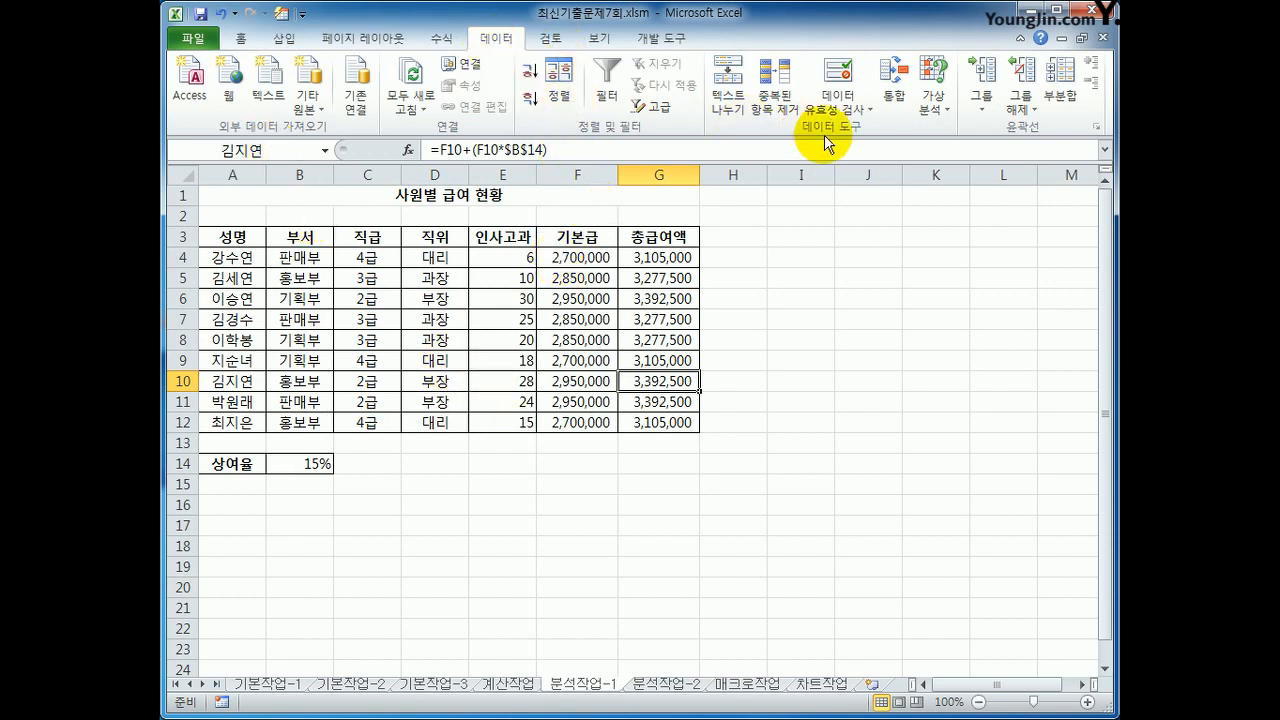
# Step: Add a scenario named 상여율인상 with B14 as its changing cell, and set its 상여율 value to 25%
pyautogui.click(930, 106)
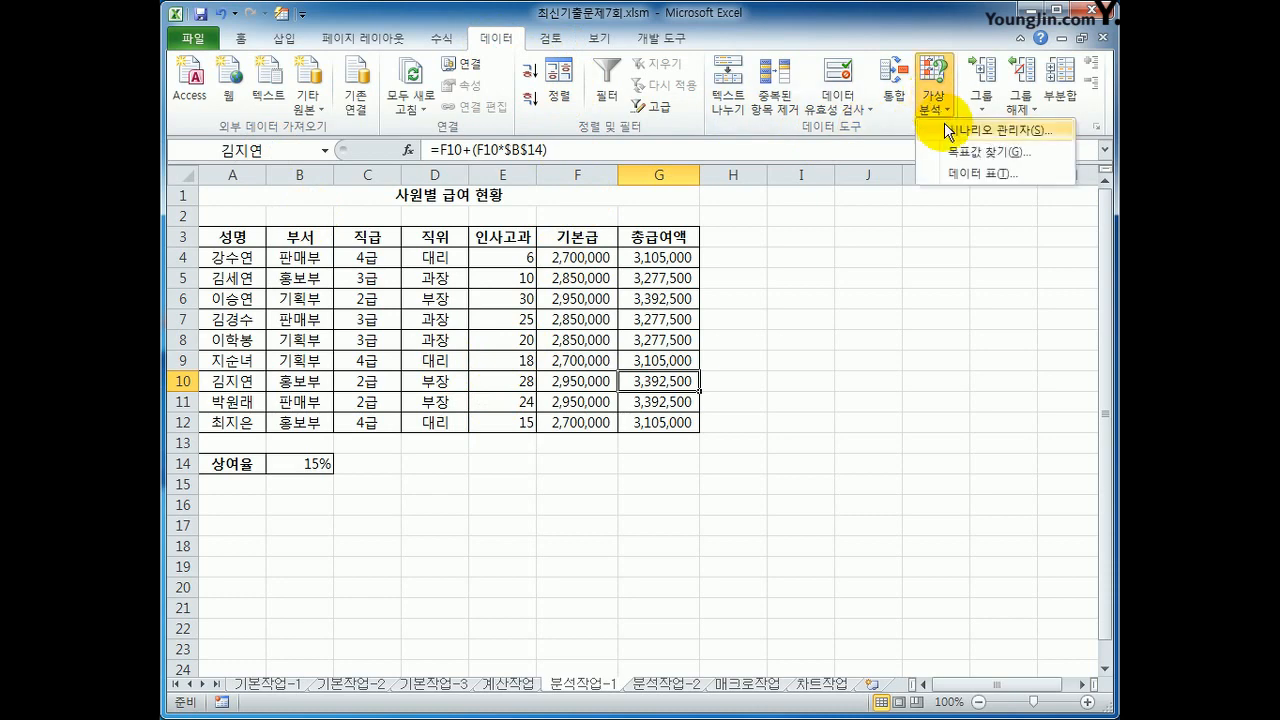
pyautogui.click(945, 130)
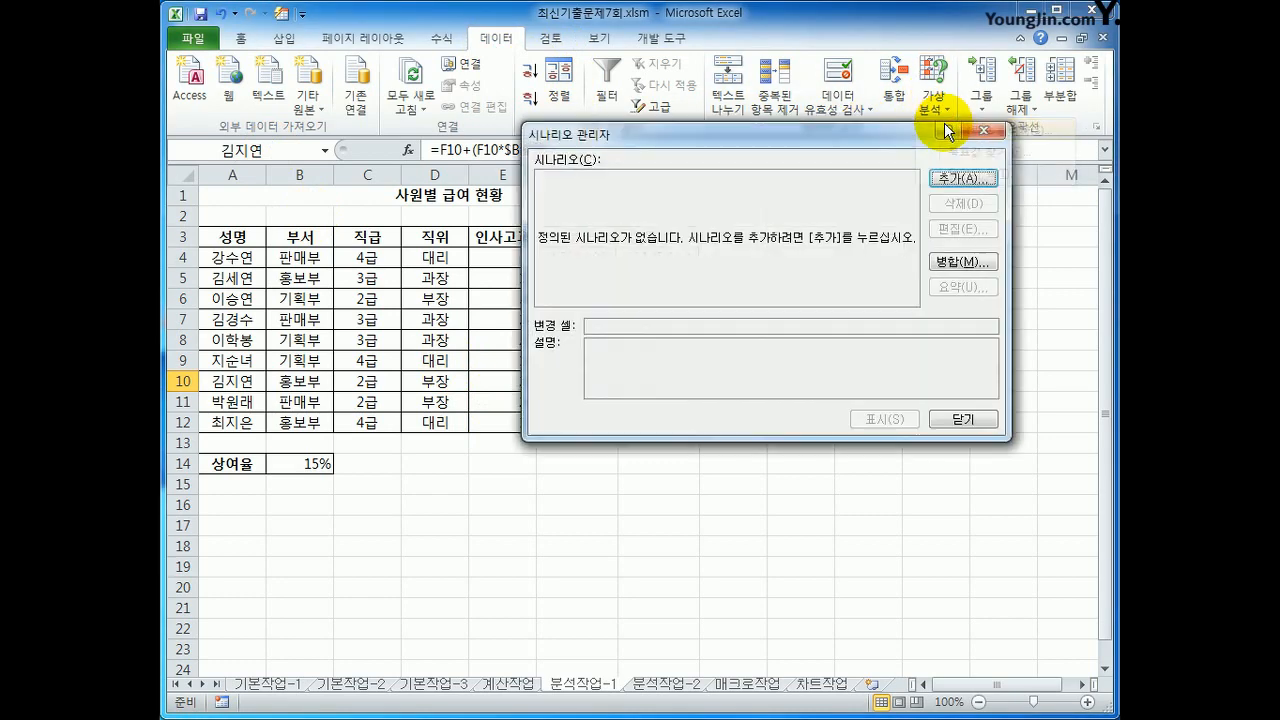
pyautogui.click(950, 178)
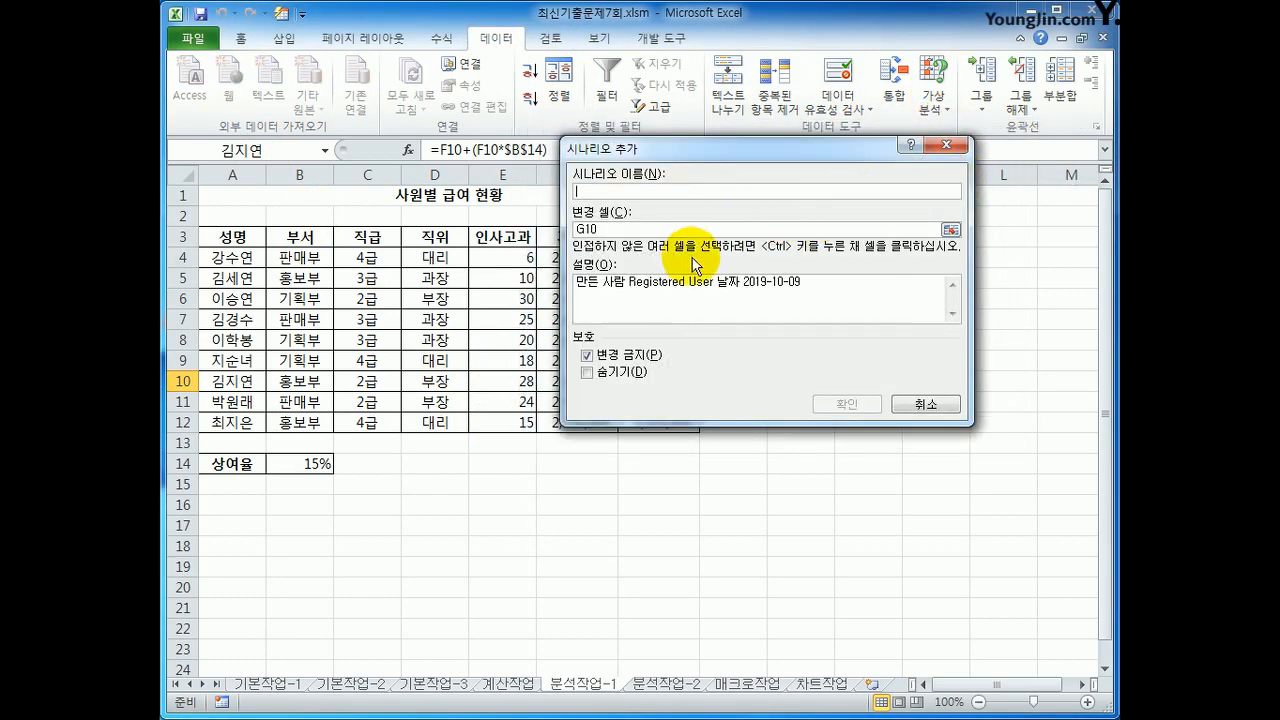
pyautogui.write('상')
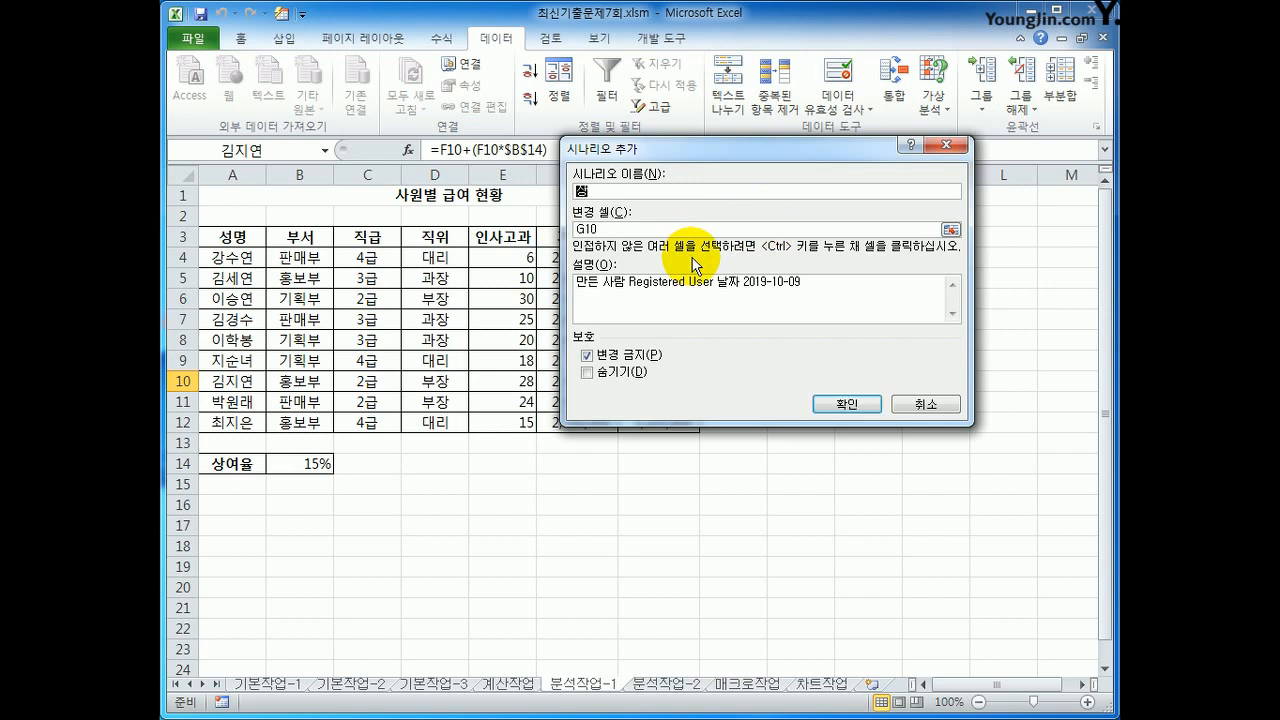
pyautogui.write('여율인상')
pyautogui.press('Tab')
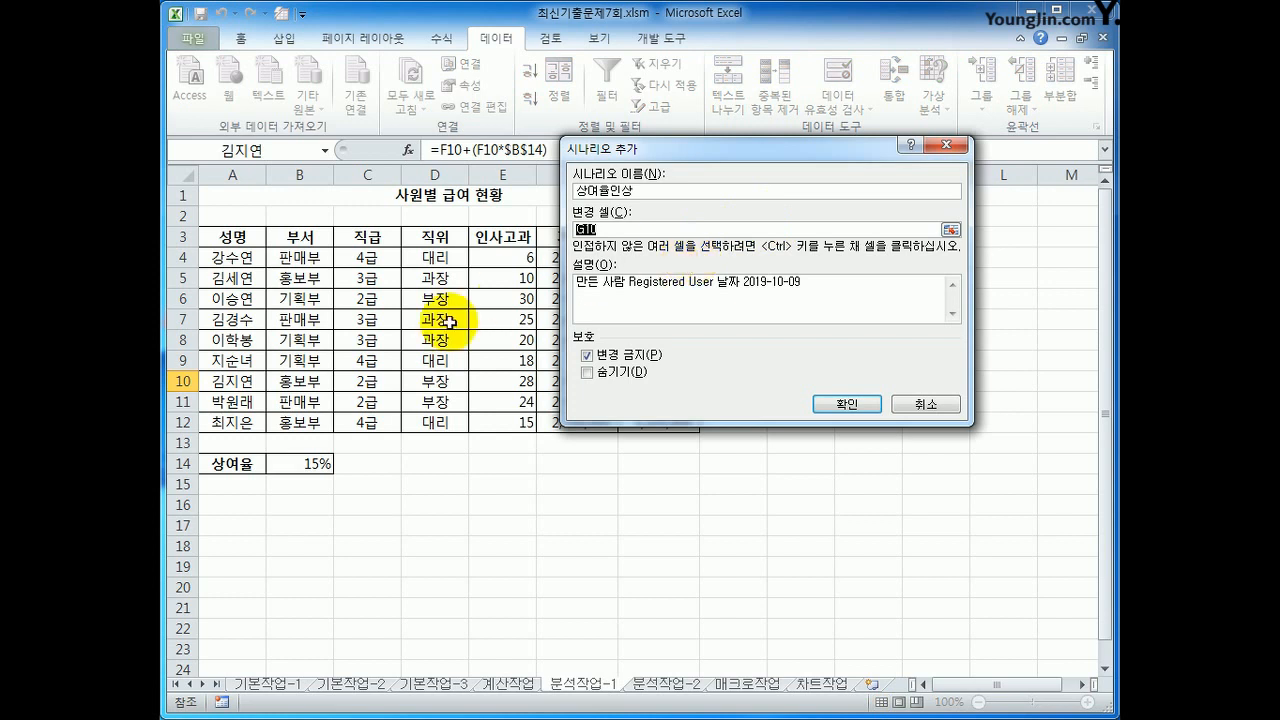
pyautogui.click(302, 465)
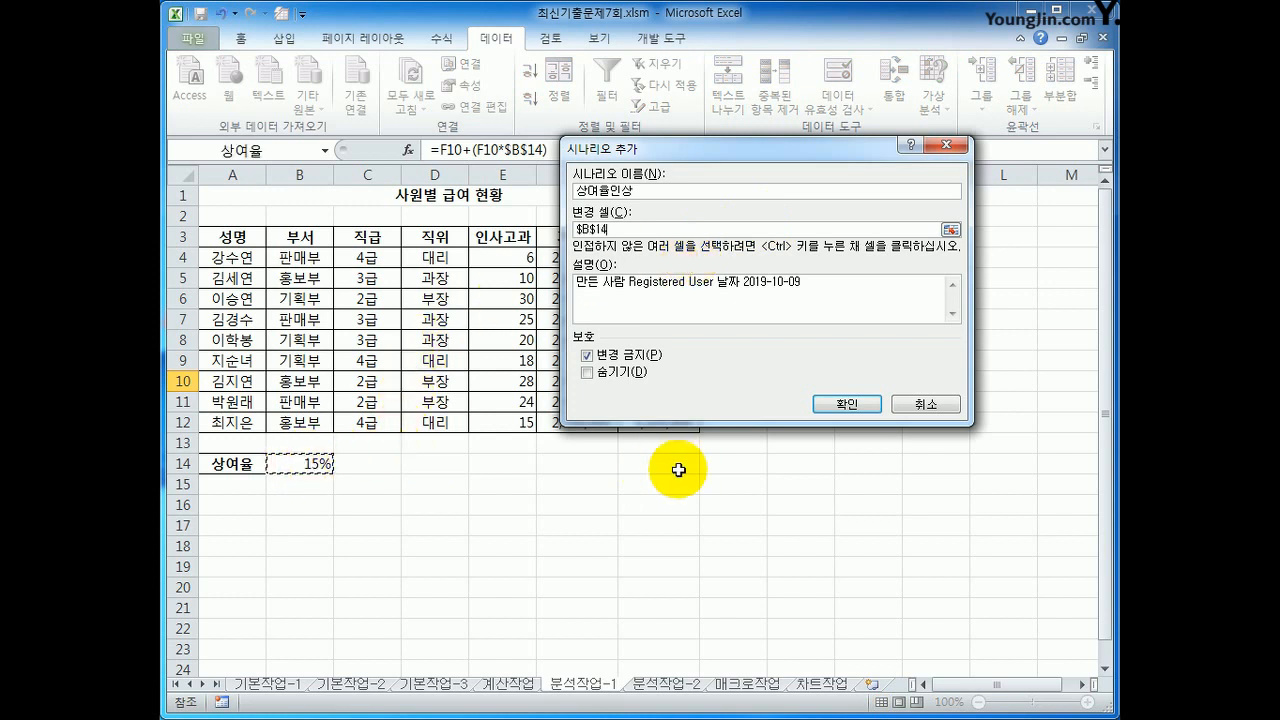
pyautogui.click(845, 405)
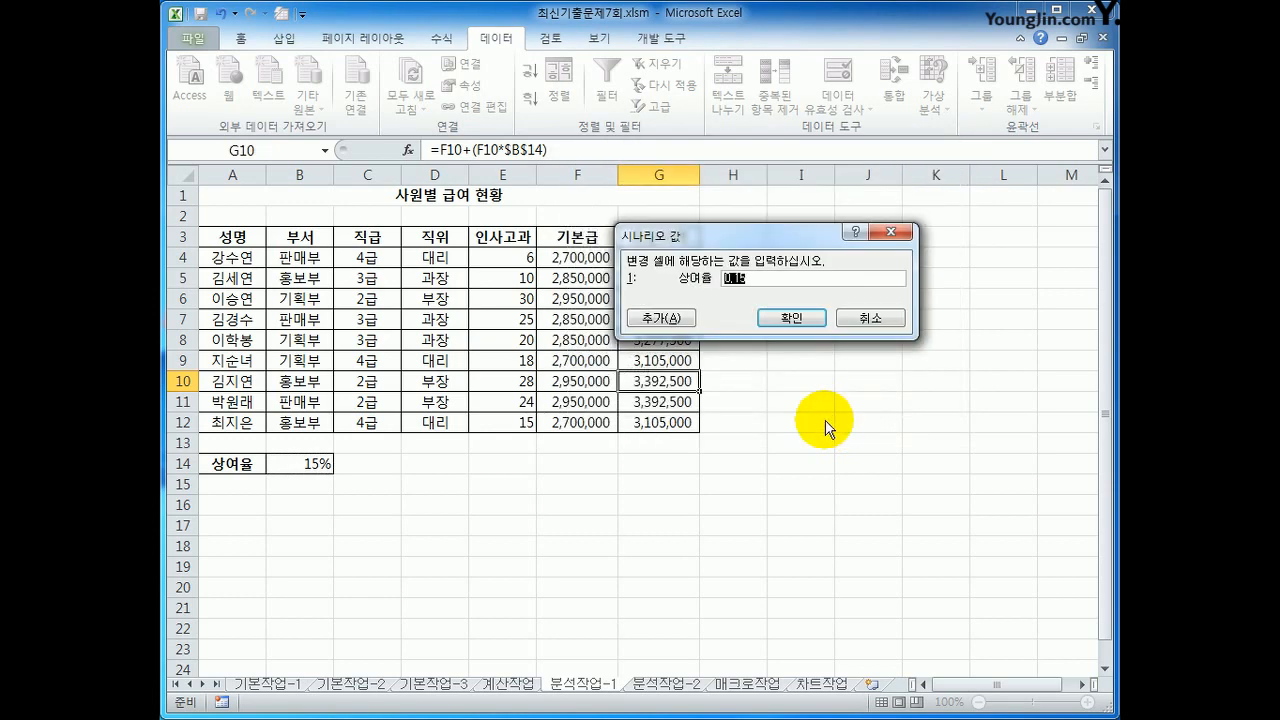
pyautogui.write('25%')
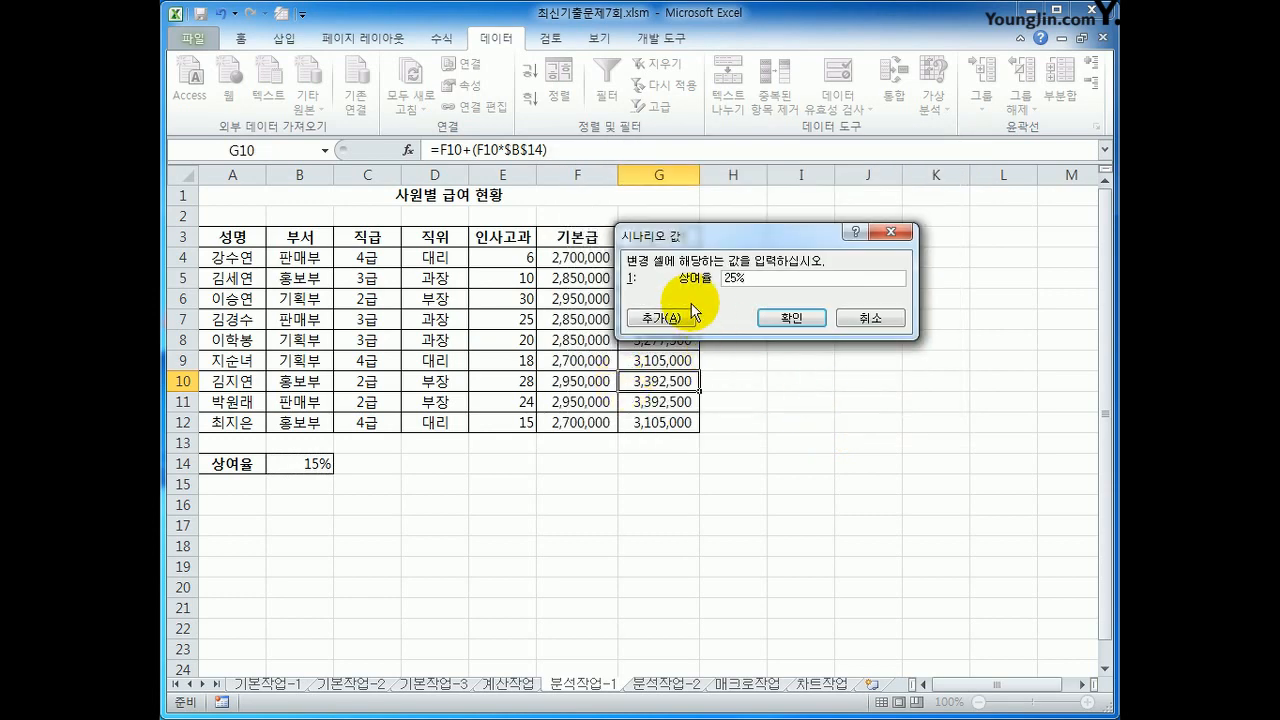
# Step: Add a second scenario named 상여율인하 for changing cell B14 with a 상여율 value of 5%, and confirm it
pyautogui.click(661, 318)
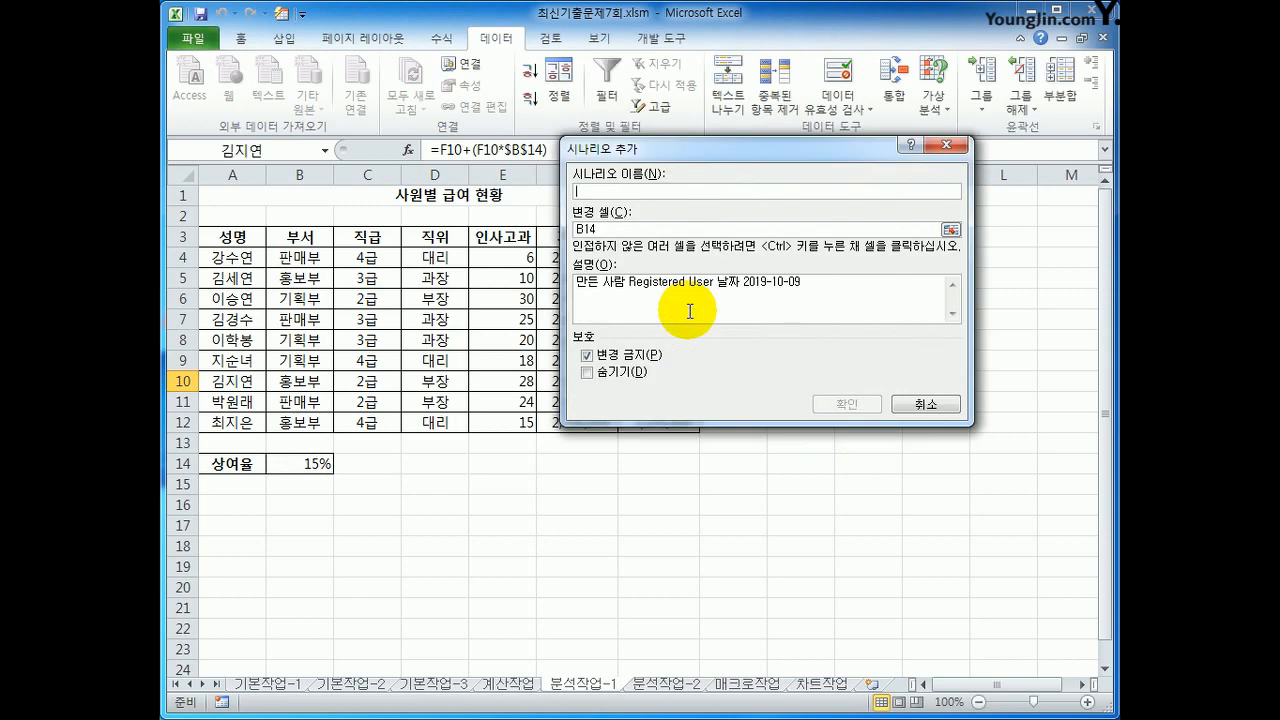
pyautogui.write('상여율')
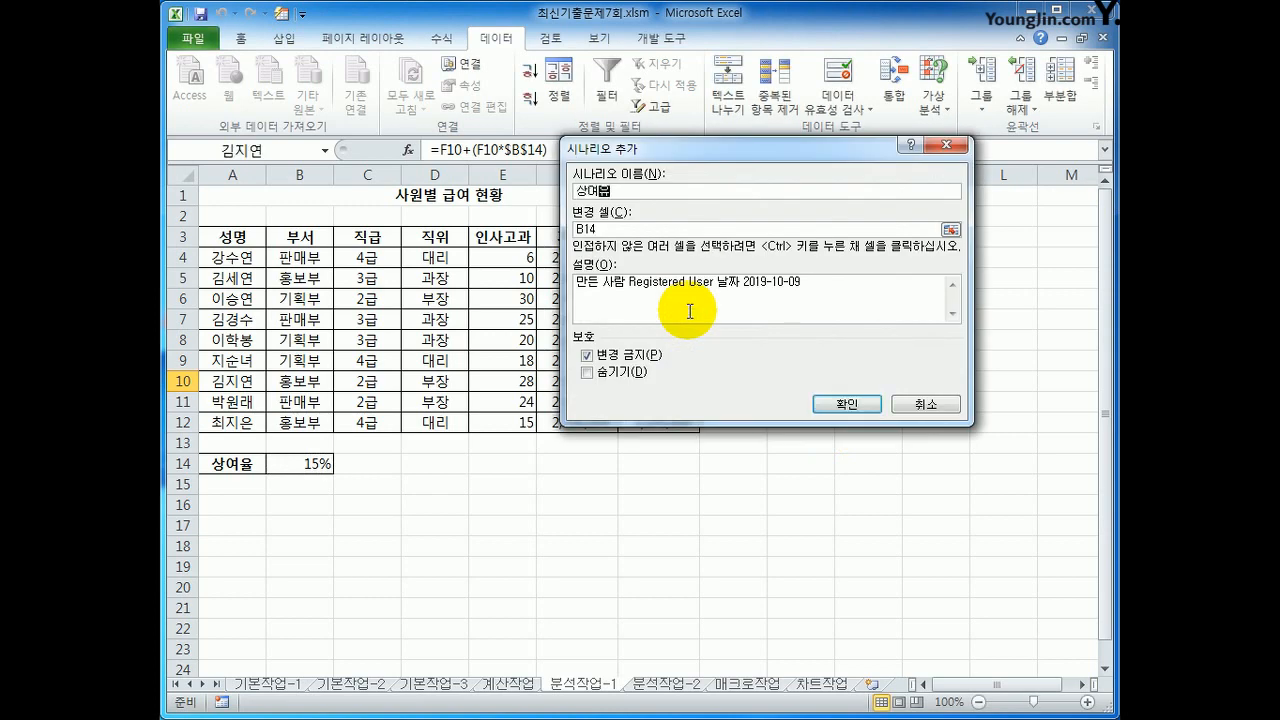
pyautogui.write('인하')
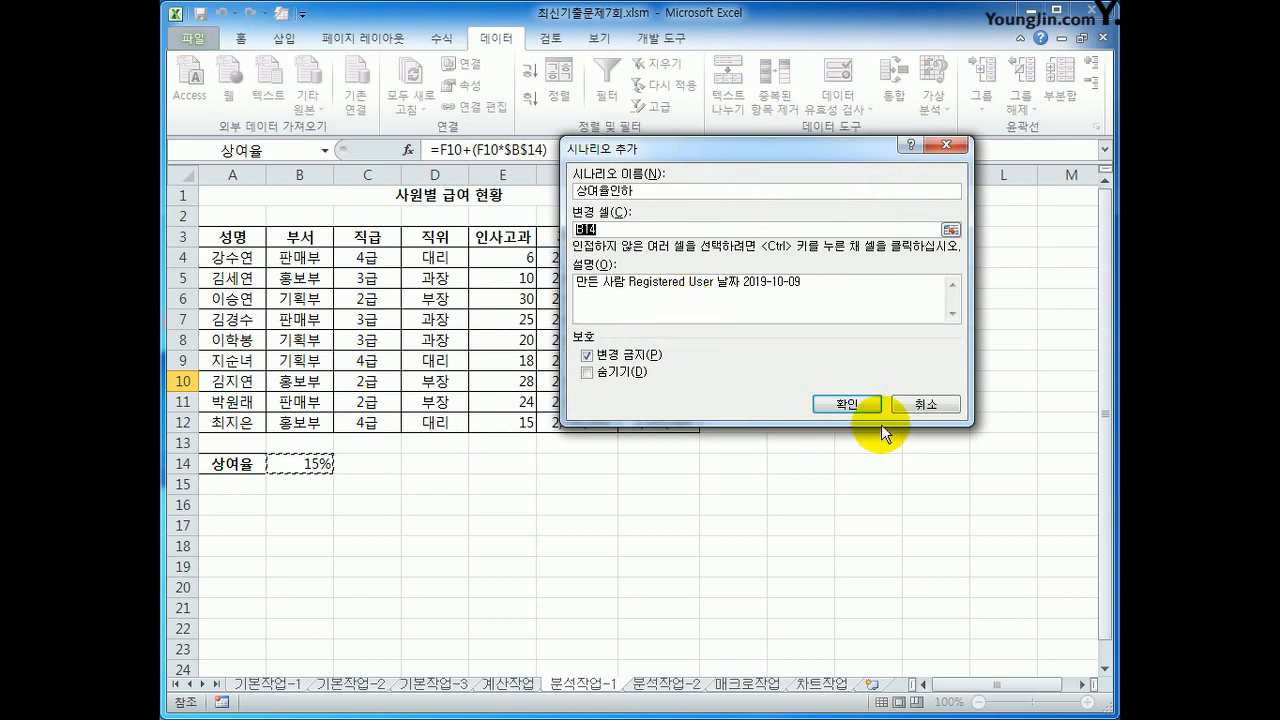
pyautogui.click(860, 408)
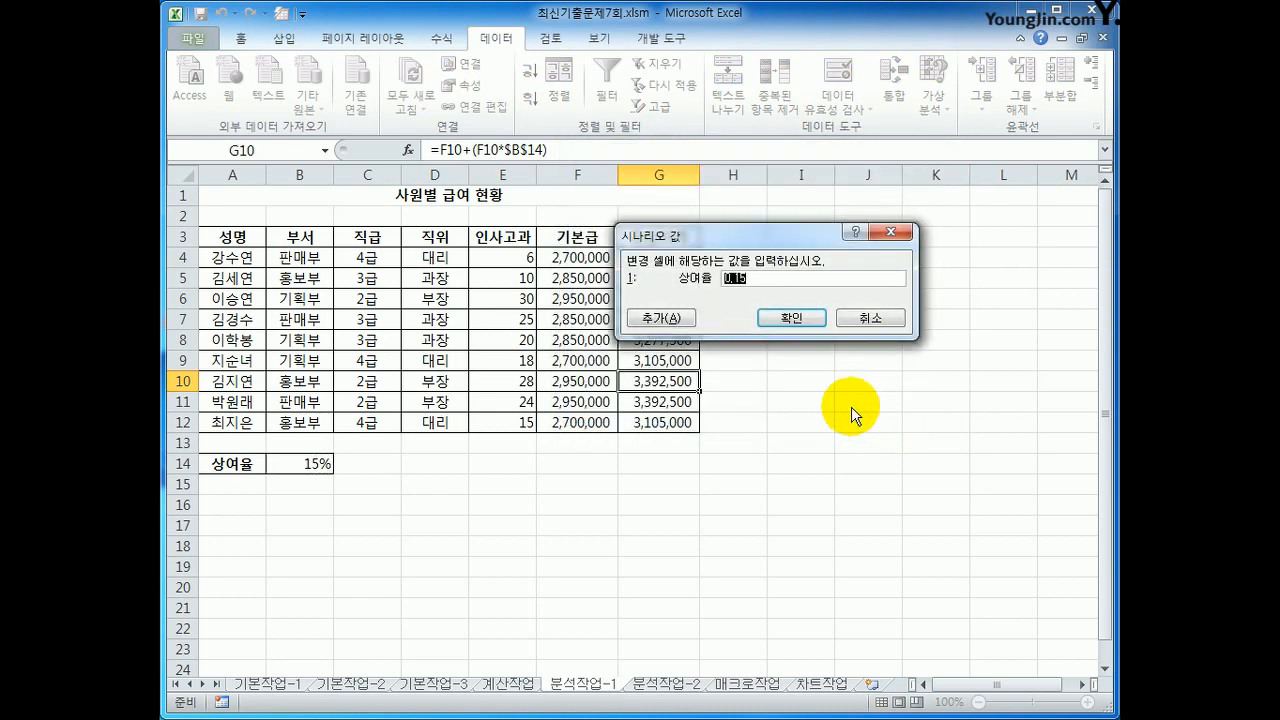
pyautogui.write('5%')
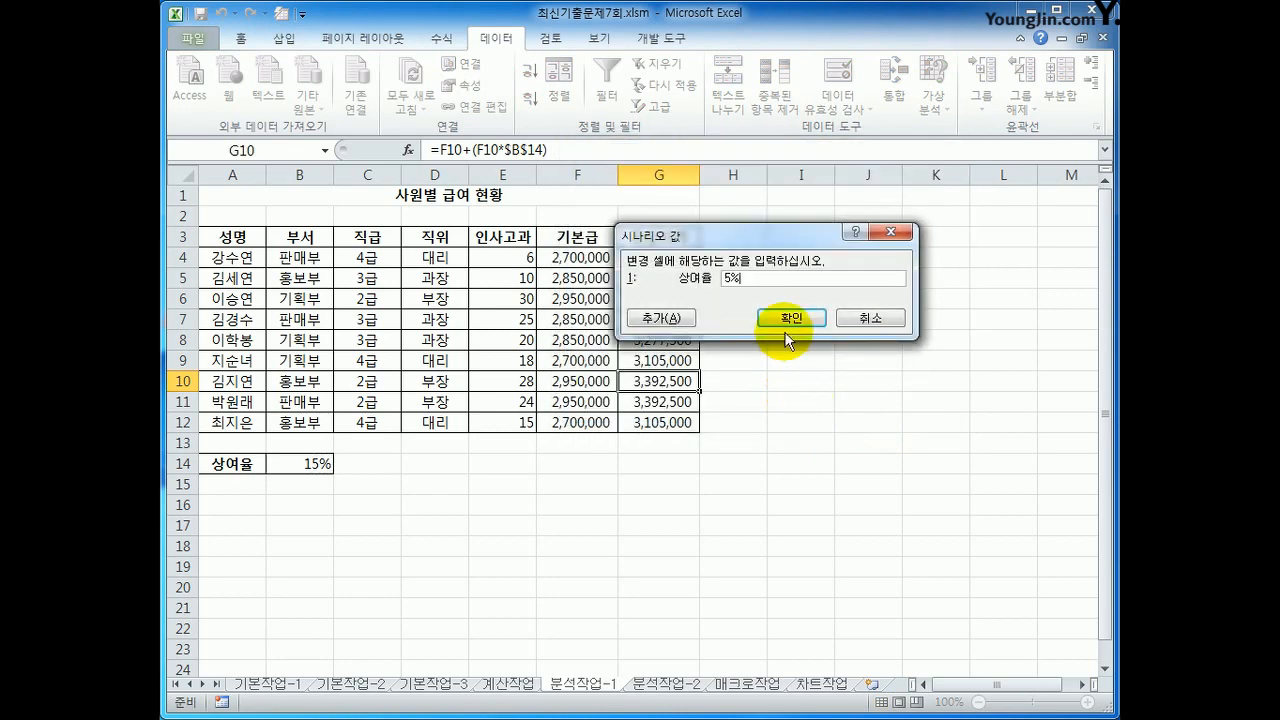
pyautogui.click(786, 333)
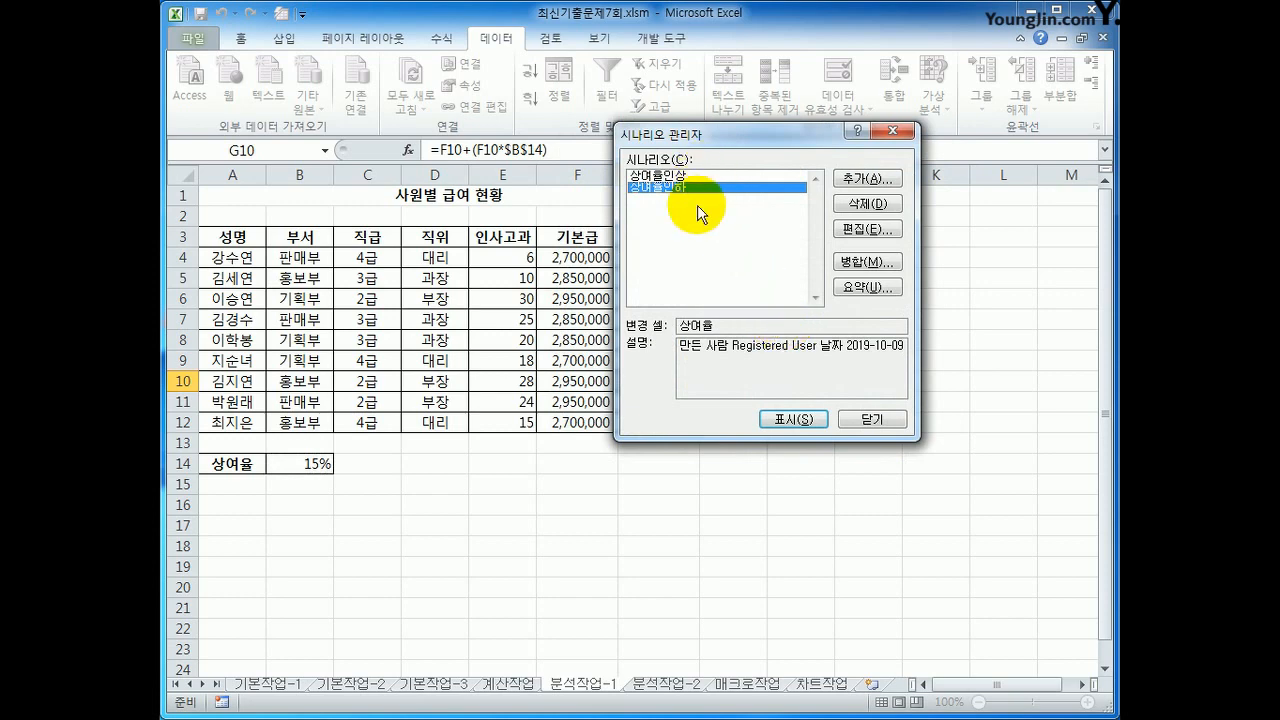
# Step: Generate a scenario summary report with the 총급여액 cells G4, G7 and G10 as the result cells, and check its 상여율 values
pyautogui.click(868, 287)
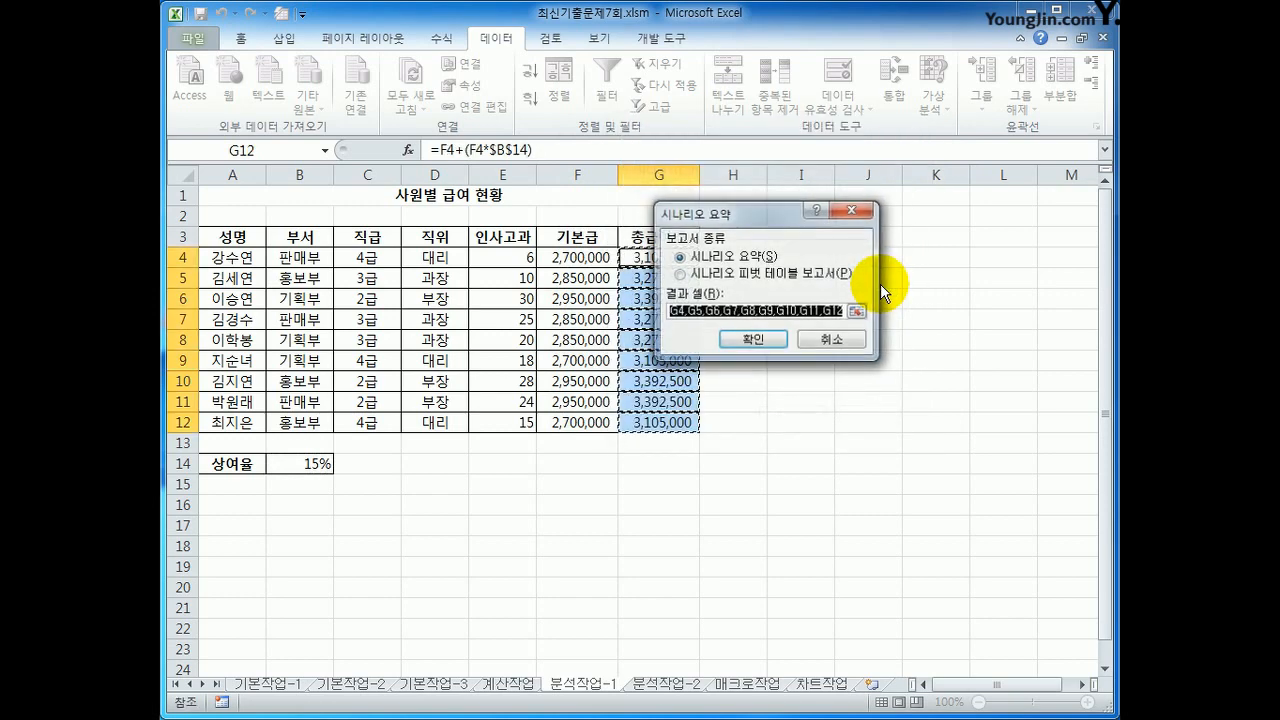
pyautogui.moveTo(866, 219)
pyautogui.mouseDown()
pyautogui.moveTo(770, 225)
pyautogui.moveTo(896, 296)
pyautogui.moveTo(885, 233)
pyautogui.mouseUp()
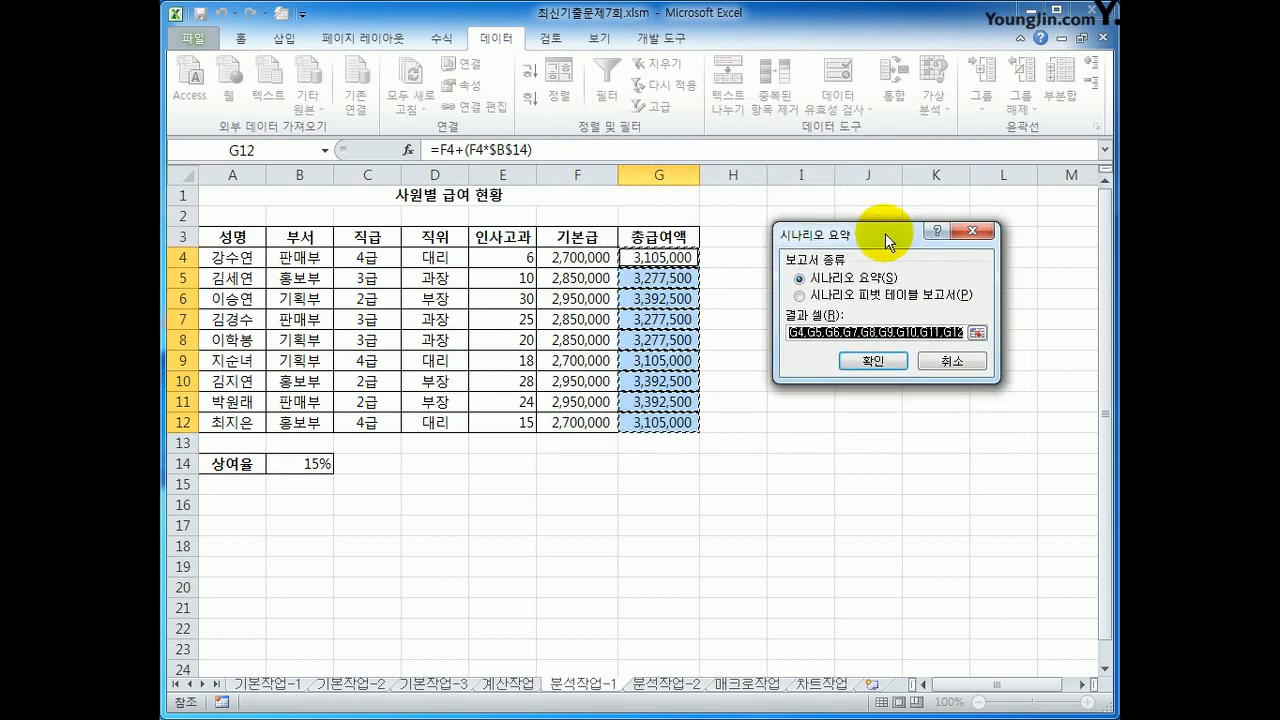
pyautogui.press('Delete')
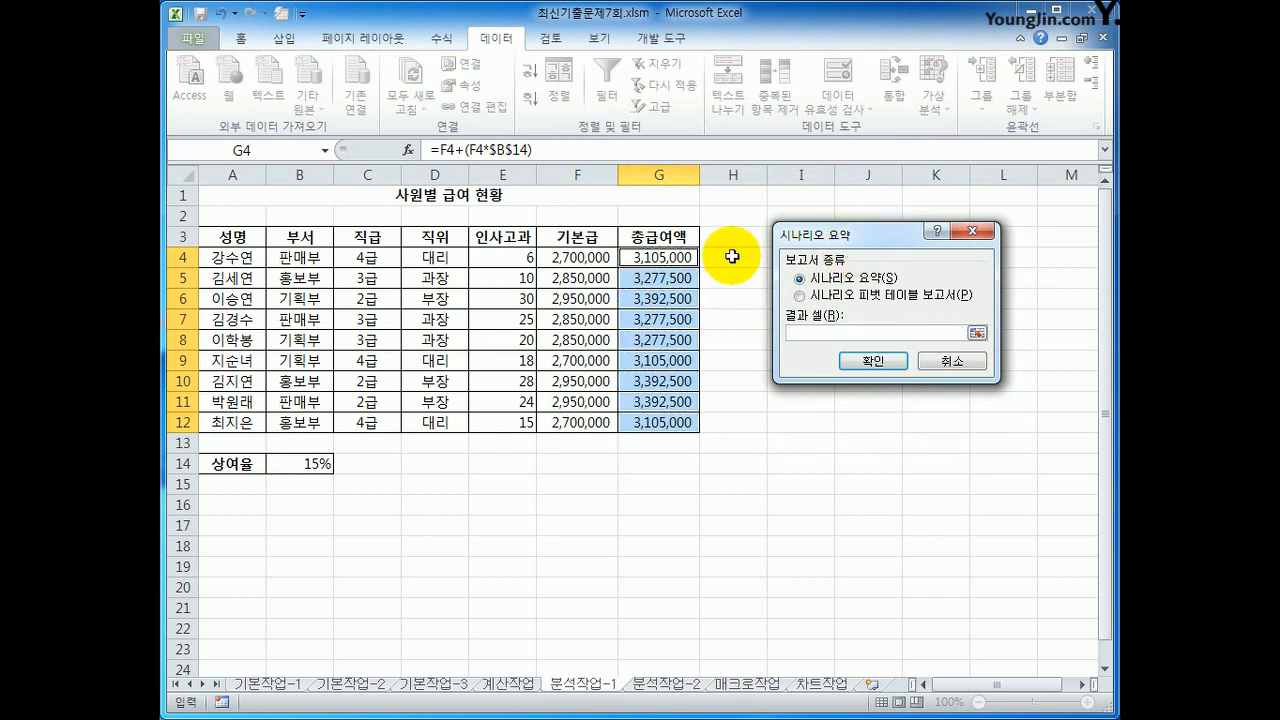
pyautogui.click(636, 258)
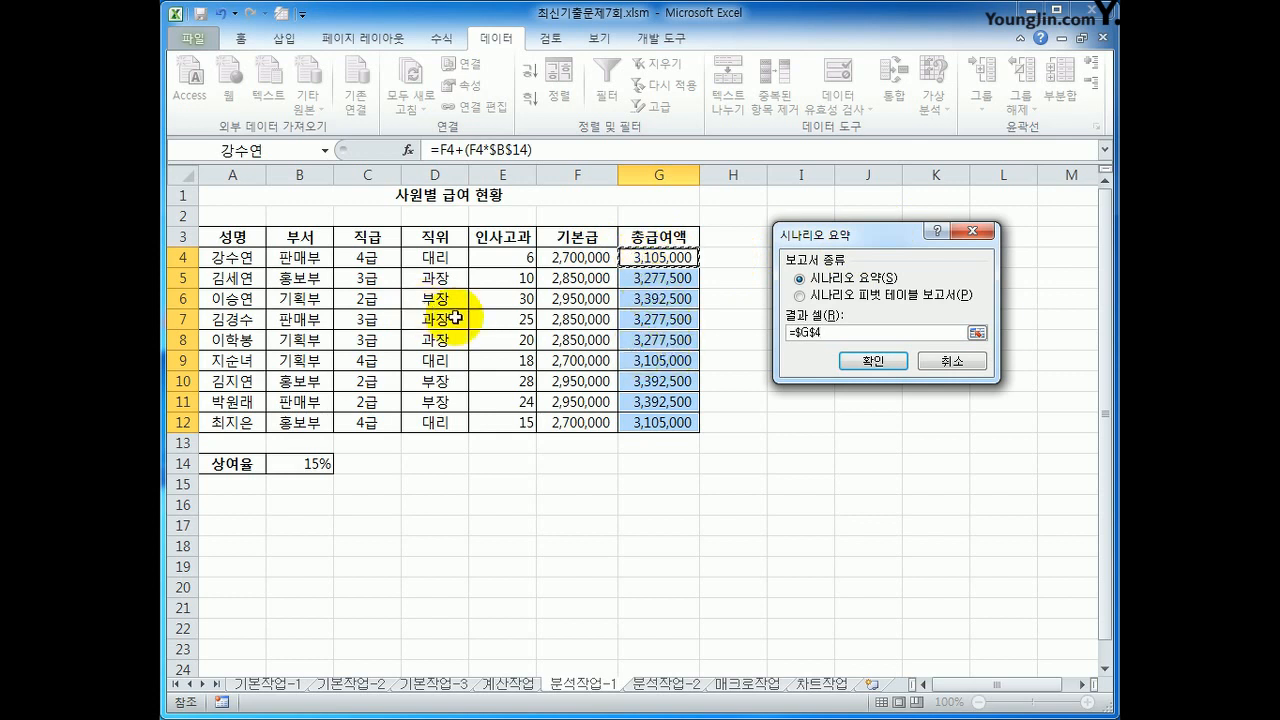
pyautogui.keyDown('ctrl'); pyautogui.click(651, 319); pyautogui.keyUp('ctrl')
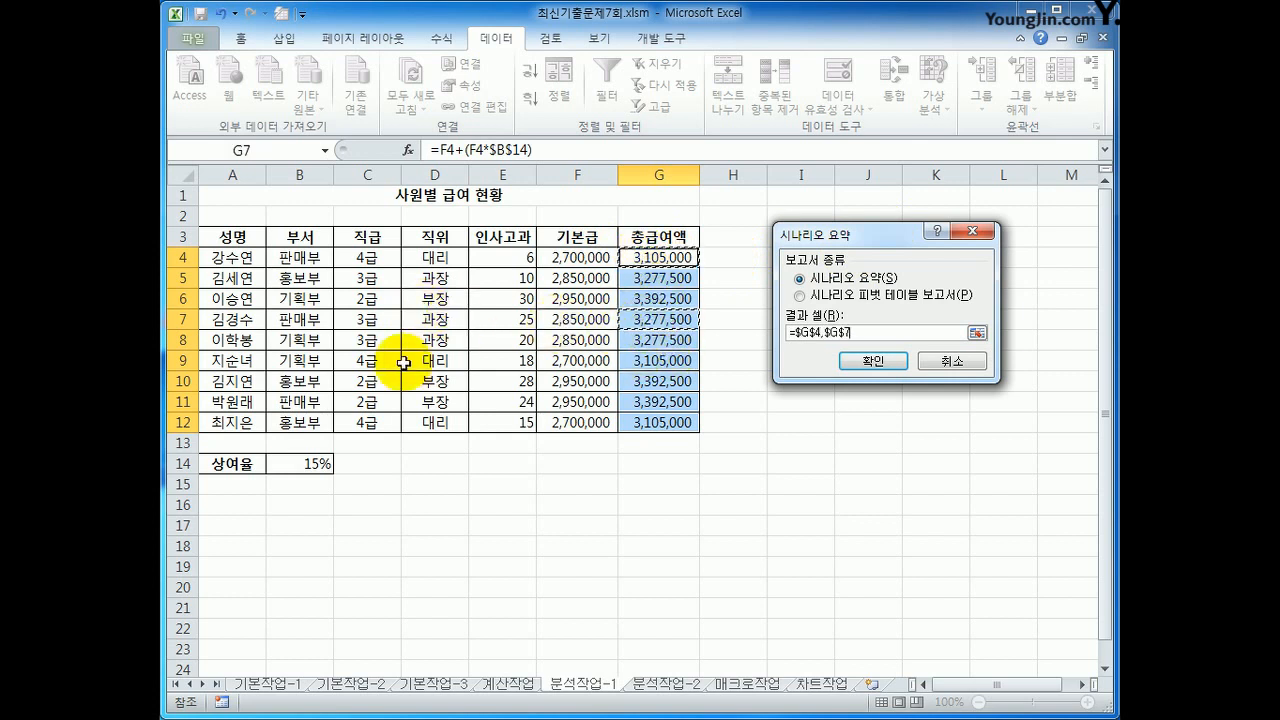
pyautogui.keyDown('ctrl'); pyautogui.click(651, 382); pyautogui.keyUp('ctrl')
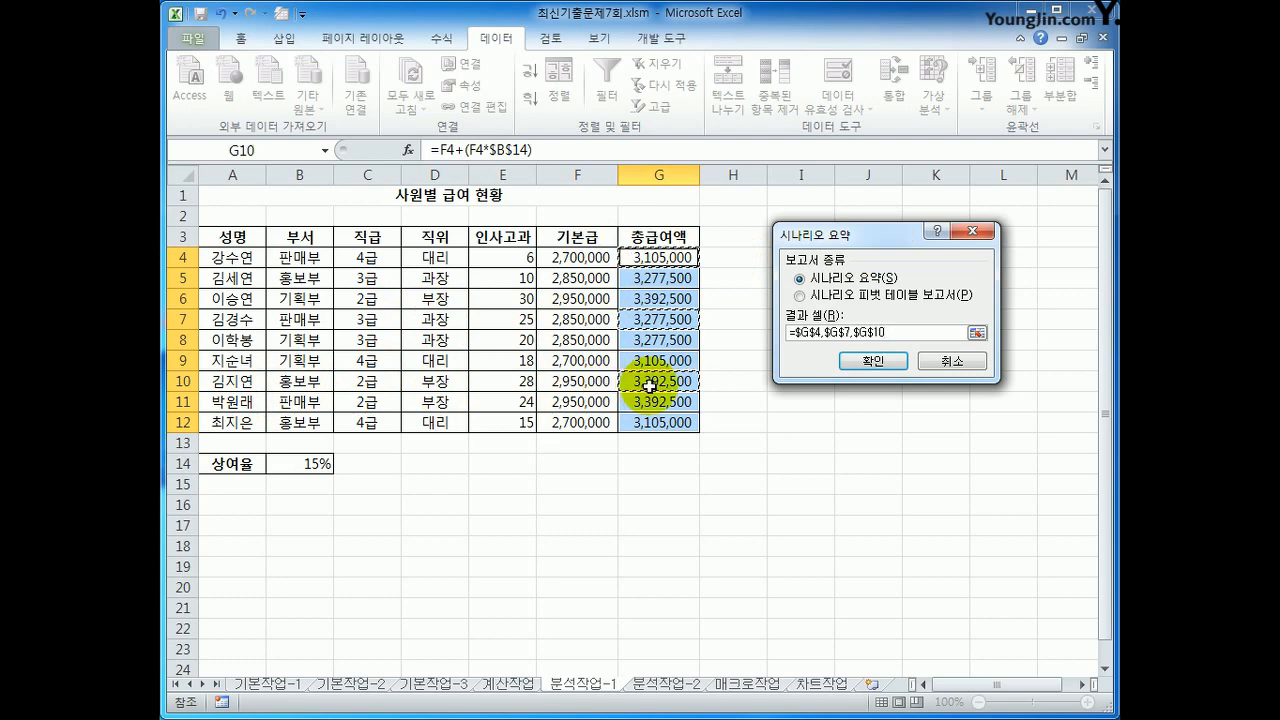
pyautogui.click(857, 360)
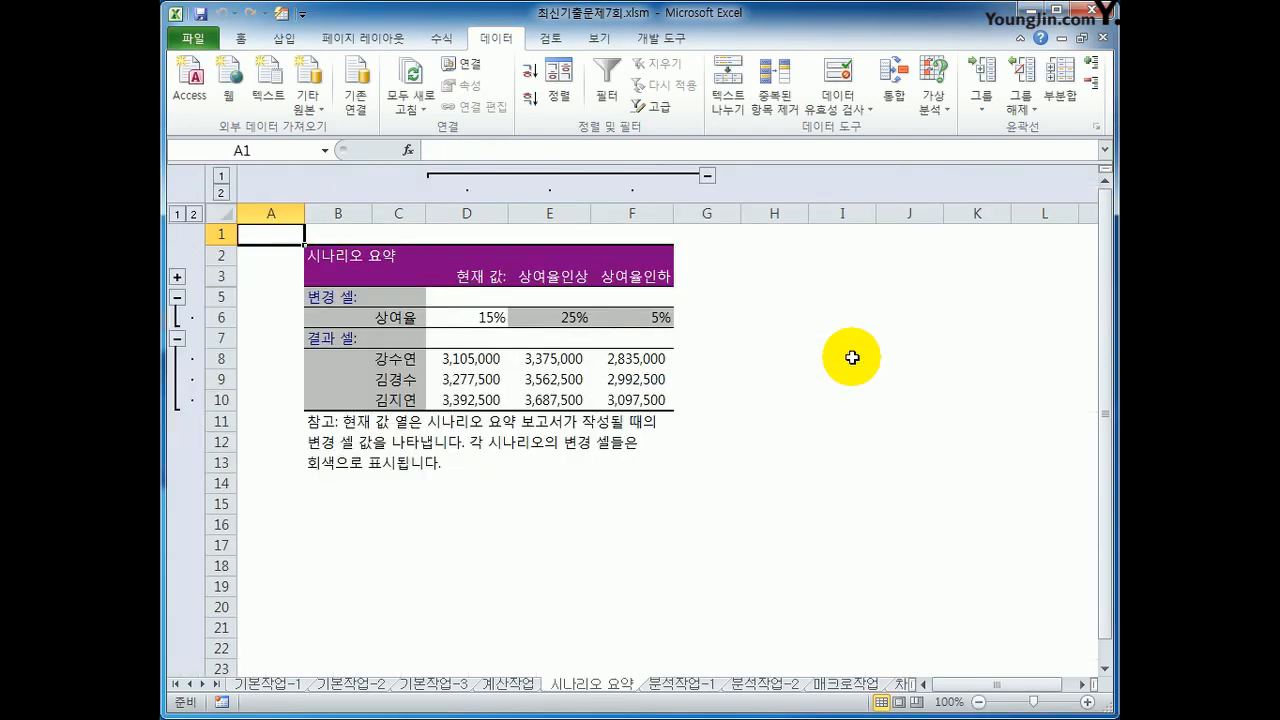
pyautogui.click(490, 317)
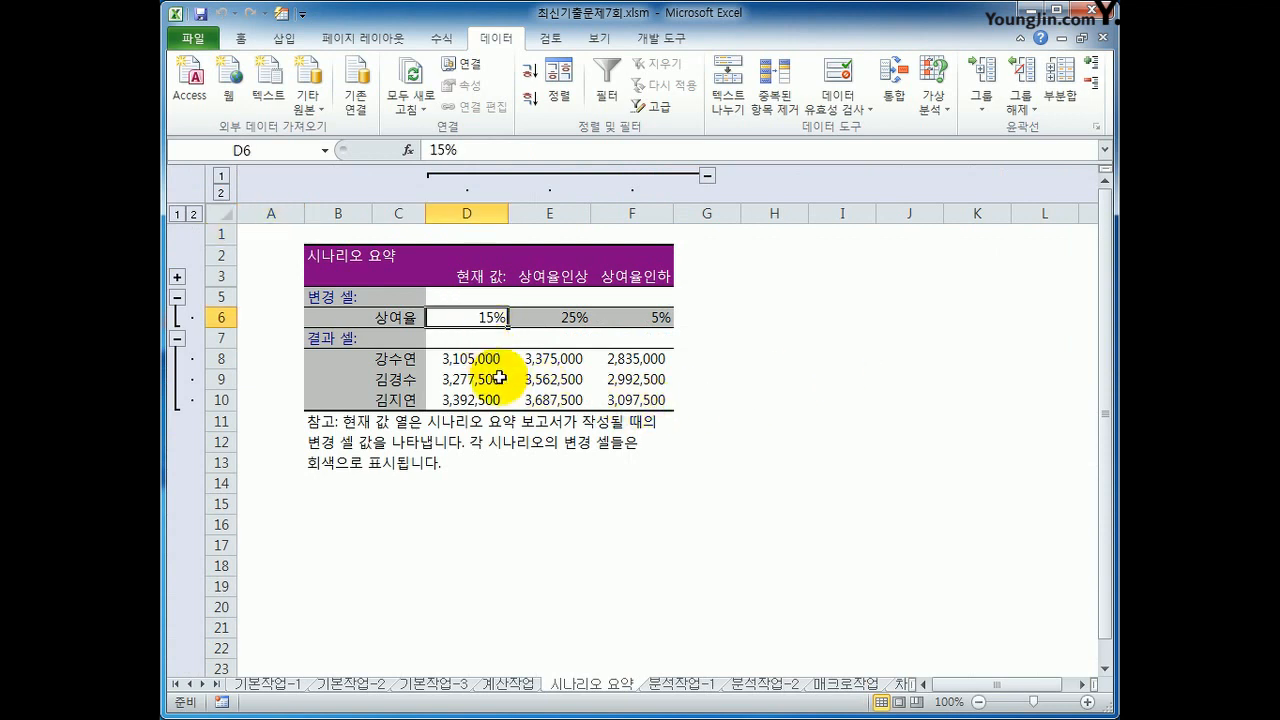
pyautogui.click(553, 316)
pyautogui.click(629, 315)
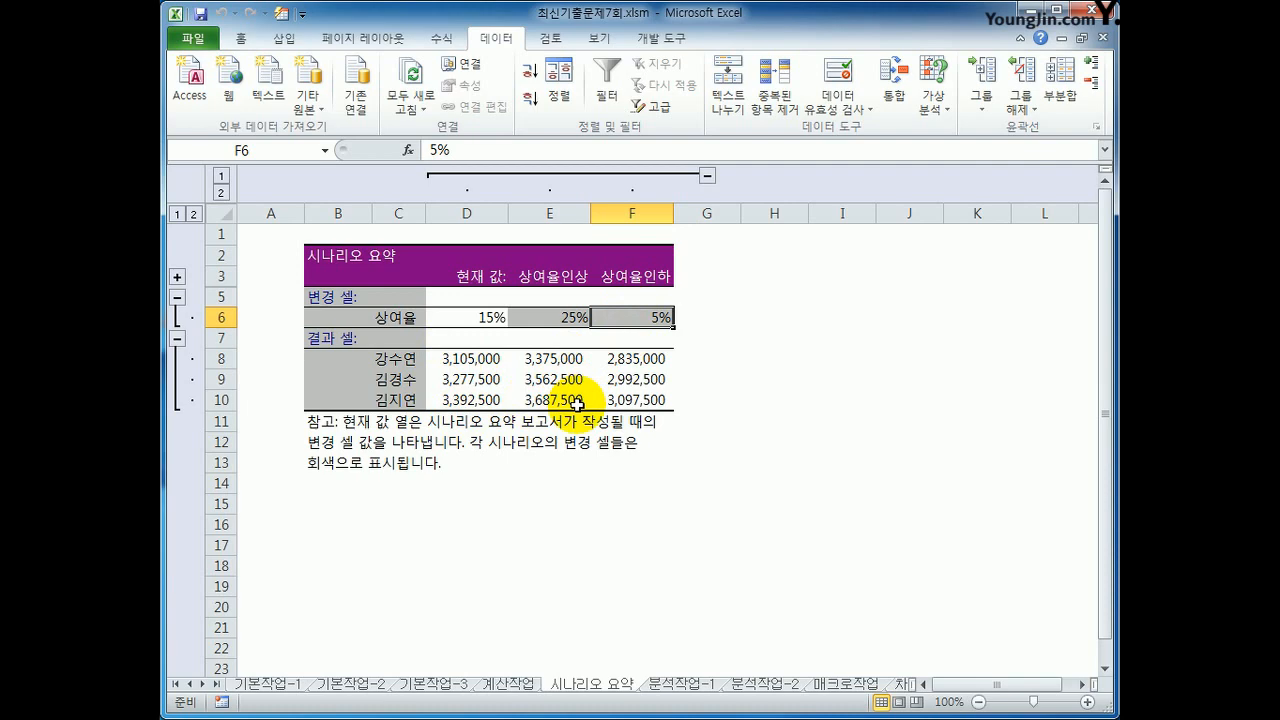
# Step: On 분석작업-2, use Goal Seek to bring the 4사분기 손익 in E15 to 20000 by changing the 광고비 rate in H11
pyautogui.click(752, 686)
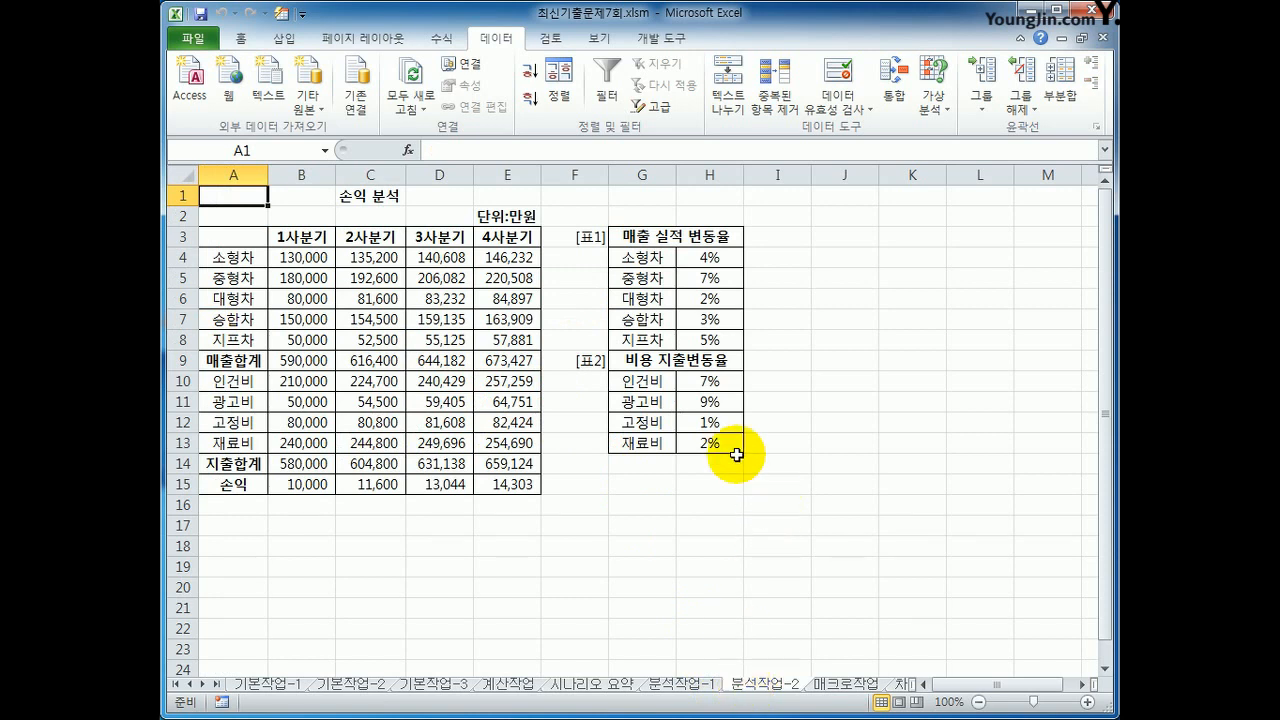
pyautogui.click(709, 400)
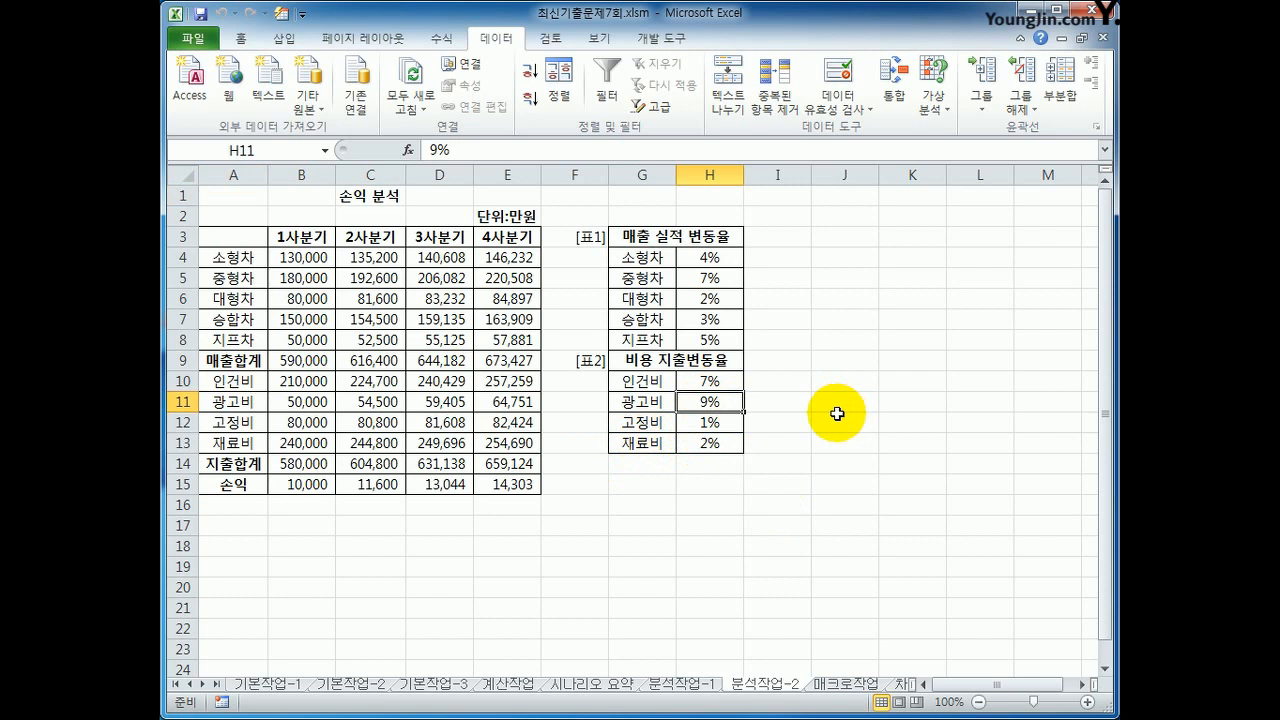
pyautogui.click(533, 485)
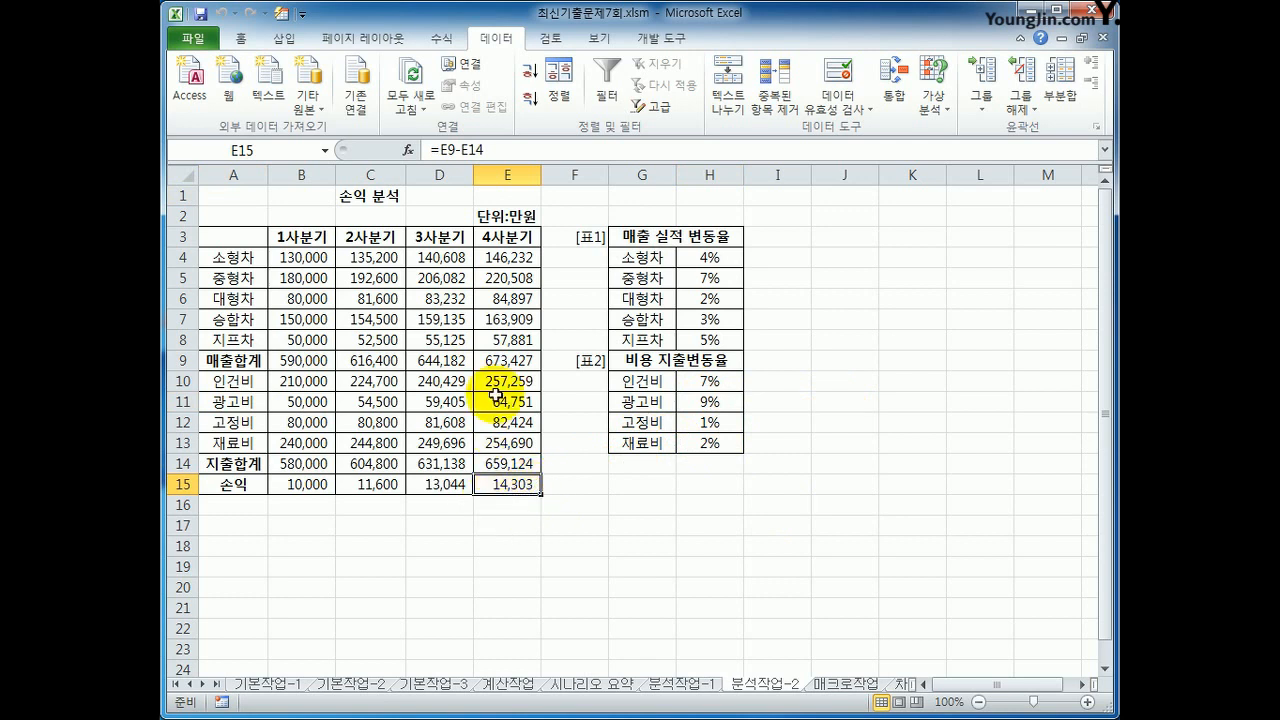
pyautogui.click(932, 105)
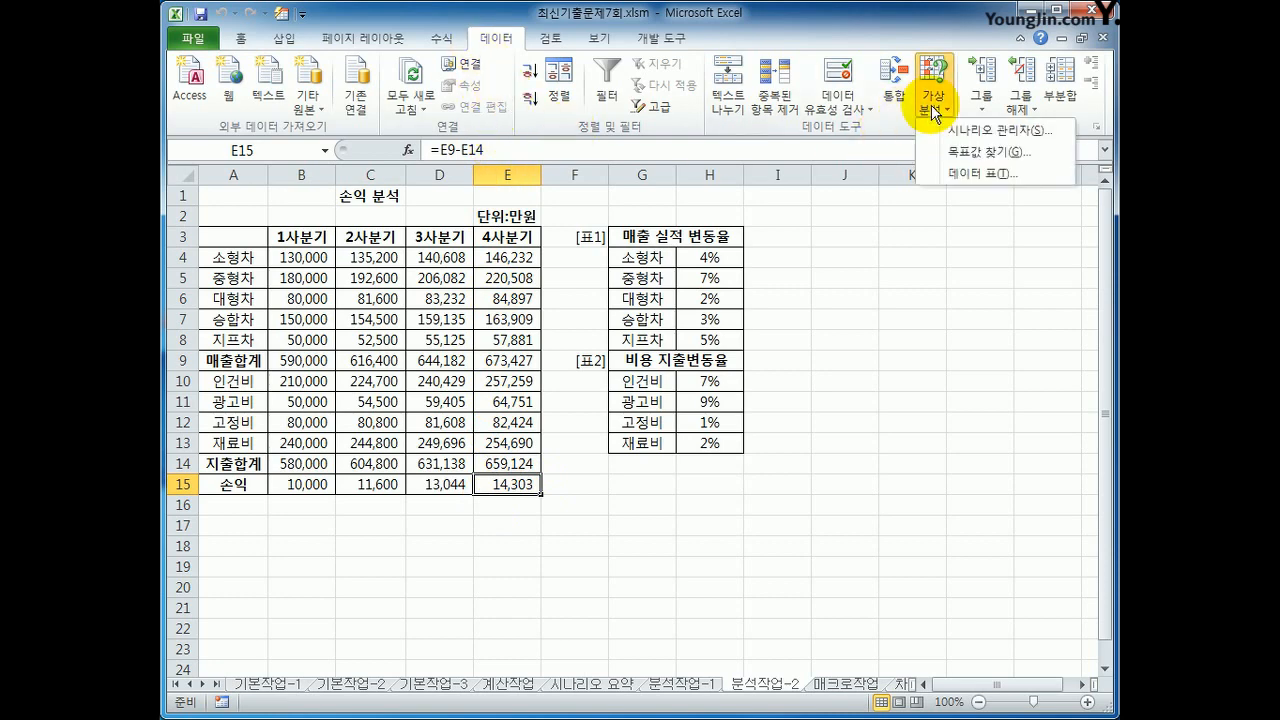
pyautogui.click(975, 152)
pyautogui.press('Tab')
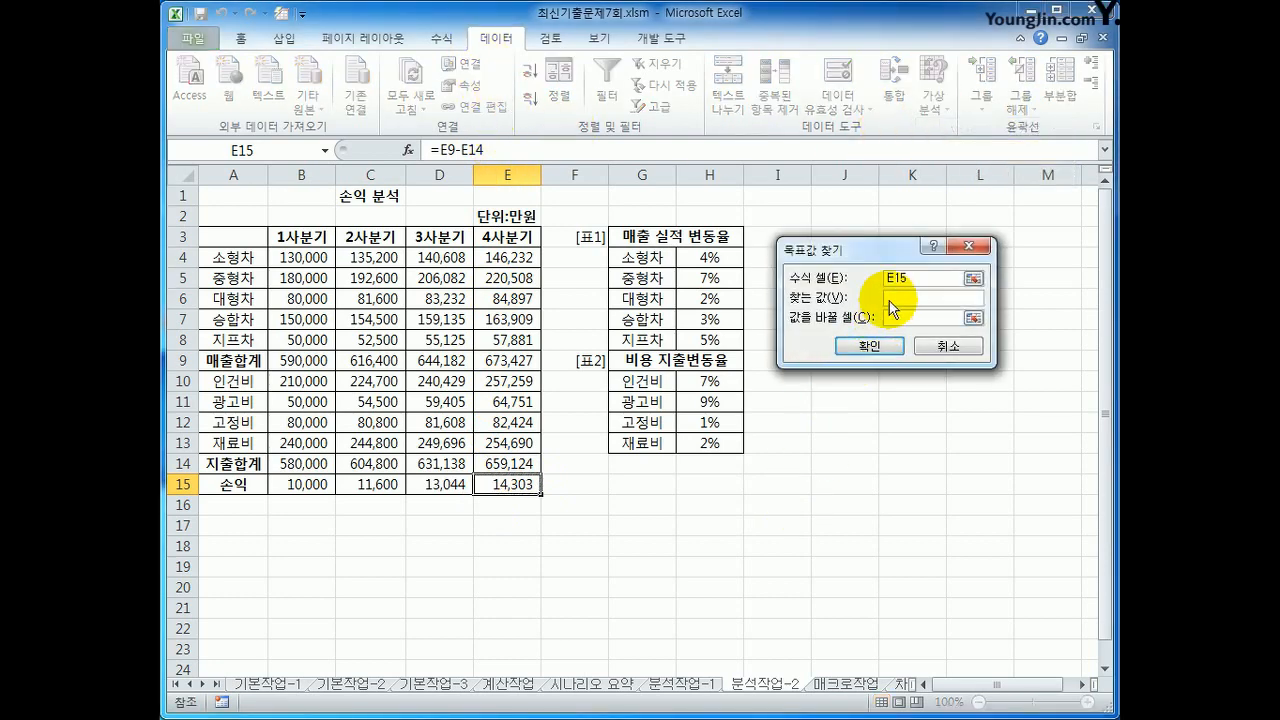
pyautogui.write('20000')
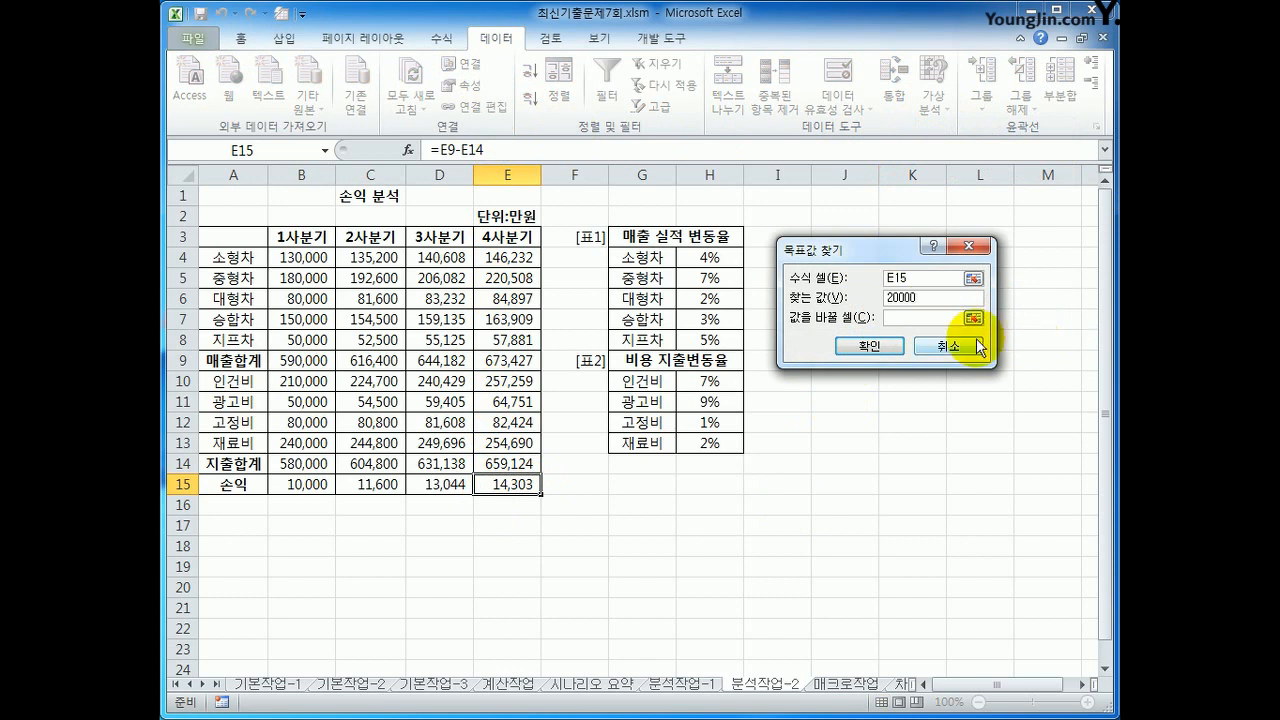
pyautogui.click(928, 320)
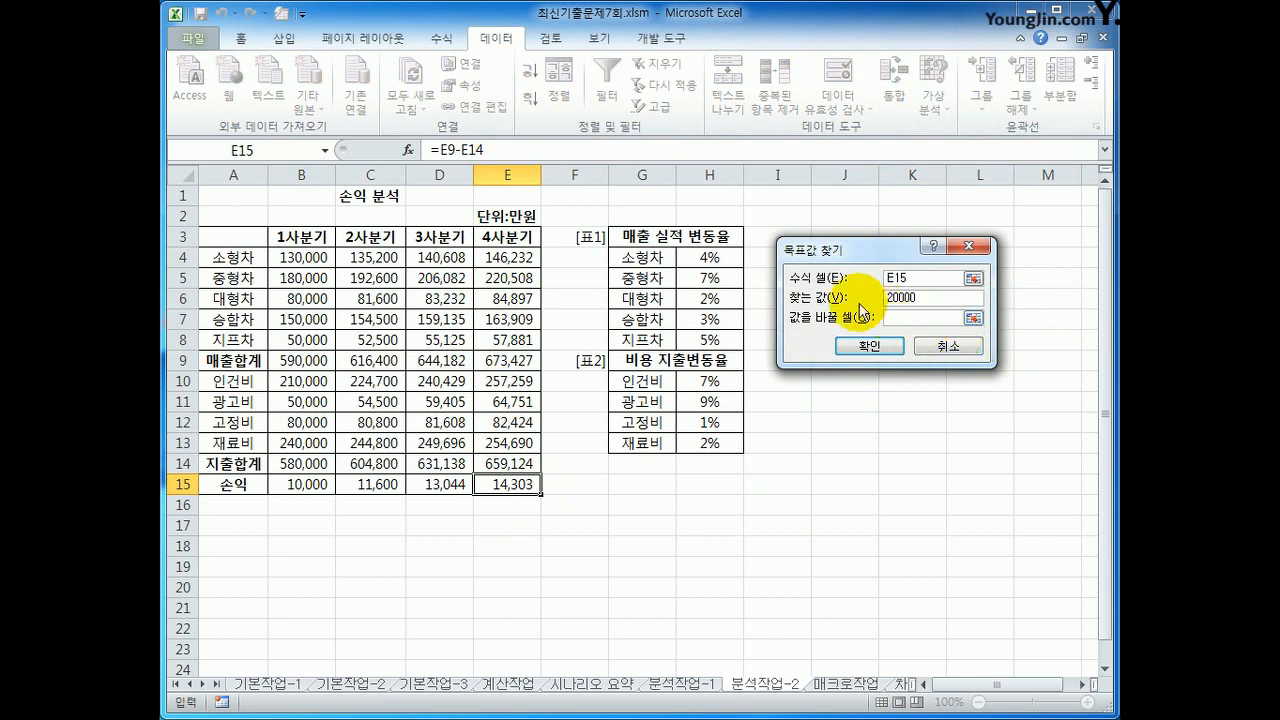
pyautogui.click(709, 402)
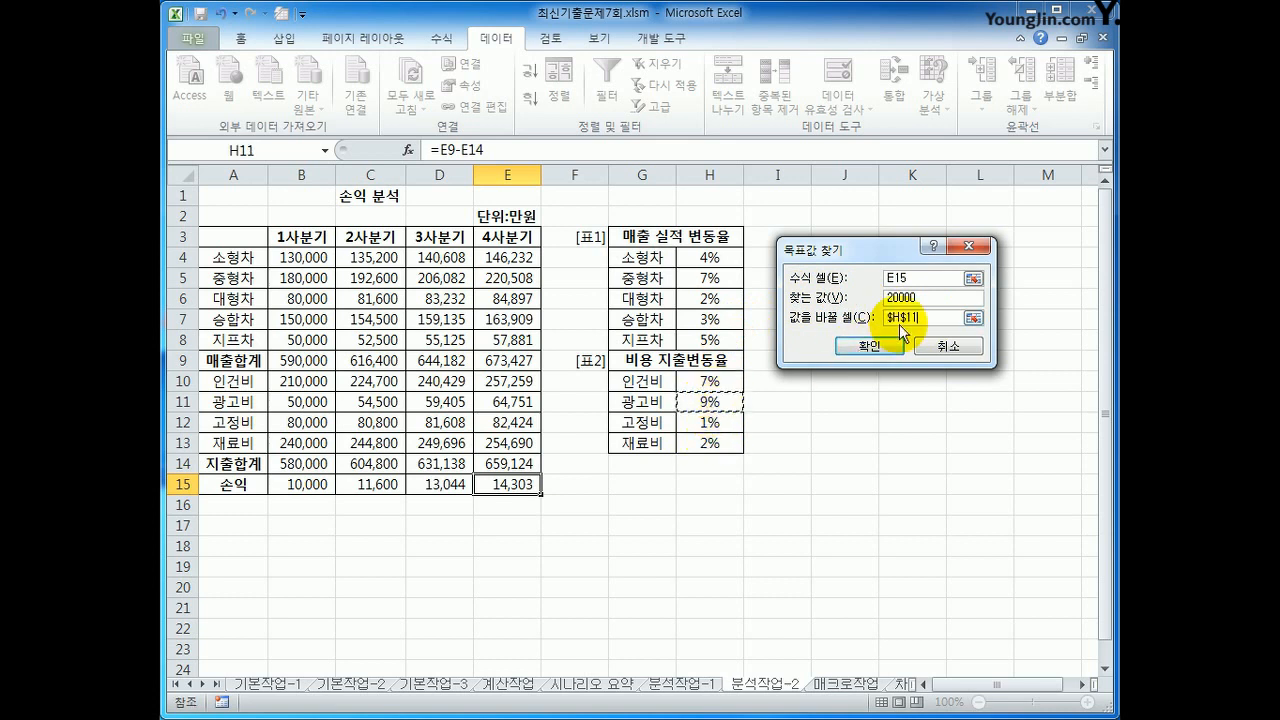
pyautogui.click(858, 347)
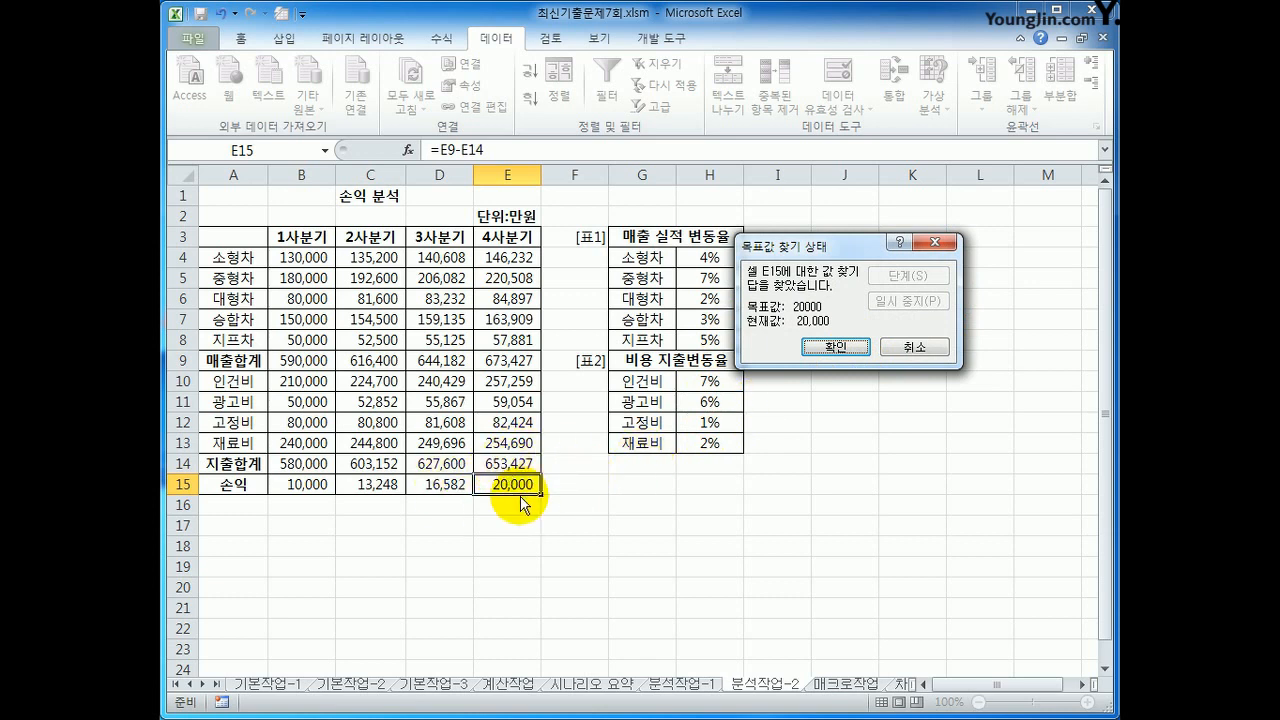
pyautogui.click(830, 349)
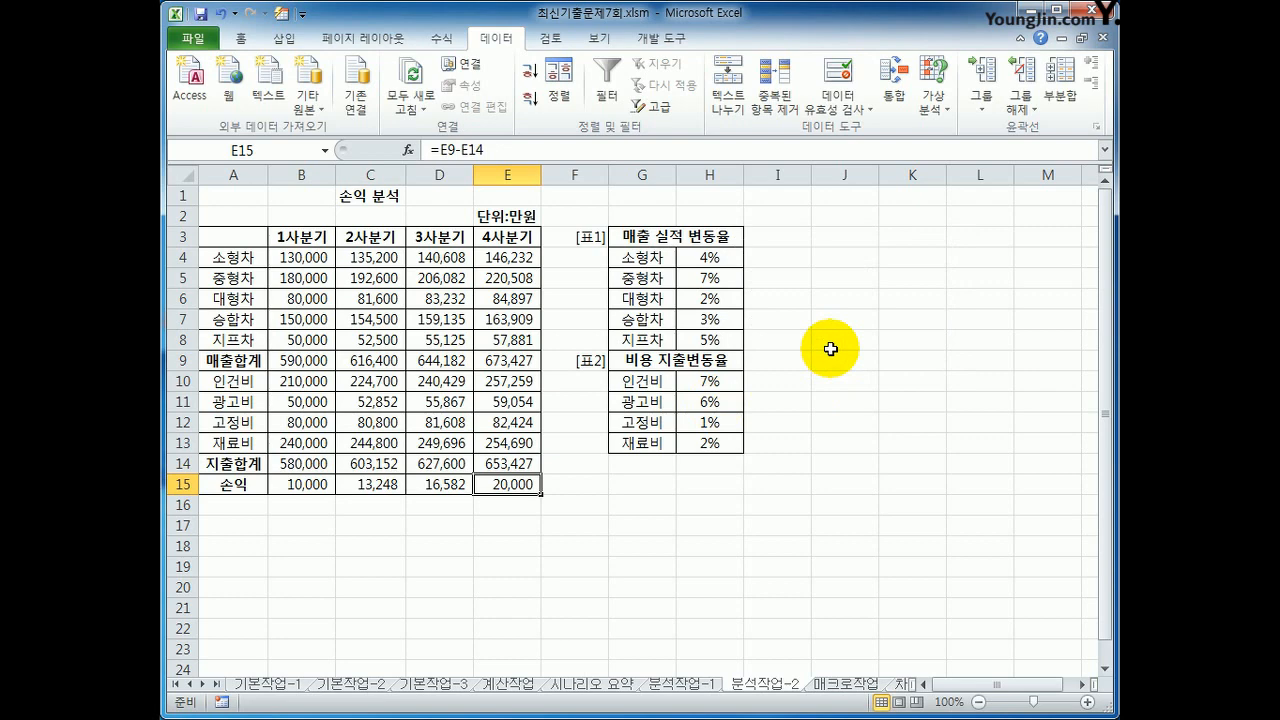
# Step: On the 매크로작업 sheet, start recording a macro named 구성비 stored in the current workbook
pyautogui.click(836, 692)
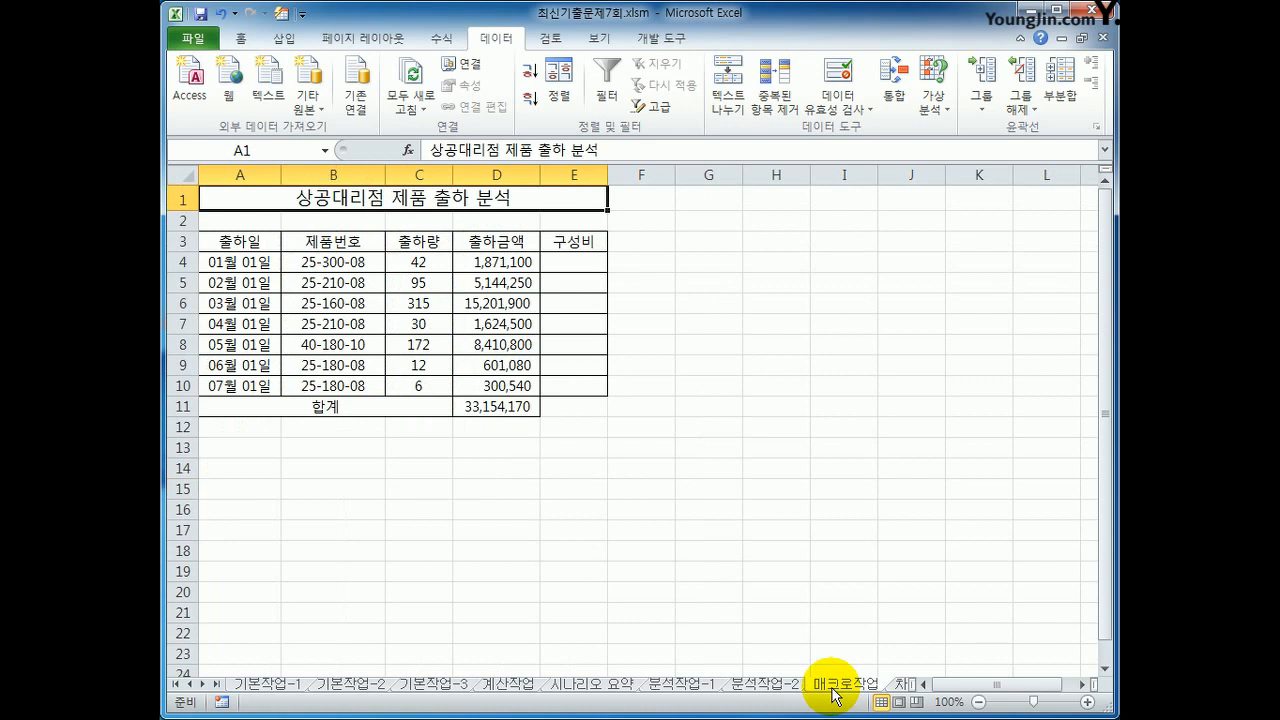
pyautogui.click(741, 238)
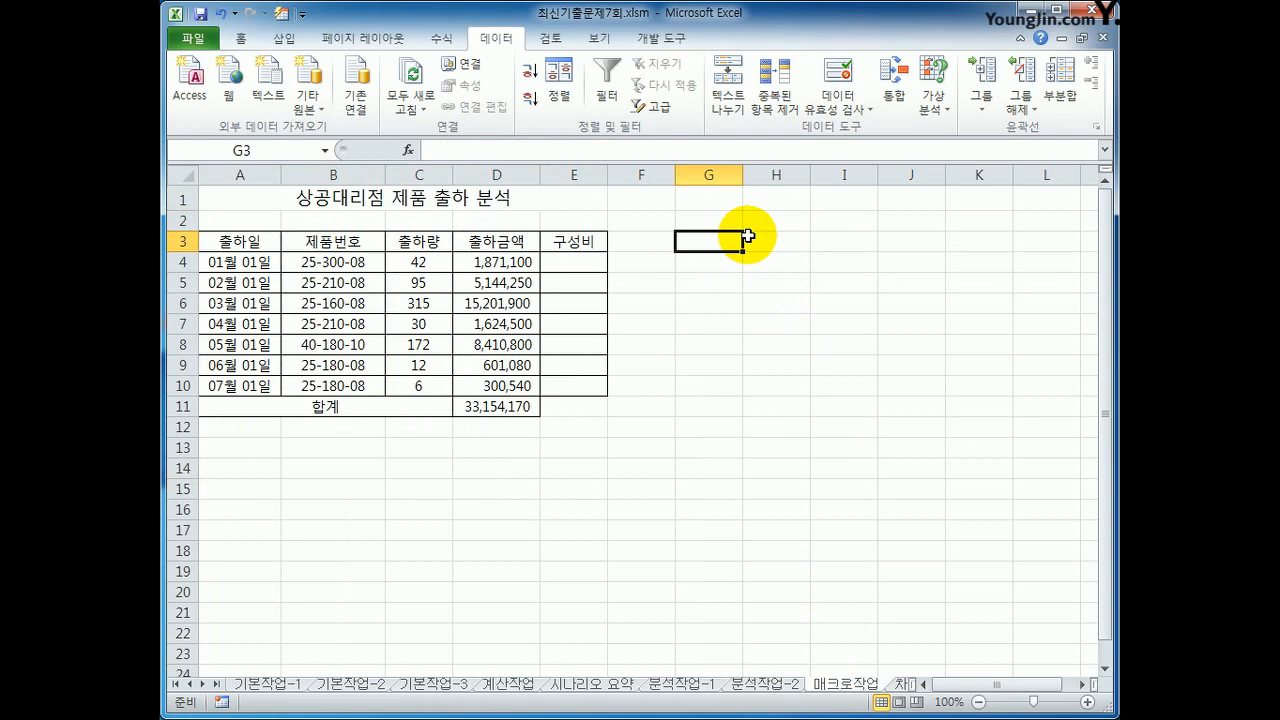
pyautogui.click(661, 40)
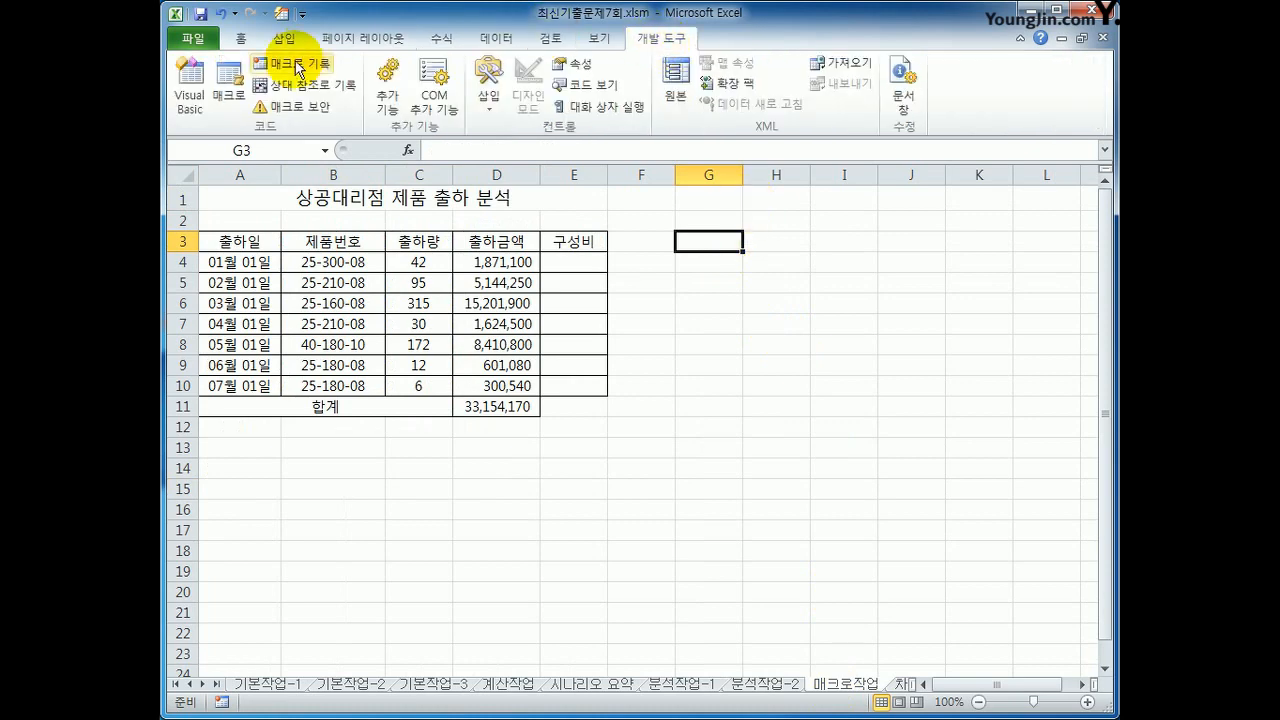
pyautogui.click(290, 63)
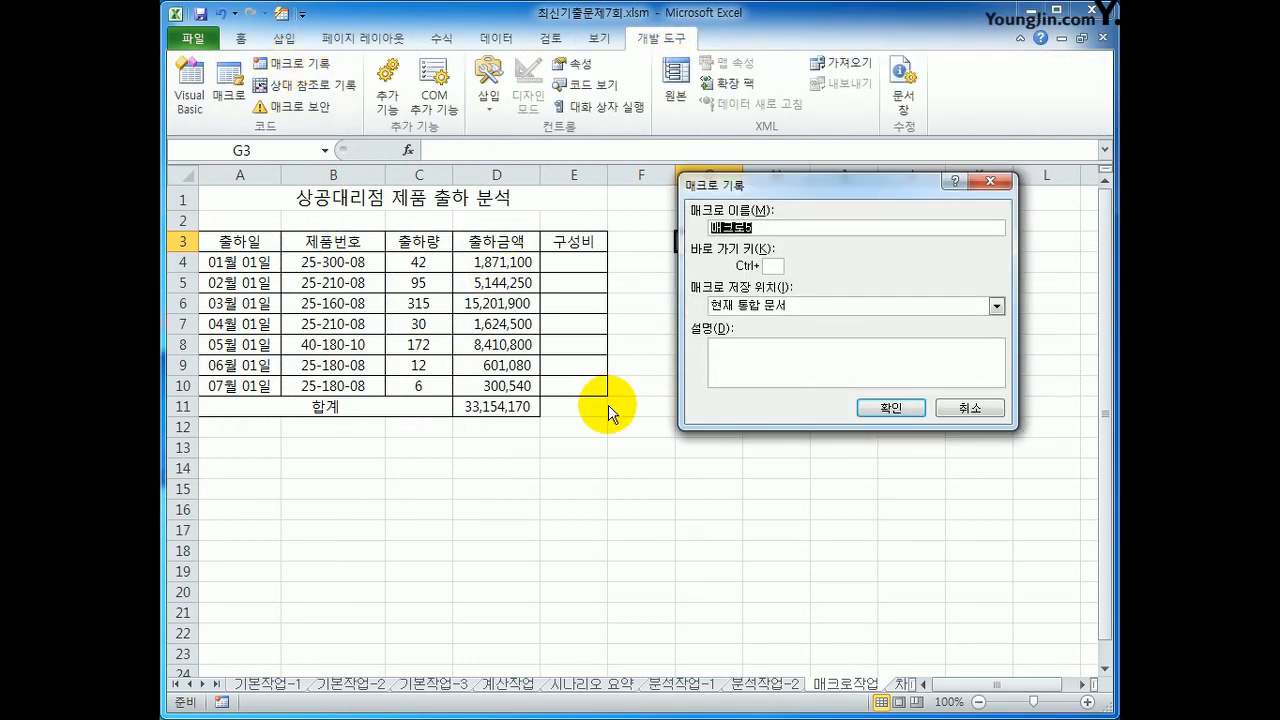
pyautogui.write('구성비')
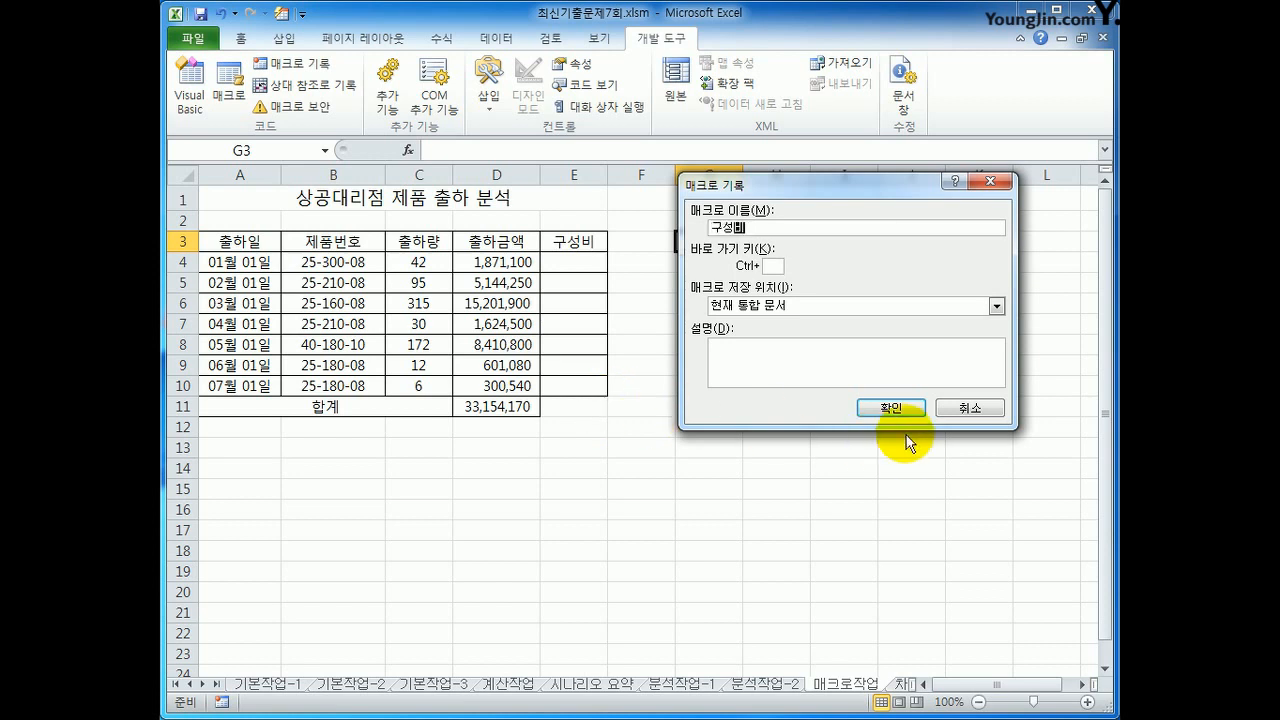
pyautogui.click(895, 410)
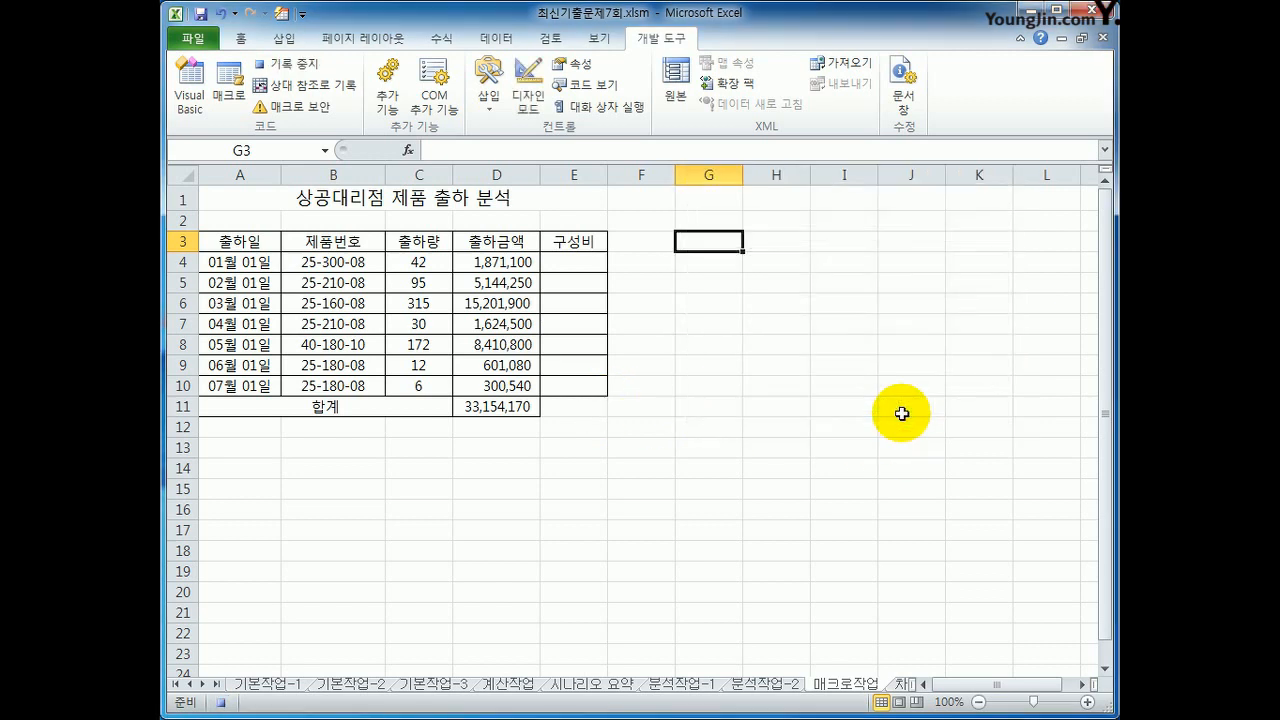
# Step: Enter the formula =D4/$D$11 in the first 구성비 cell, E4
pyautogui.click(553, 262)
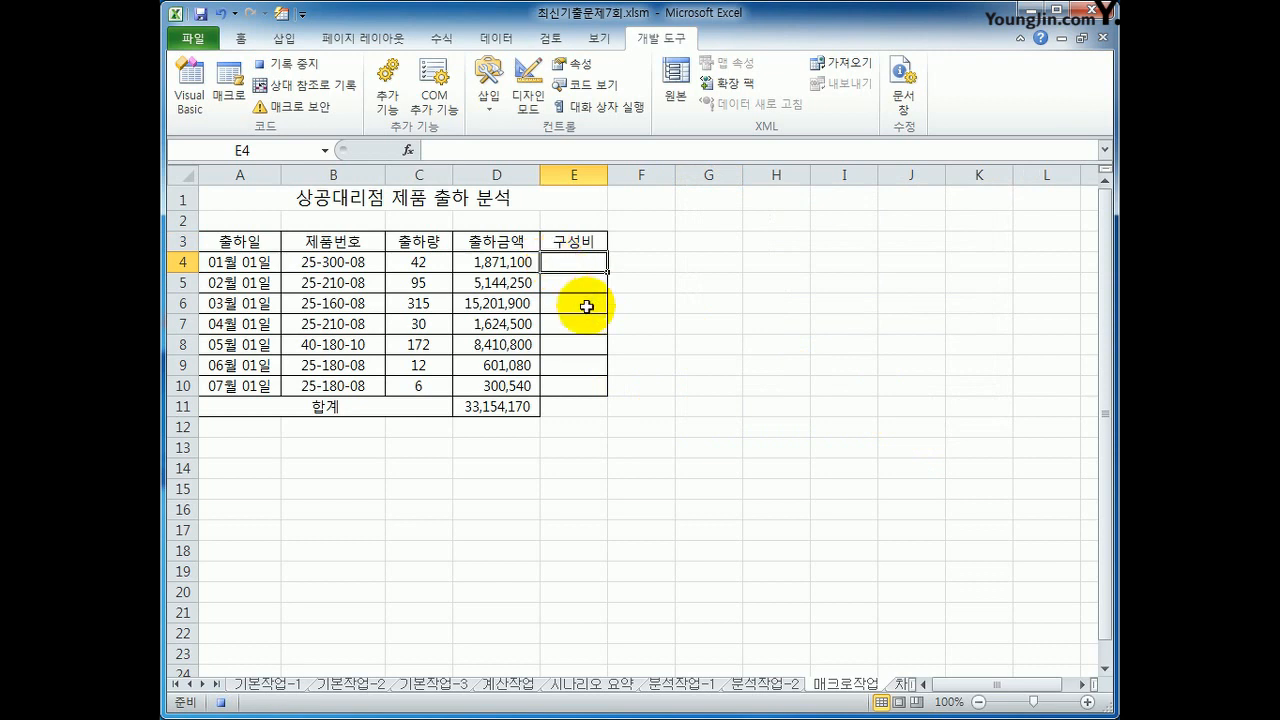
pyautogui.write('=')
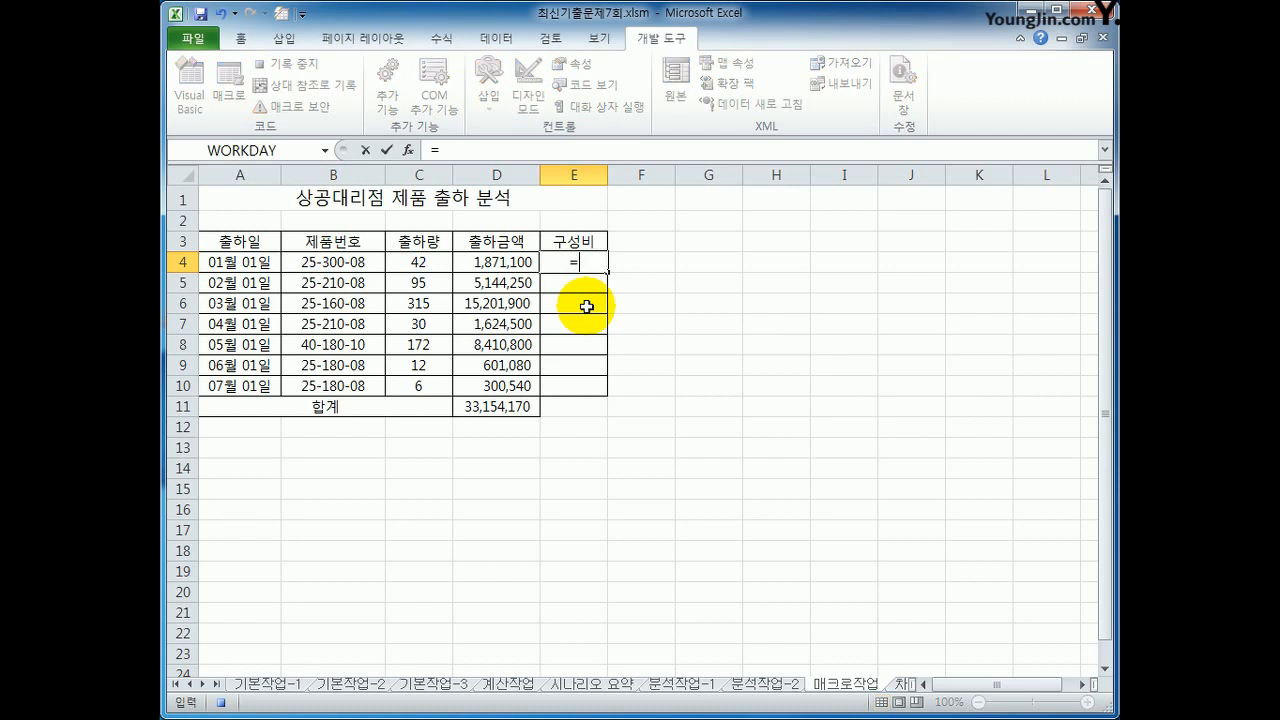
pyautogui.click(513, 263)
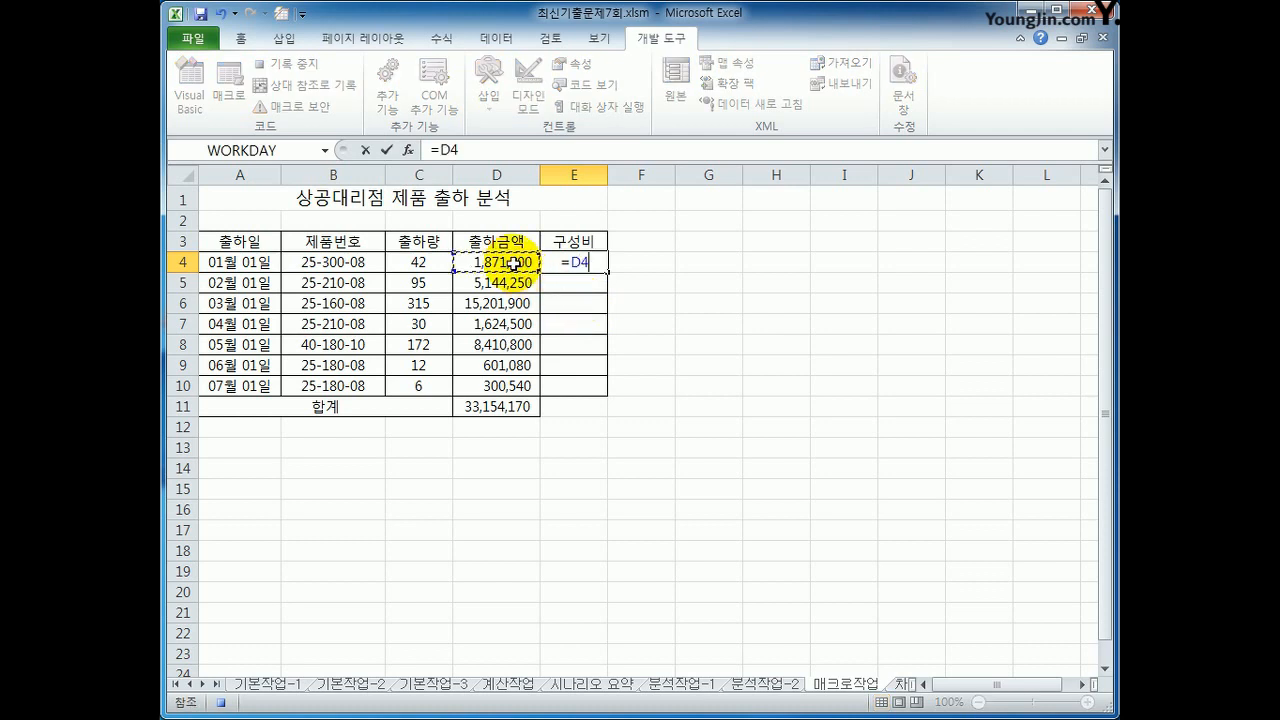
pyautogui.write('/')
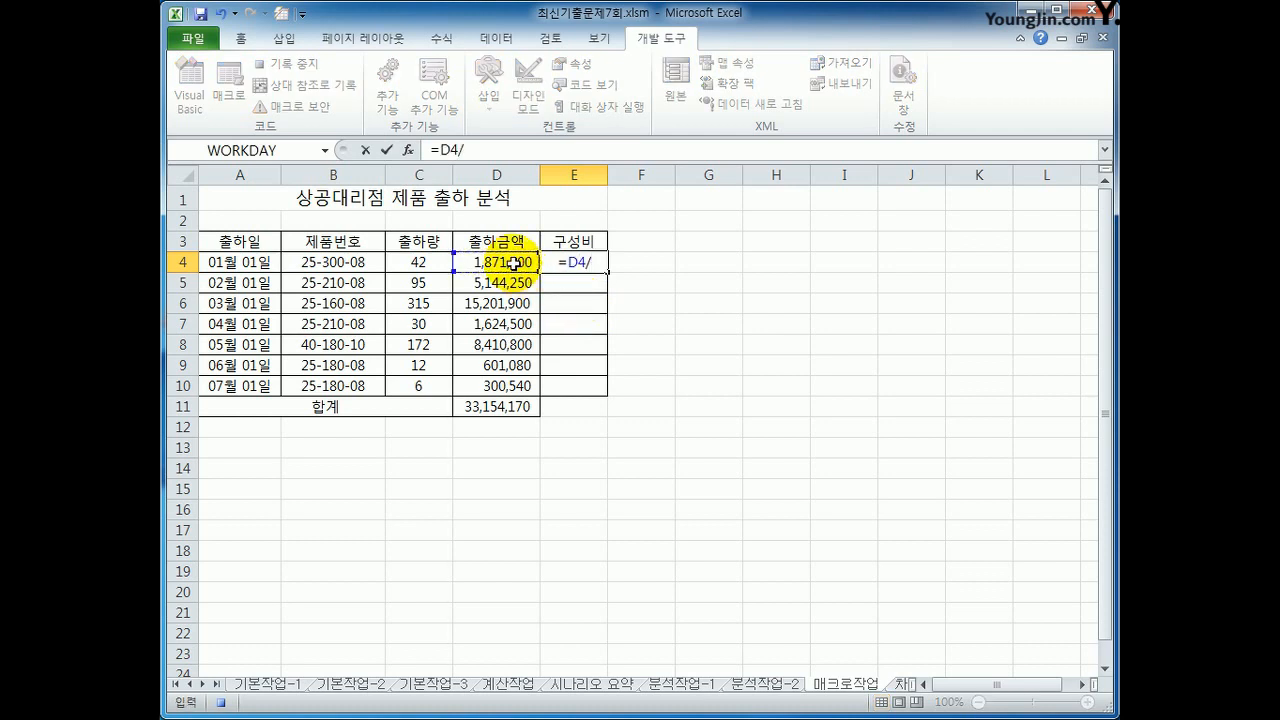
pyautogui.click(511, 410)
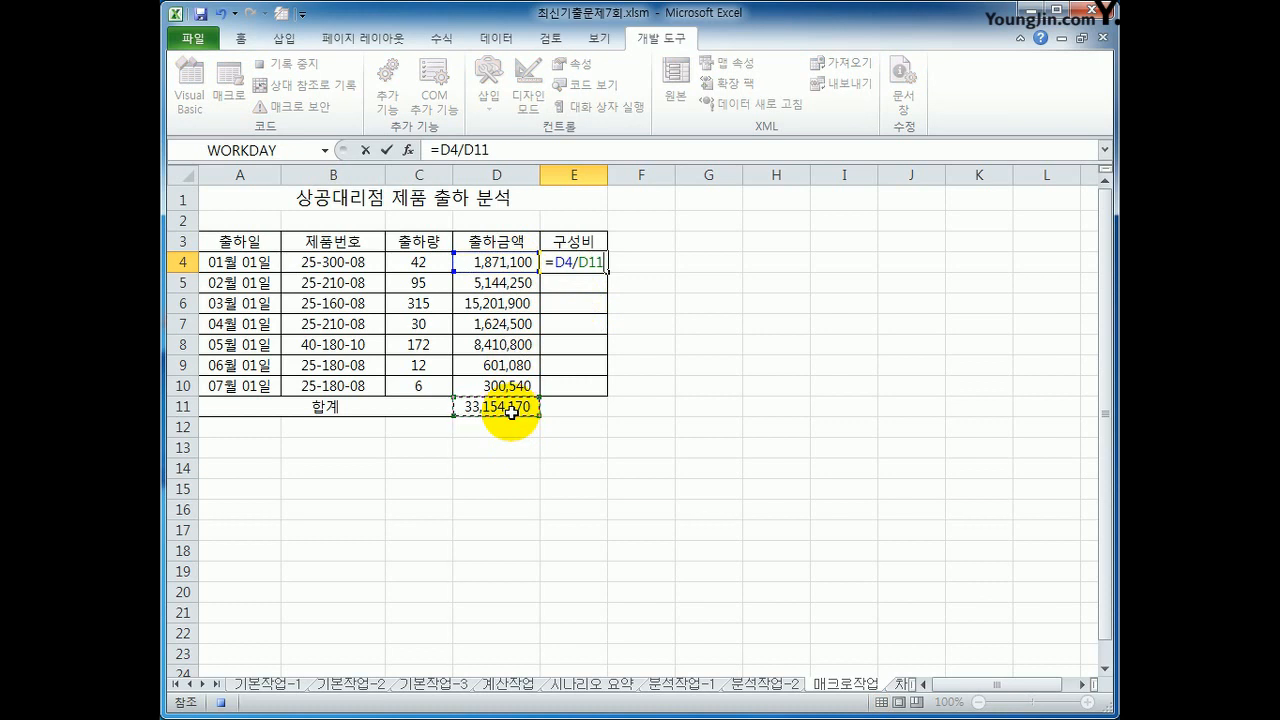
pyautogui.press('F4')
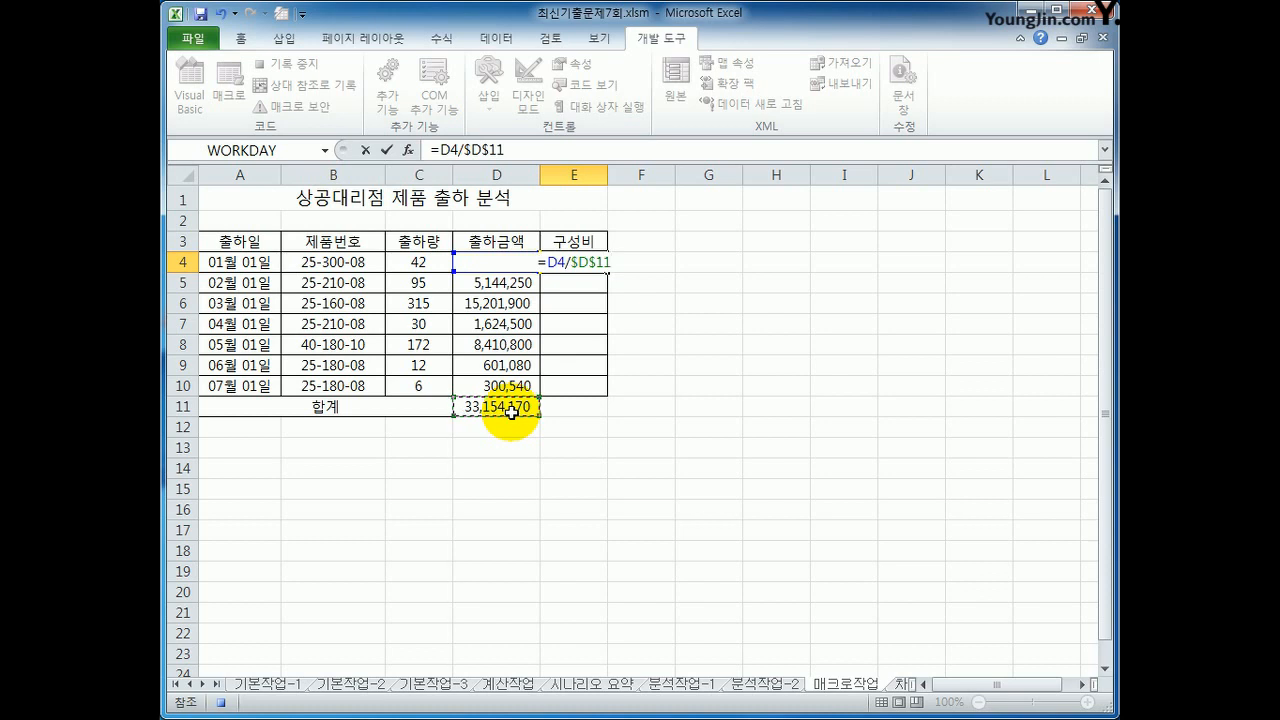
pyautogui.press('Return')
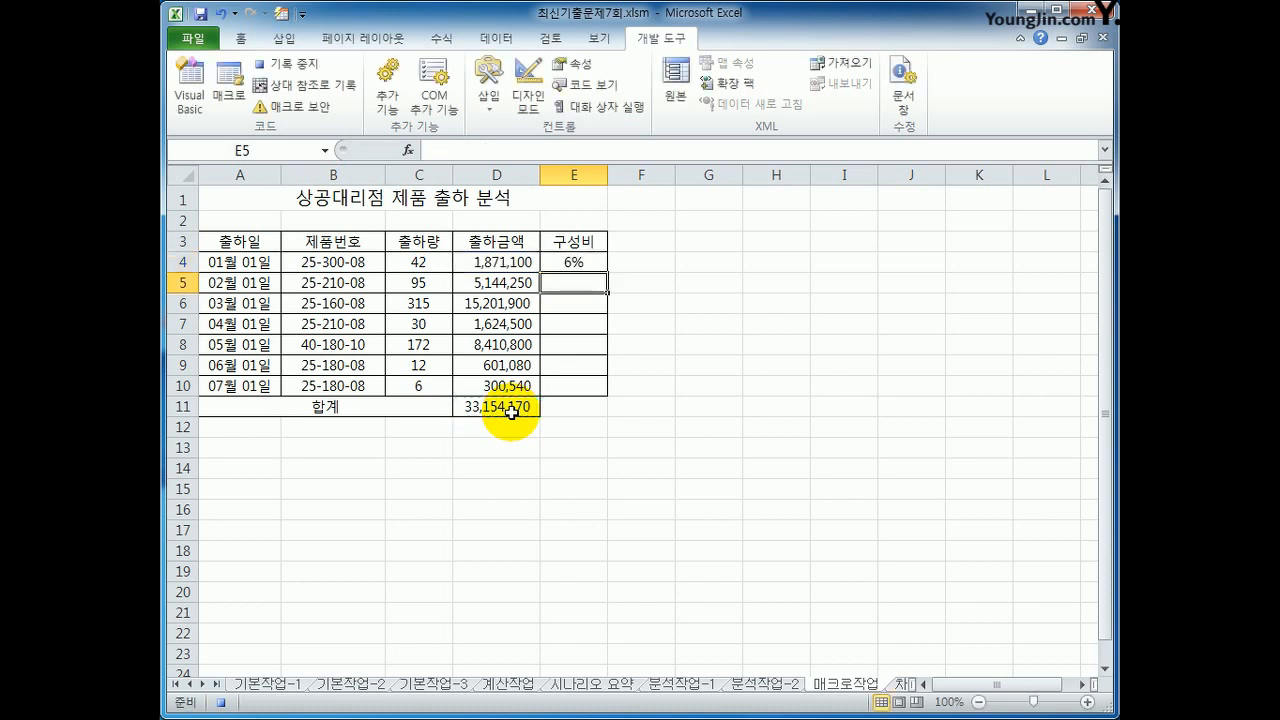
# Step: Fill the 구성비 formula from E4 down to E10 and stop recording the macro
pyautogui.click(580, 263)
pyautogui.moveTo(608, 272); pyautogui.dragTo(601, 390)
pyautogui.click(594, 388)
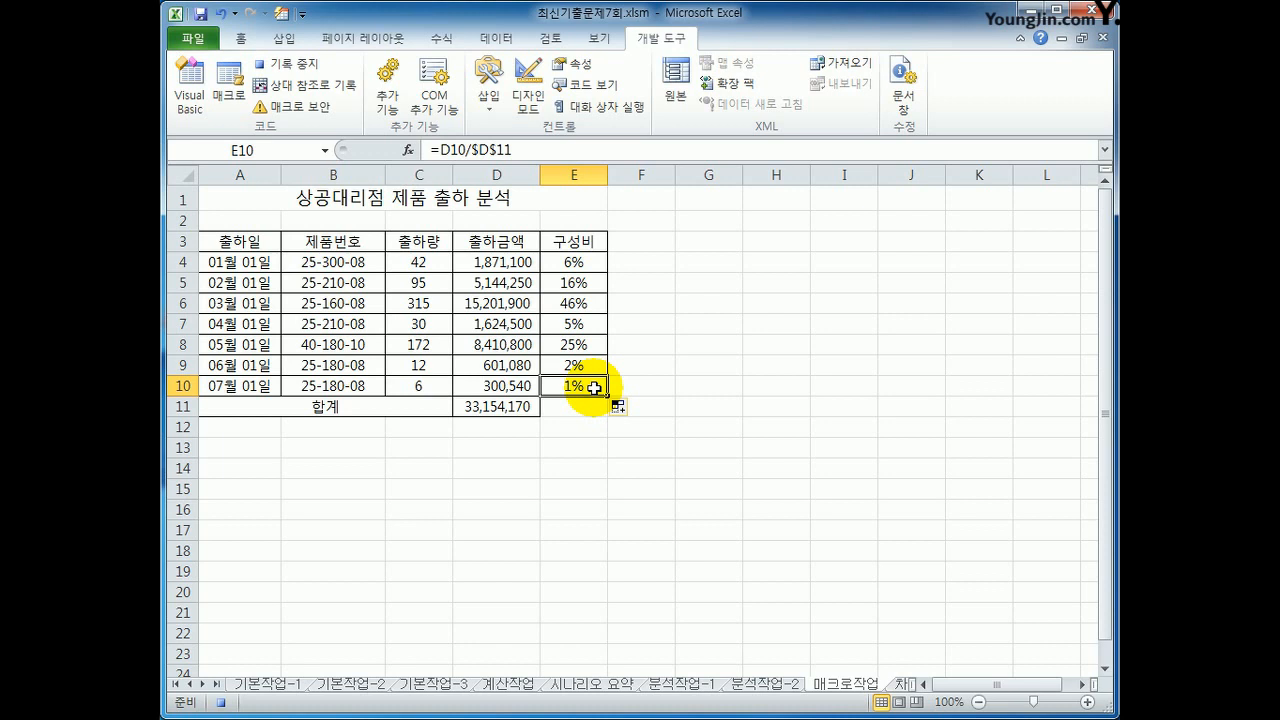
pyautogui.click(288, 65)
# Step: Draw a form-control button covering cells G3:H4 on the 매크로작업 sheet
pyautogui.click(703, 531)
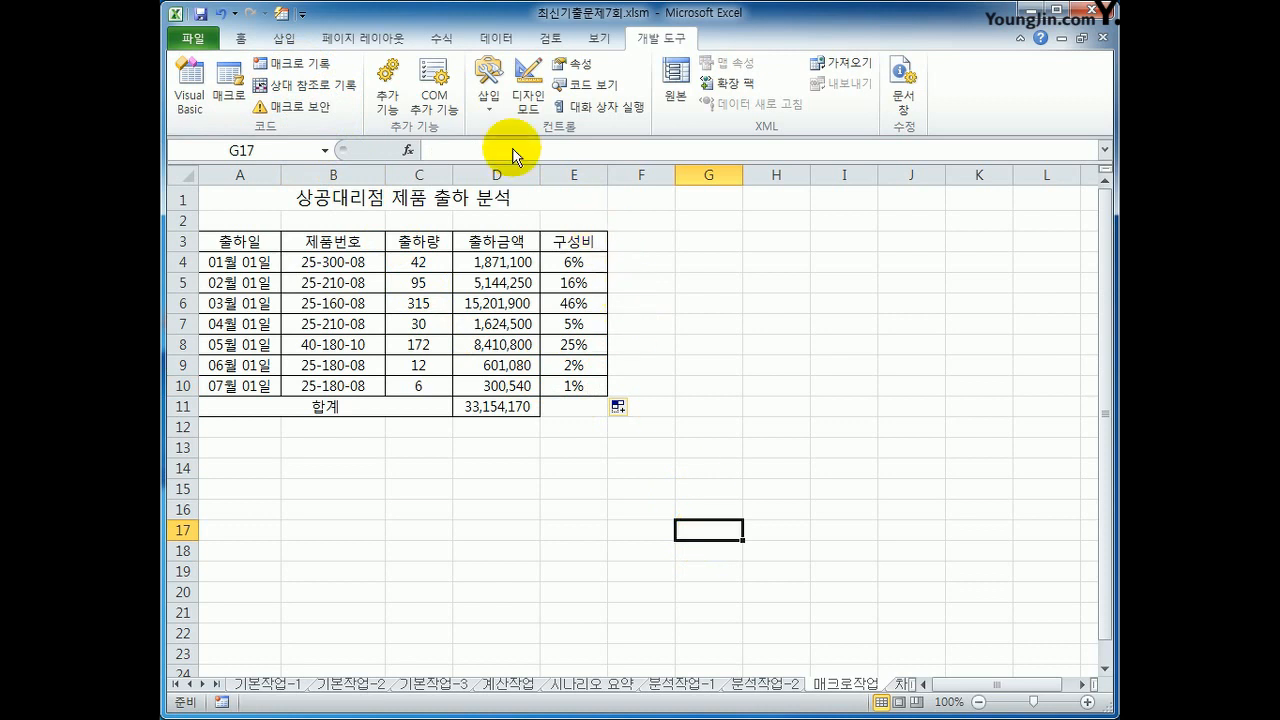
pyautogui.click(488, 100)
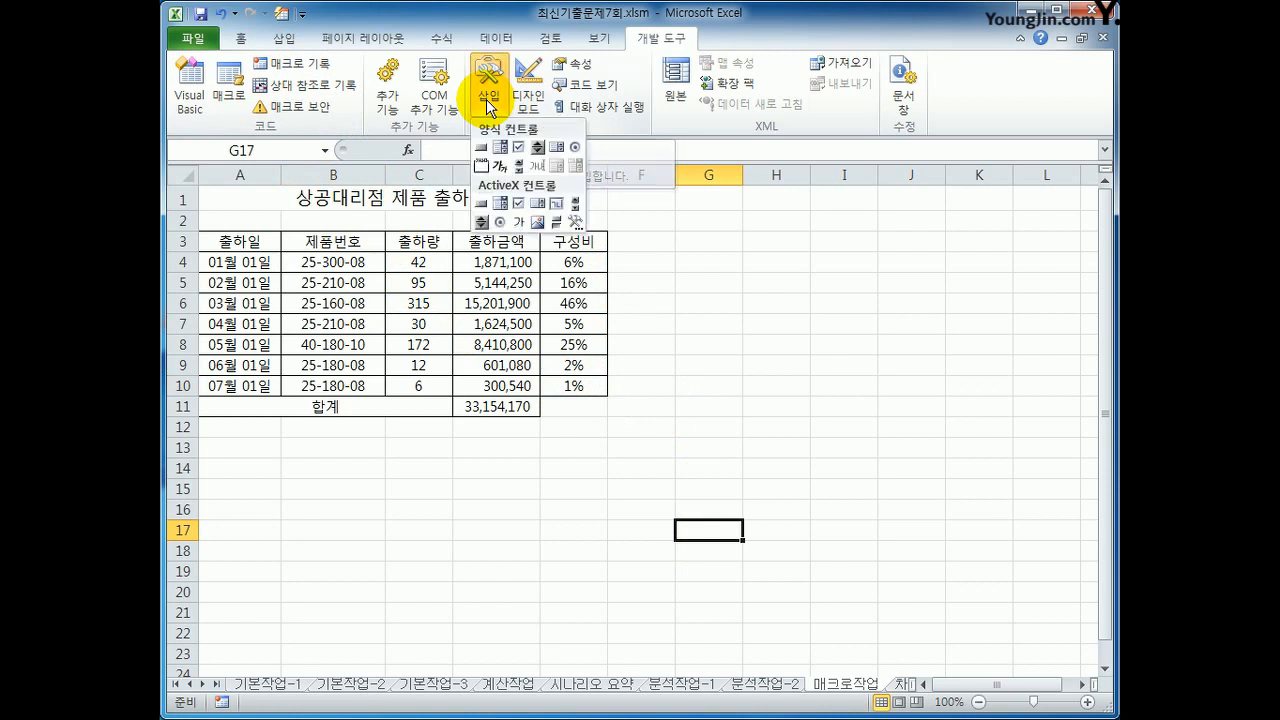
pyautogui.click(481, 157)
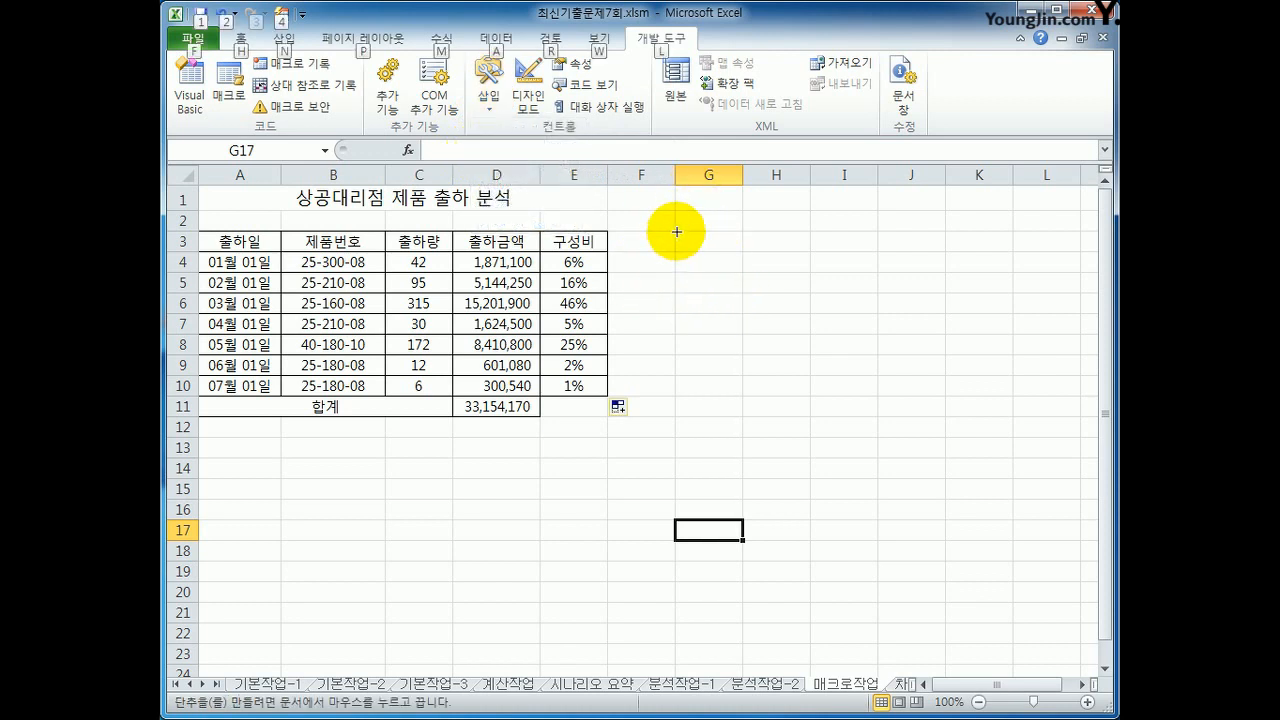
pyautogui.moveTo(675, 231); pyautogui.dragTo(786, 277)
# Step: Assign the 구성비 macro to the new button and label the button 구성비
pyautogui.moveTo(777, 155); pyautogui.dragTo(554, 252)
pyautogui.click(485, 314)
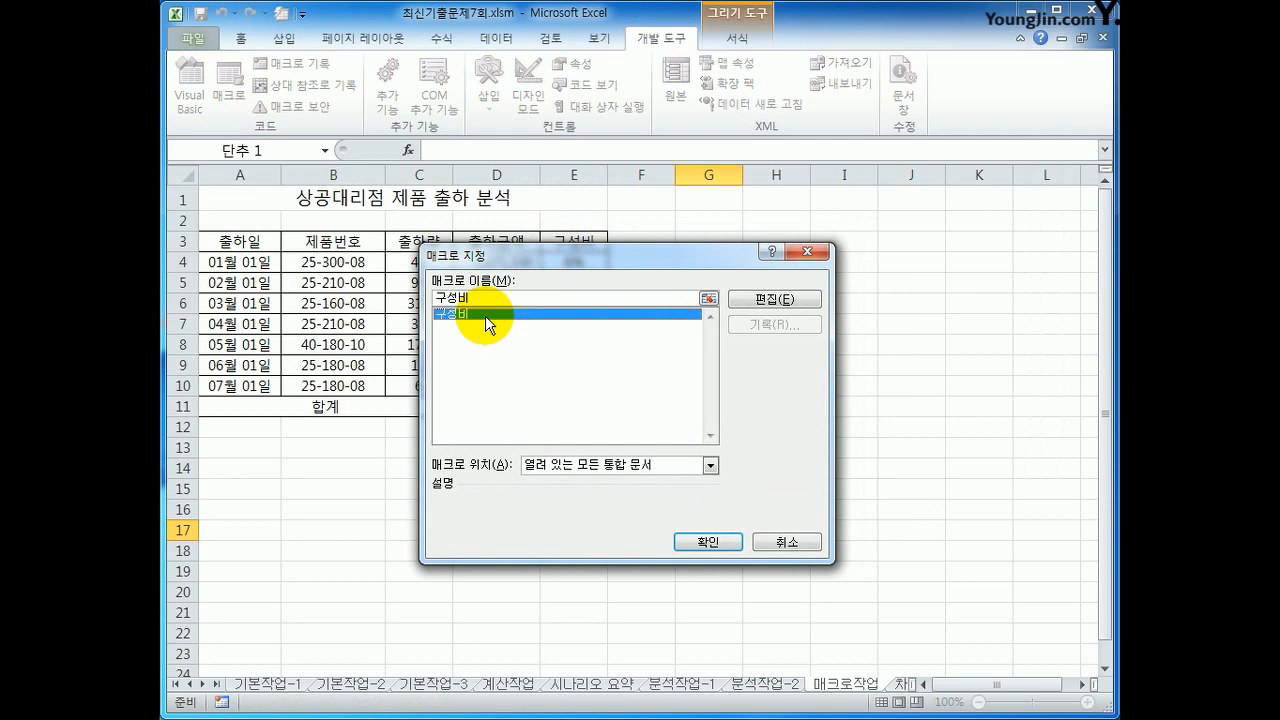
pyautogui.click(682, 536)
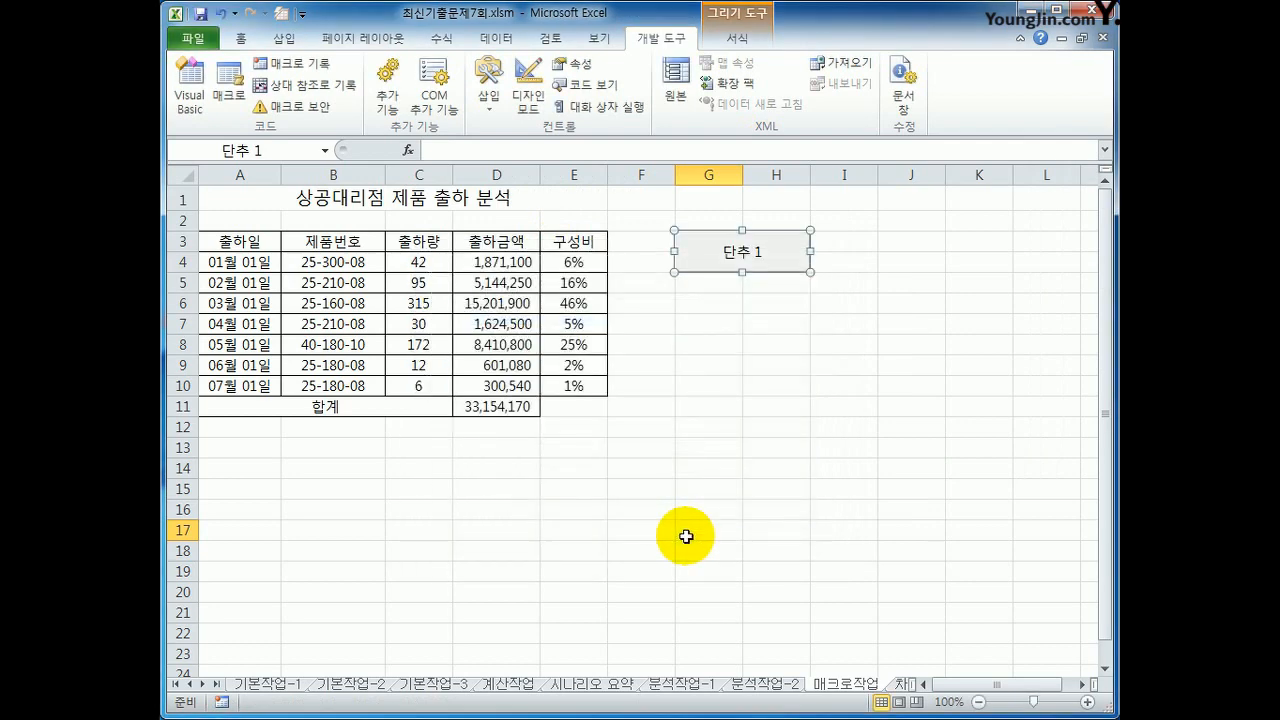
pyautogui.write('구성비')
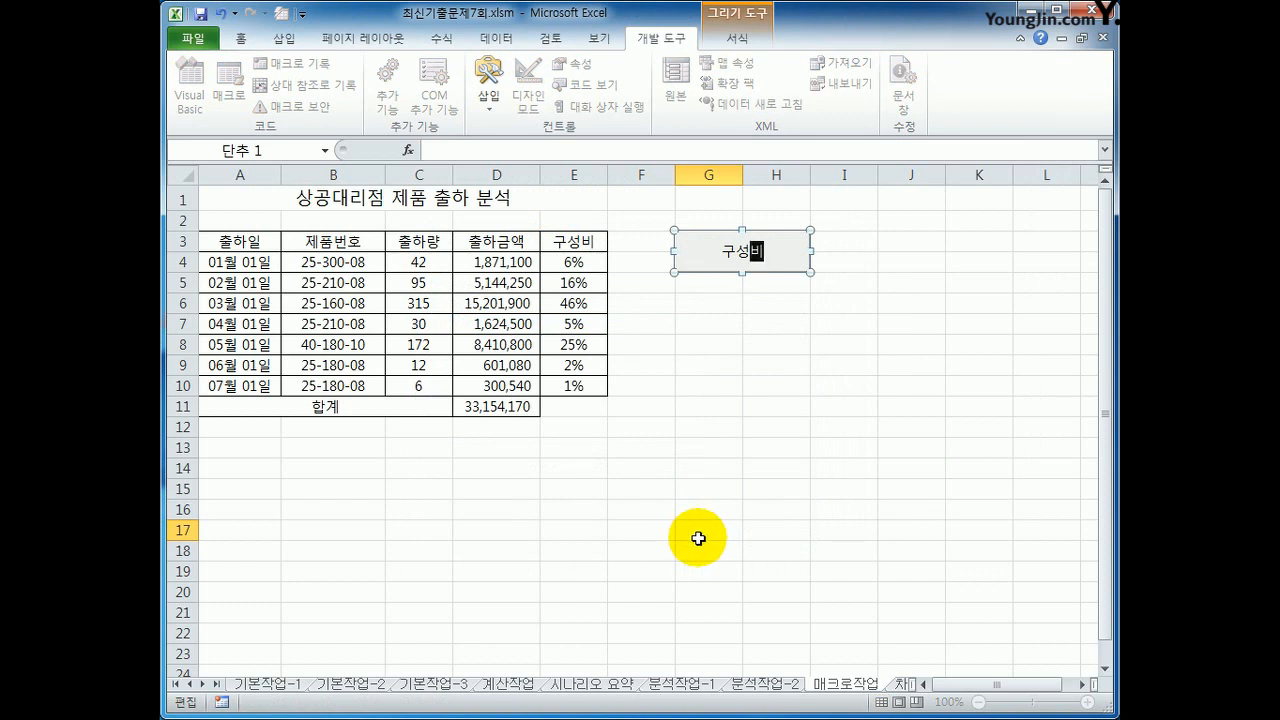
pyautogui.click(735, 402)
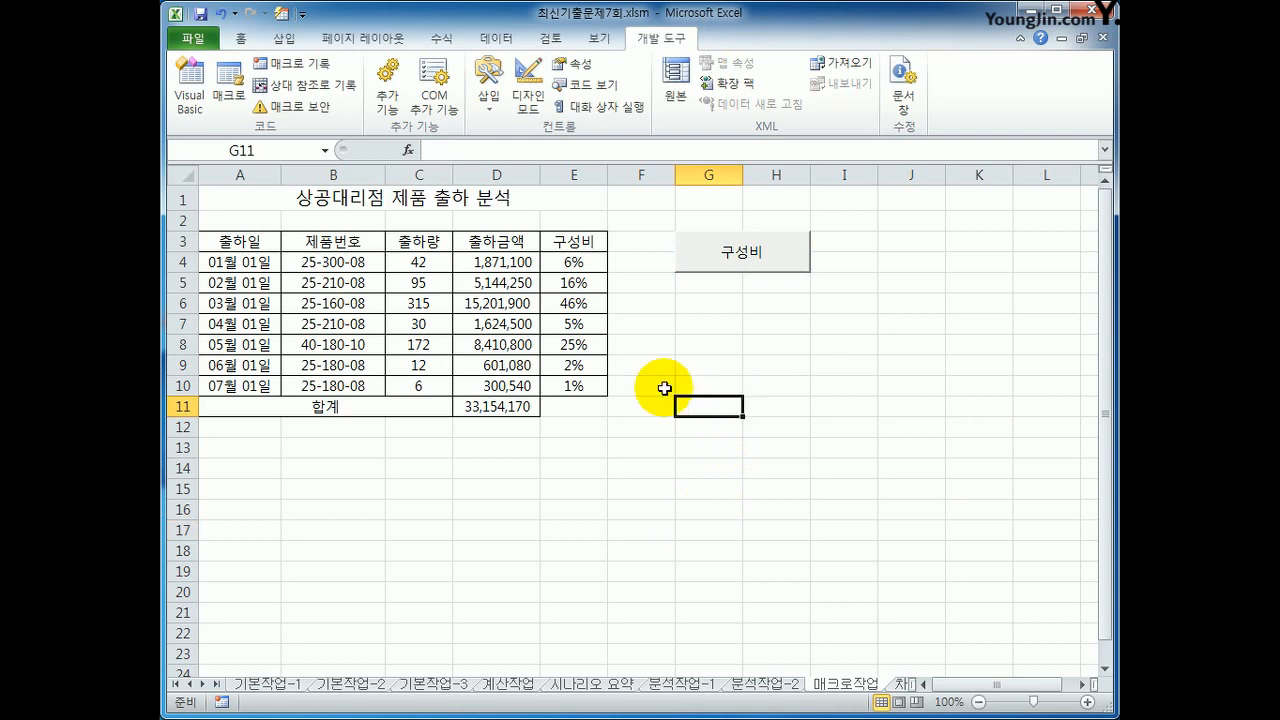
# Step: Start recording a macro named 채우기색 stored in the current workbook
pyautogui.click(295, 65)
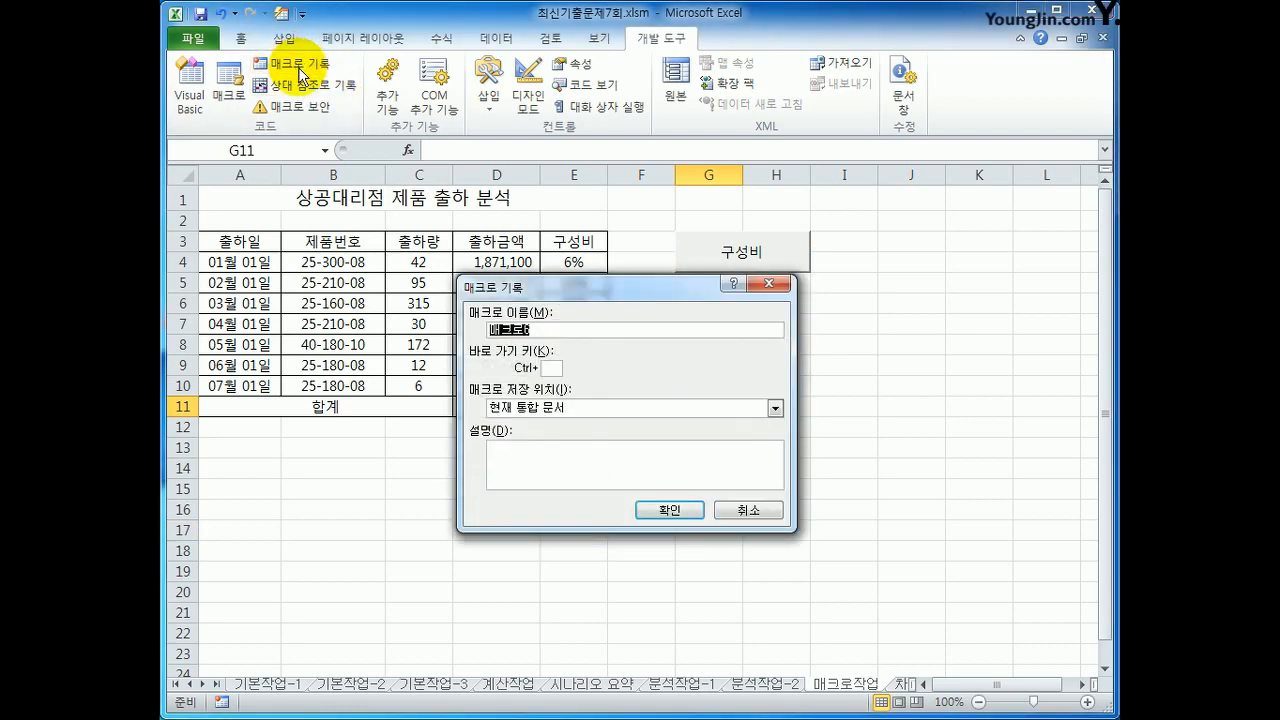
pyautogui.write('채우기셀')
pyautogui.click(648, 508)
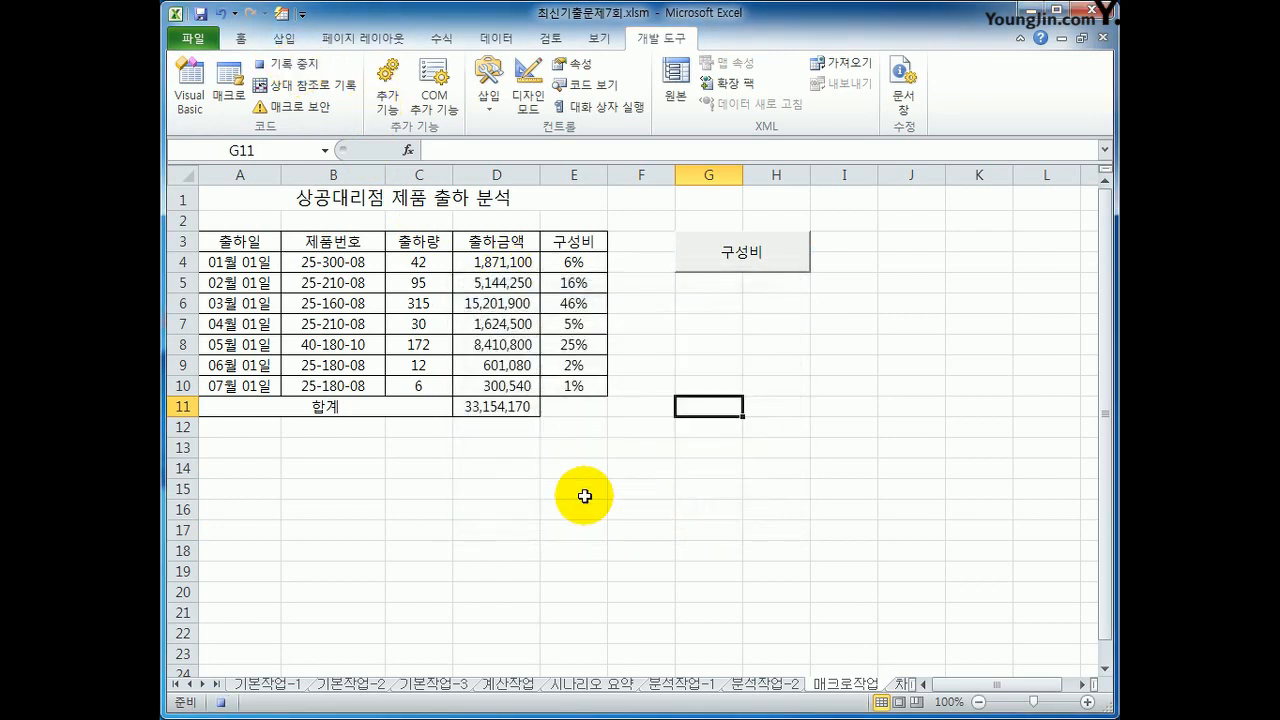
# Step: Fill the header cells A3:E3 with standard yellow and stop recording the macro
pyautogui.moveTo(210, 242); pyautogui.dragTo(560, 243)
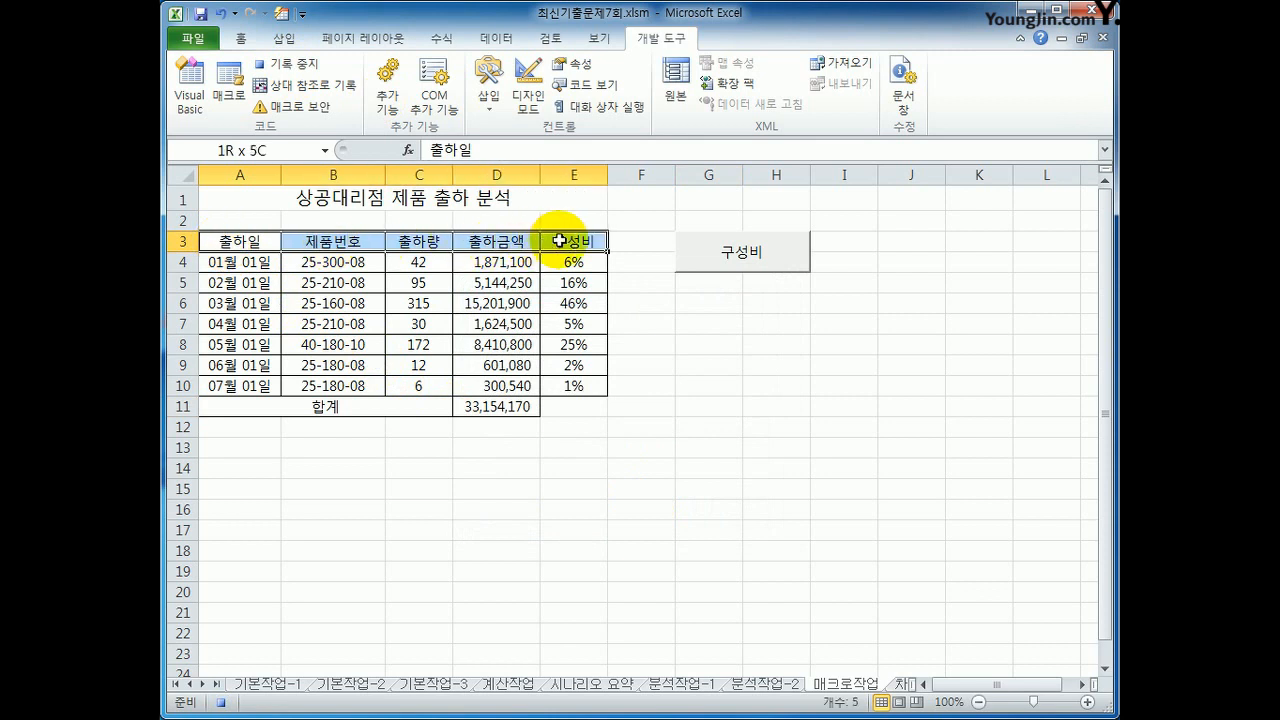
pyautogui.click(245, 39)
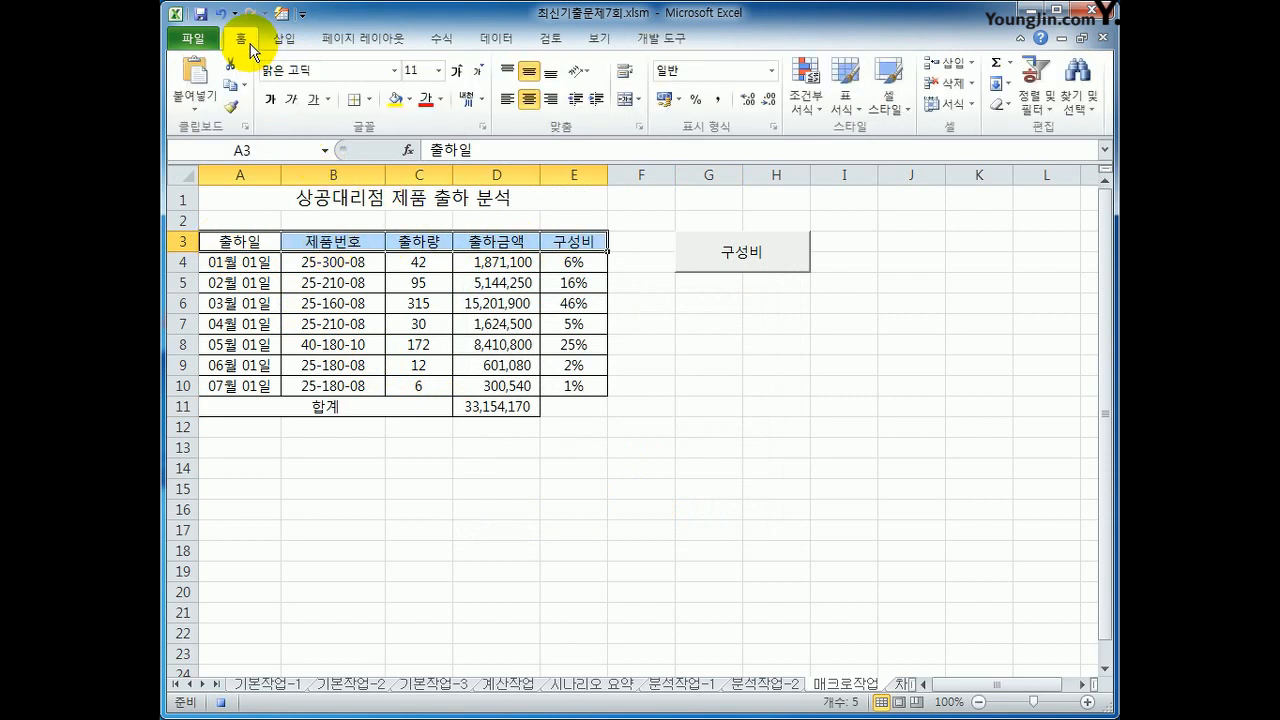
pyautogui.click(409, 100)
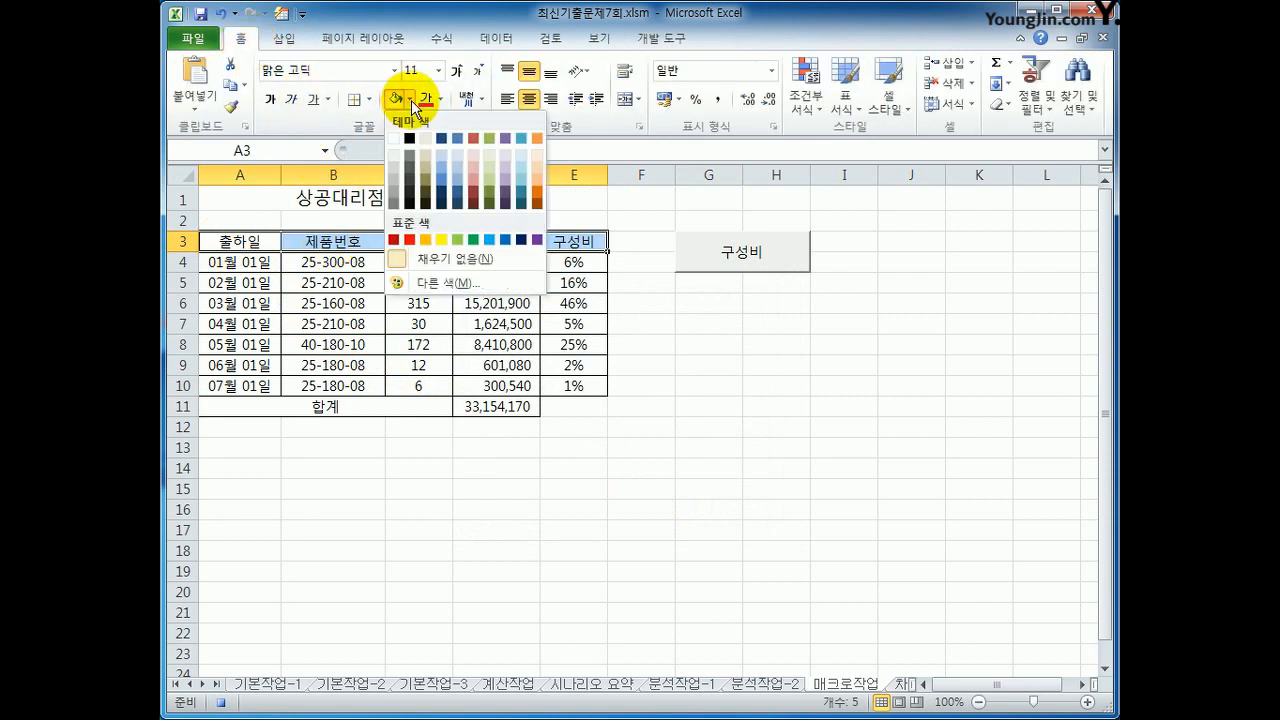
pyautogui.click(441, 247)
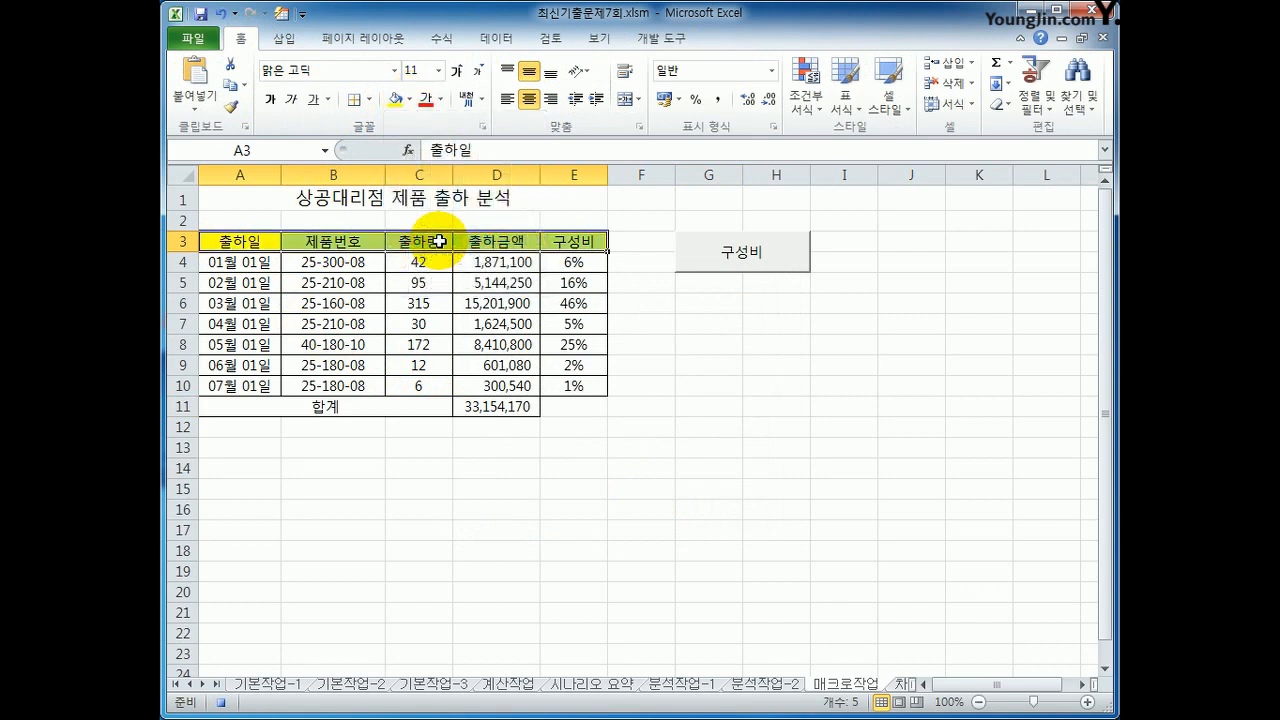
pyautogui.click(583, 241)
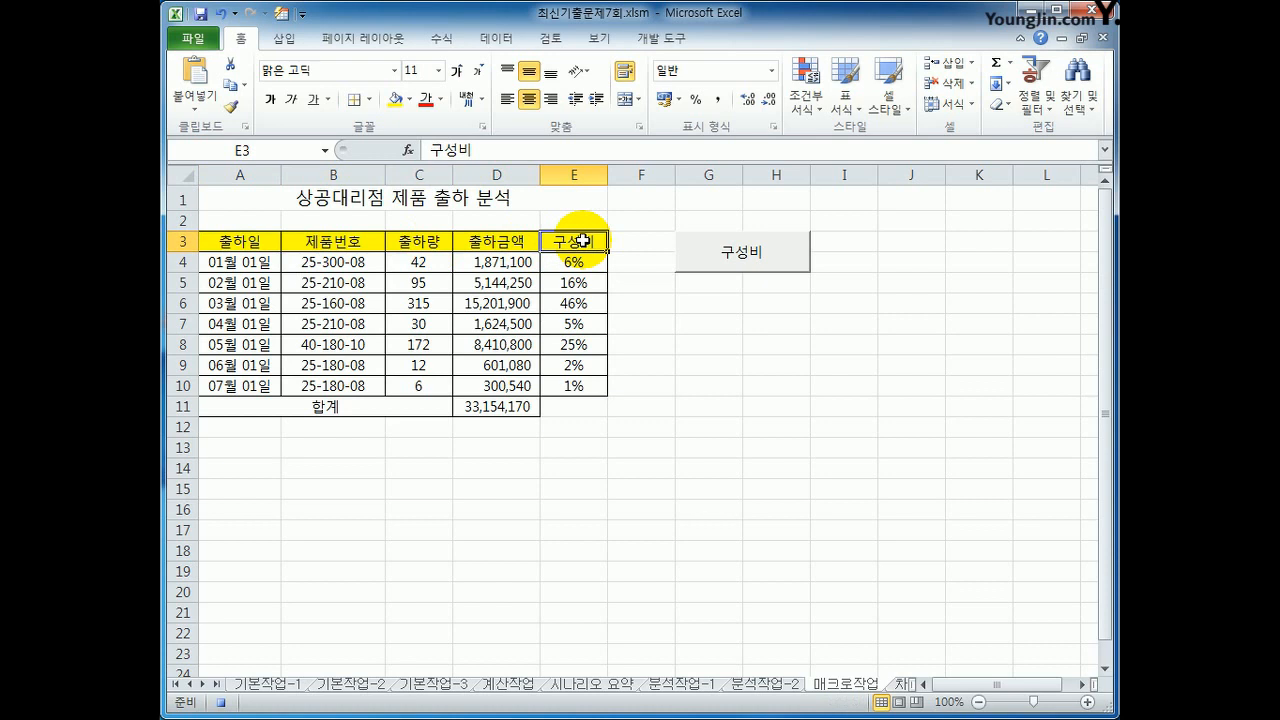
pyautogui.click(655, 38)
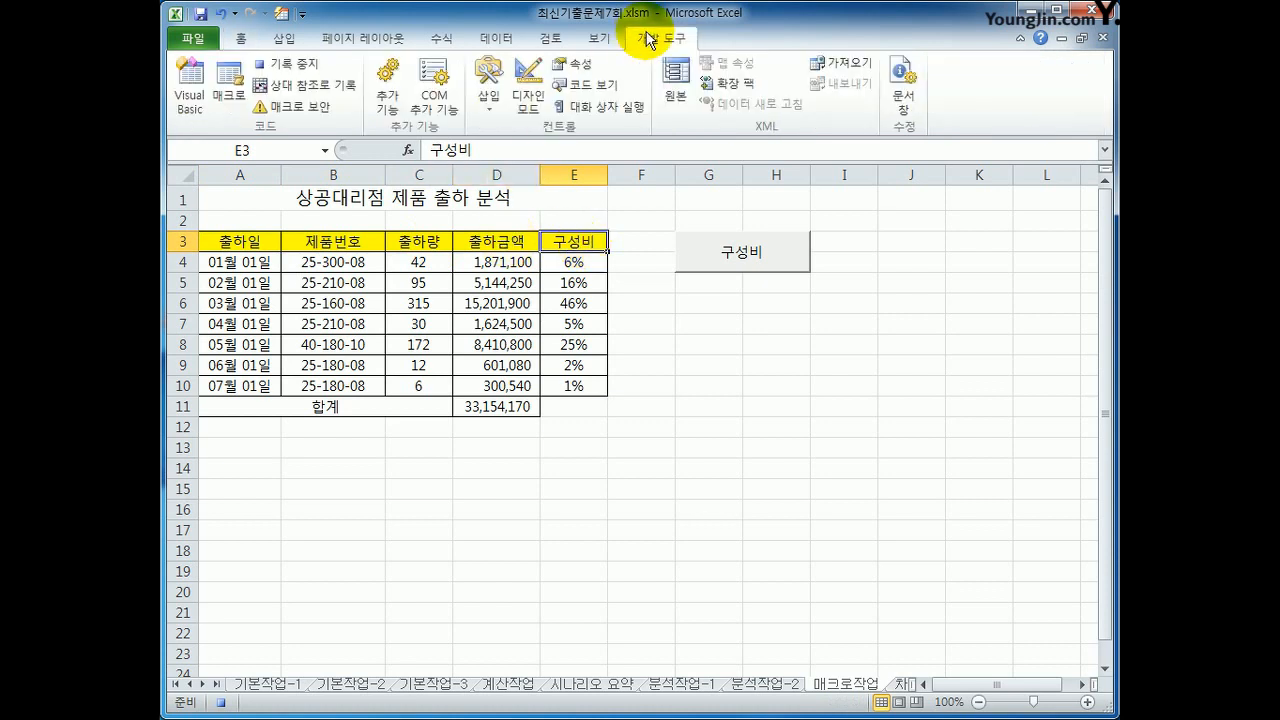
pyautogui.click(276, 66)
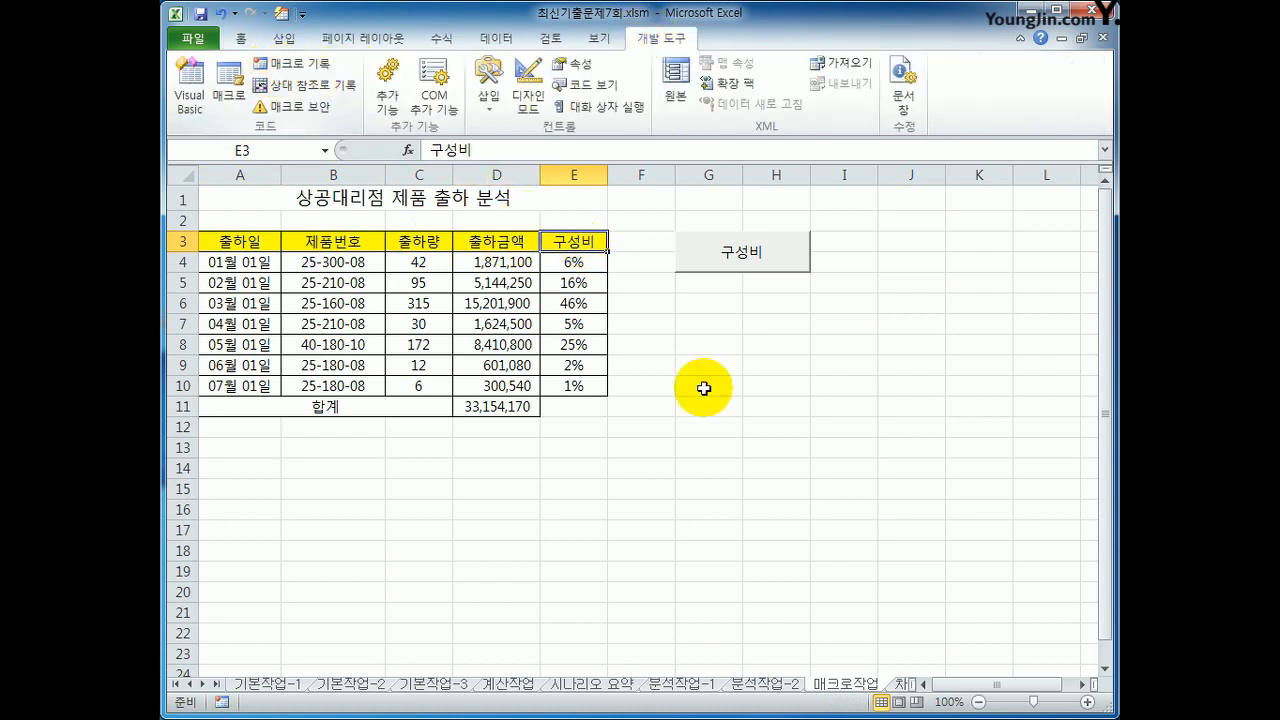
# Step: Draw a bevel shape covering cells G6:H7, about 1.16 cm high and 3.81 cm wide
pyautogui.click(868, 455)
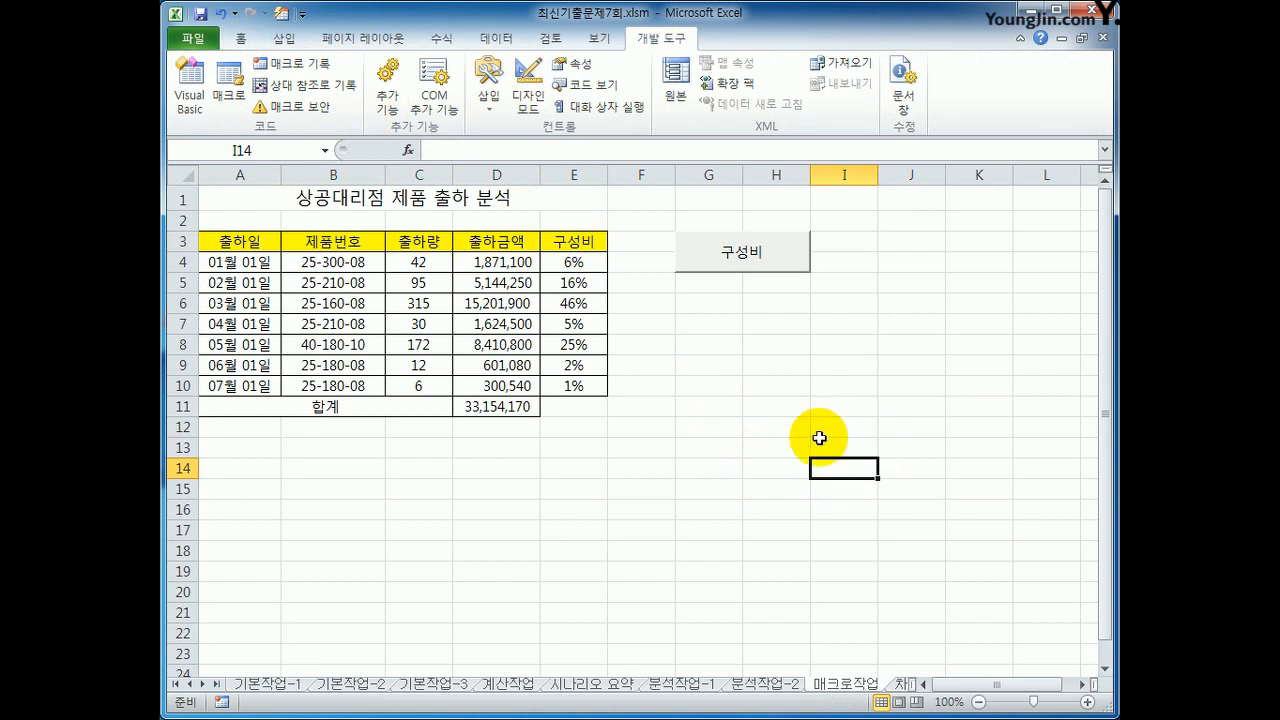
pyautogui.click(285, 38)
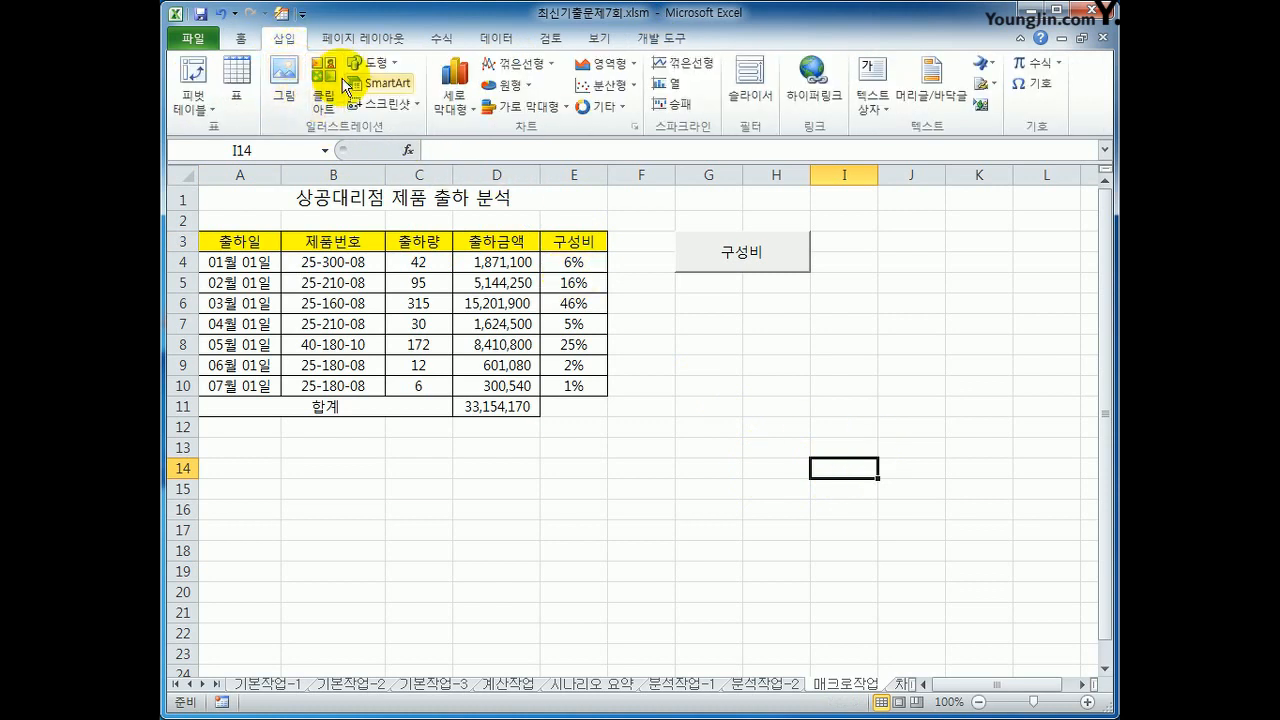
pyautogui.click(372, 62)
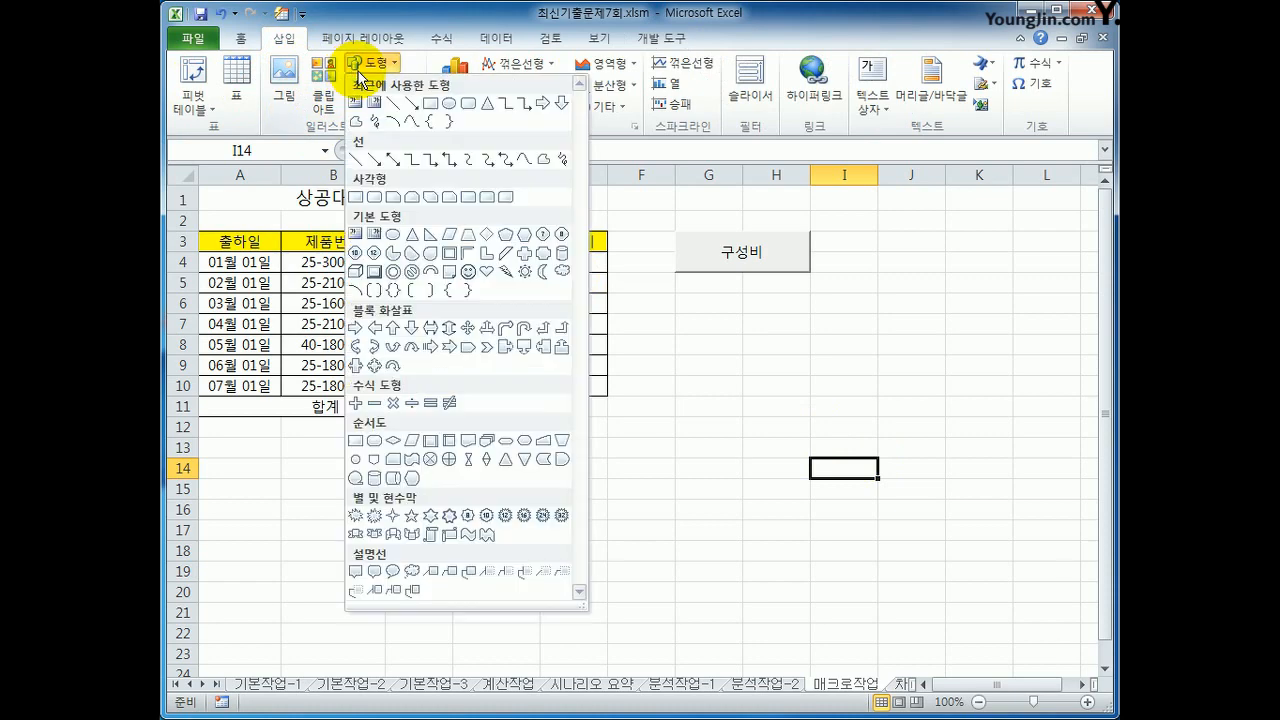
pyautogui.click(374, 272)
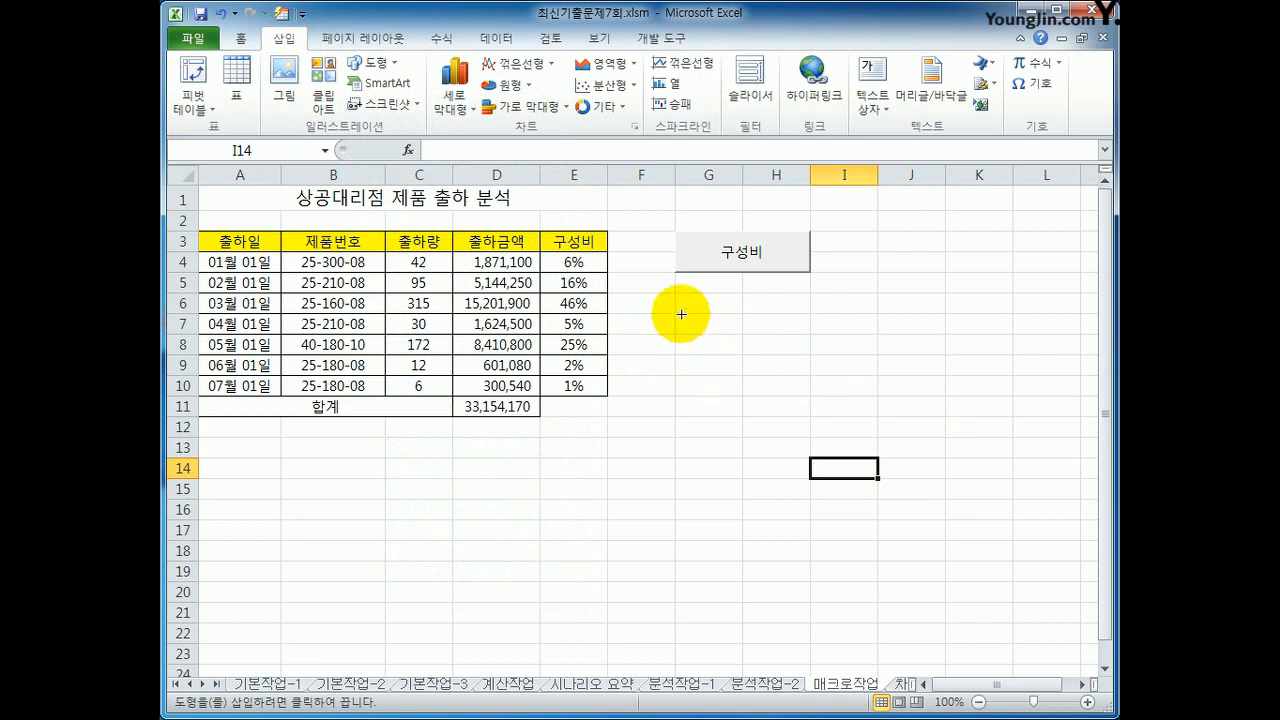
pyautogui.moveTo(675, 295); pyautogui.dragTo(790, 332)
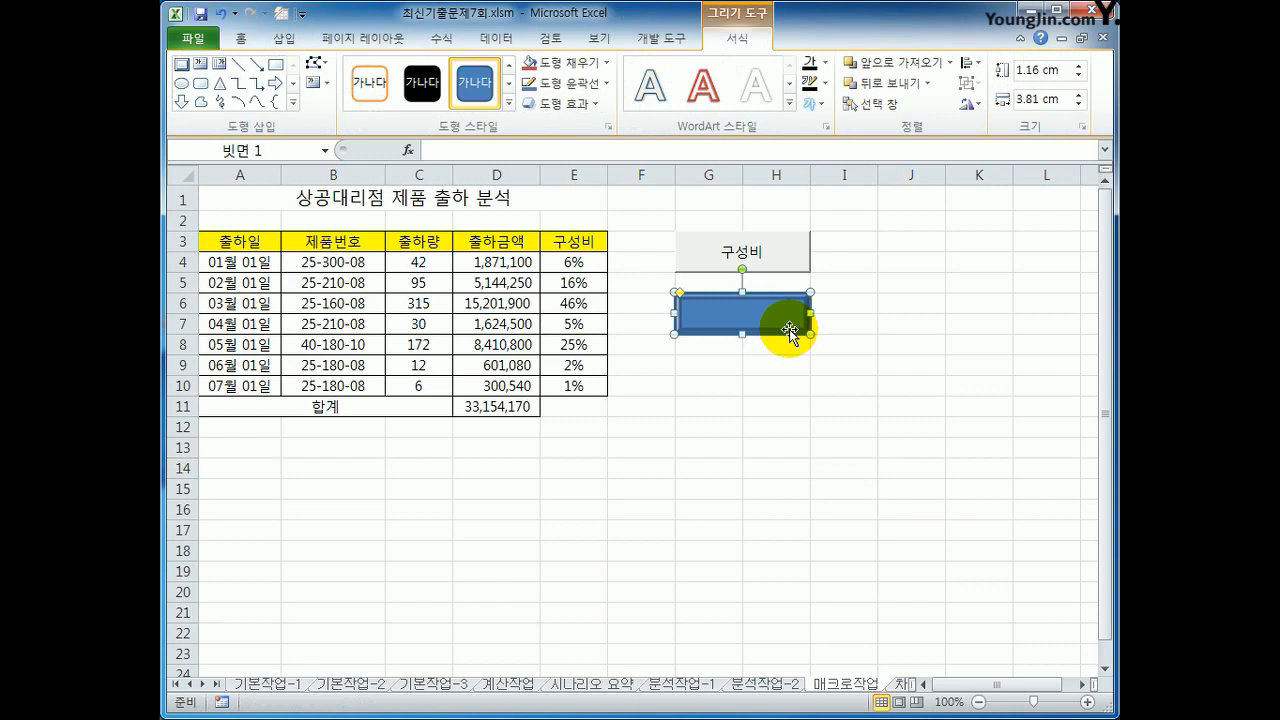
# Step: Label the bevel shape 채우기색 and centre its text horizontally and vertically
pyautogui.write('채우기색')
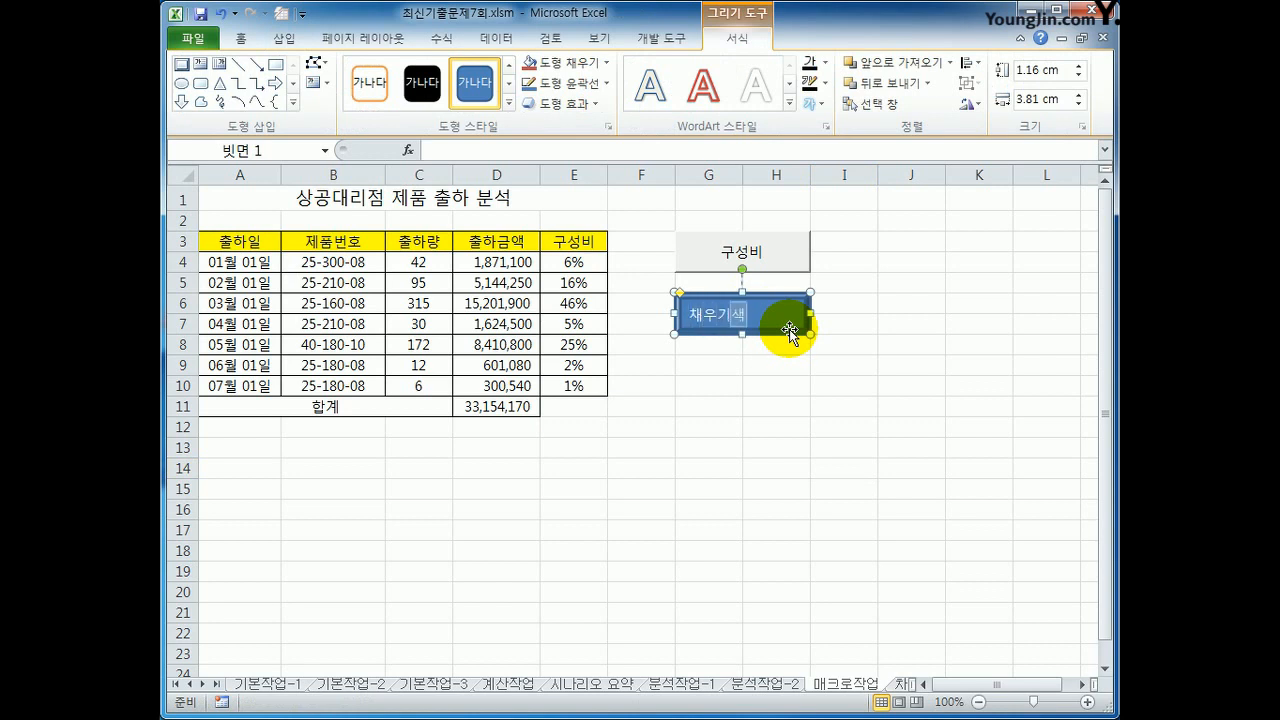
pyautogui.click(793, 310)
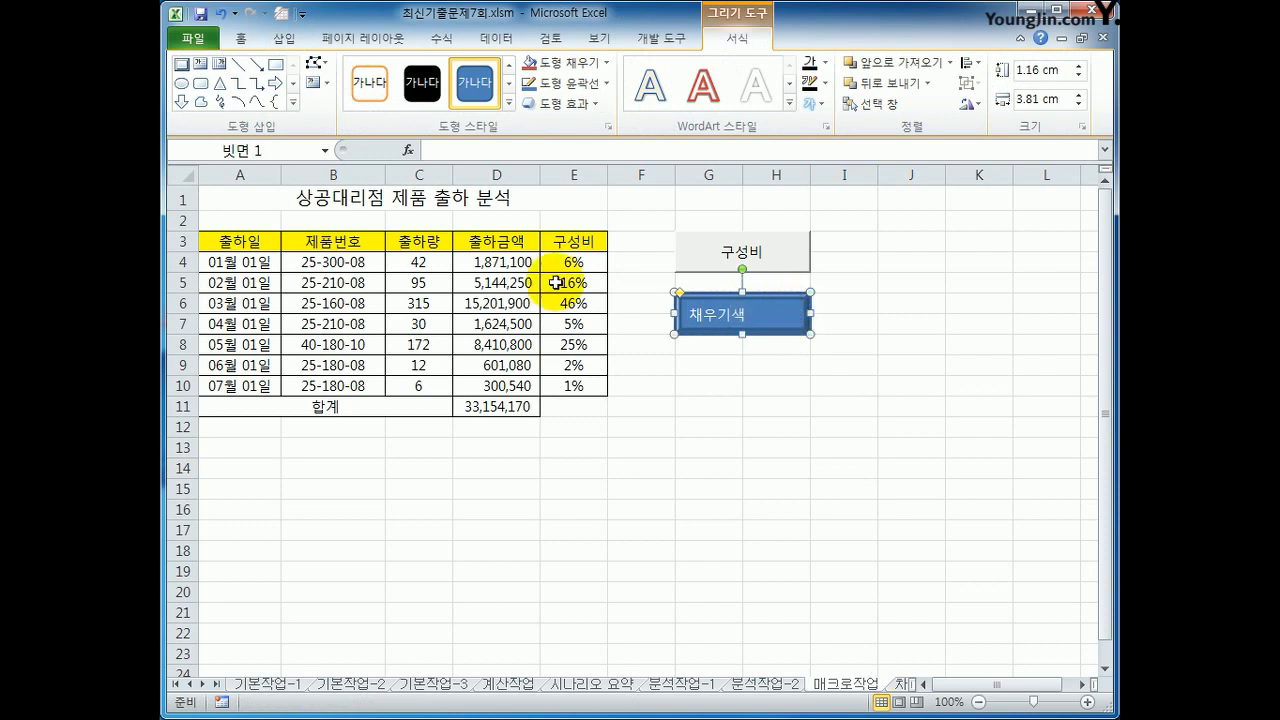
pyautogui.click(241, 38)
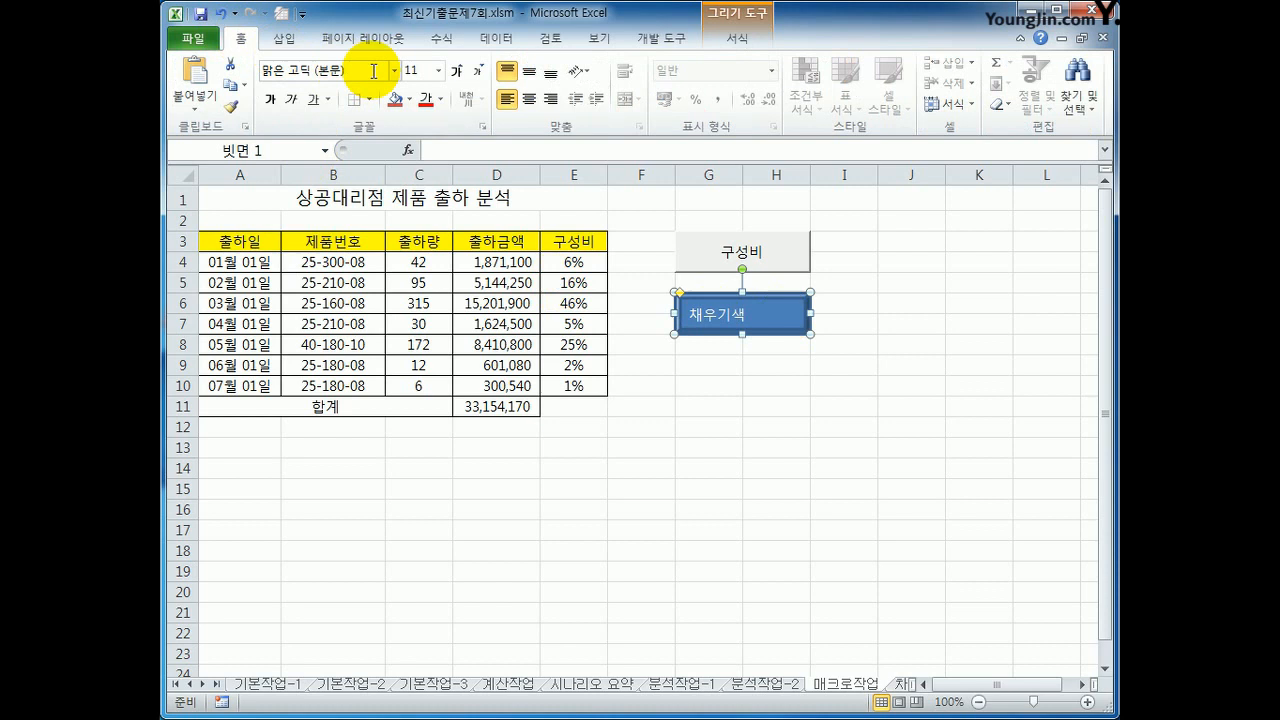
pyautogui.click(529, 71)
pyautogui.click(529, 99)
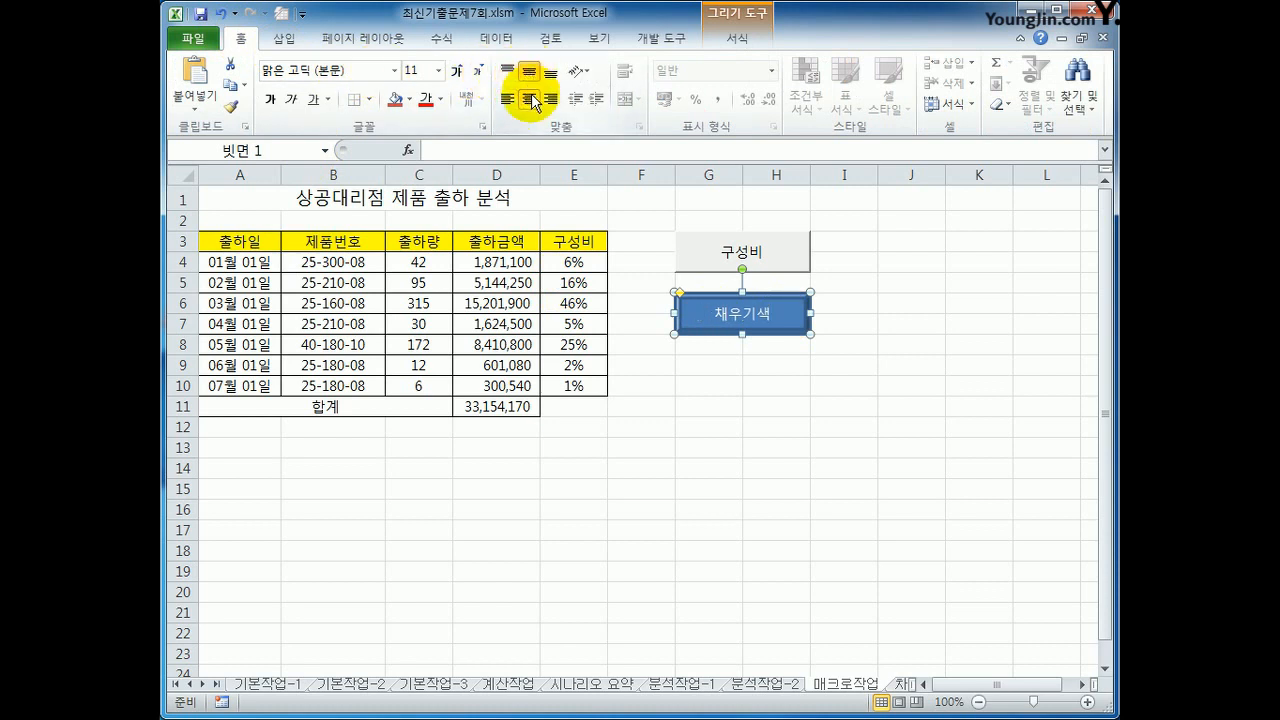
# Step: Assign the 채우기색 macro to the bevel shape and deselect the shape
pyautogui.rightClick(800, 325)
pyautogui.rightClick(745, 315)
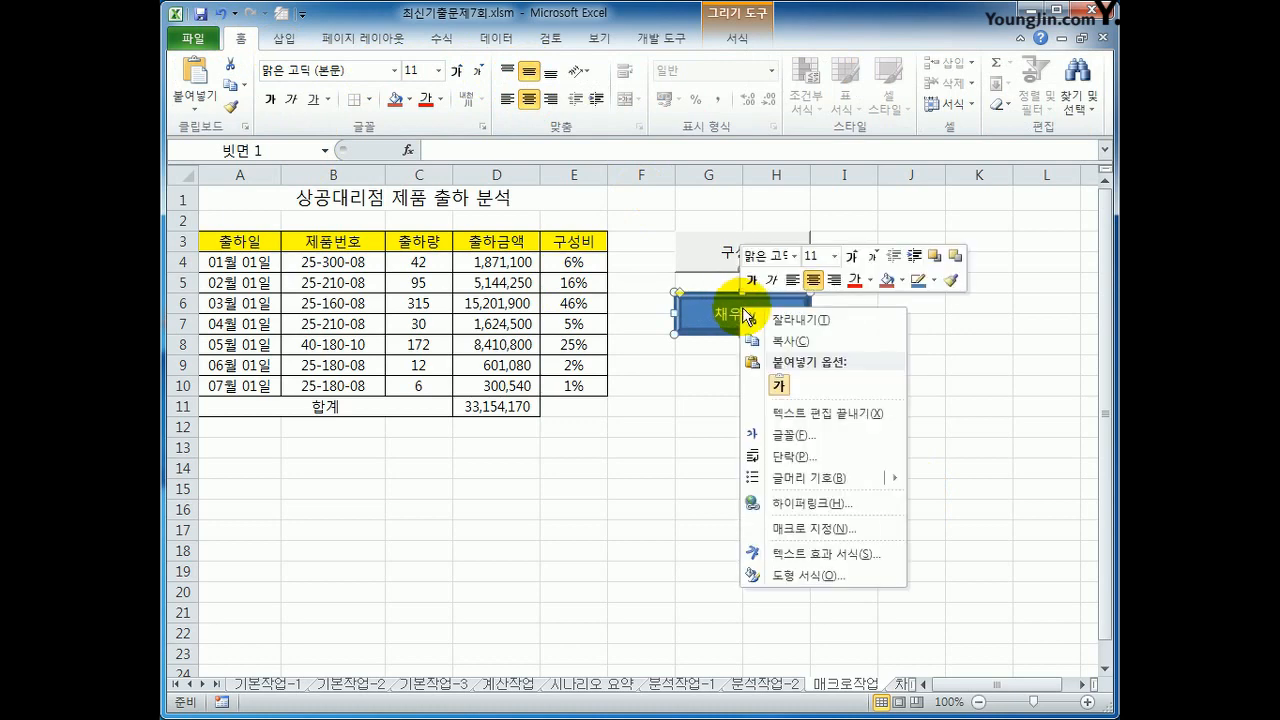
pyautogui.click(822, 527)
pyautogui.moveTo(723, 360); pyautogui.dragTo(534, 318)
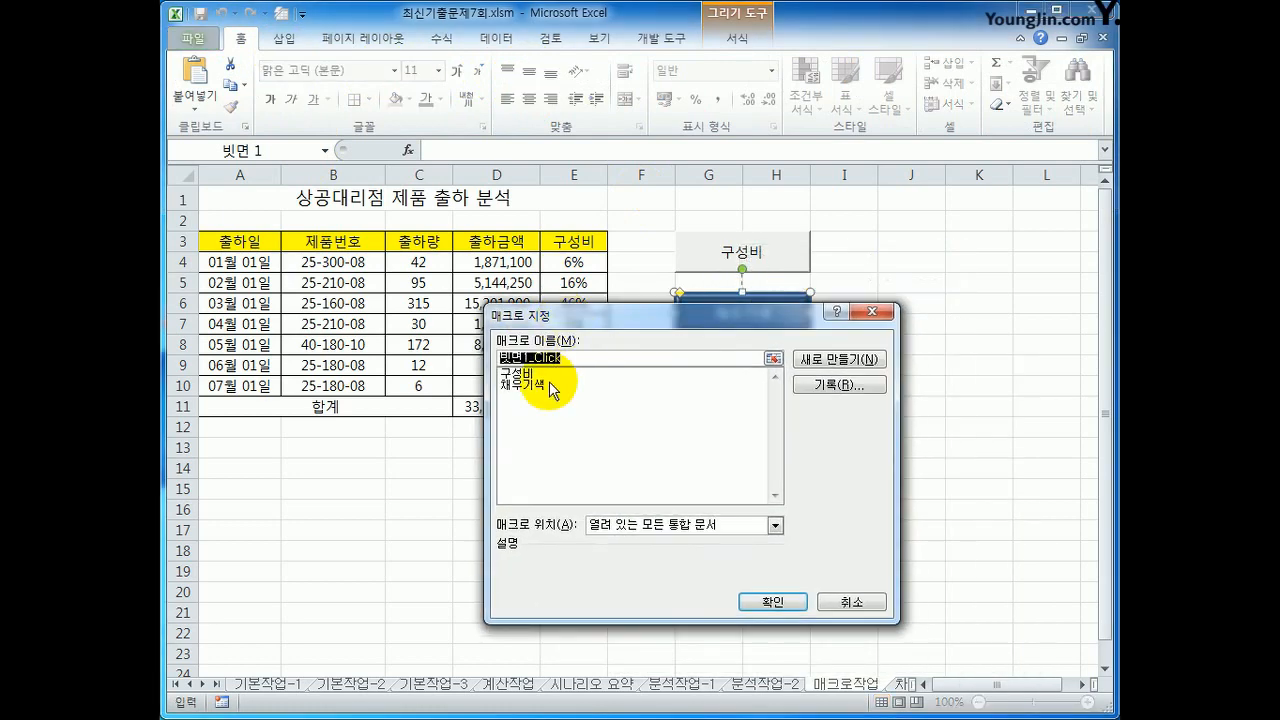
pyautogui.click(548, 385)
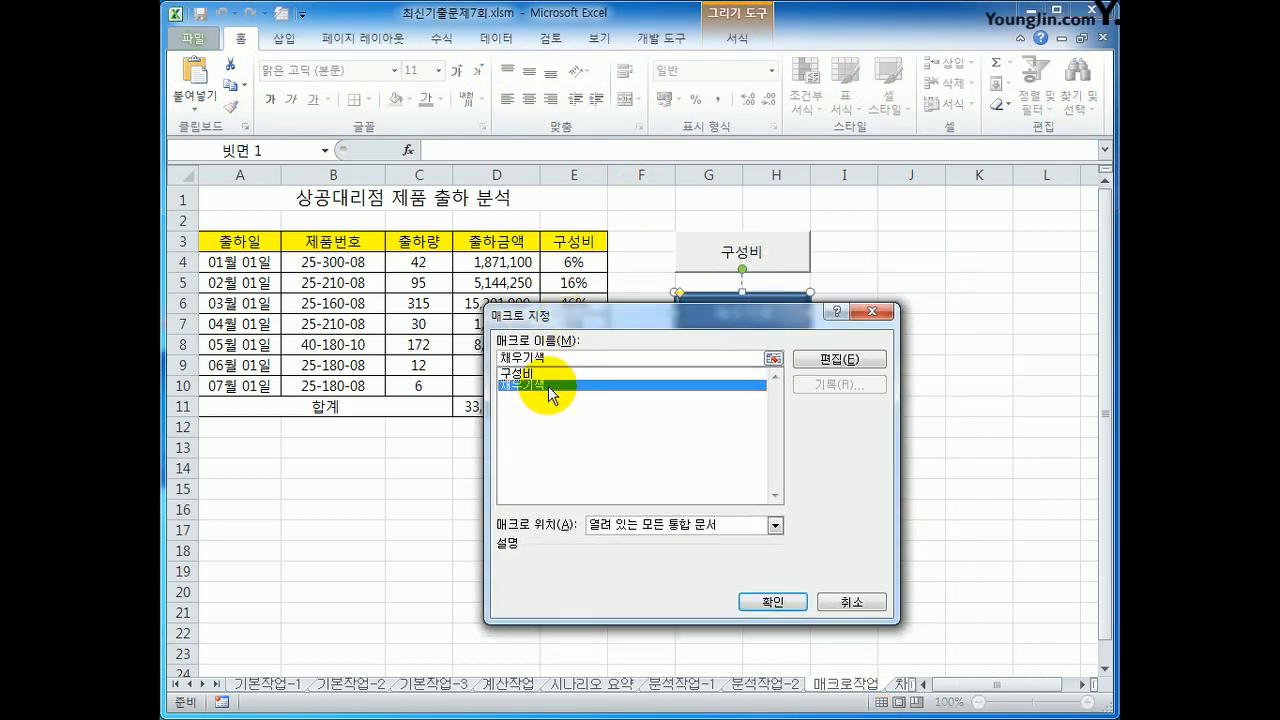
pyautogui.click(772, 604)
pyautogui.click(971, 408)
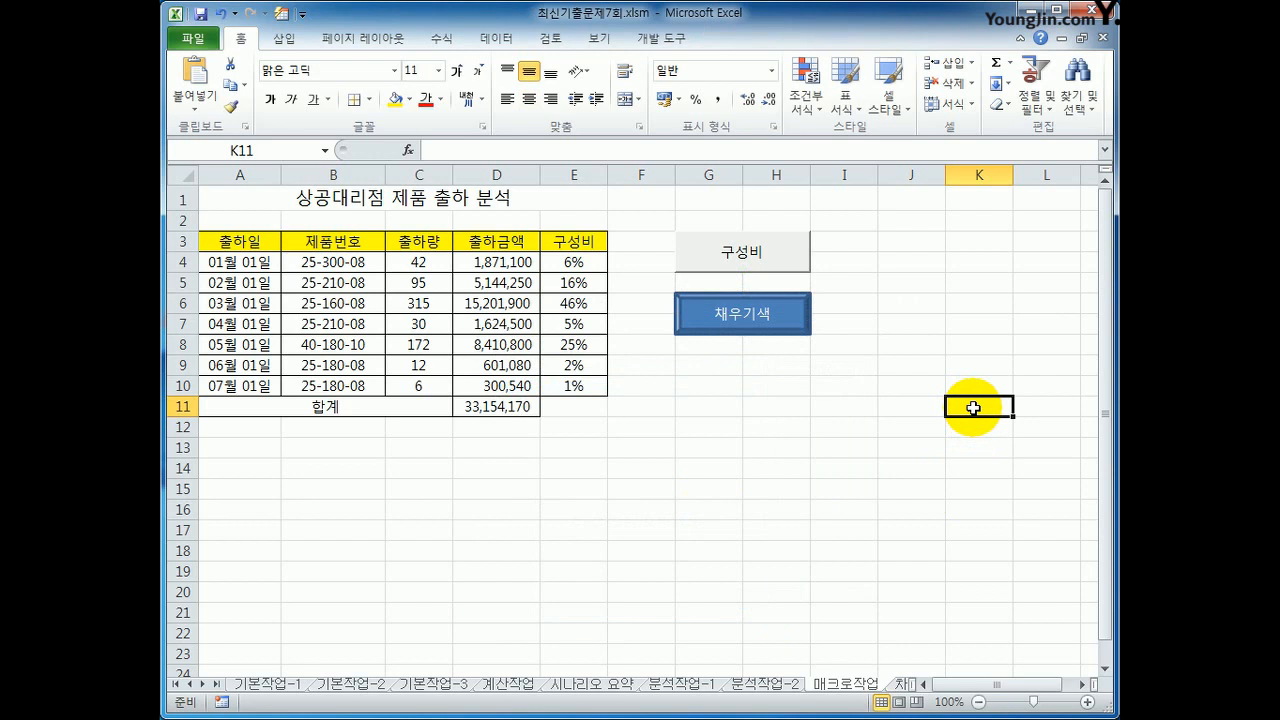
# Step: Go to the 차트작업 sheet and switch the line chart's rows and columns to make the branches its series
pyautogui.click(903, 684)
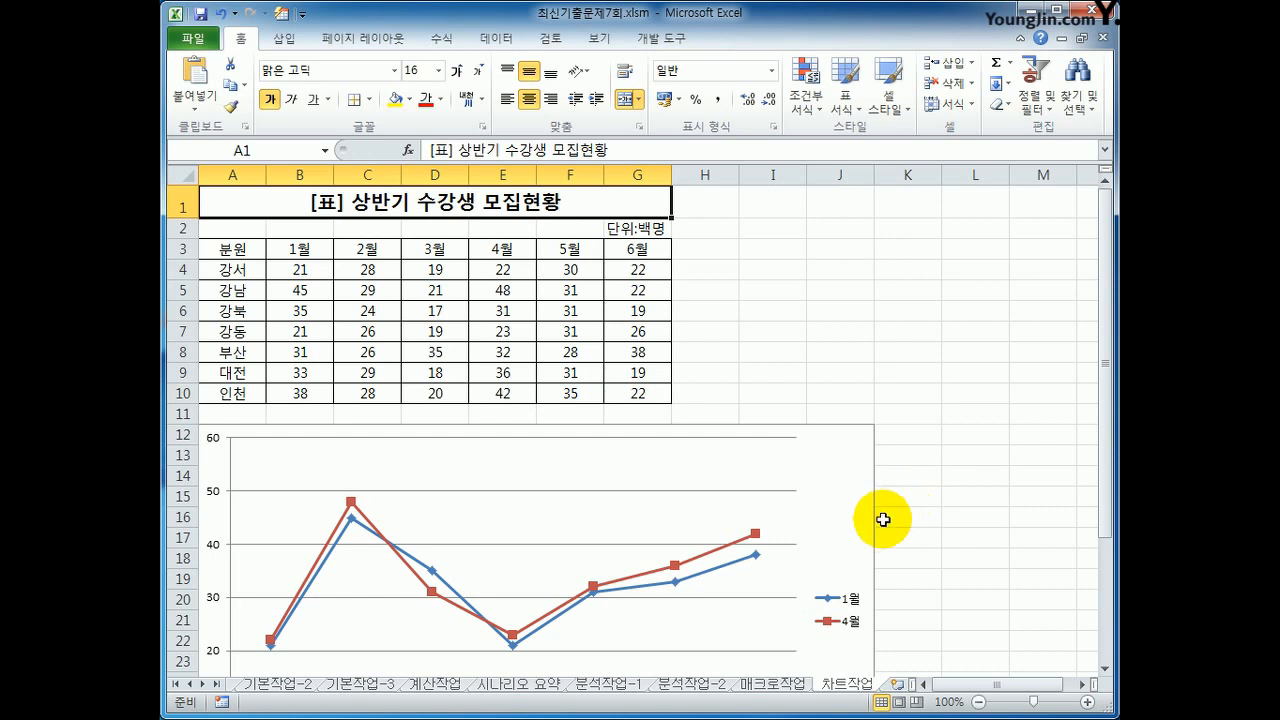
pyautogui.scroll(-2, 883, 518)
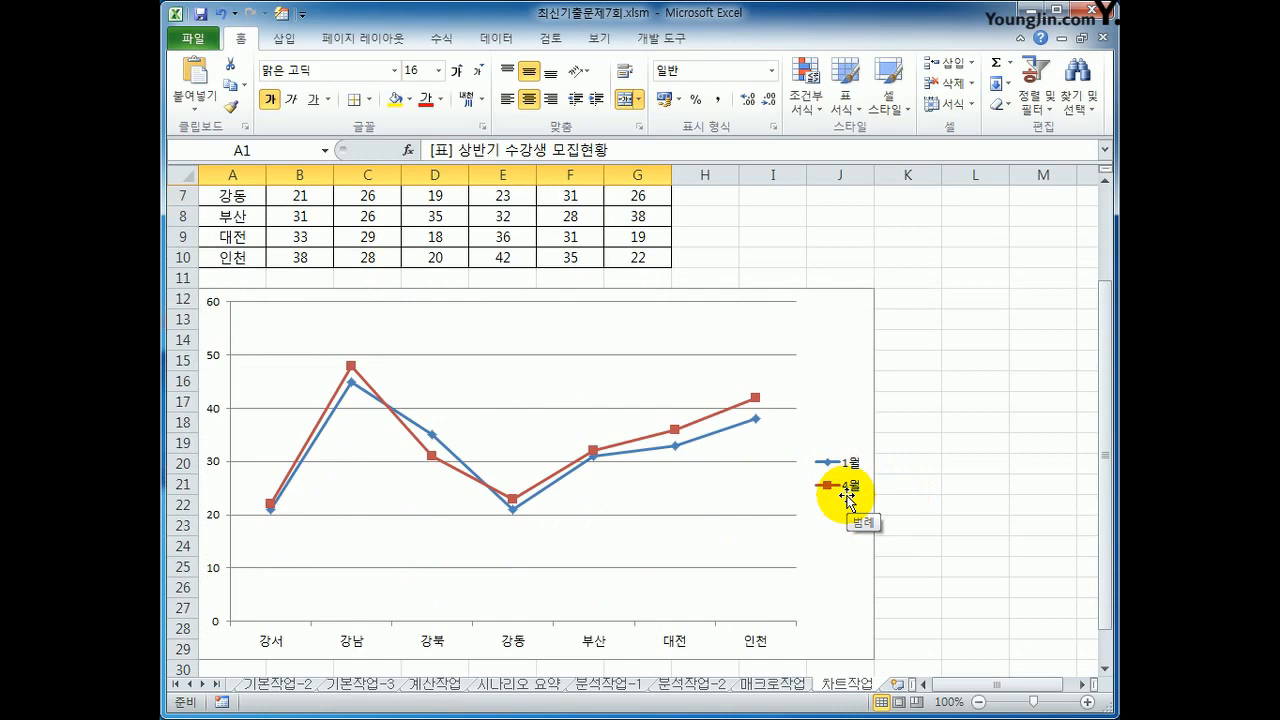
pyautogui.scroll(2, 651, 508)
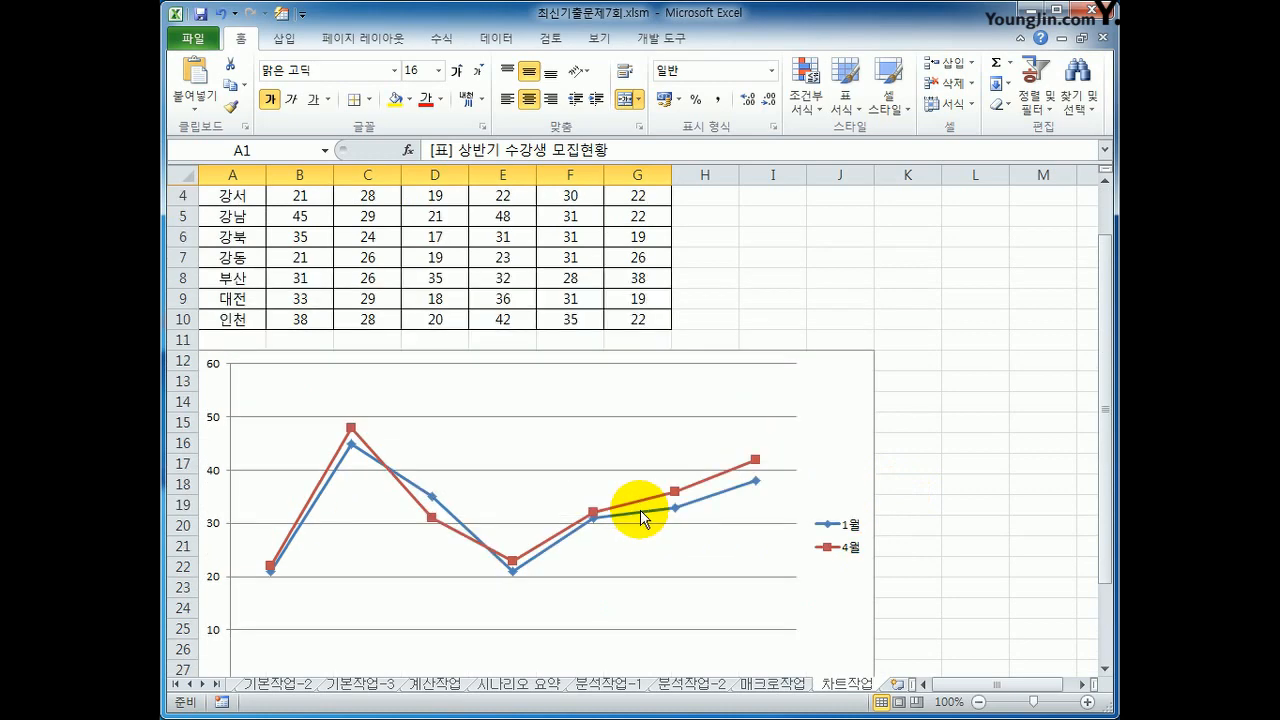
pyautogui.scroll(-2, 743, 443)
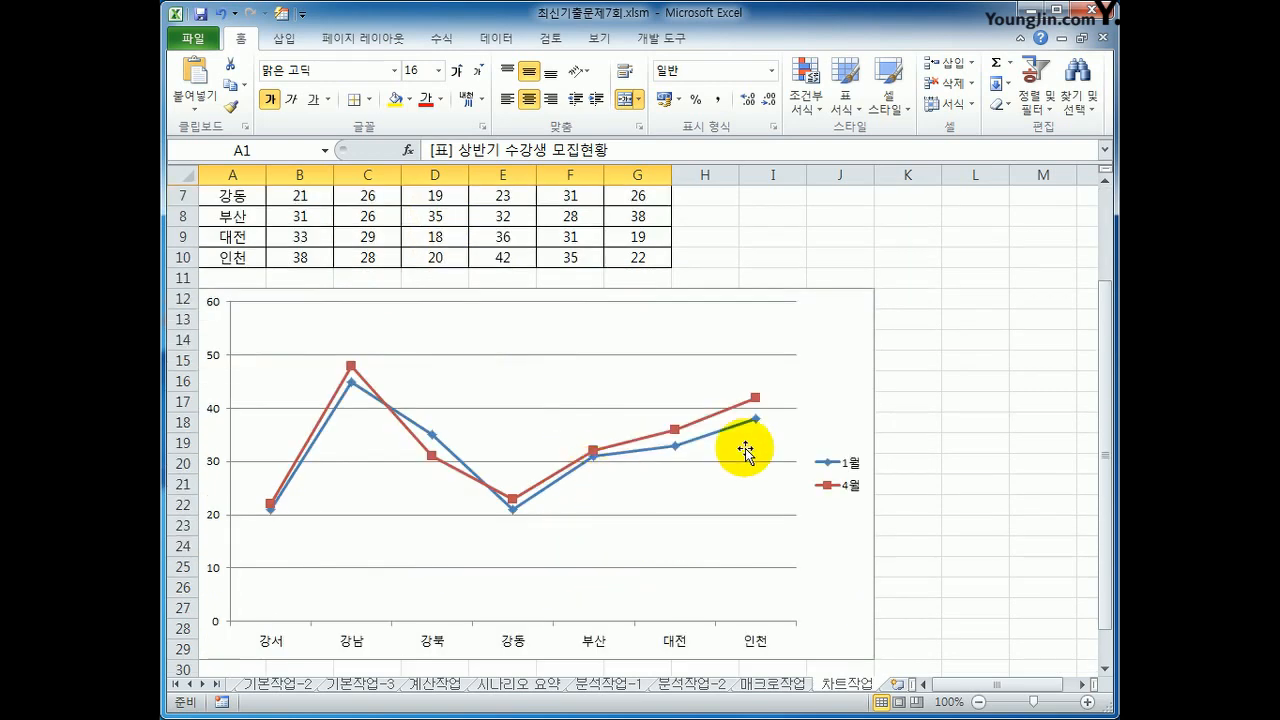
pyautogui.click(826, 370)
pyautogui.click(777, 40)
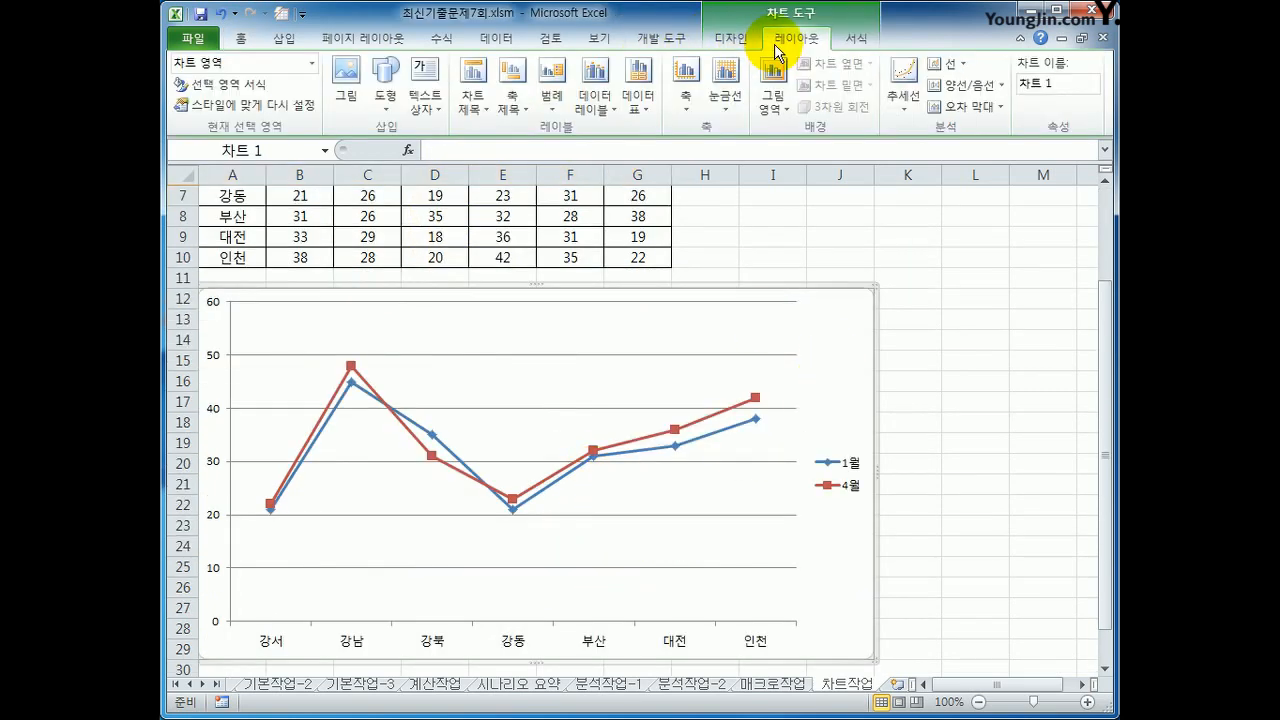
pyautogui.click(731, 42)
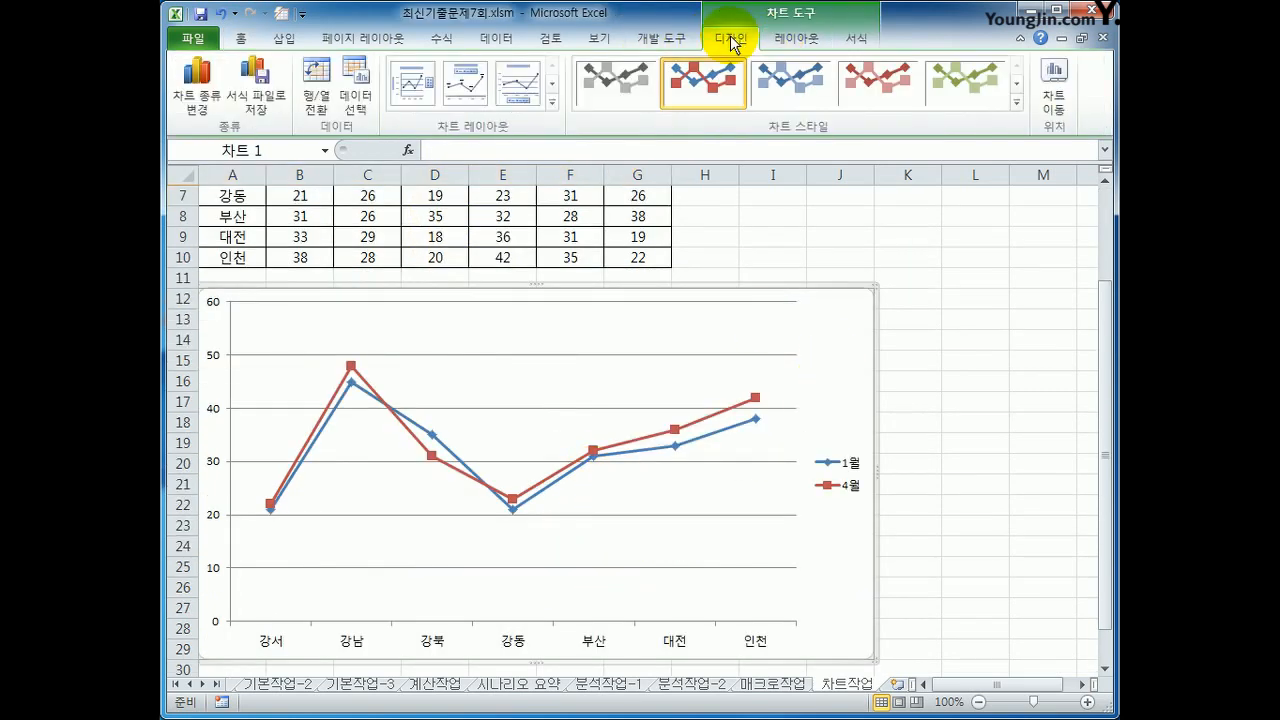
pyautogui.click(316, 104)
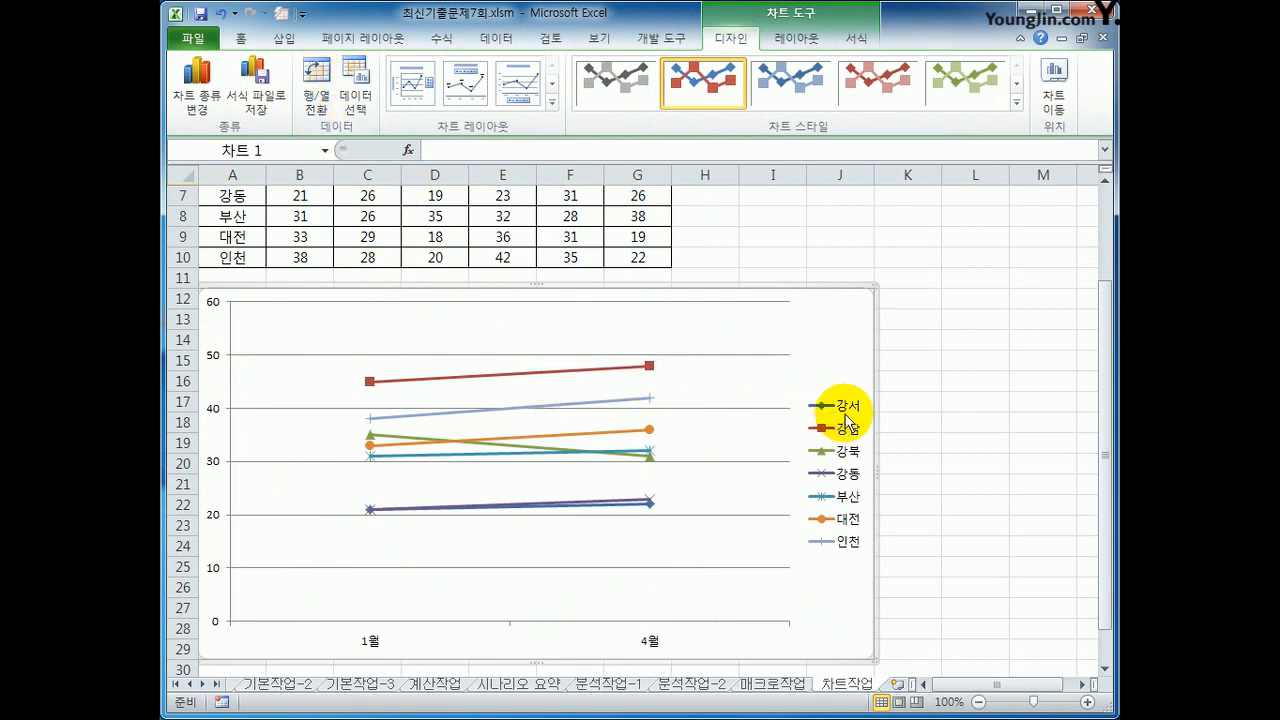
pyautogui.click(650, 502)
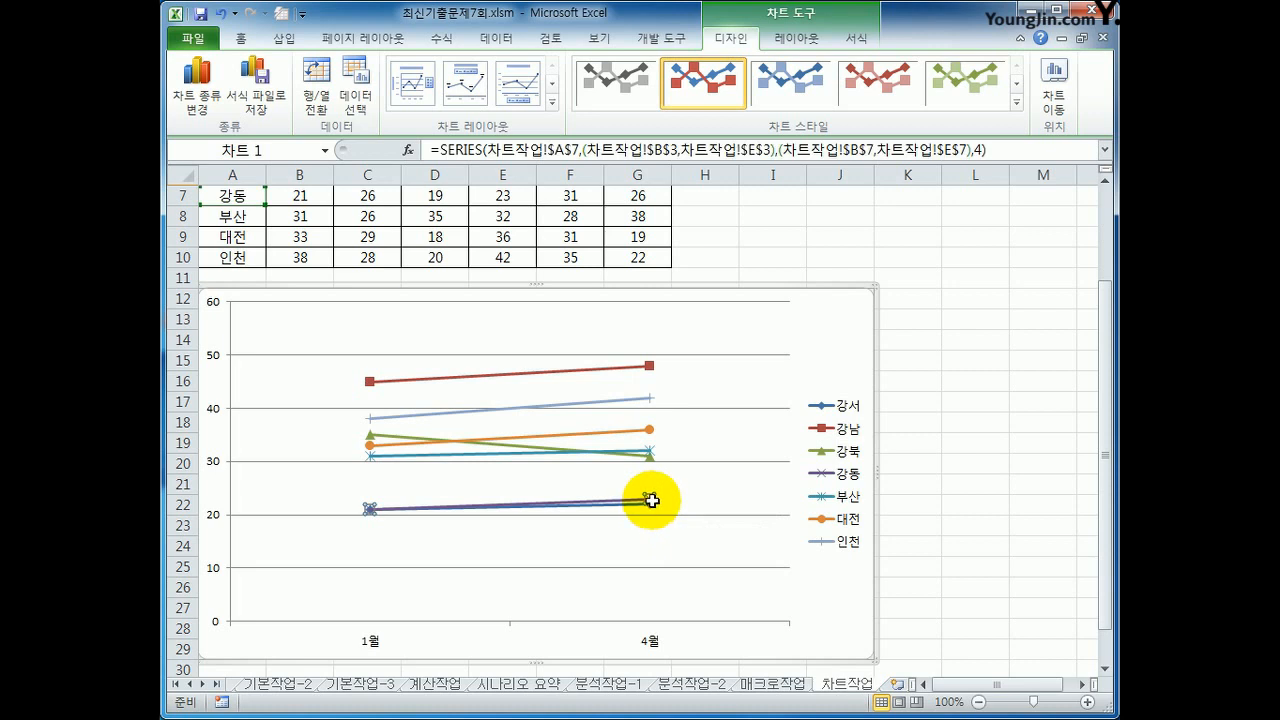
pyautogui.press('Delete')
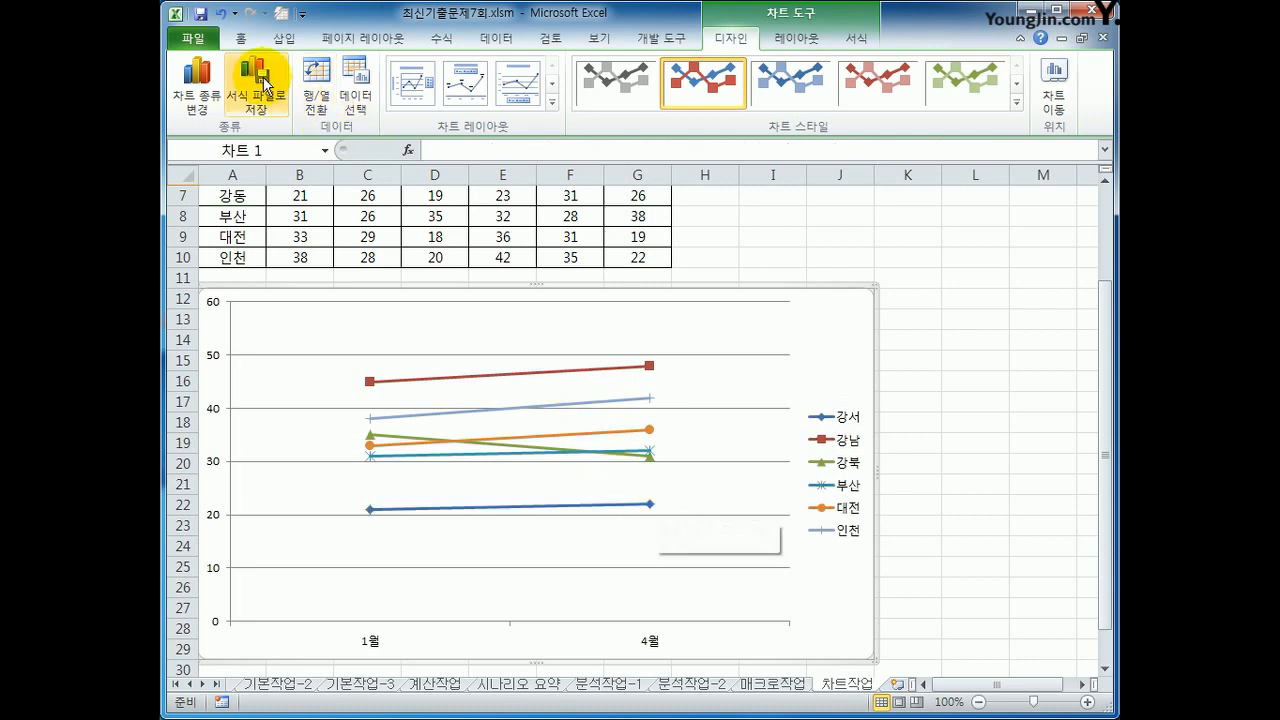
pyautogui.hotkey('ctrl', 'z')
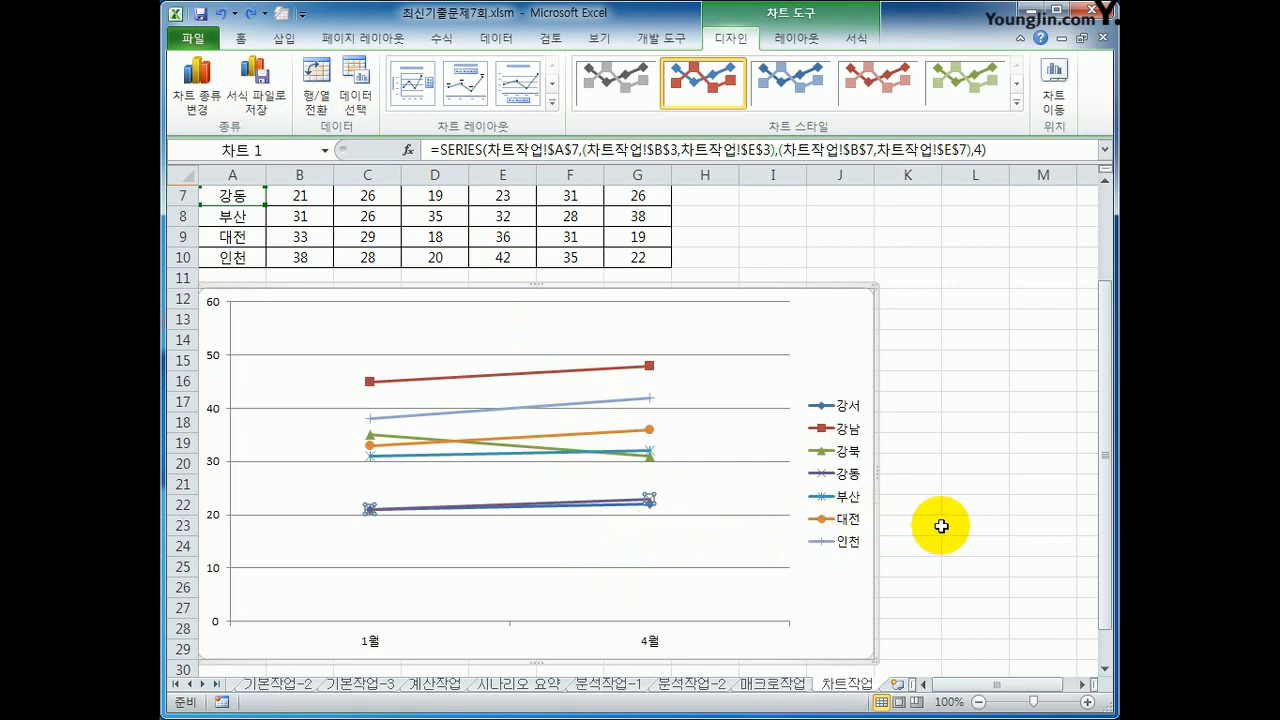
pyautogui.moveTo(647, 505)
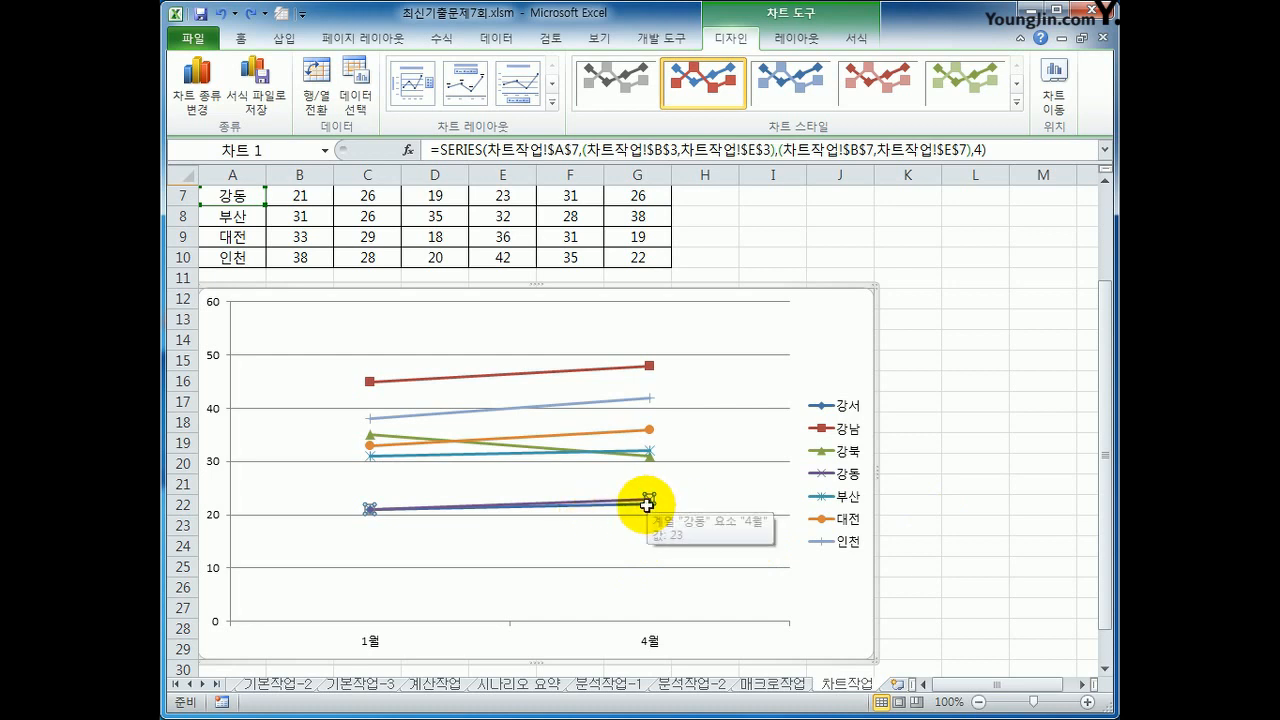
pyautogui.click(648, 504)
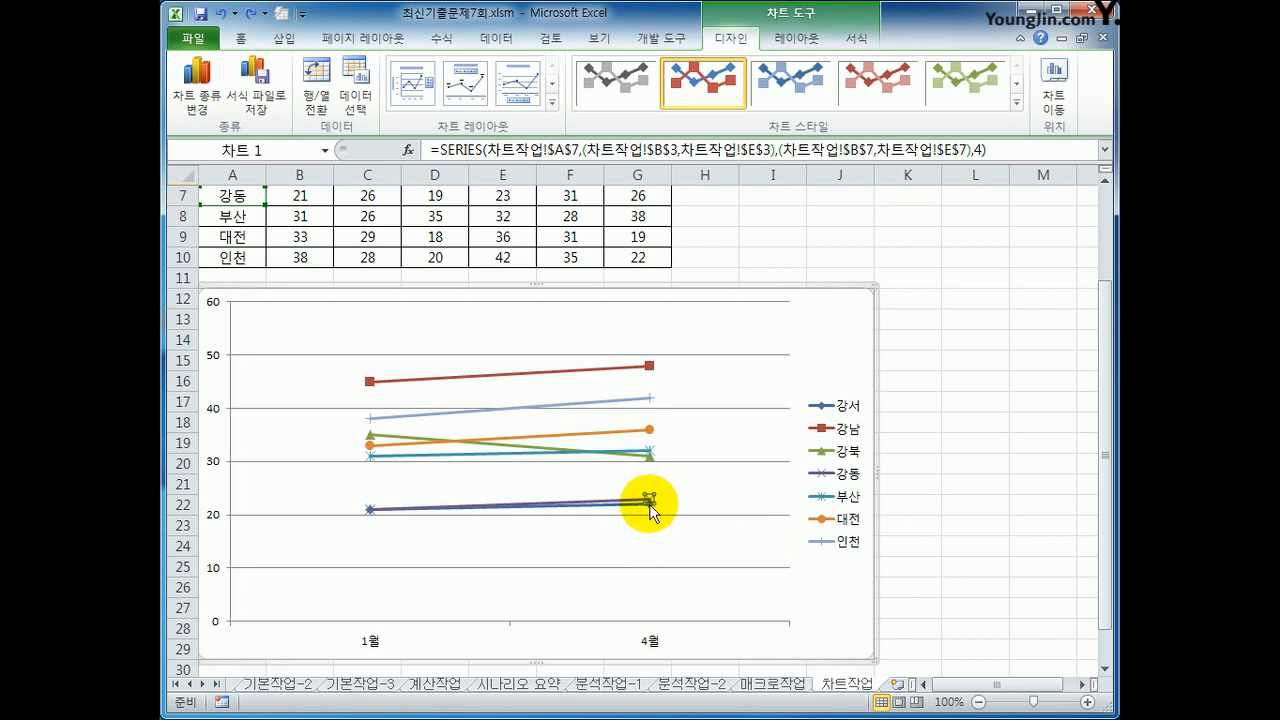
pyautogui.click(928, 505)
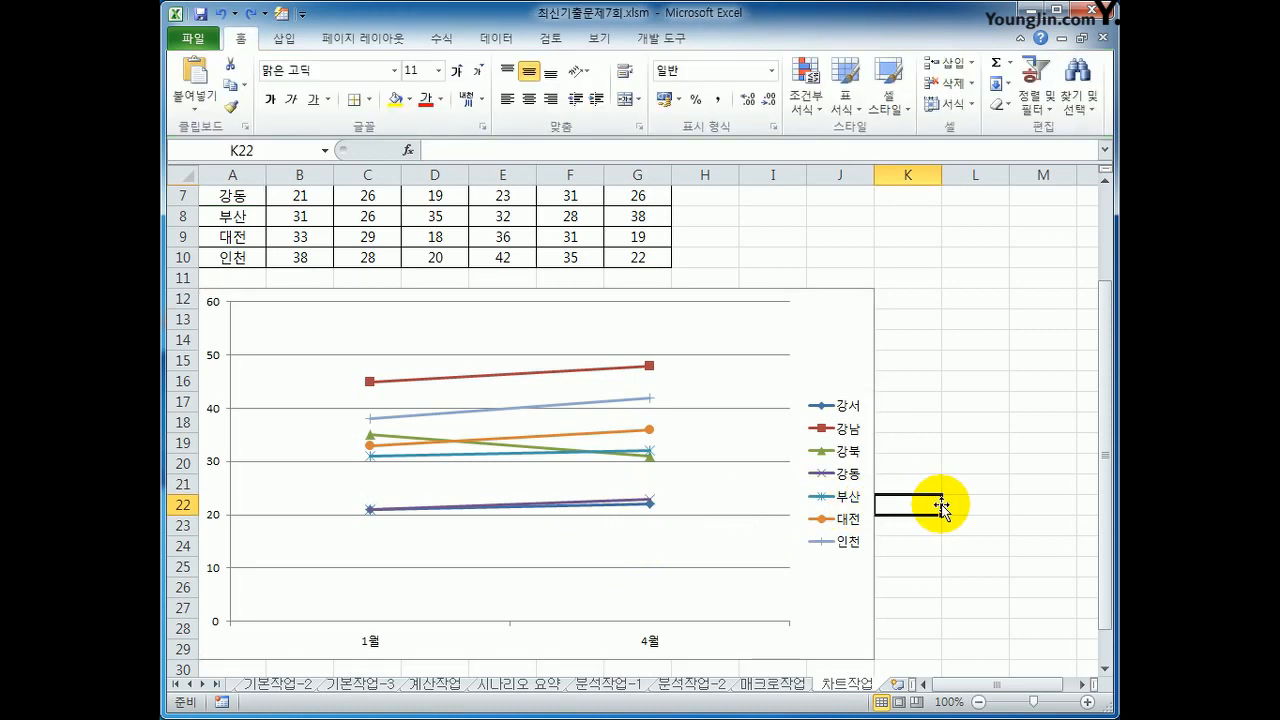
# Step: Remove the 강서, 강동 and 강북 series from the chart's data source and swap rows and columns to make 1월 and 4월 the series
pyautogui.rightClick(823, 327)
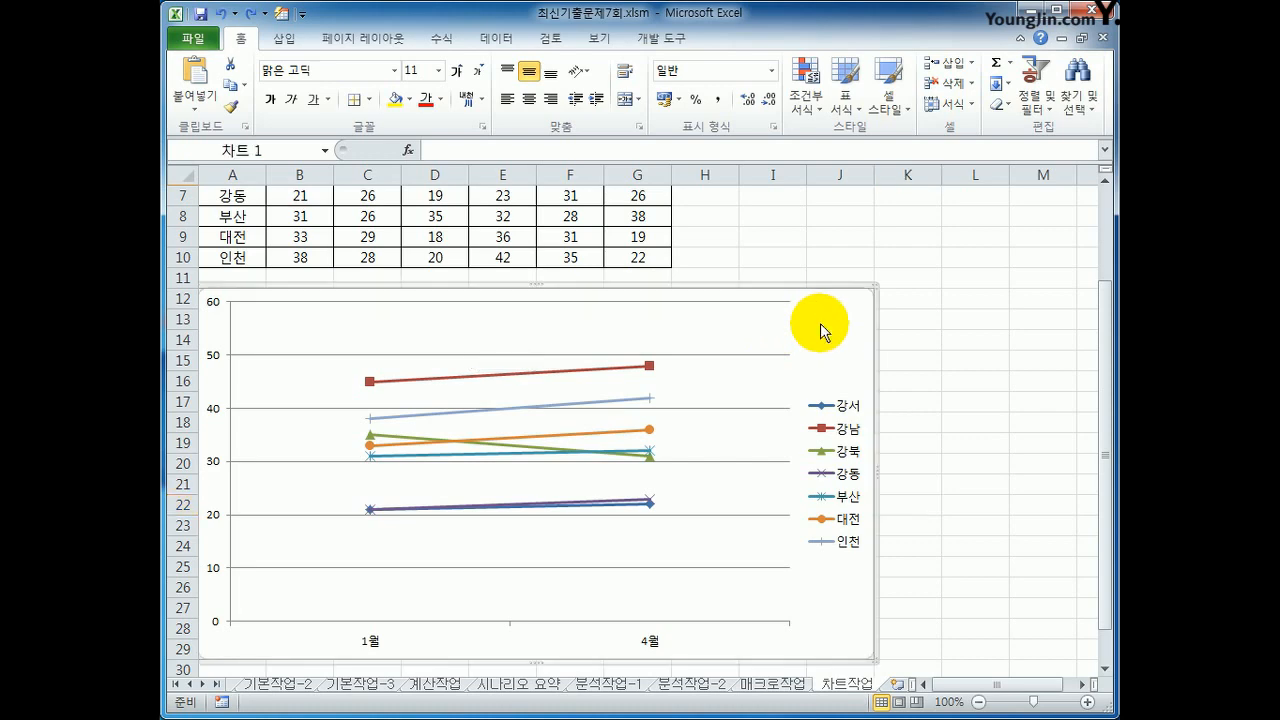
pyautogui.click(873, 508)
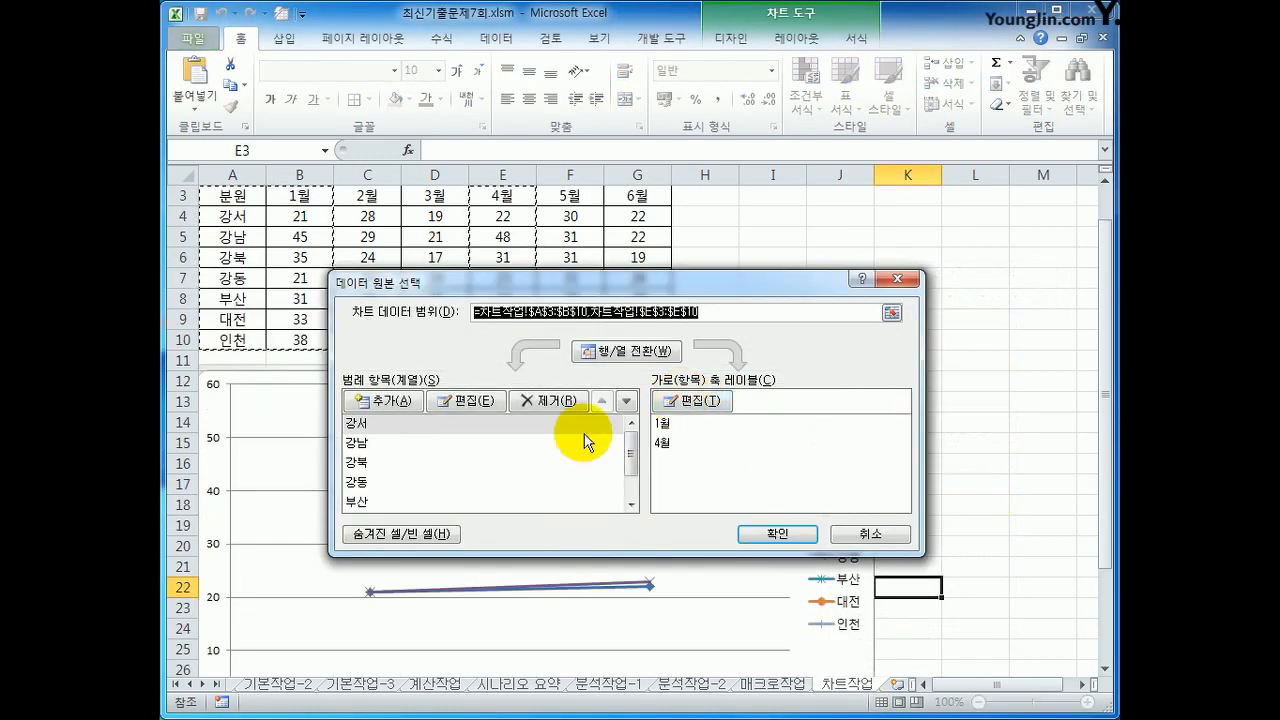
pyautogui.click(376, 432)
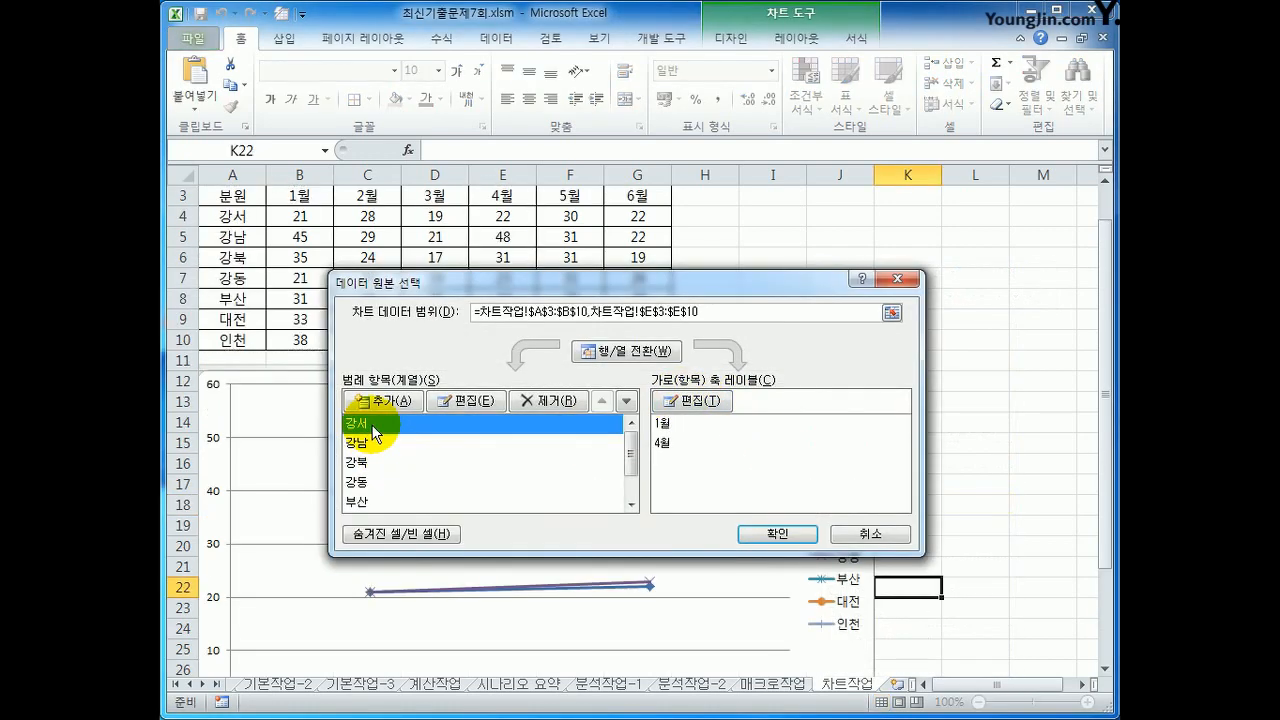
pyautogui.click(551, 401)
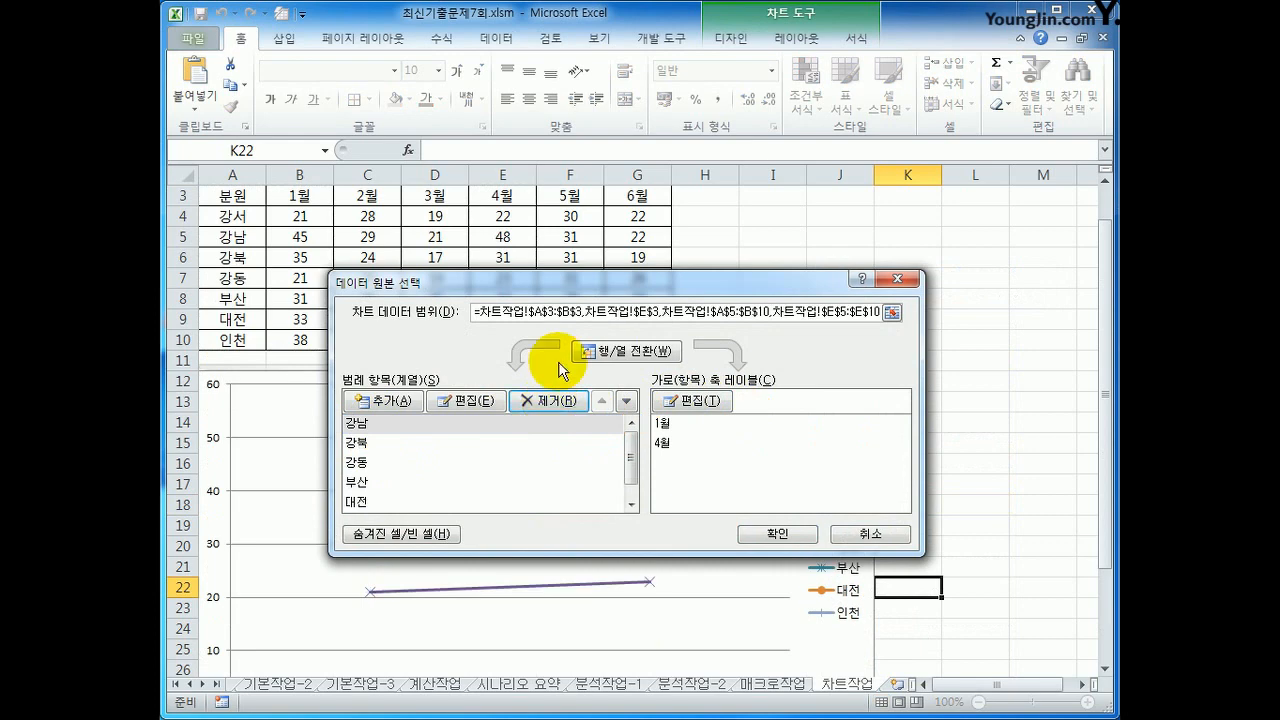
pyautogui.moveTo(603, 282); pyautogui.dragTo(596, 190)
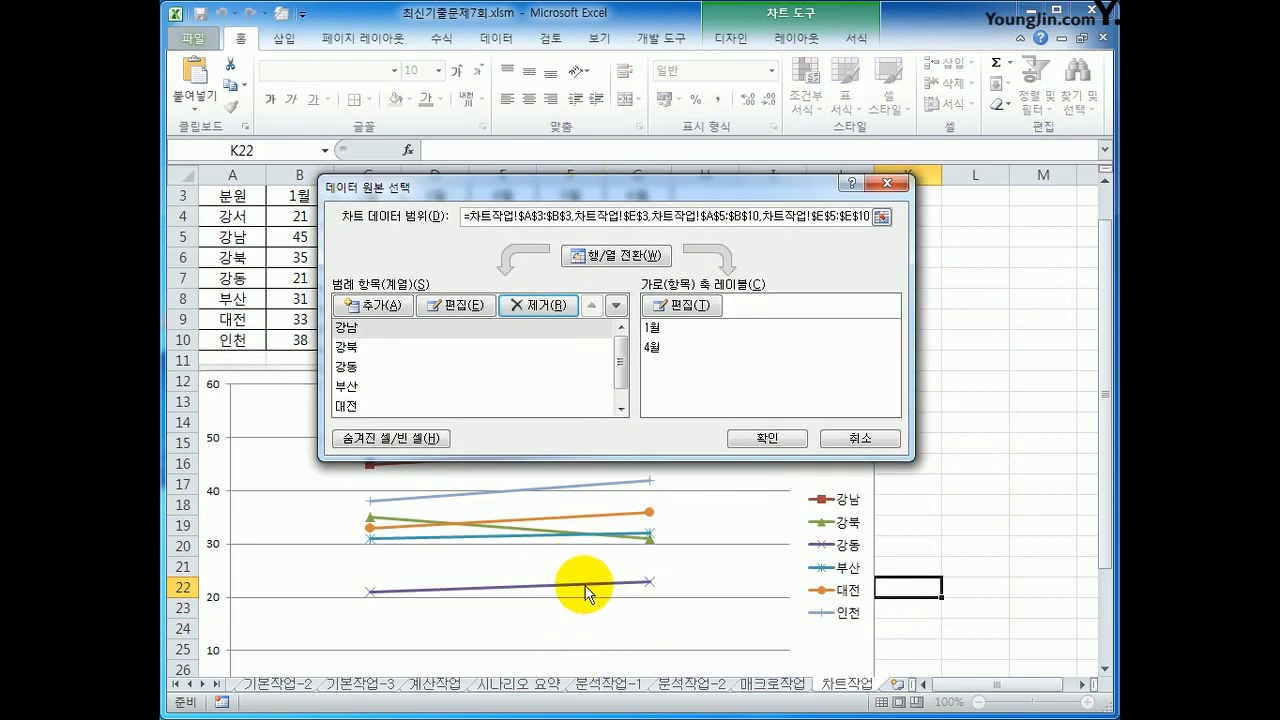
pyautogui.click(378, 366)
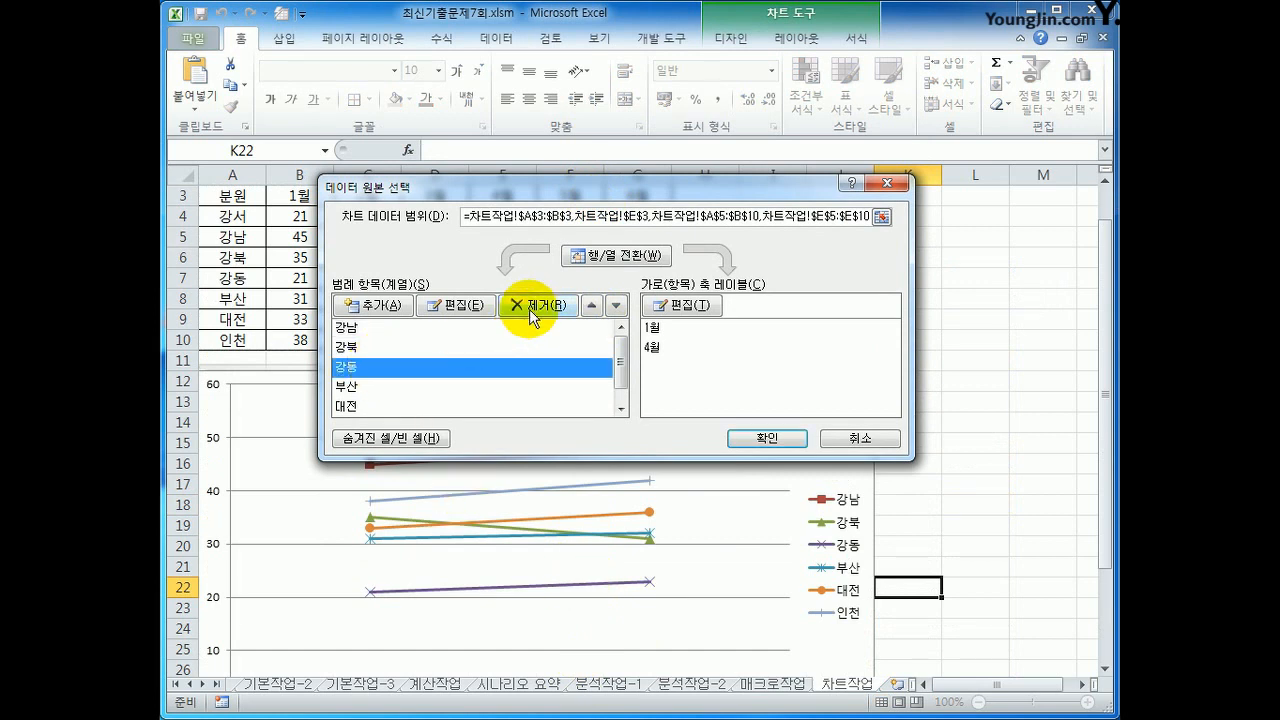
pyautogui.click(534, 314)
pyautogui.click(368, 347)
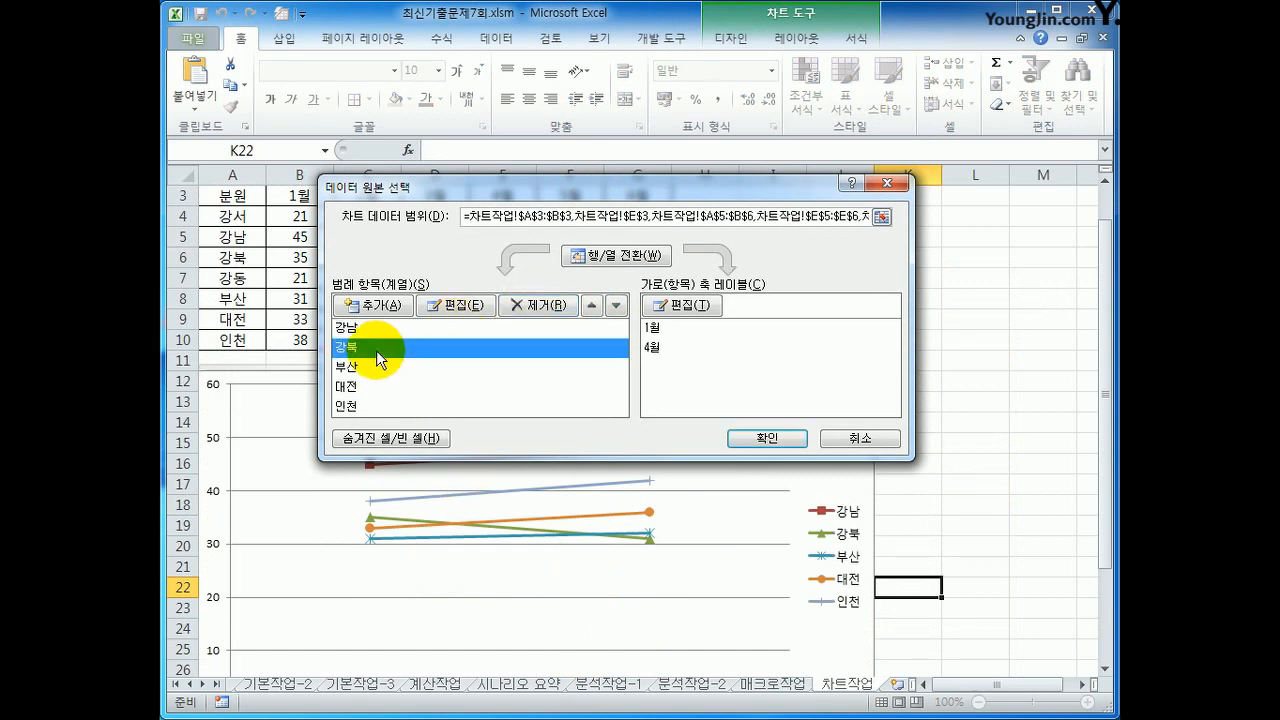
pyautogui.click(520, 310)
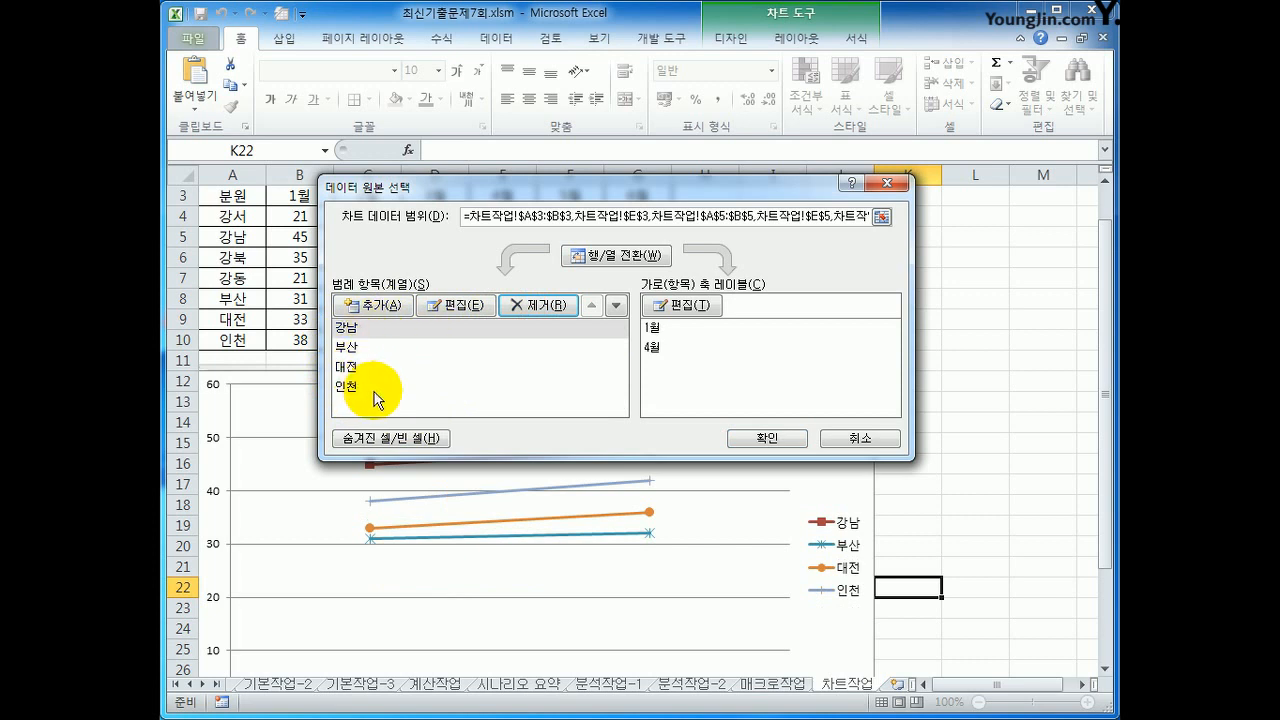
pyautogui.click(625, 258)
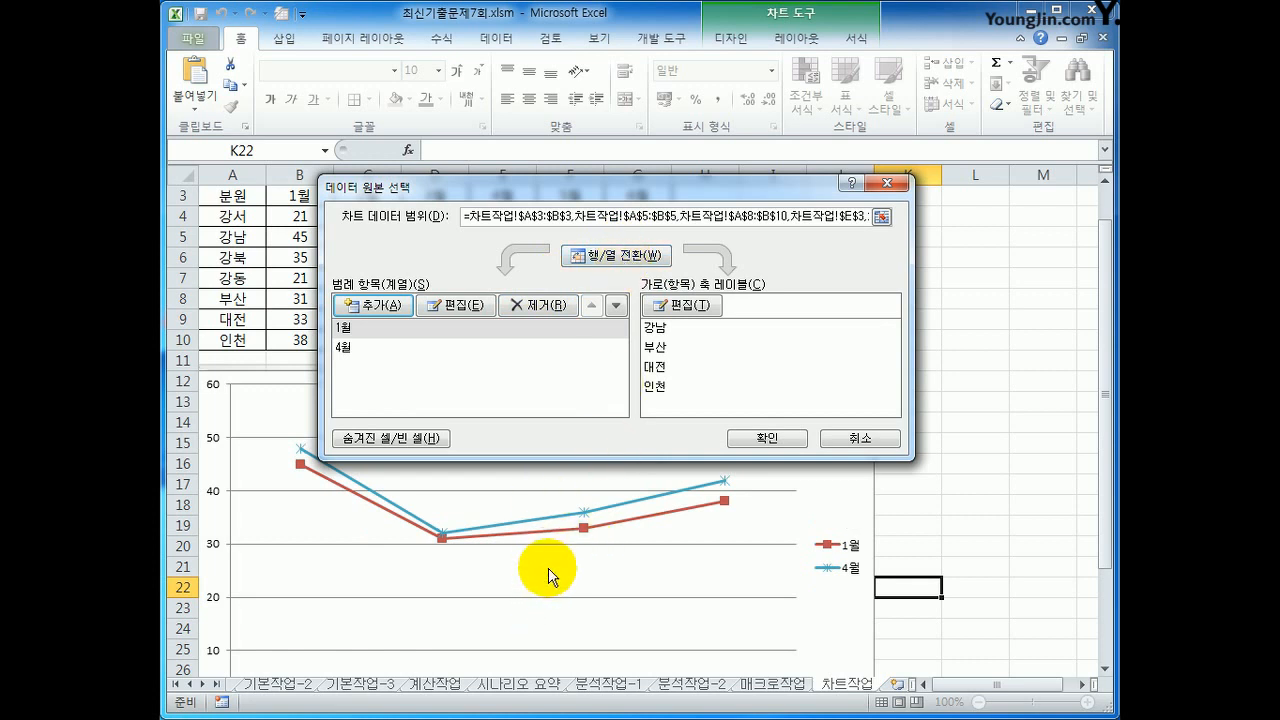
pyautogui.click(772, 437)
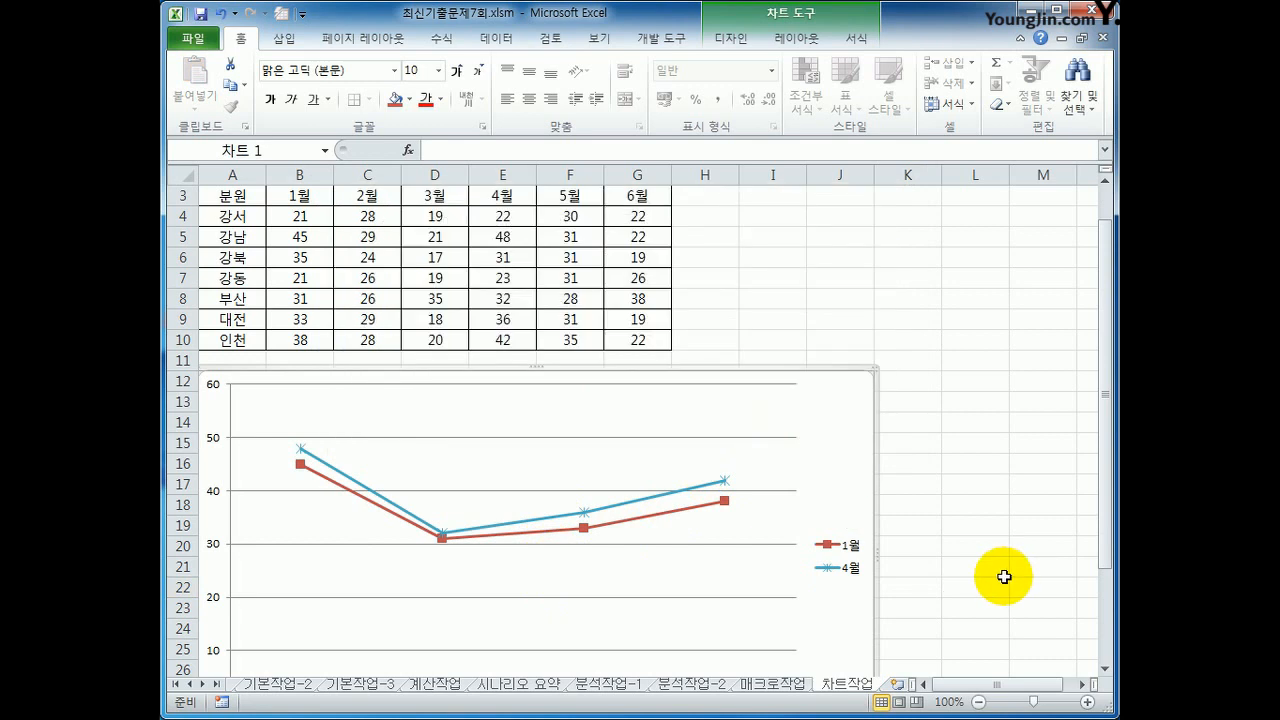
# Step: Add a title above the chart reading "1월, 4월 수강생 모집현황"
pyautogui.click(795, 45)
pyautogui.click(470, 100)
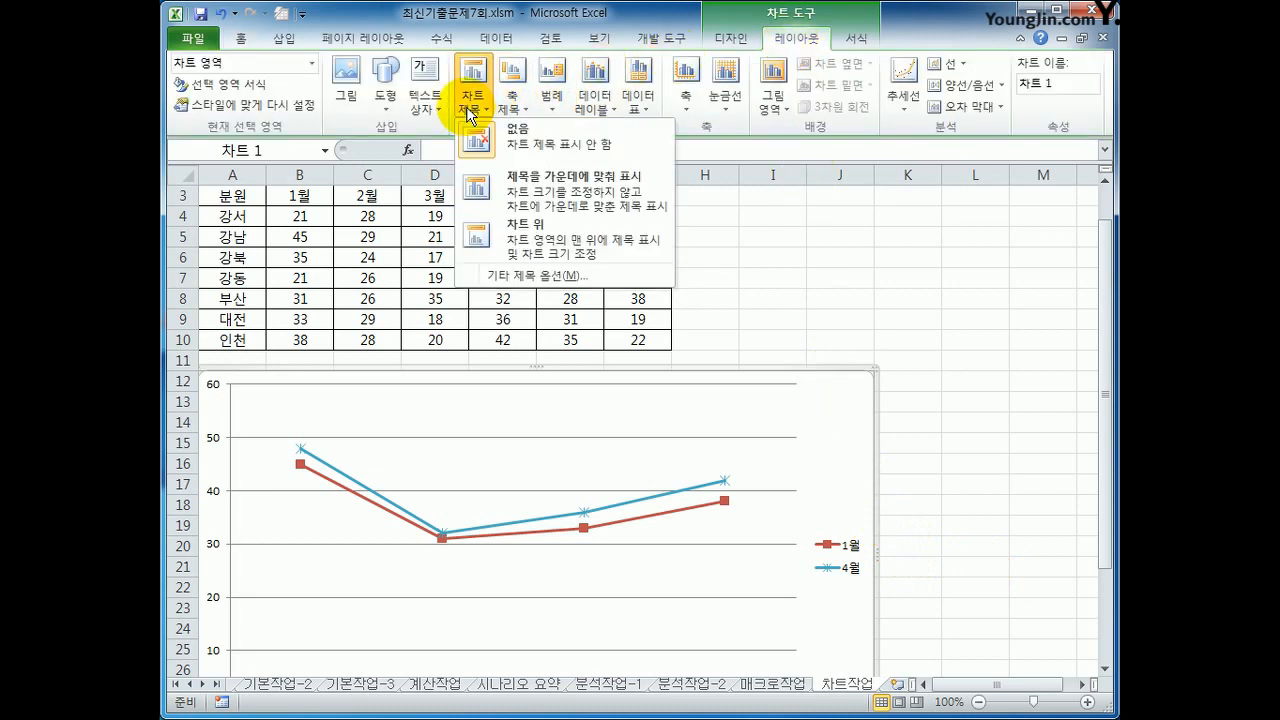
pyautogui.click(573, 248)
pyautogui.moveTo(500, 403); pyautogui.dragTo(586, 403)
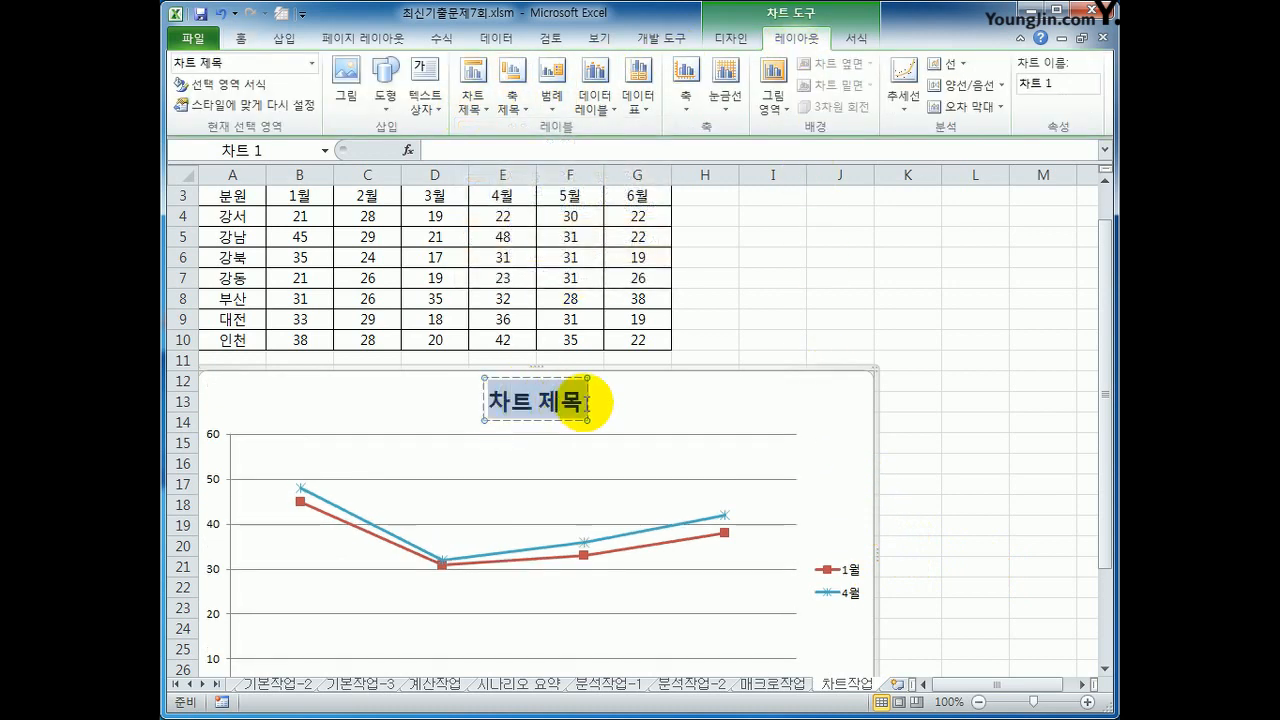
pyautogui.write('1월')
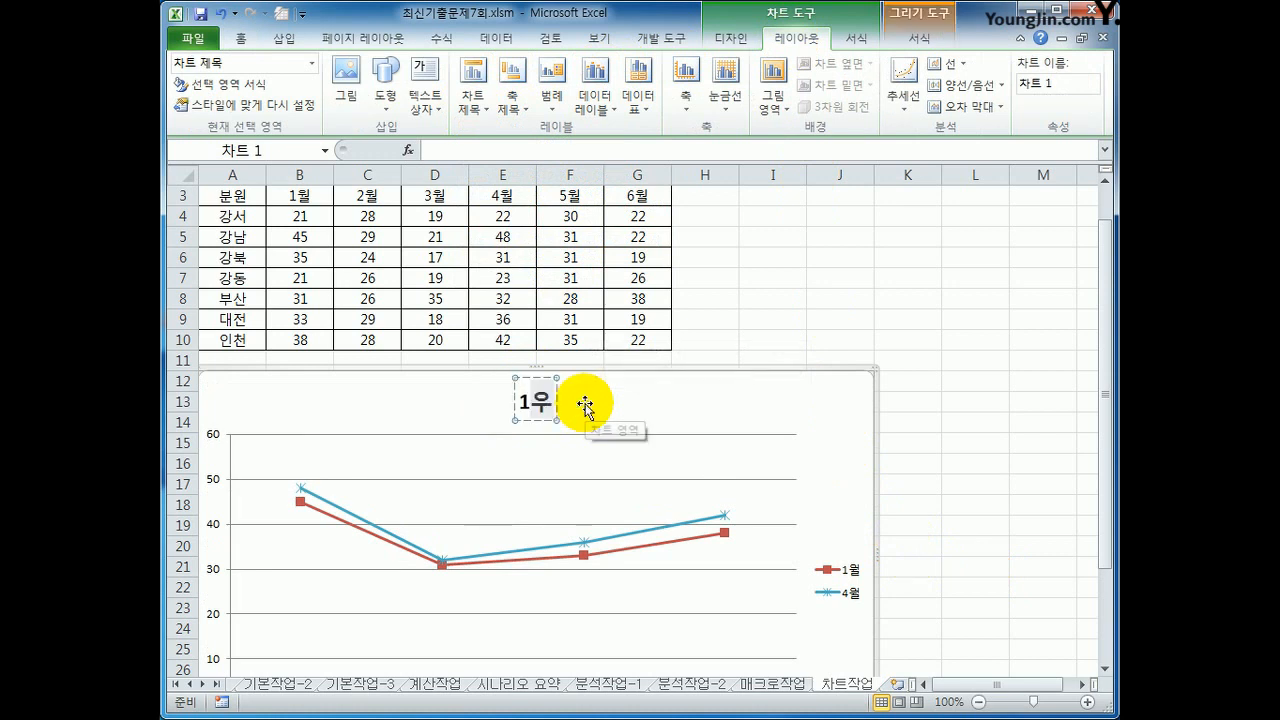
pyautogui.write(', 4')
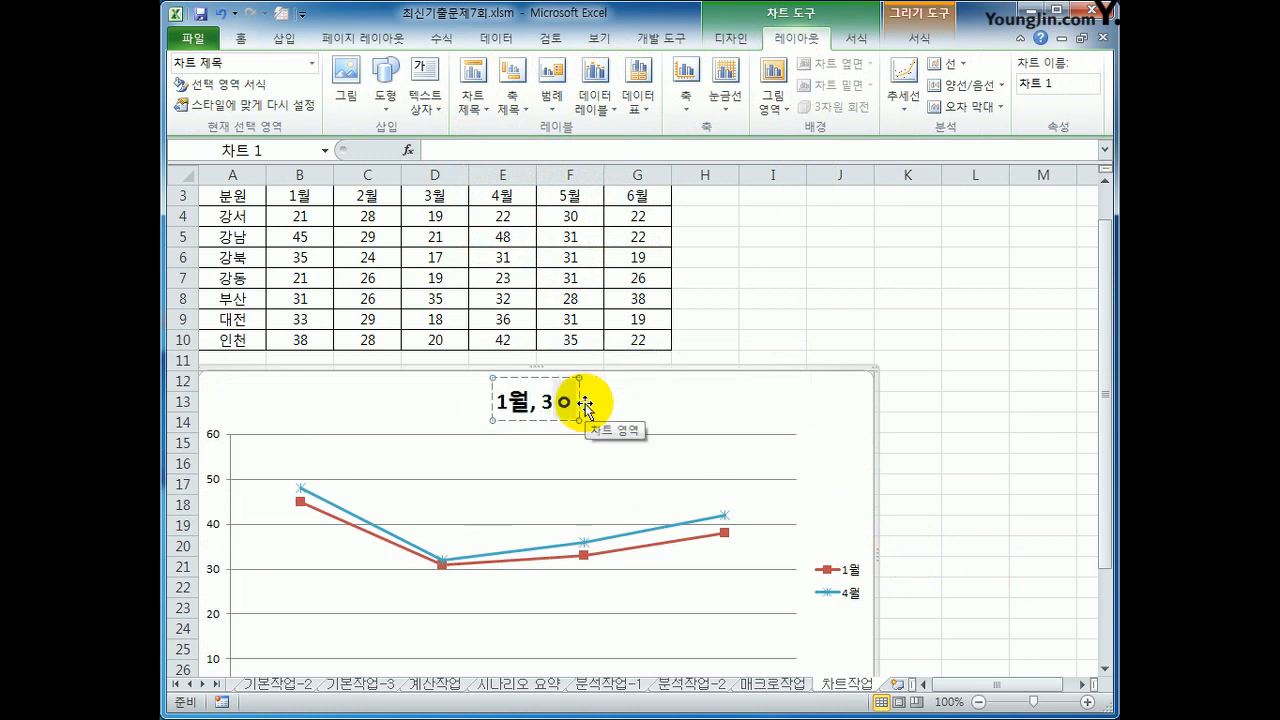
pyautogui.write('월')
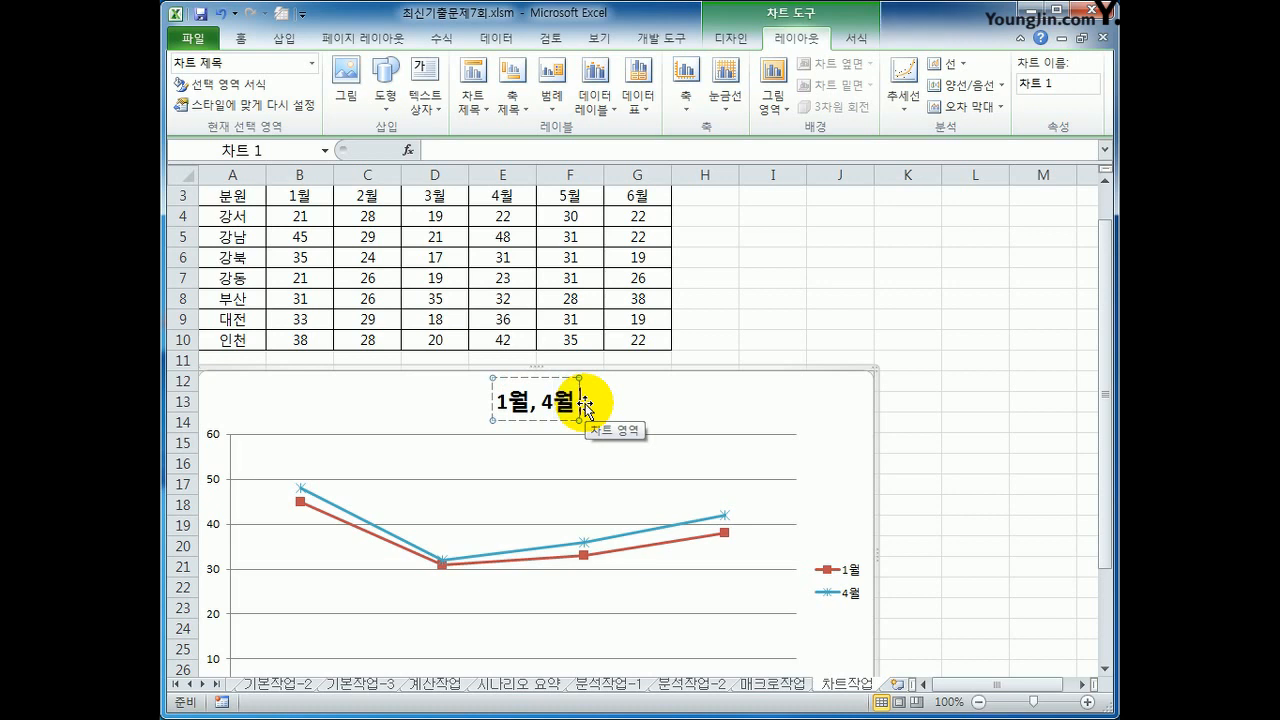
pyautogui.write(' 수강')
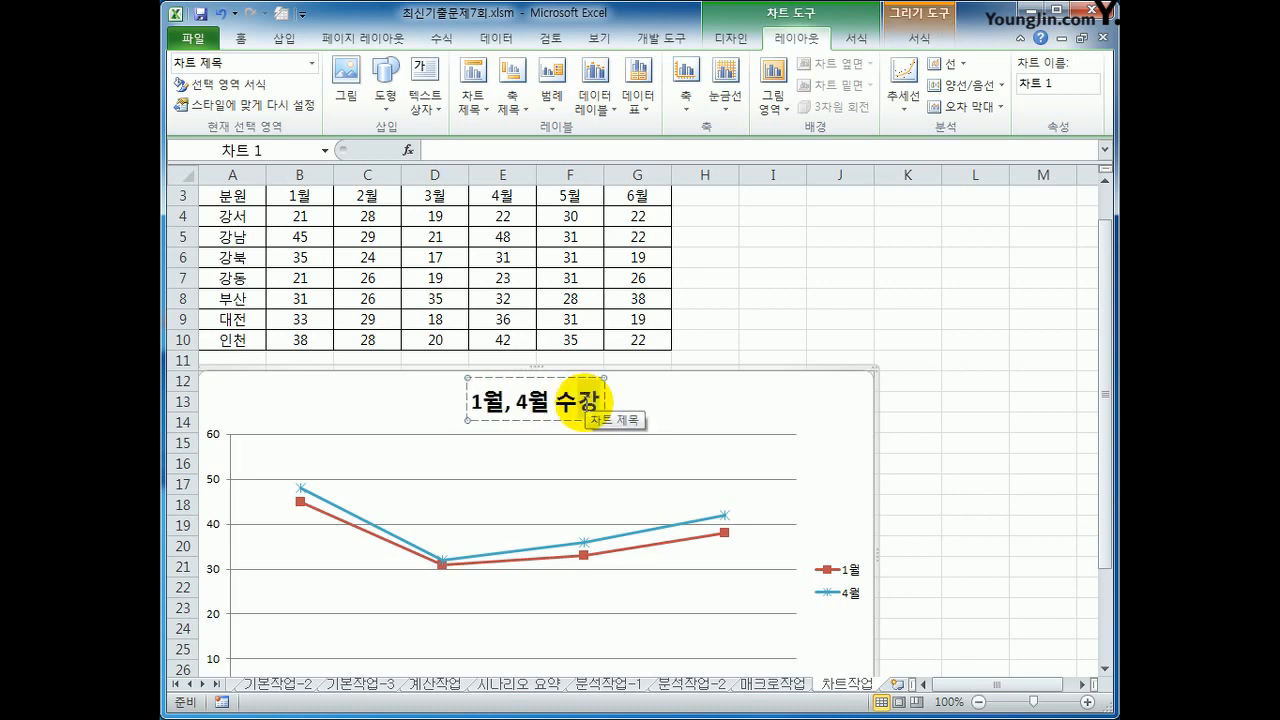
pyautogui.write('생 목집현황')
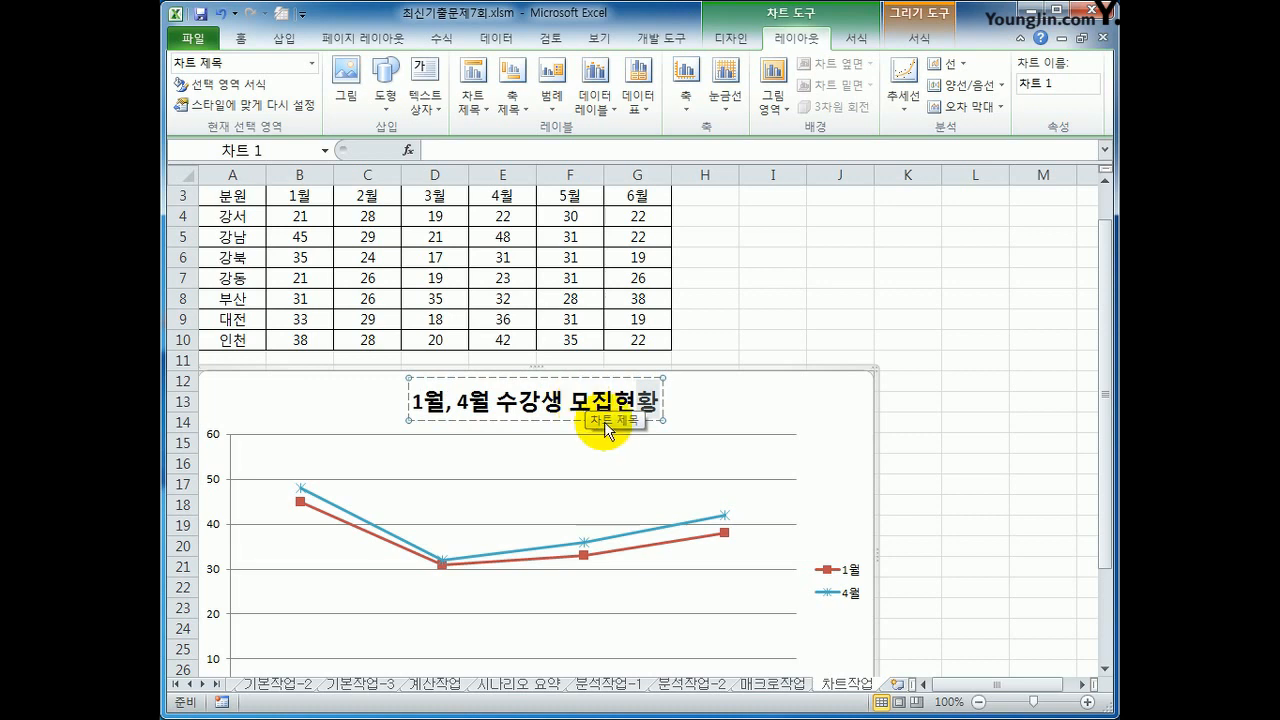
pyautogui.click(855, 441)
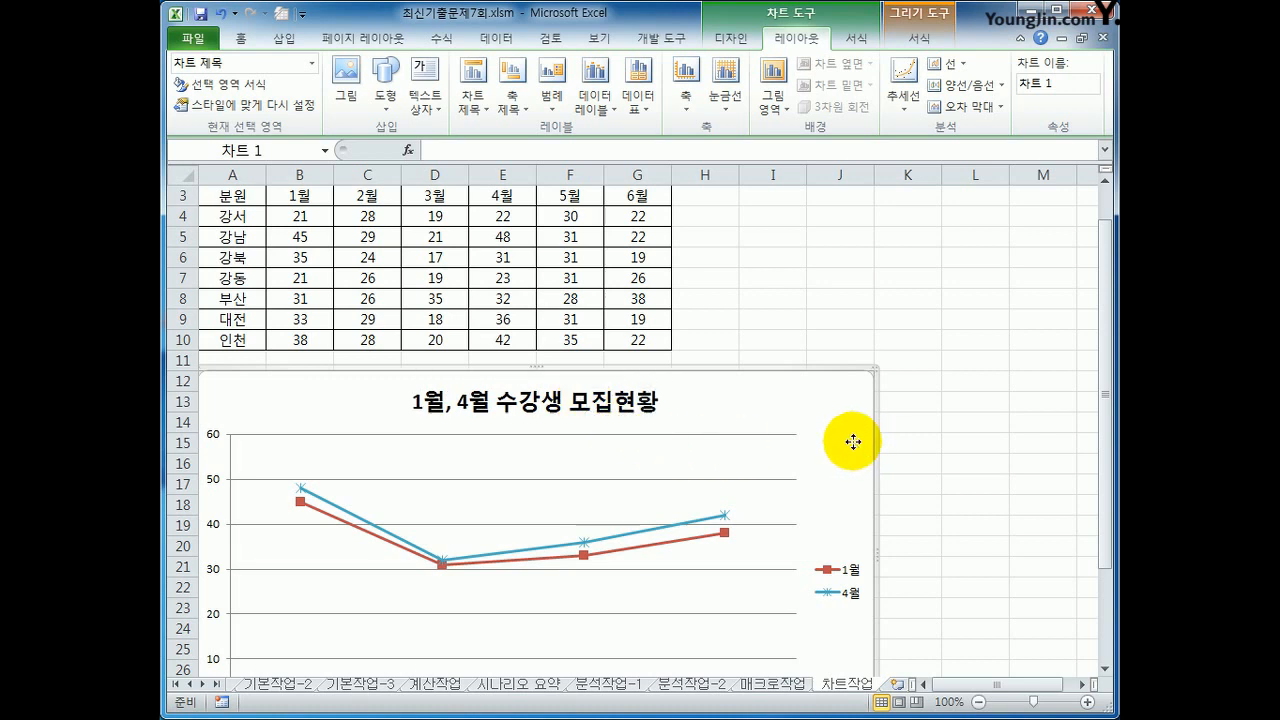
# Step: Place the chart's legend below the plot area
pyautogui.click(555, 92)
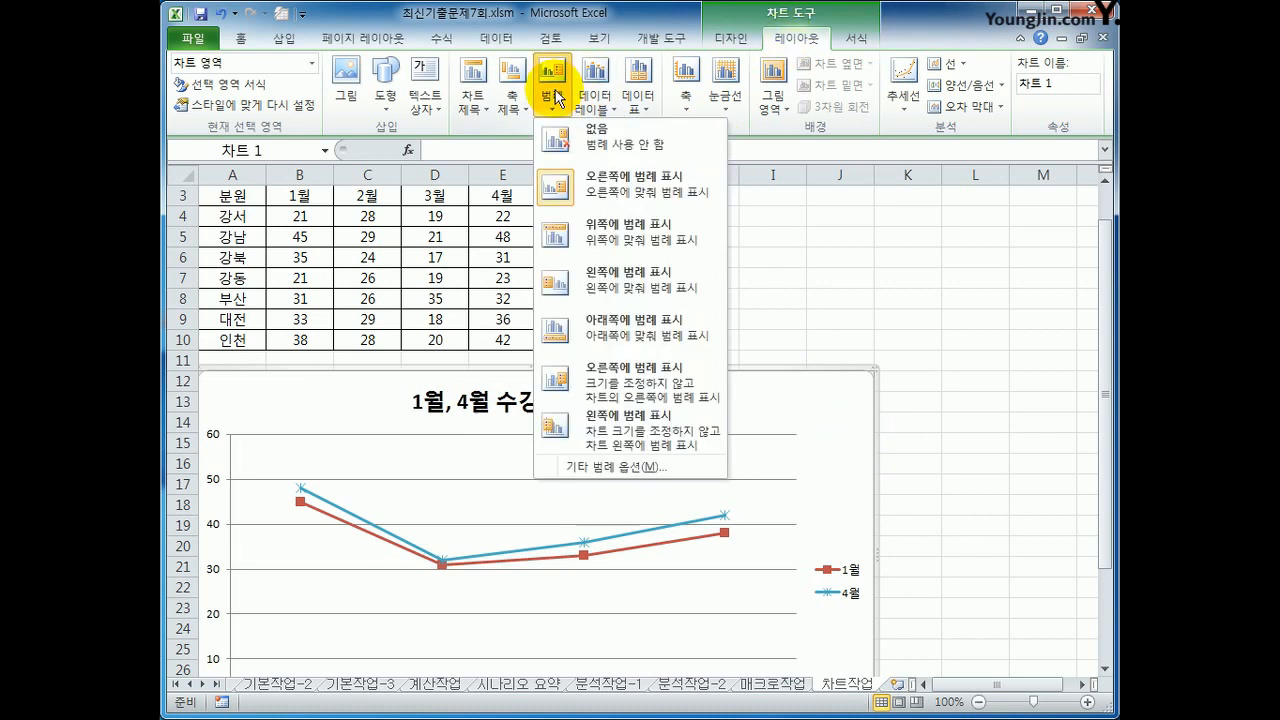
pyautogui.click(620, 332)
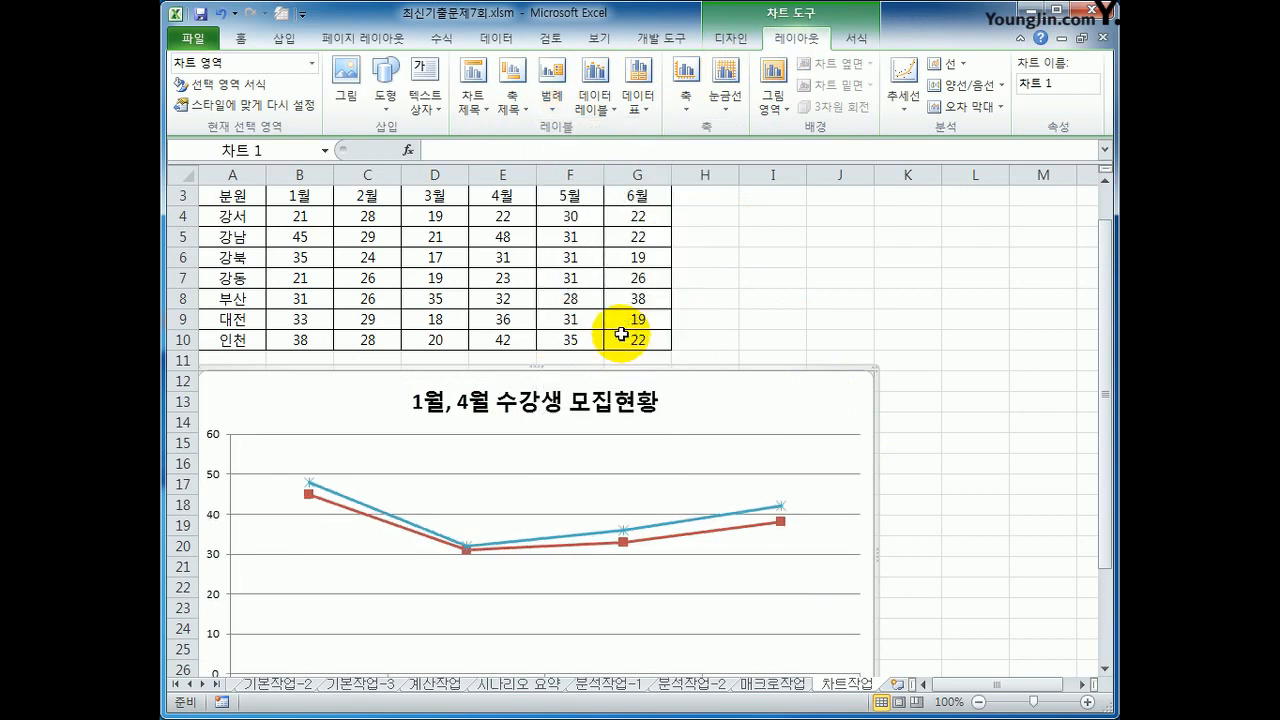
pyautogui.scroll(-1, 622, 335)
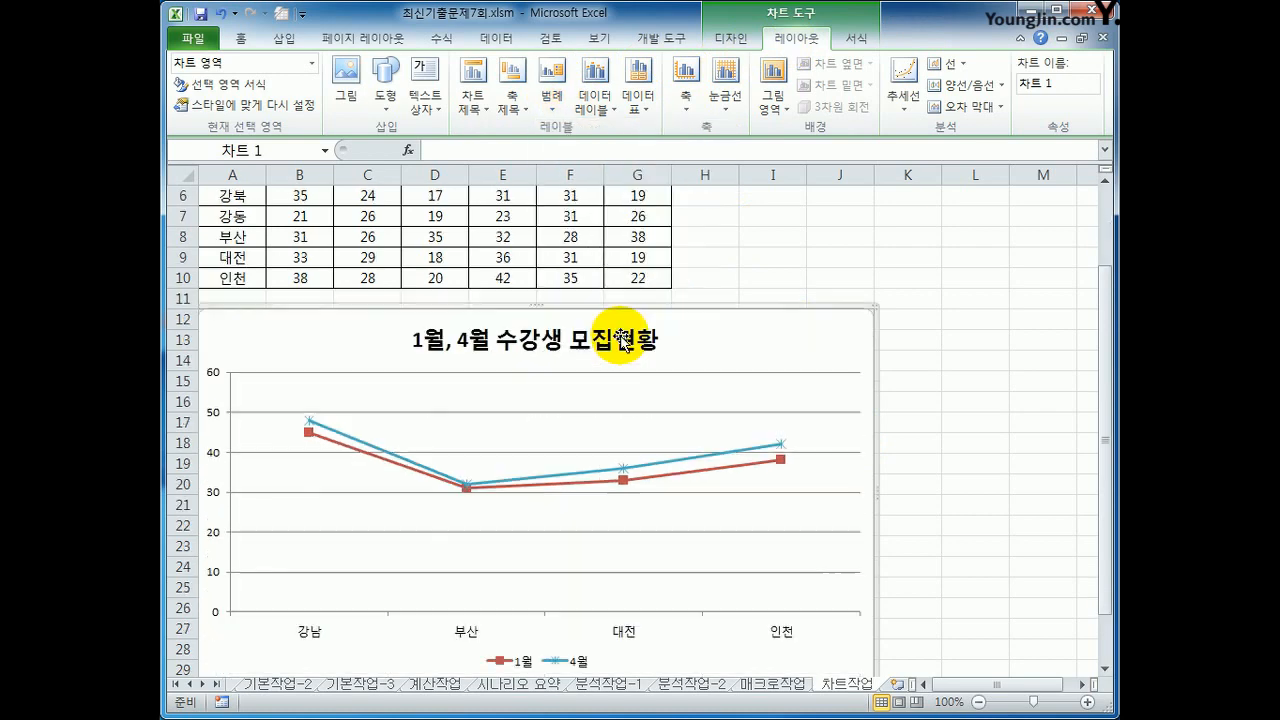
# Step: Change the chart type from line to clustered column (묶은 세로 막대형)
pyautogui.click(730, 38)
pyautogui.click(199, 100)
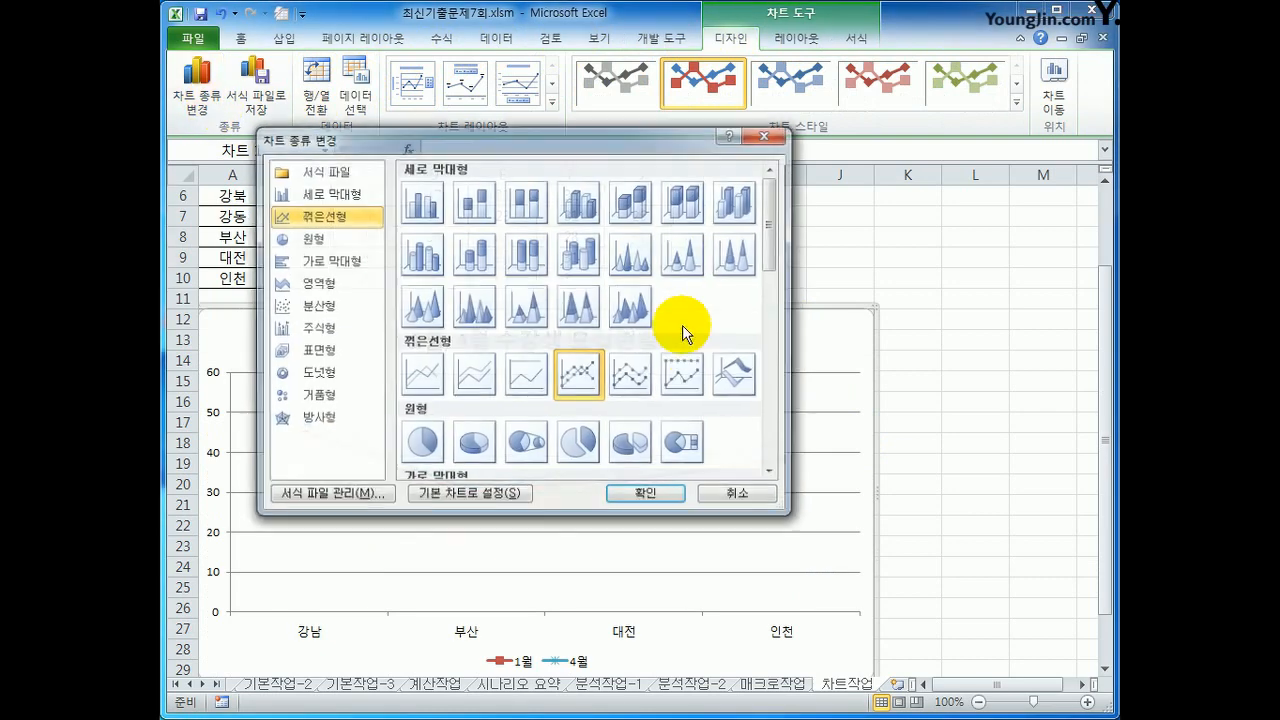
pyautogui.click(430, 222)
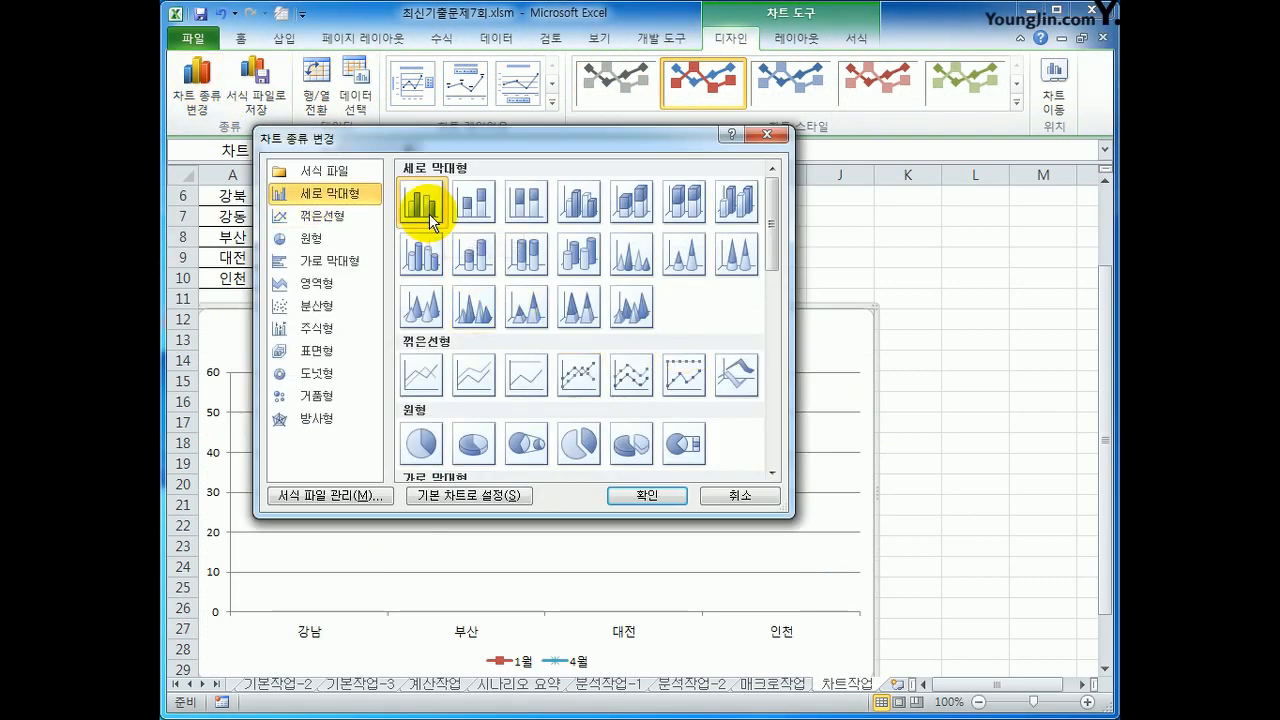
pyautogui.click(650, 497)
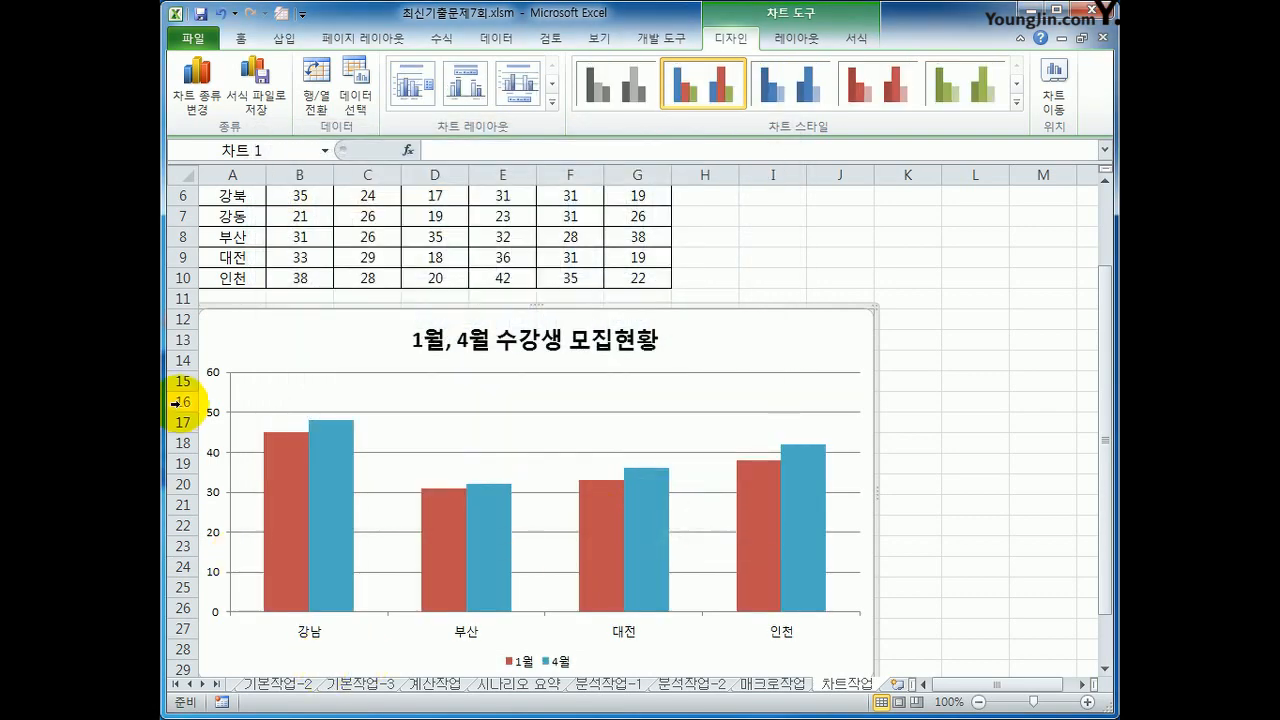
# Step: Fix the chart's vertical value axis at minimum 0, maximum 60 and major unit 20, and deselect the chart
pyautogui.rightClick(213, 461)
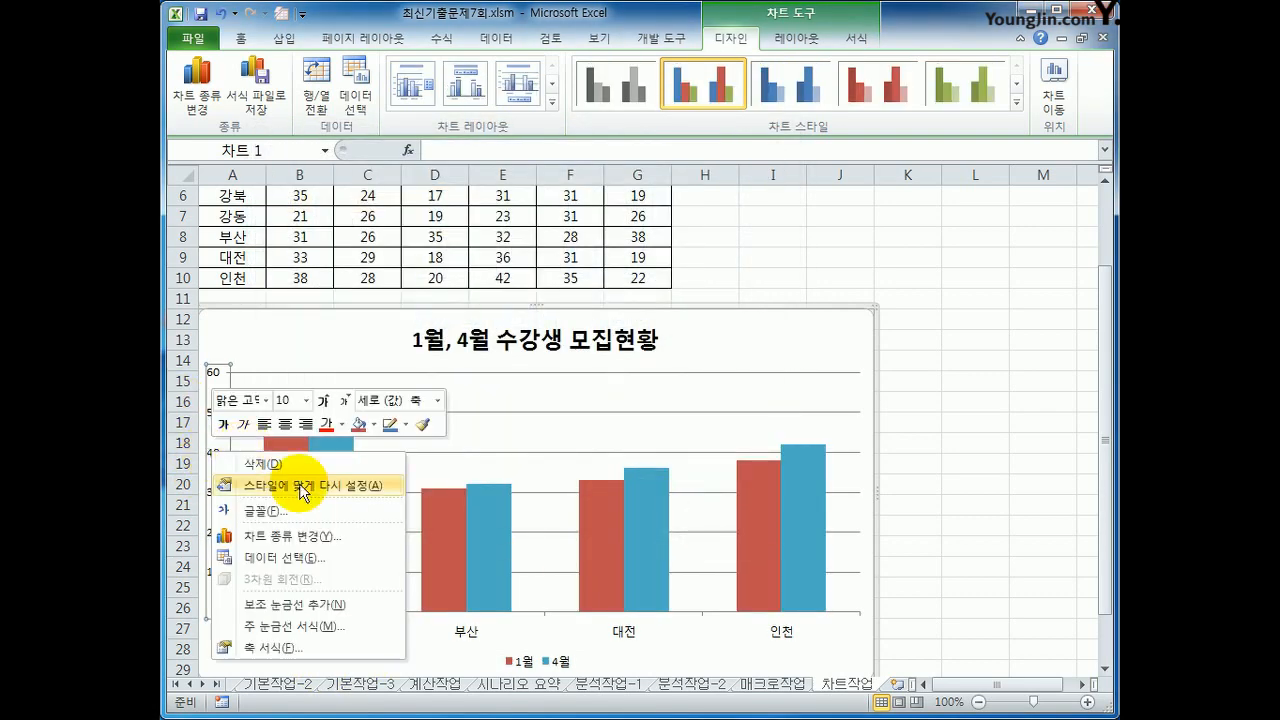
pyautogui.click(350, 649)
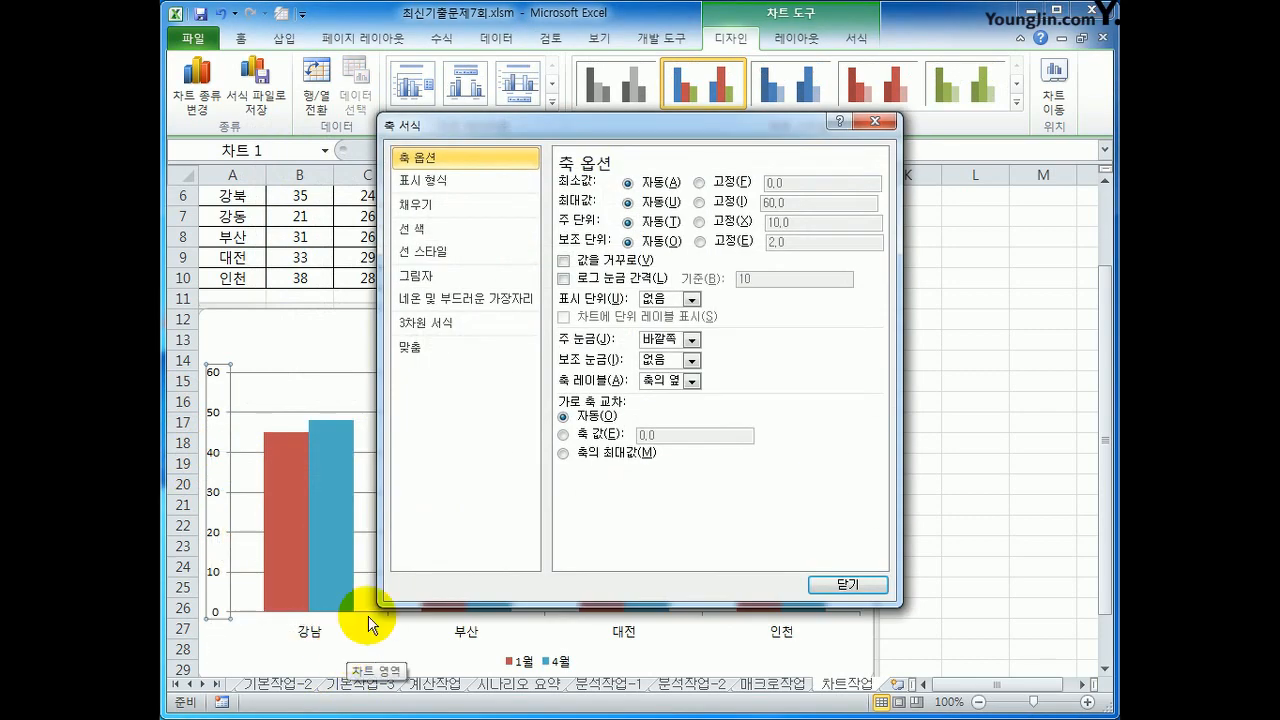
pyautogui.click(703, 183)
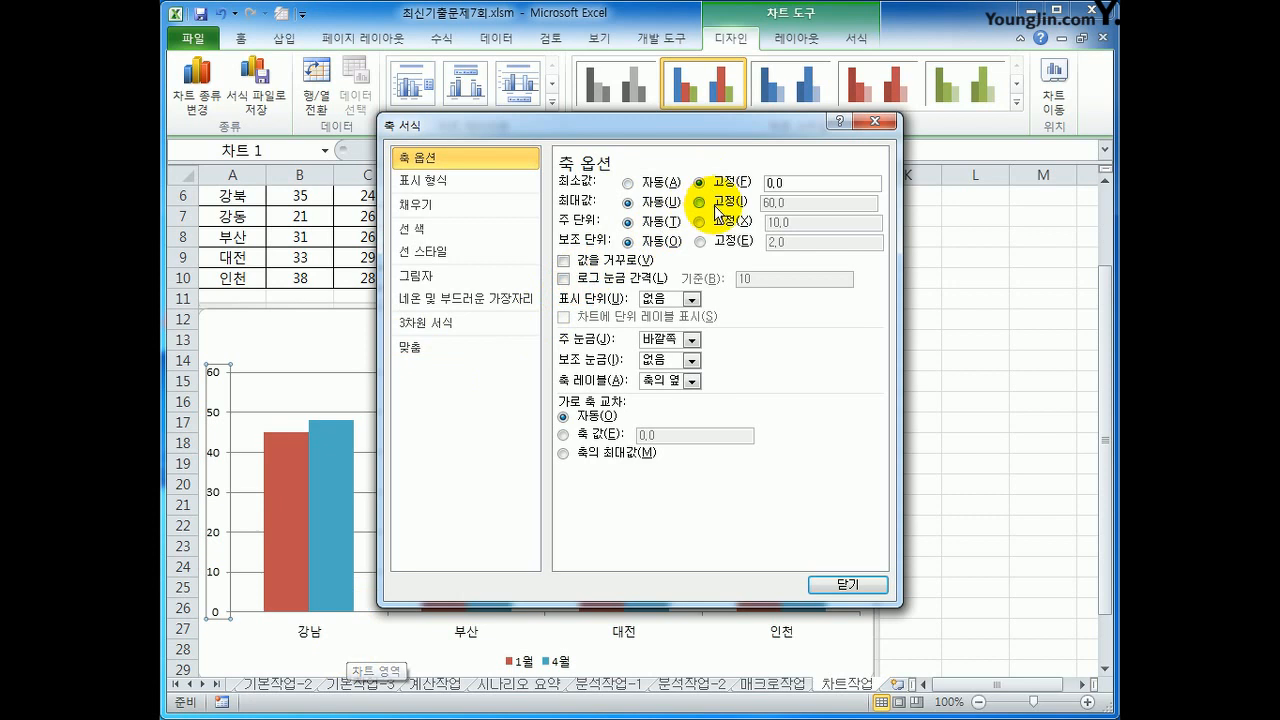
pyautogui.click(738, 203)
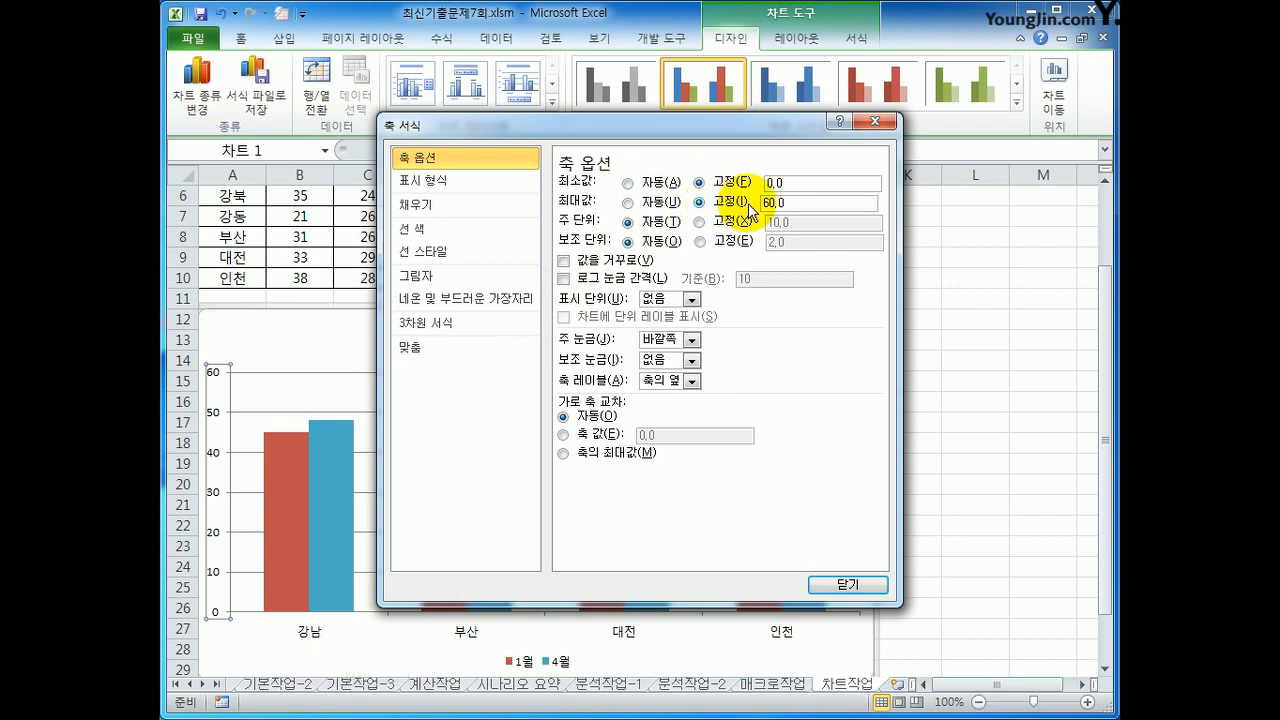
pyautogui.click(698, 221)
pyautogui.write('20')
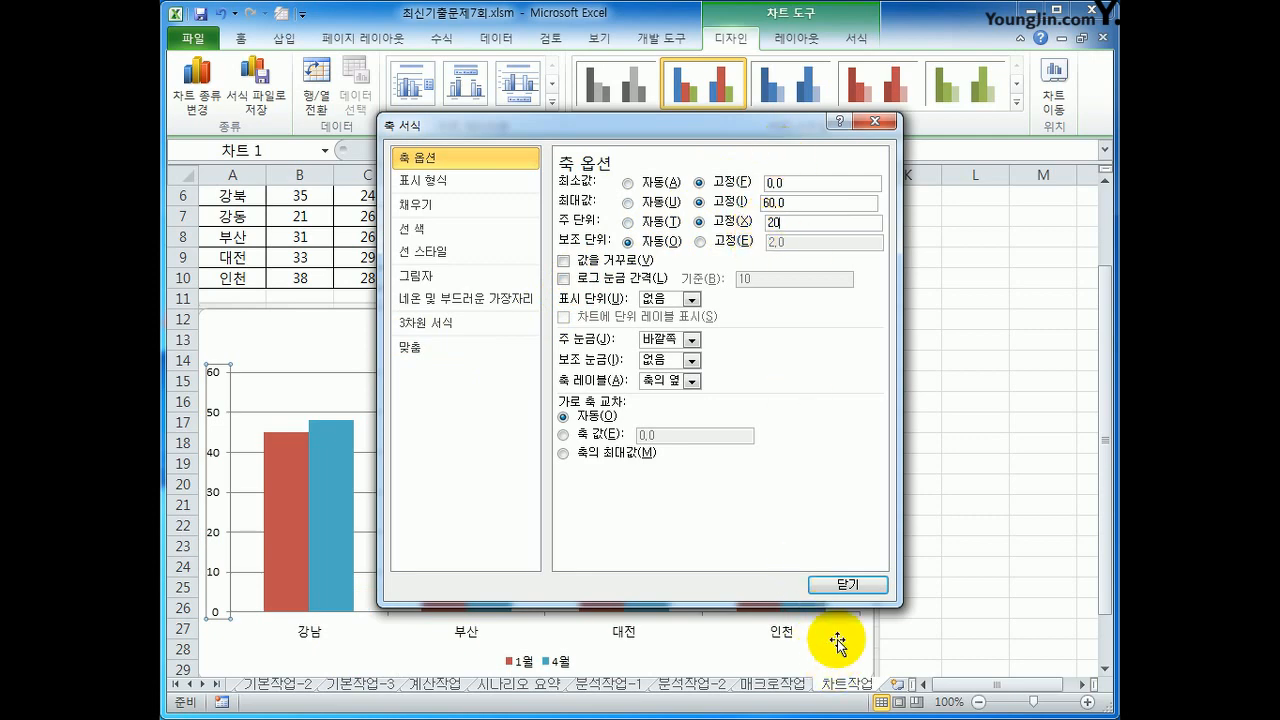
pyautogui.click(845, 585)
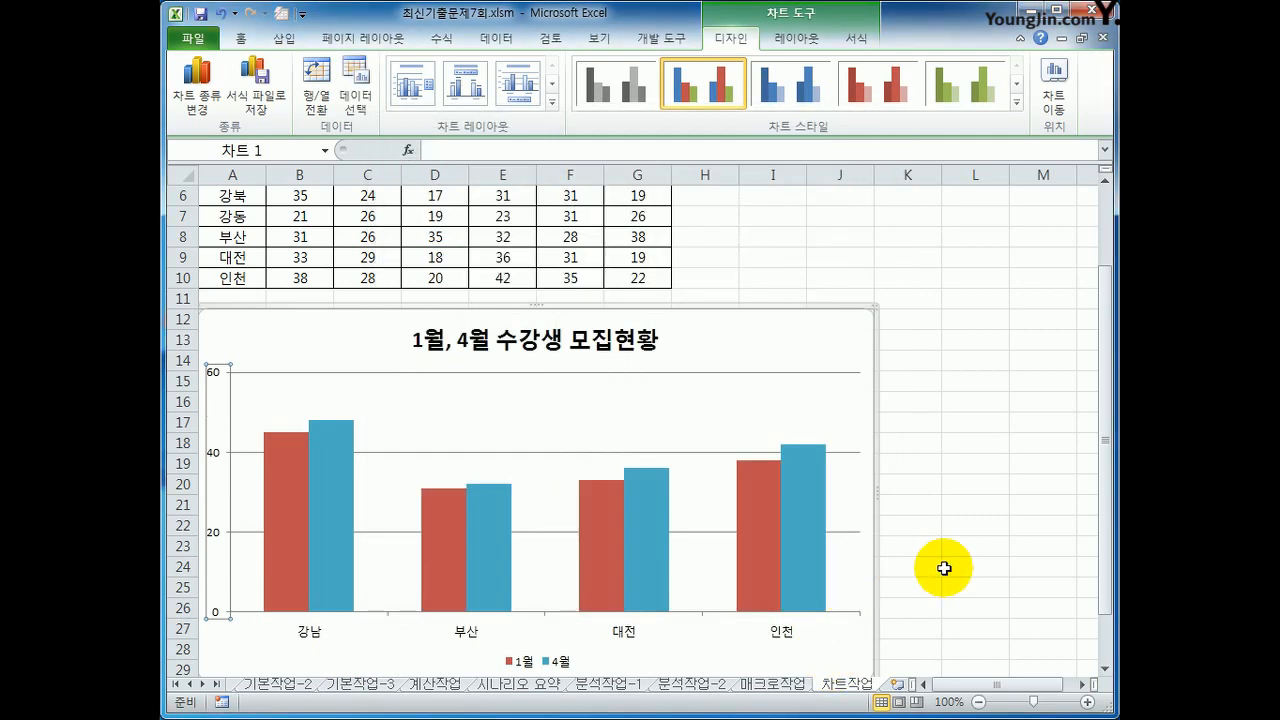
pyautogui.click(944, 568)
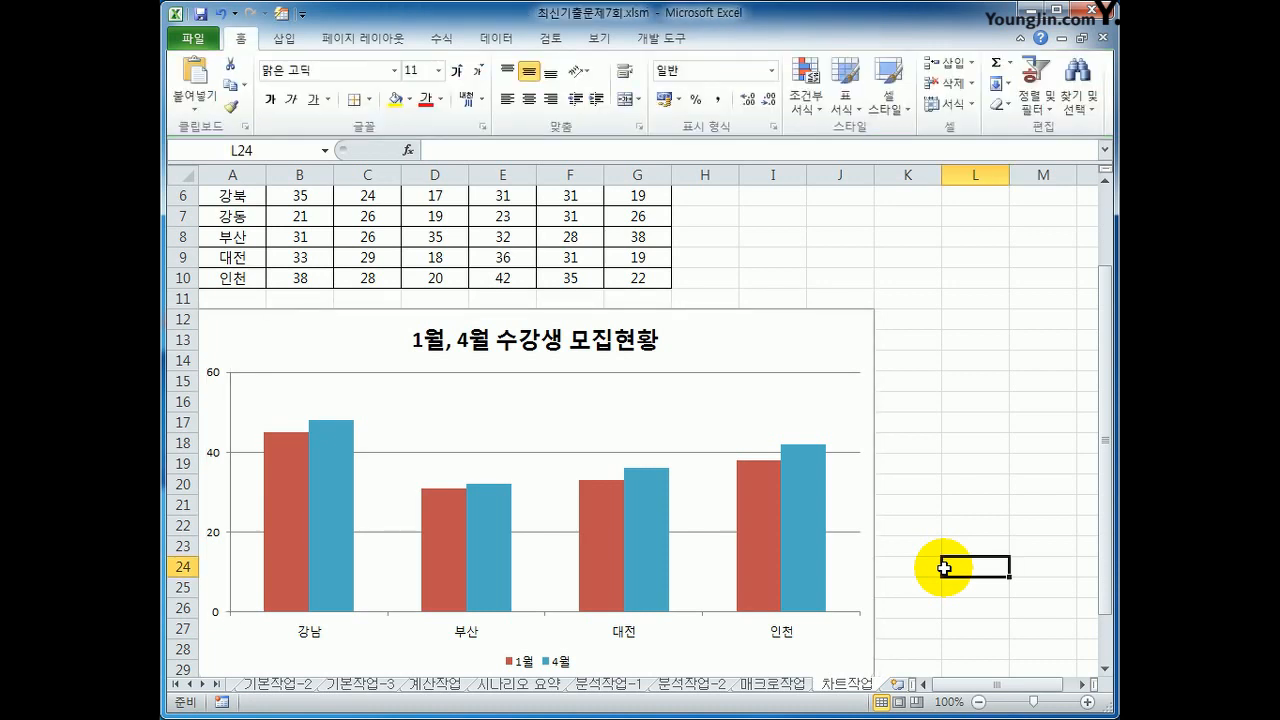